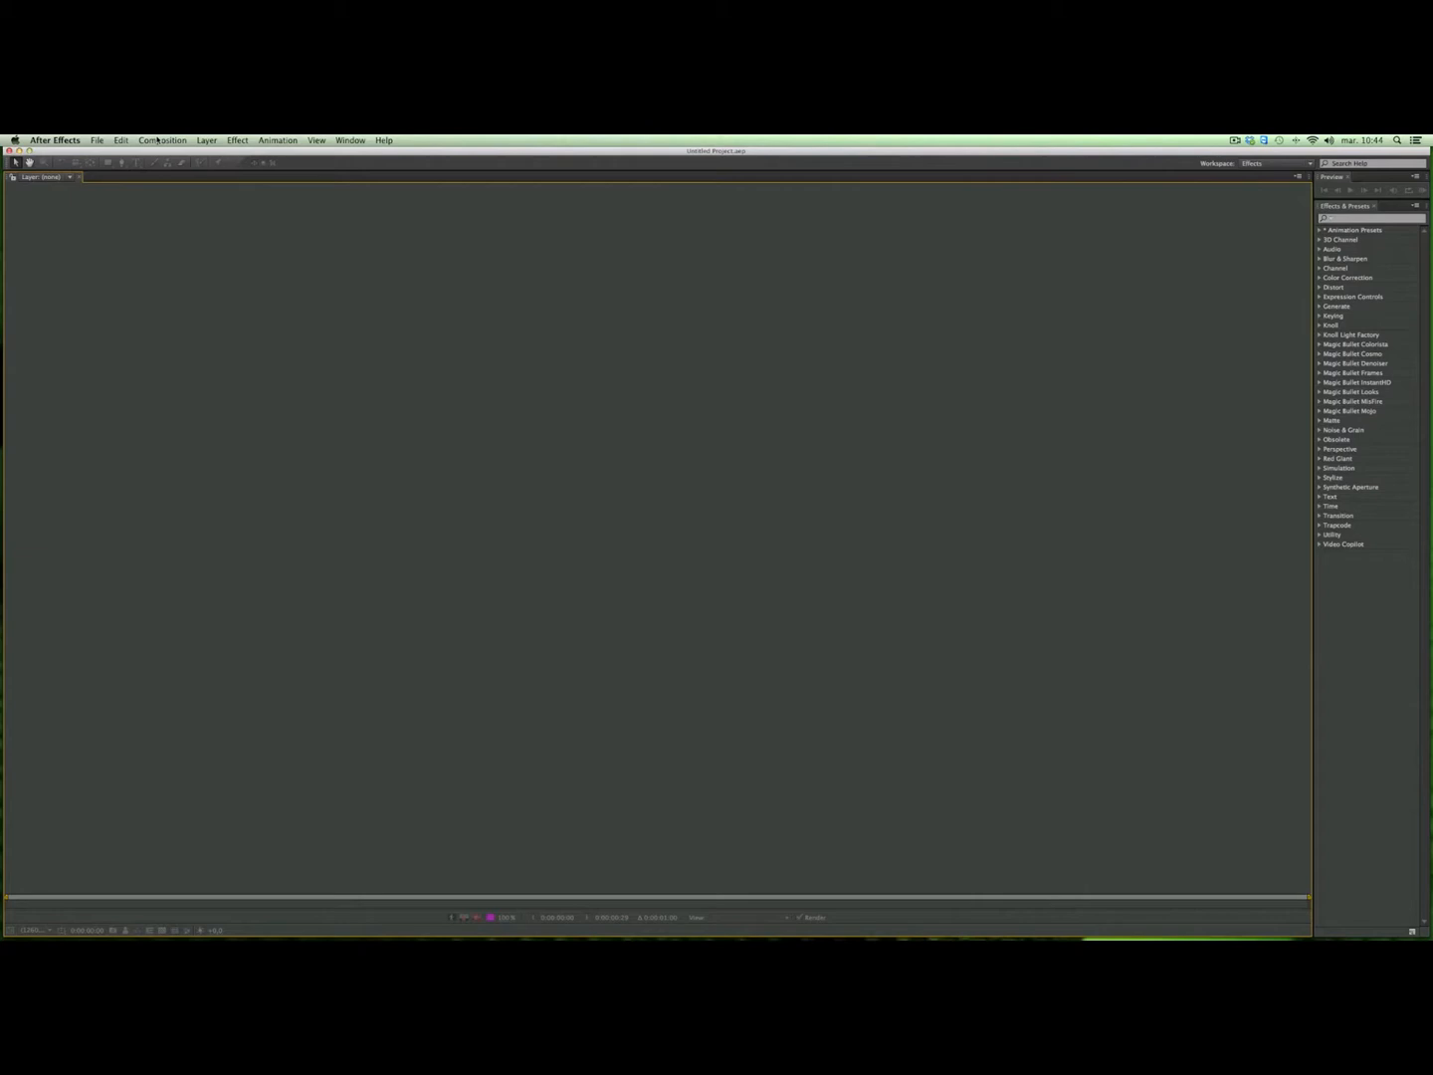
# Step: Create a new 1280 x 960 composition at 29.97 fps, 10 seconds long, with a black background
pyautogui.click(159, 141)
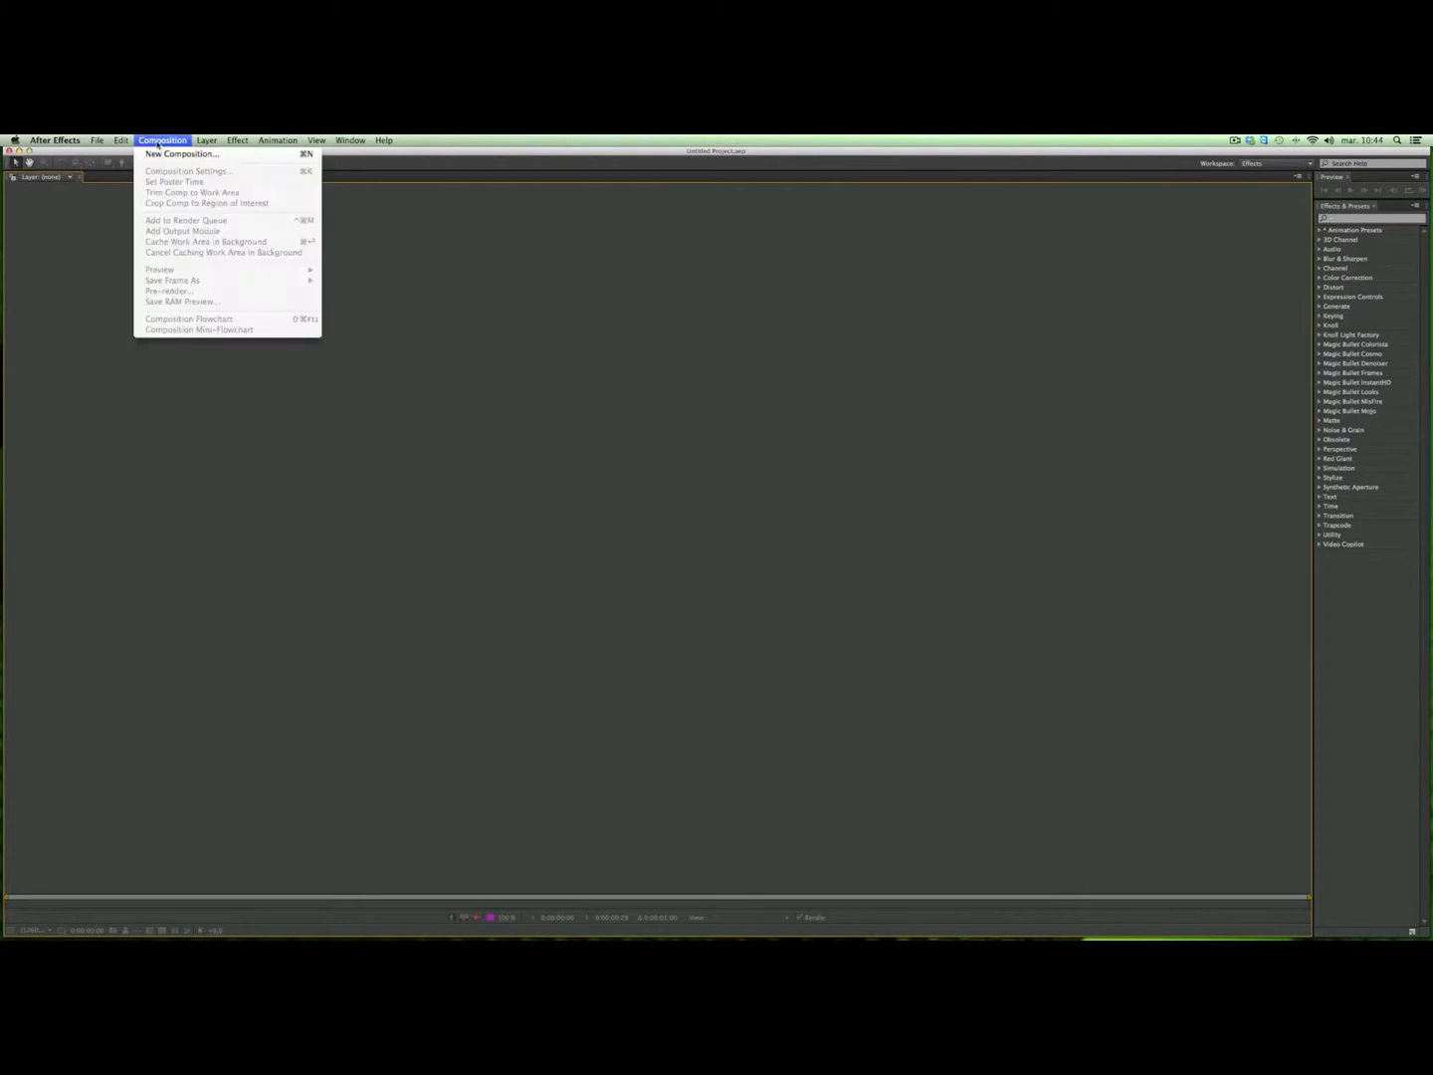
pyautogui.click(178, 155)
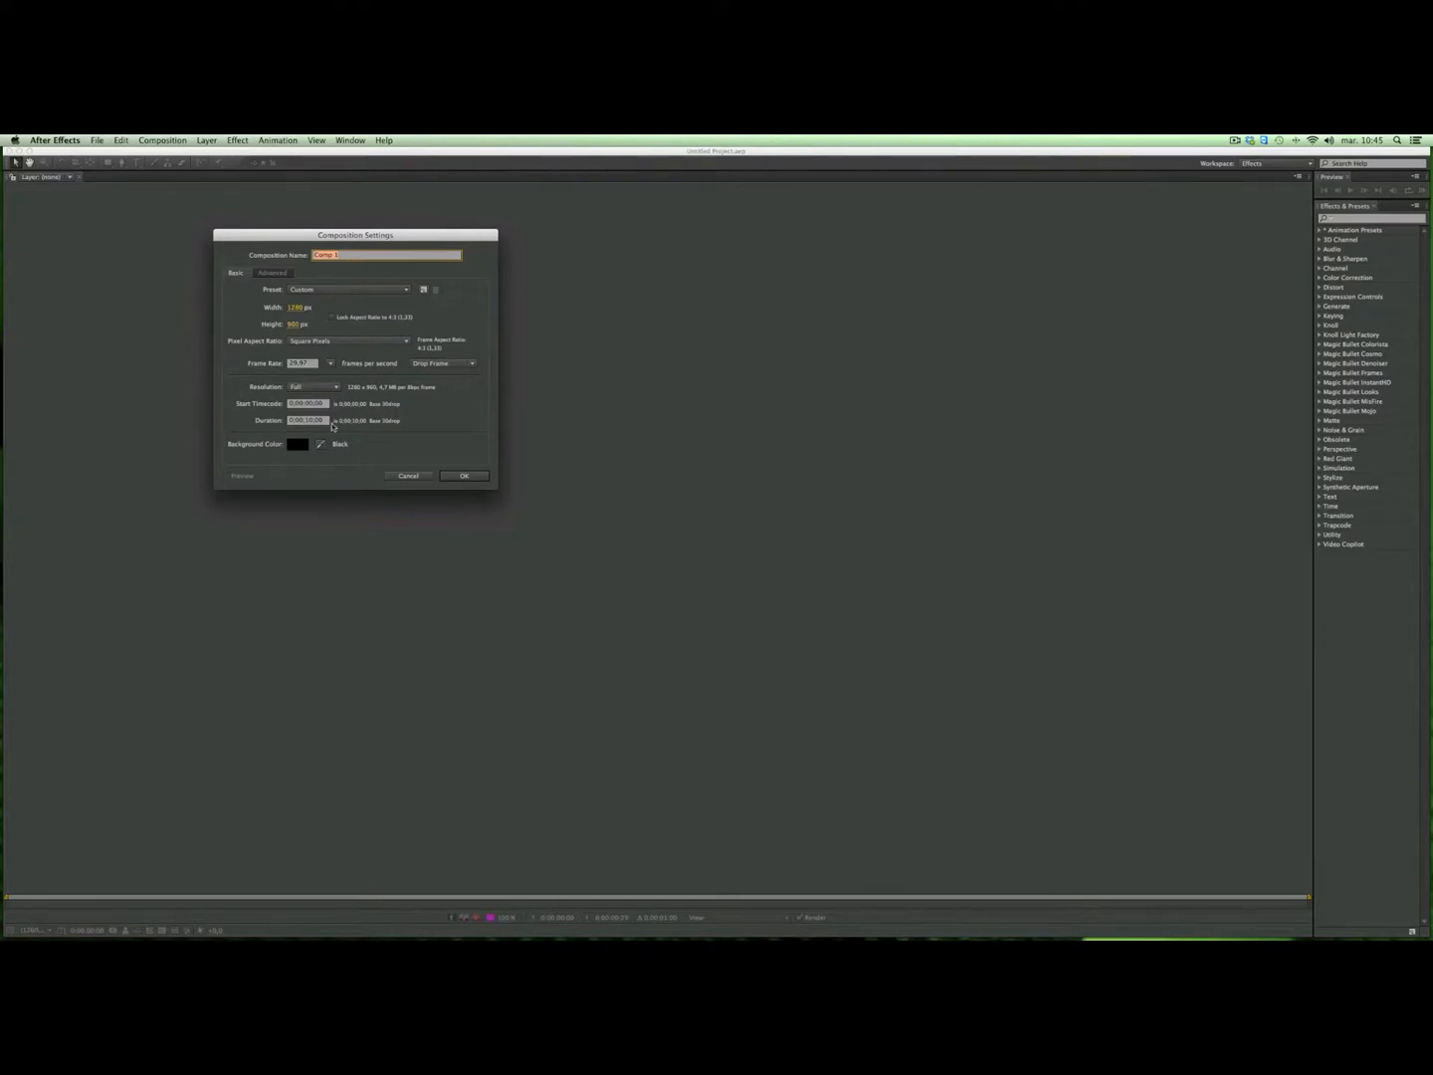
pyautogui.click(464, 477)
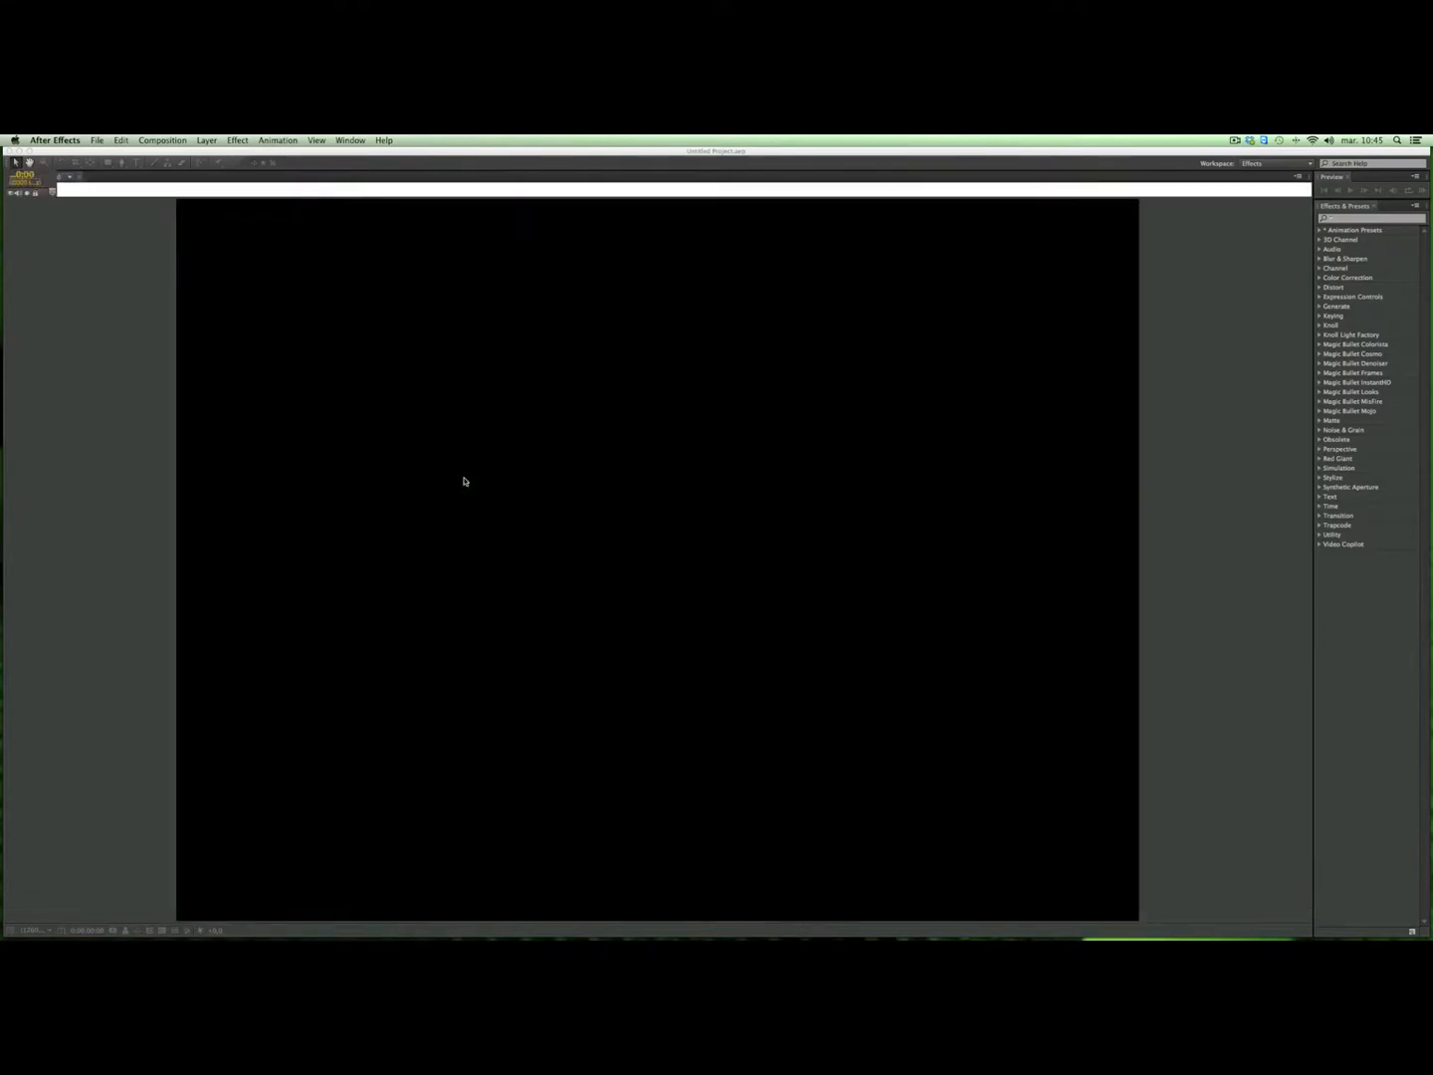
# Step: Add an orange solid layer named "feu" at the full composition size
pyautogui.click(206, 141)
pyautogui.moveTo(229, 158)
pyautogui.click(376, 171)
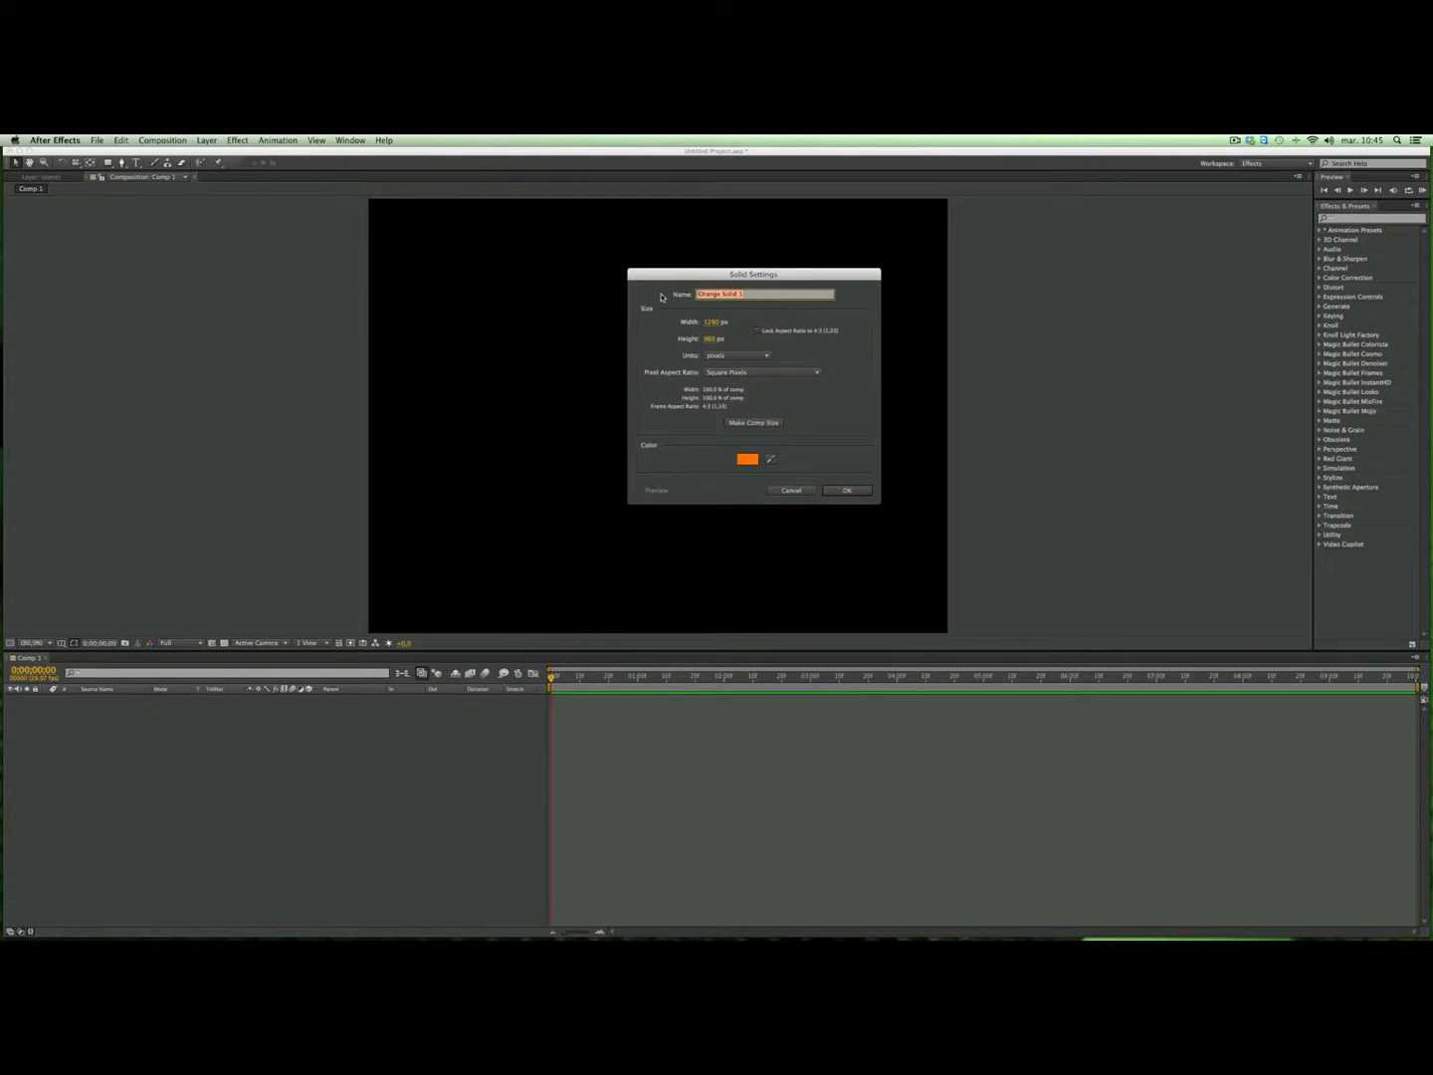
pyautogui.write('fon')
pyautogui.click(848, 492)
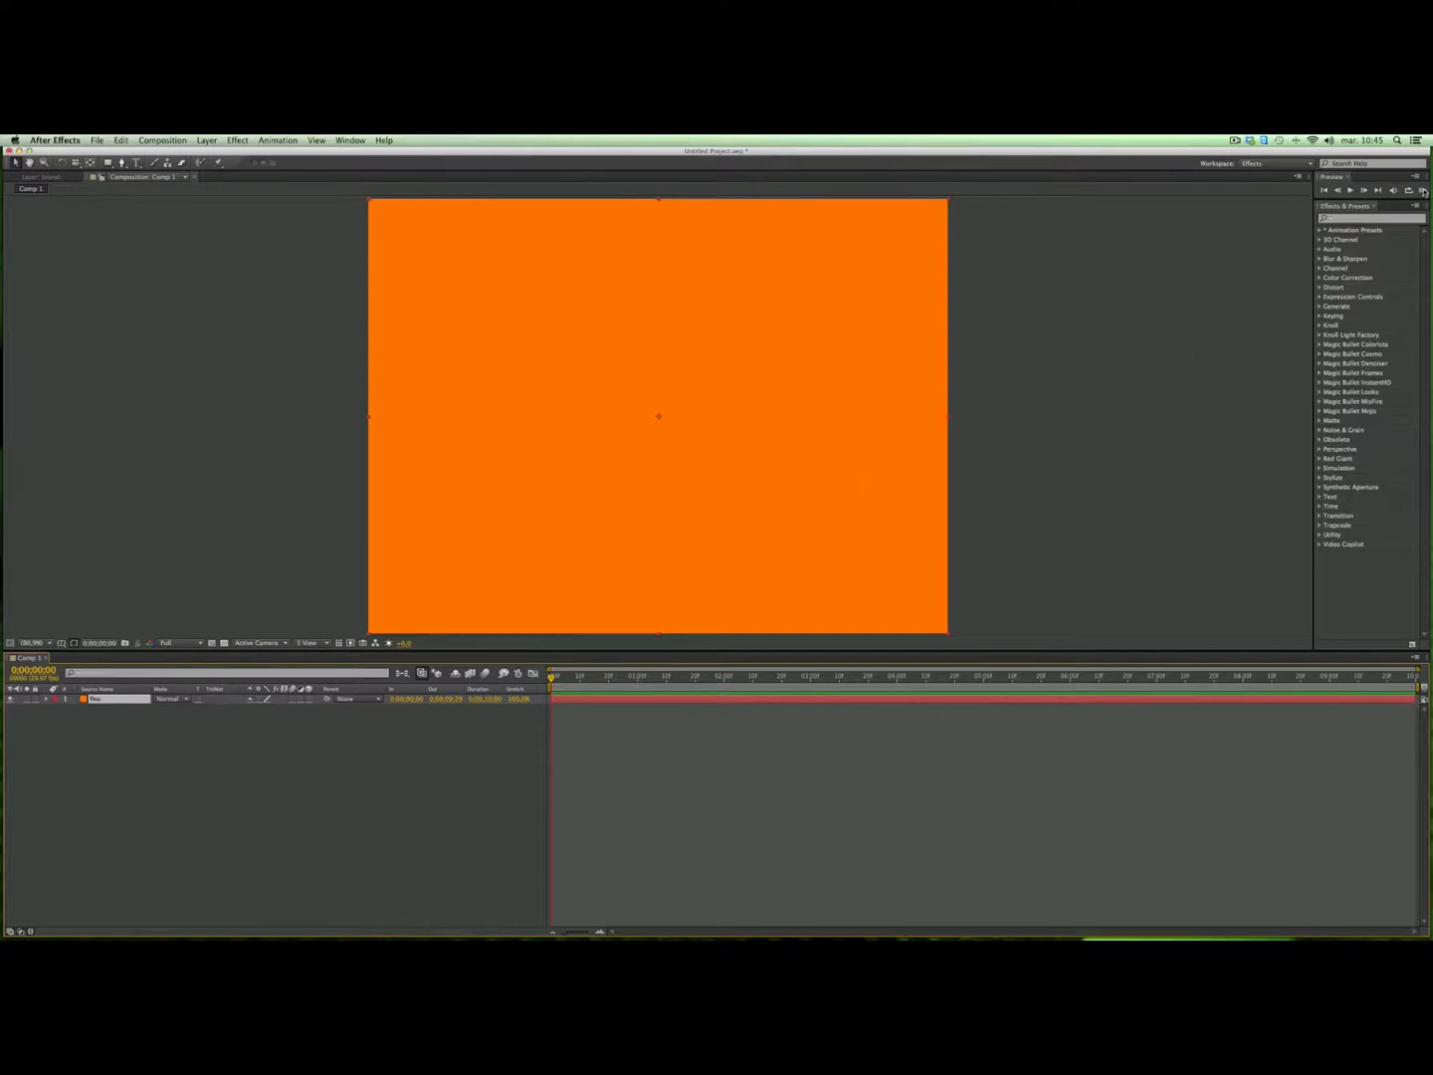
# Step: Apply the CC Particle World effect to the feu solid and play the composition to about frame 20
pyautogui.click(1346, 220)
pyautogui.write('cc part')
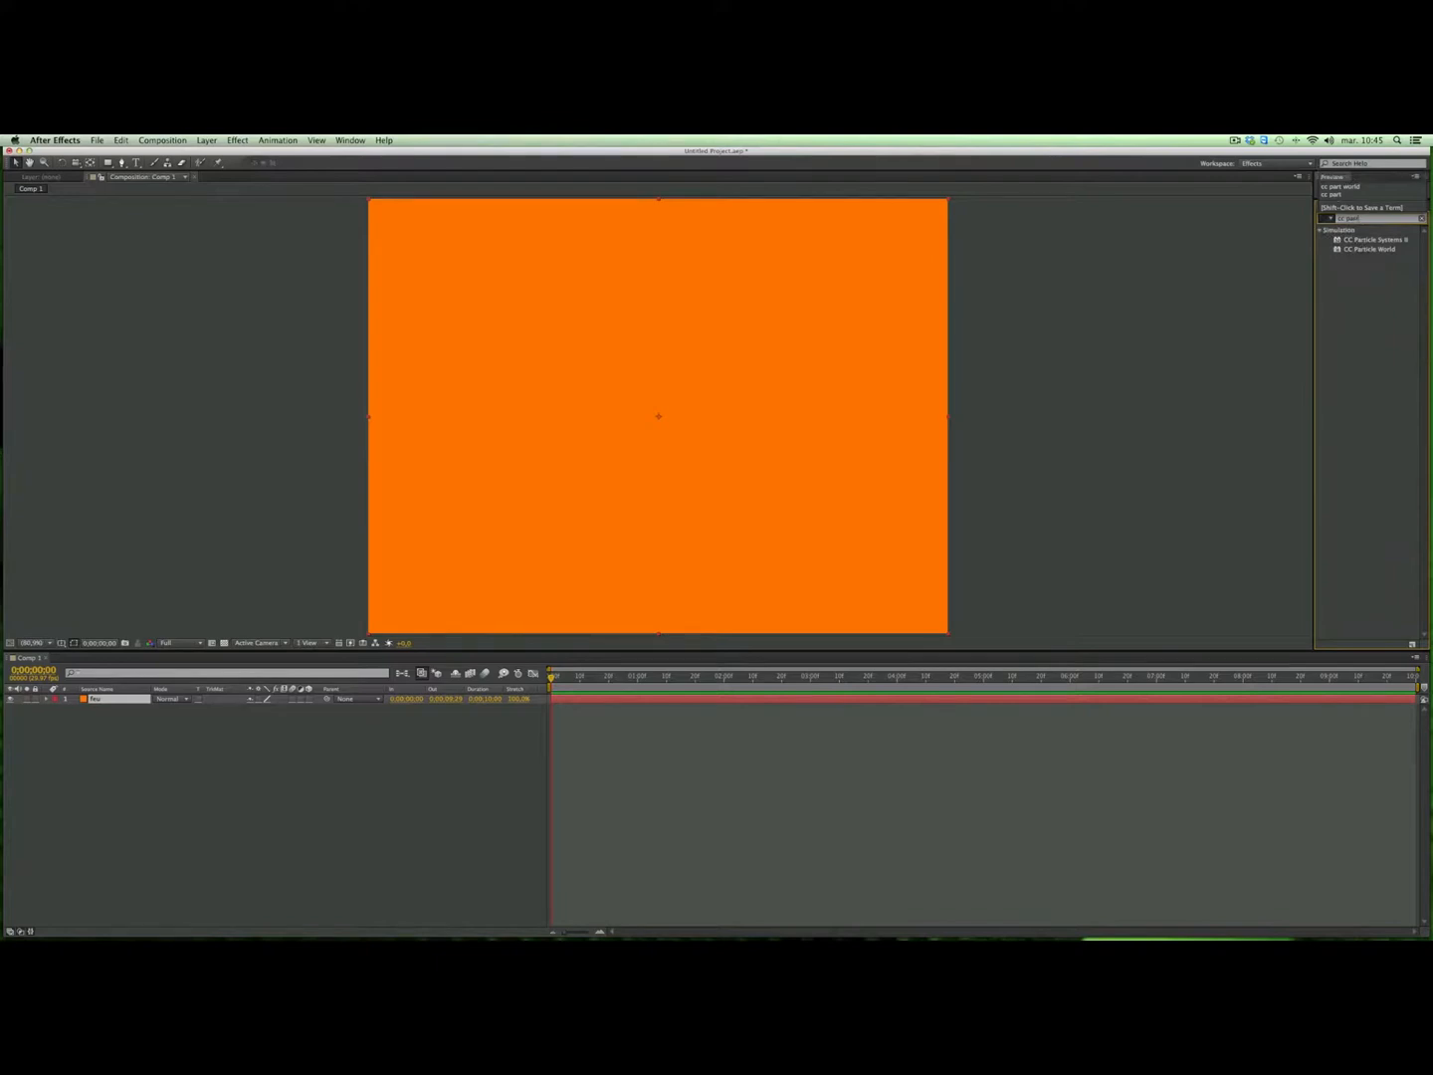
pyautogui.click(1373, 250)
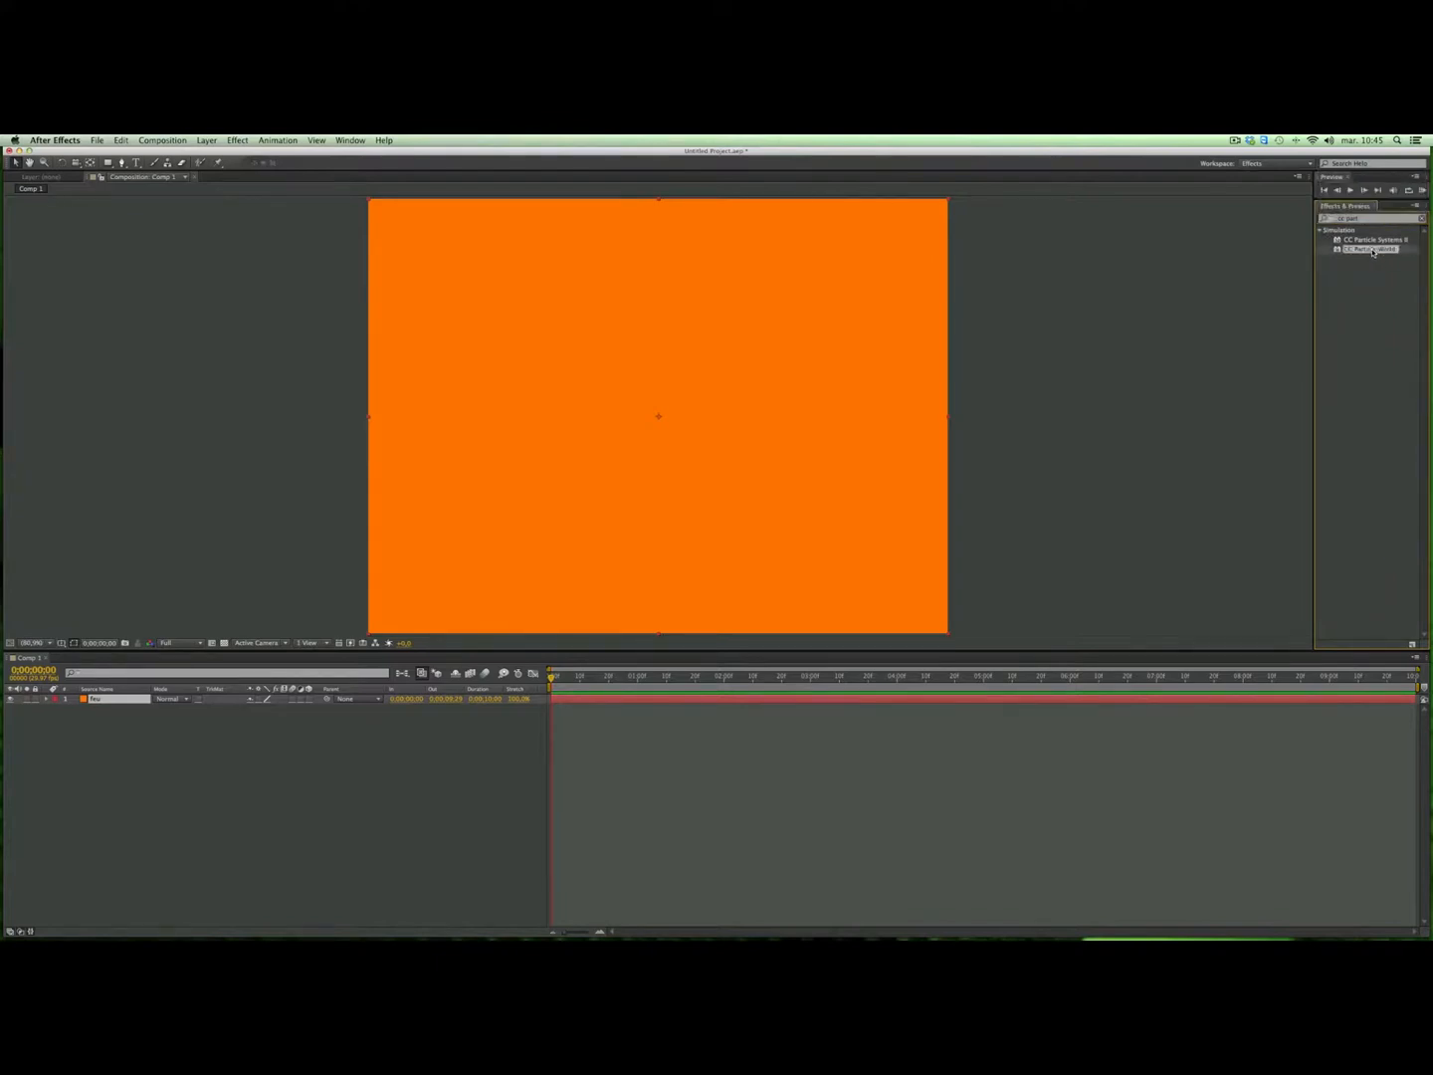
pyautogui.moveTo(1297, 274); pyautogui.dragTo(618, 452)
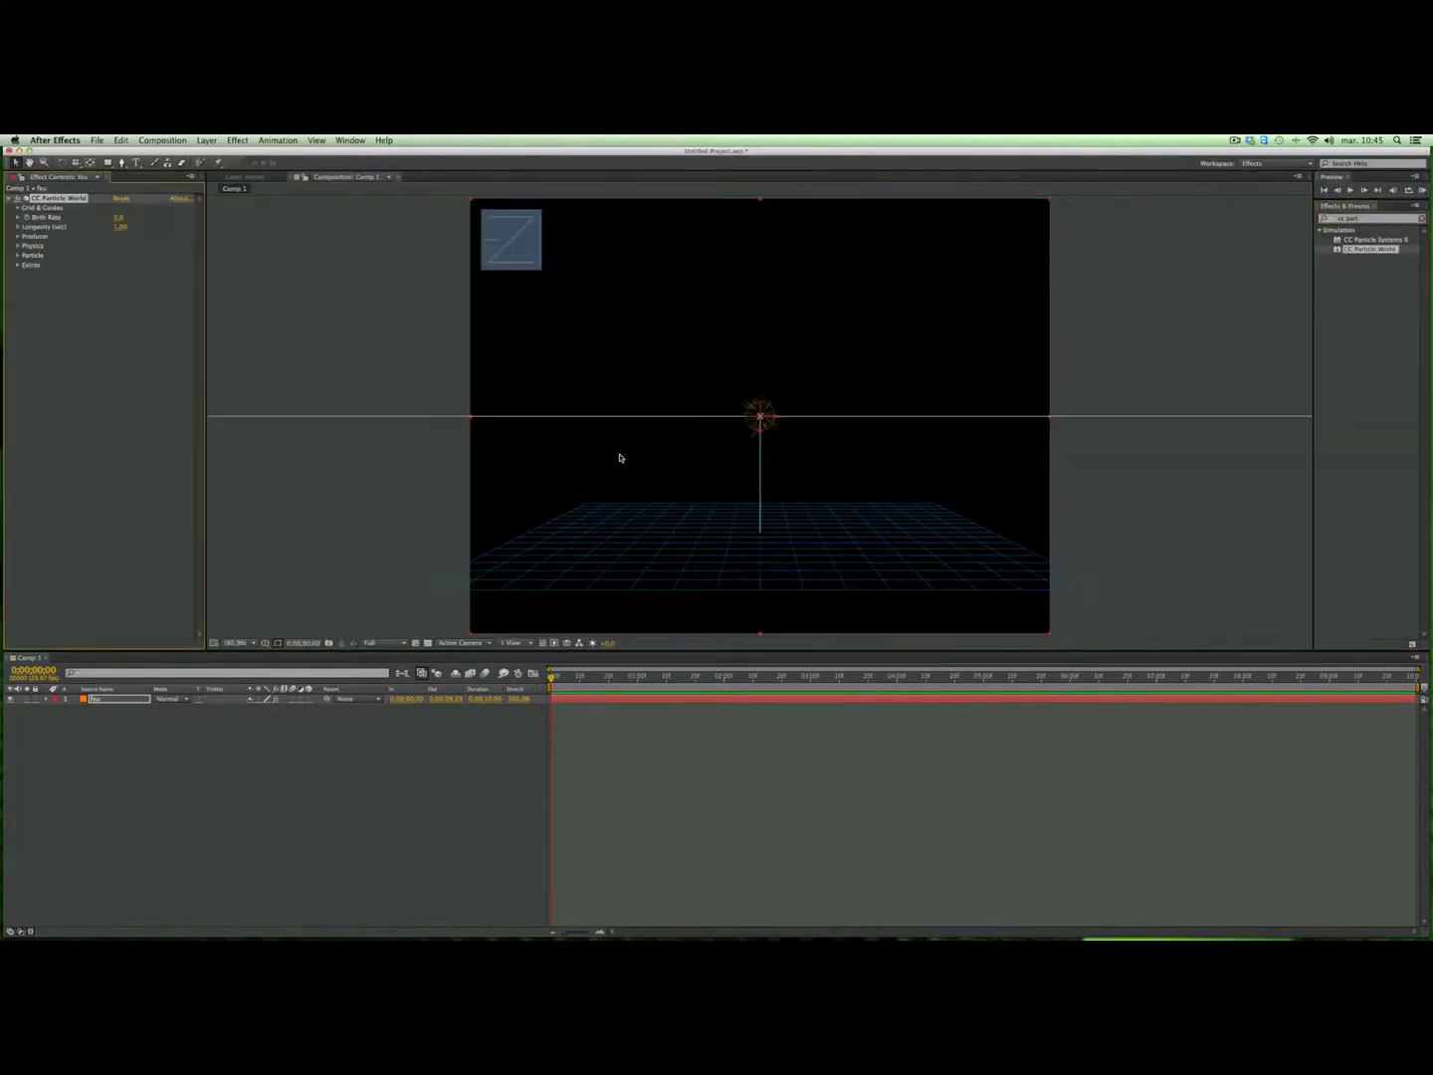
pyautogui.press('space')
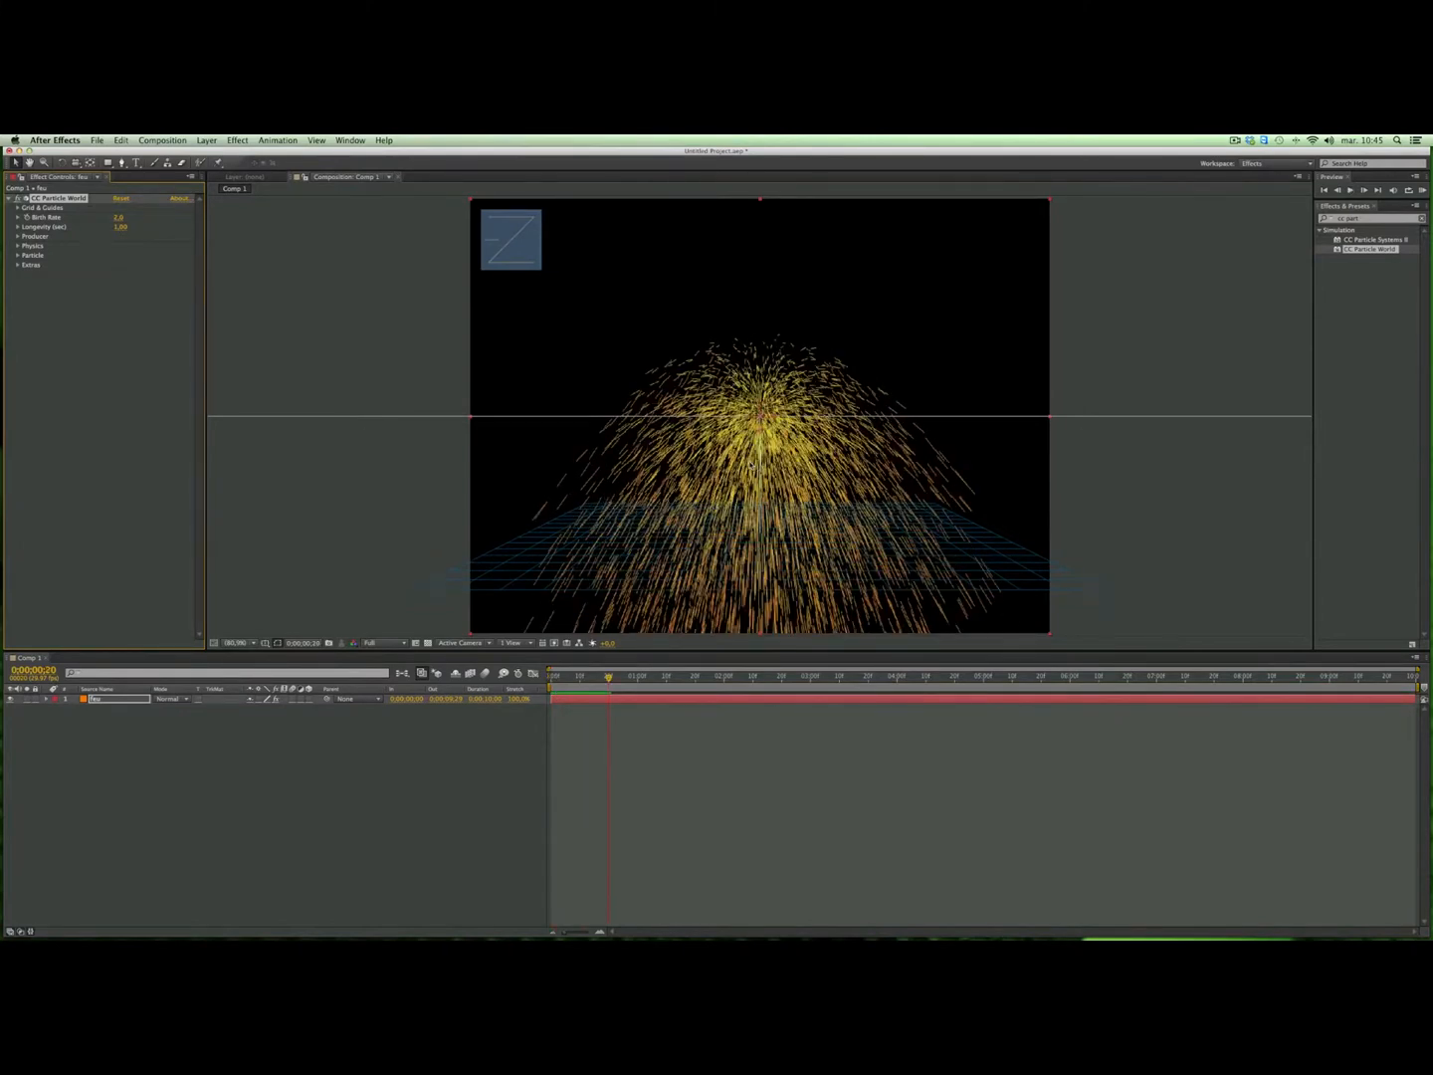
# Step: Expand the Longevity, Producer, Physics and Particle settings, then set Birth Rate to about 4.8 and Longevity to 0.30 seconds
pyautogui.click(18, 227)
pyautogui.click(18, 251)
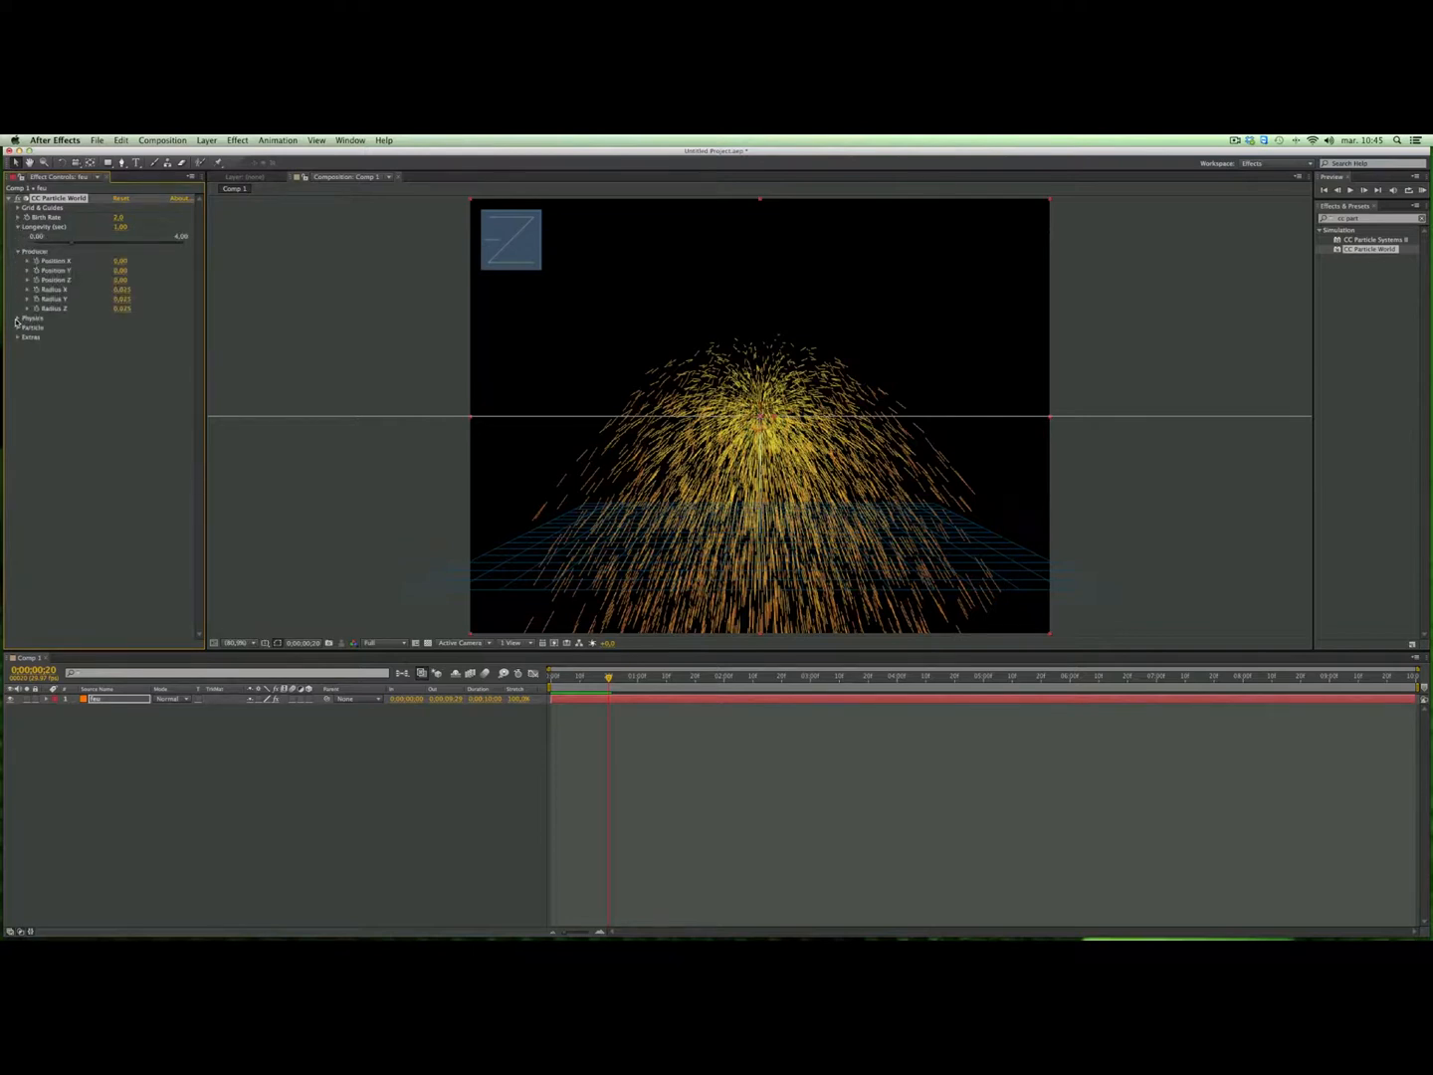
pyautogui.click(18, 317)
pyautogui.click(18, 423)
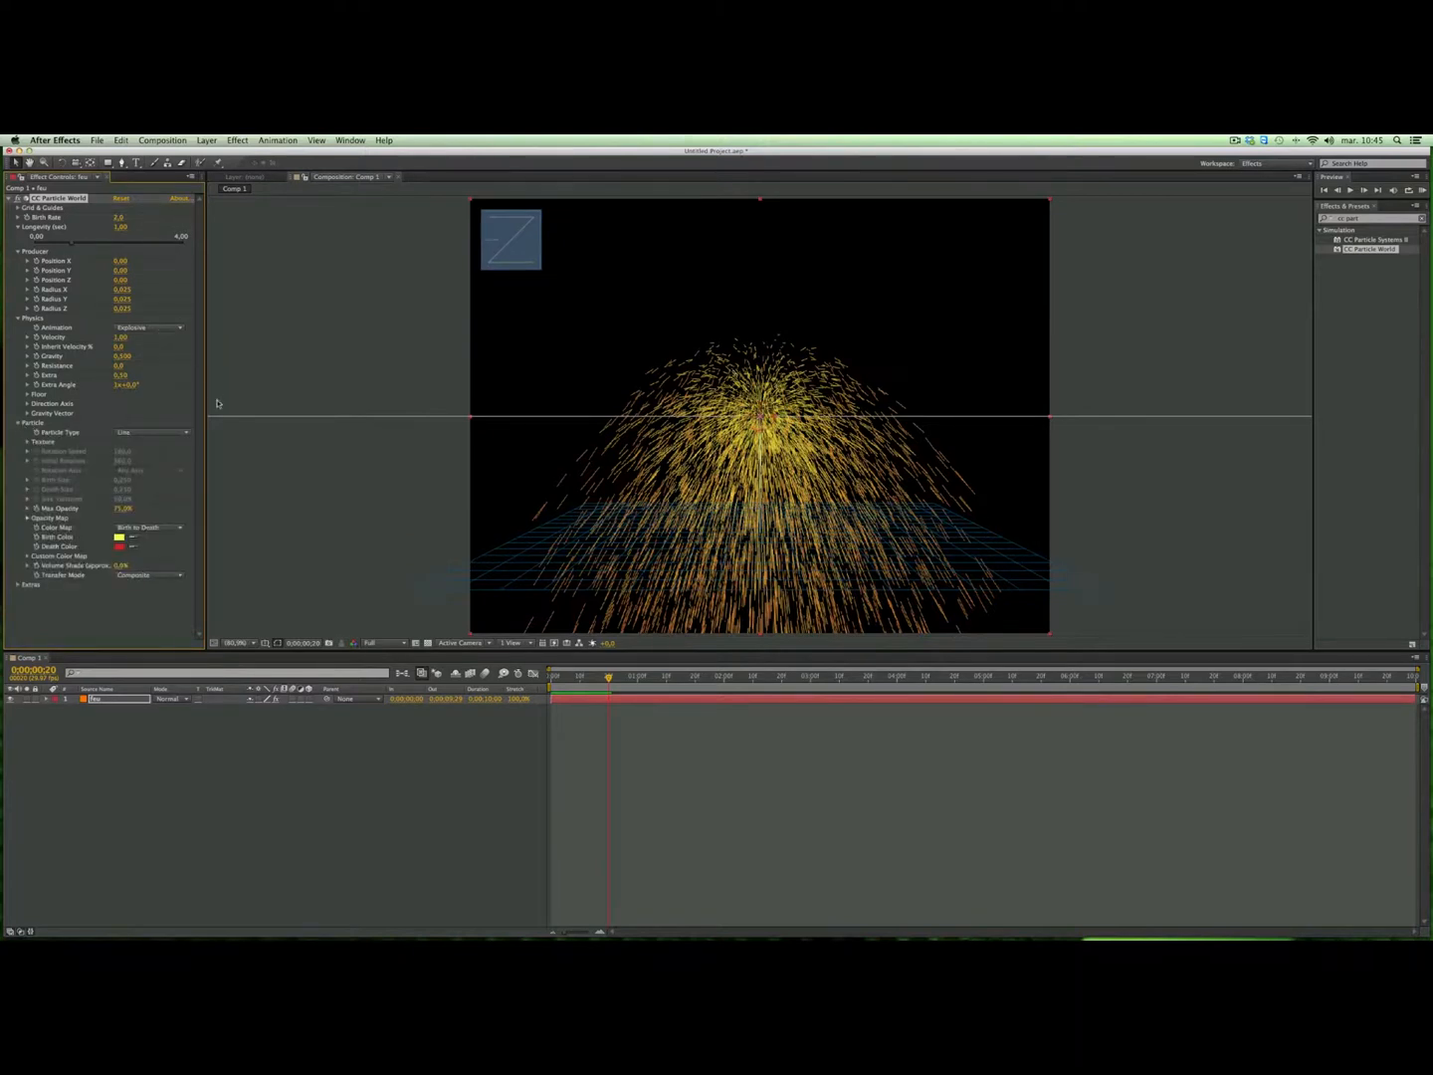
pyautogui.click(118, 218)
pyautogui.click(124, 228)
pyautogui.write('3')
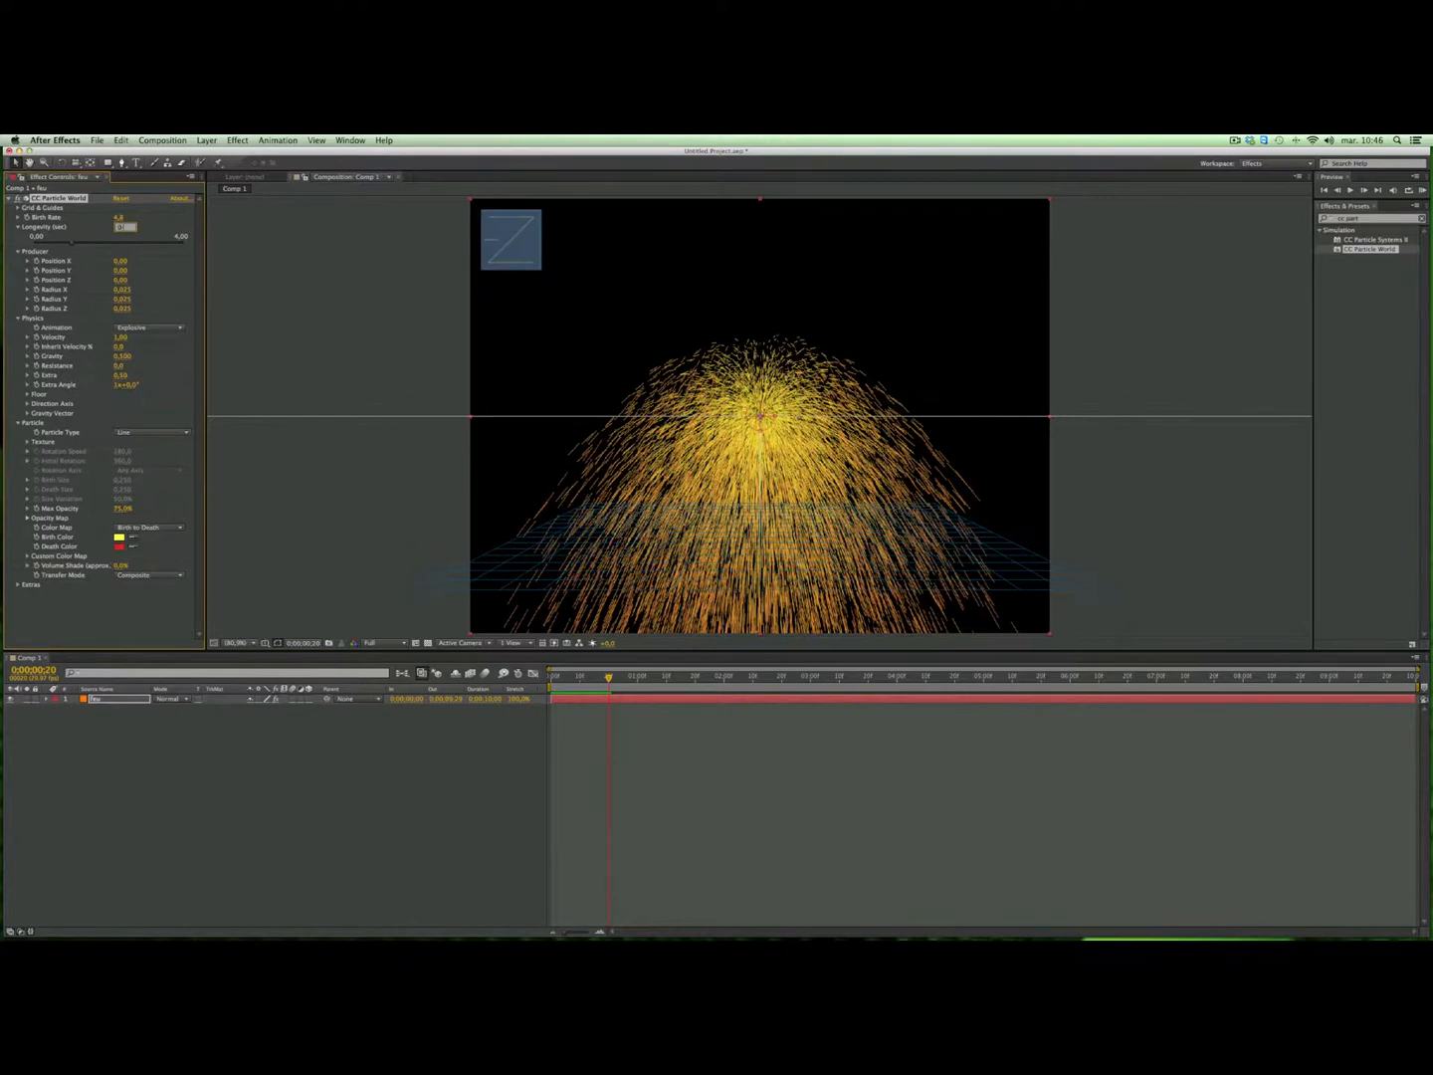
pyautogui.press('Return')
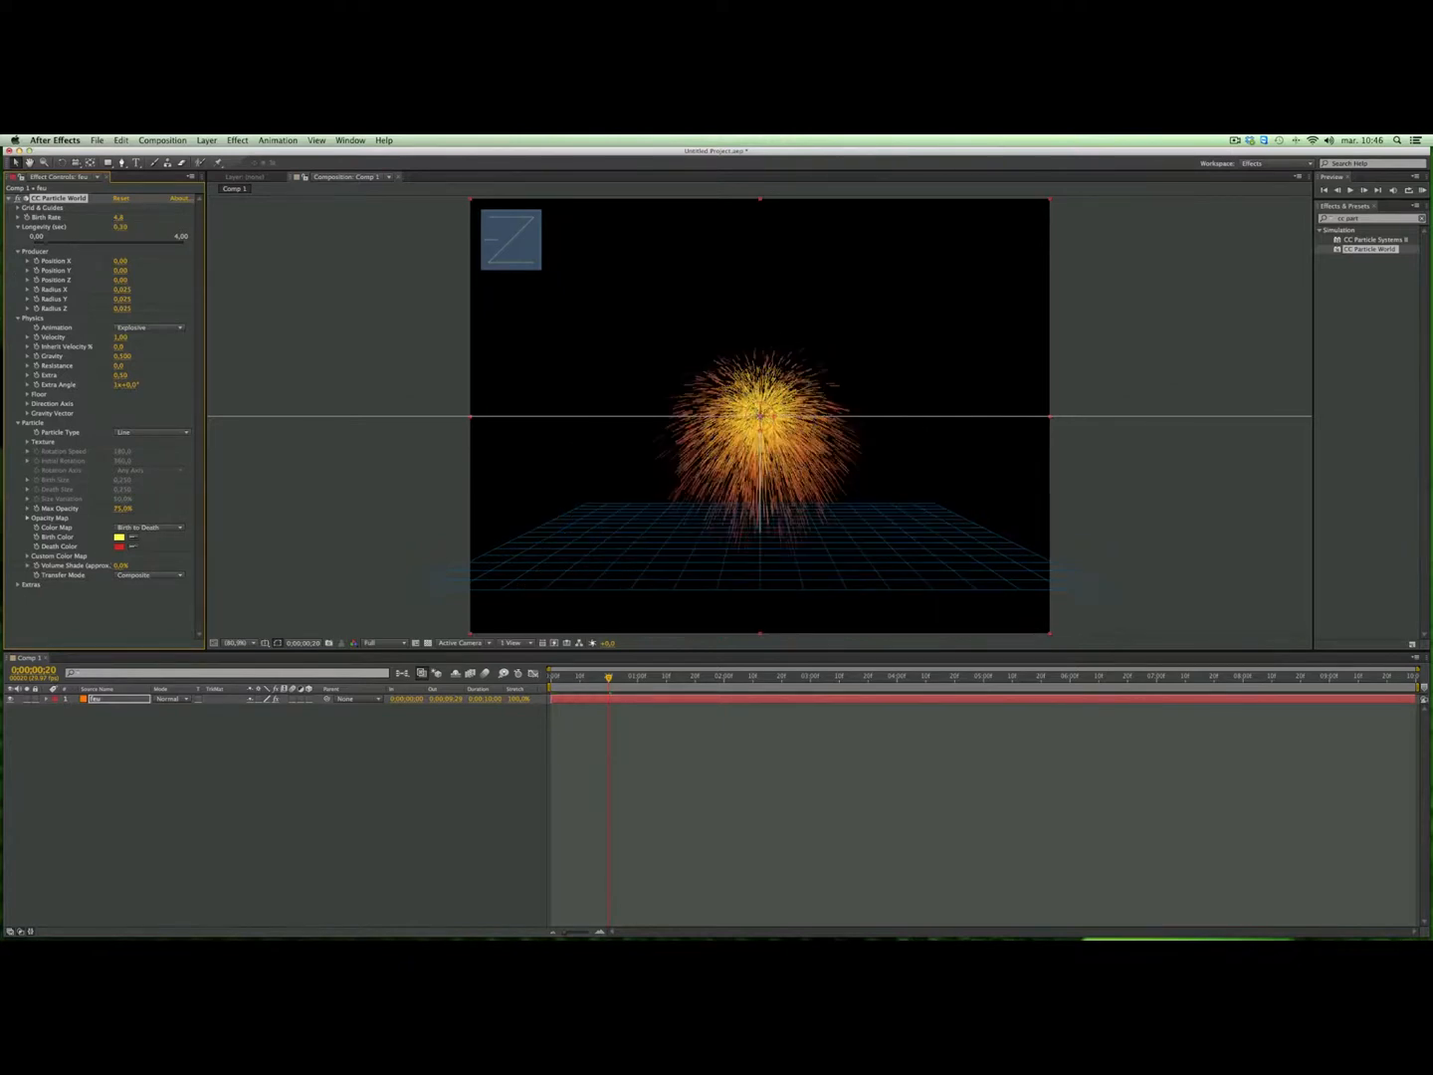
# Step: Set the Physics animation to Fire and the Particle Type to Bubble in CC Particle World
pyautogui.click(181, 328)
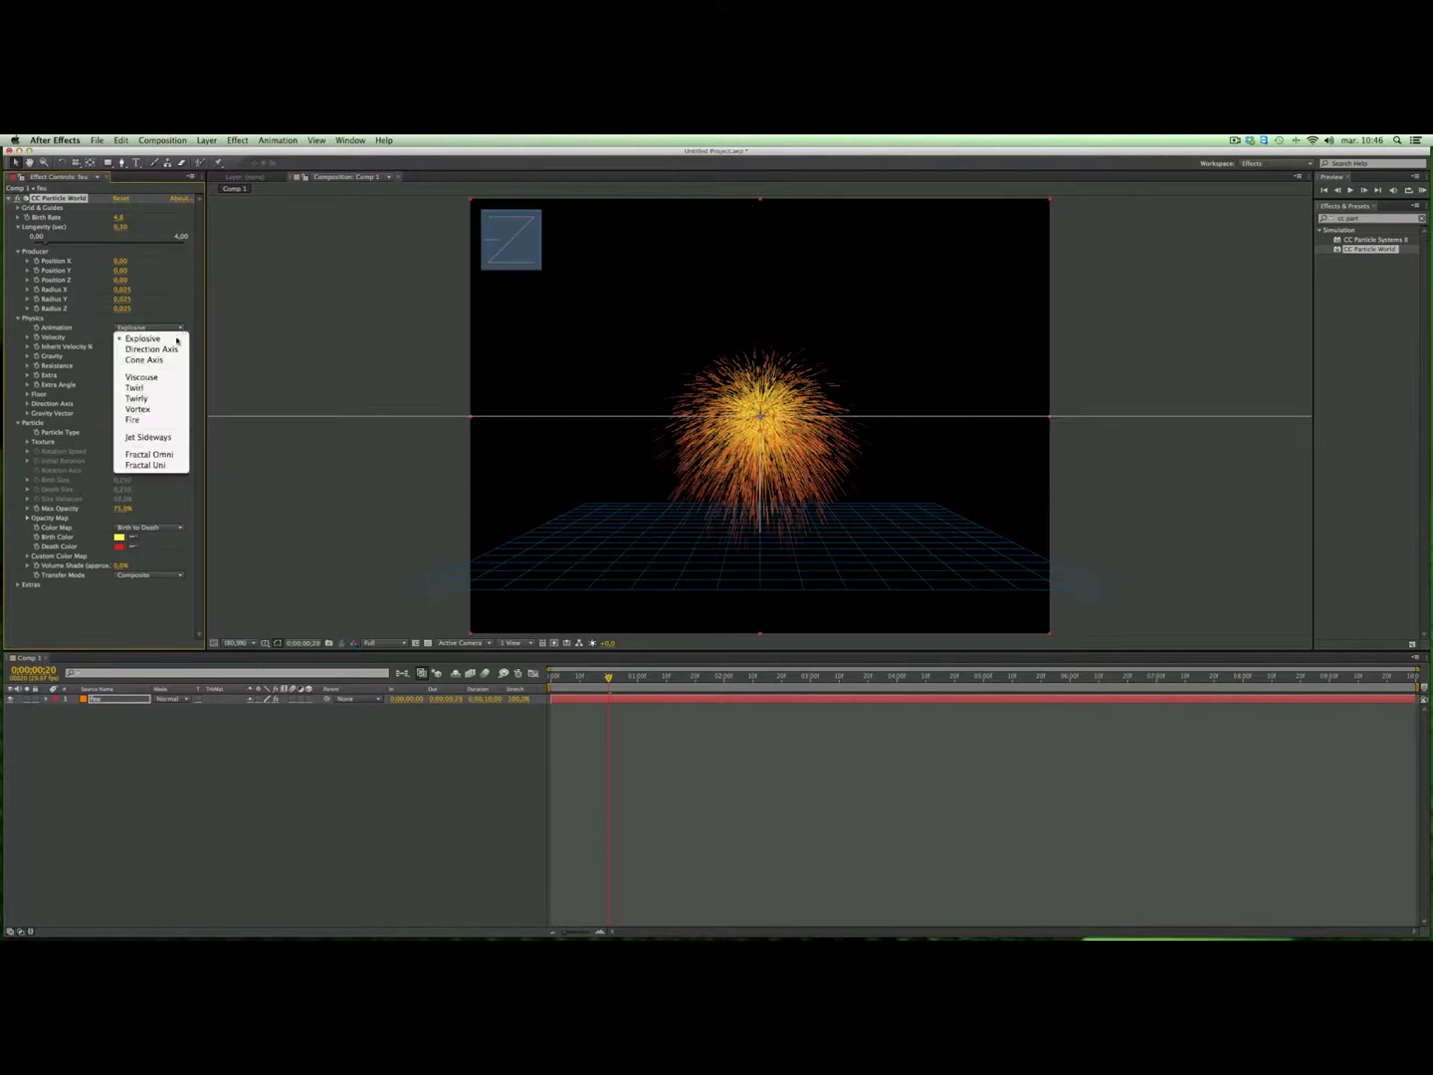
pyautogui.click(143, 422)
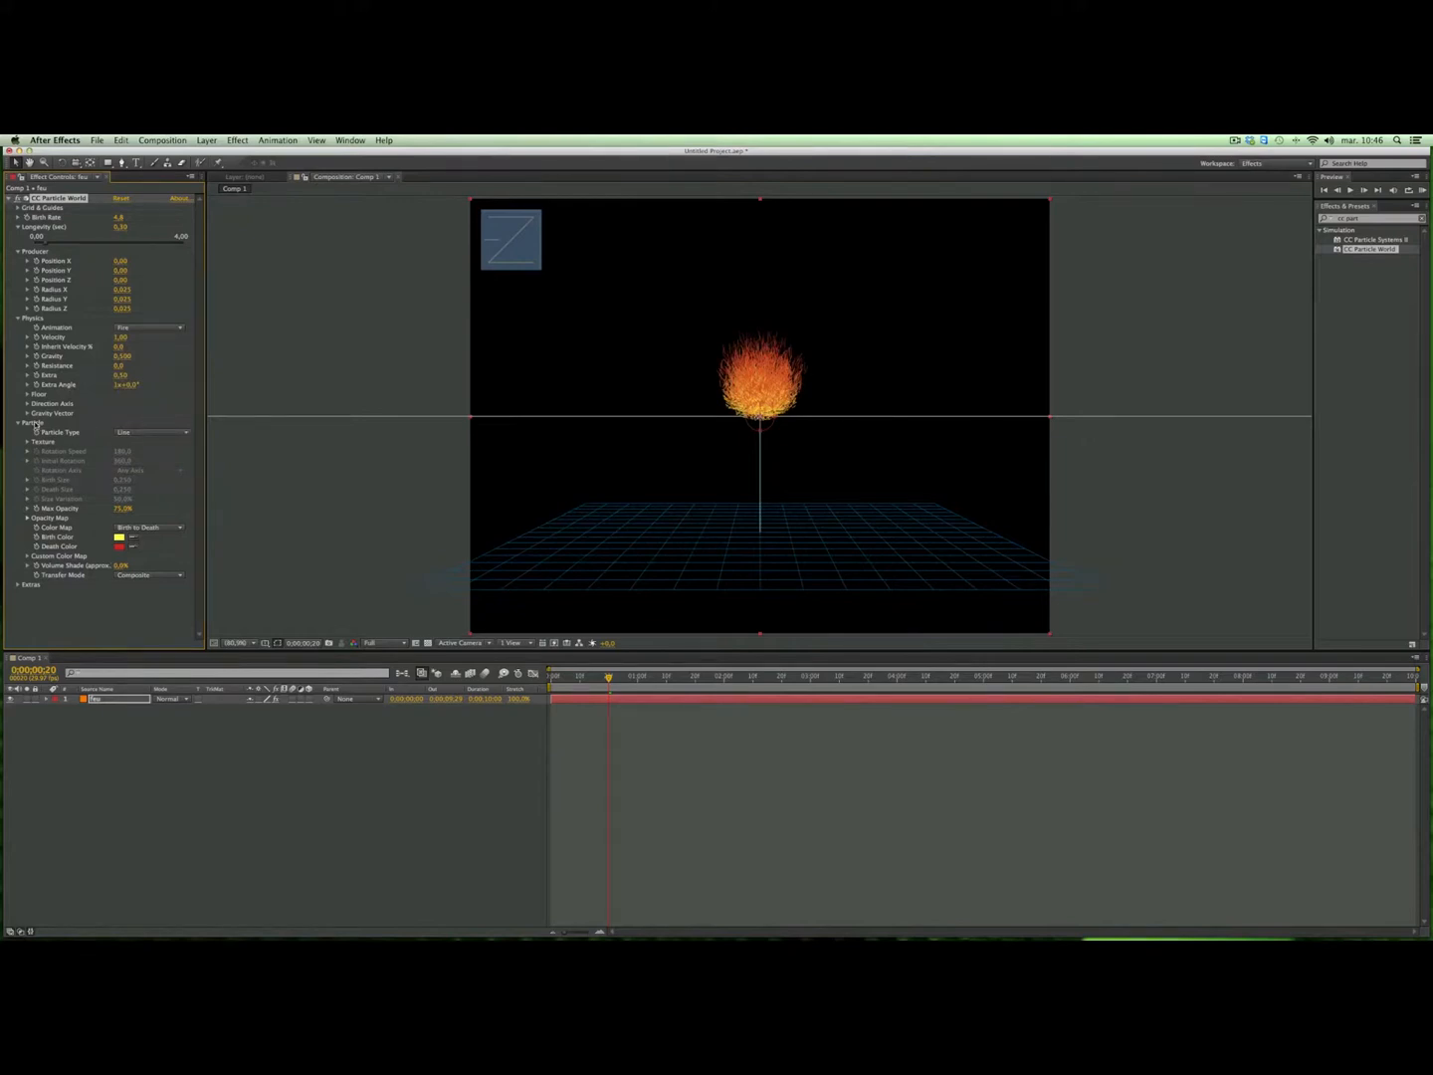
pyautogui.click(187, 434)
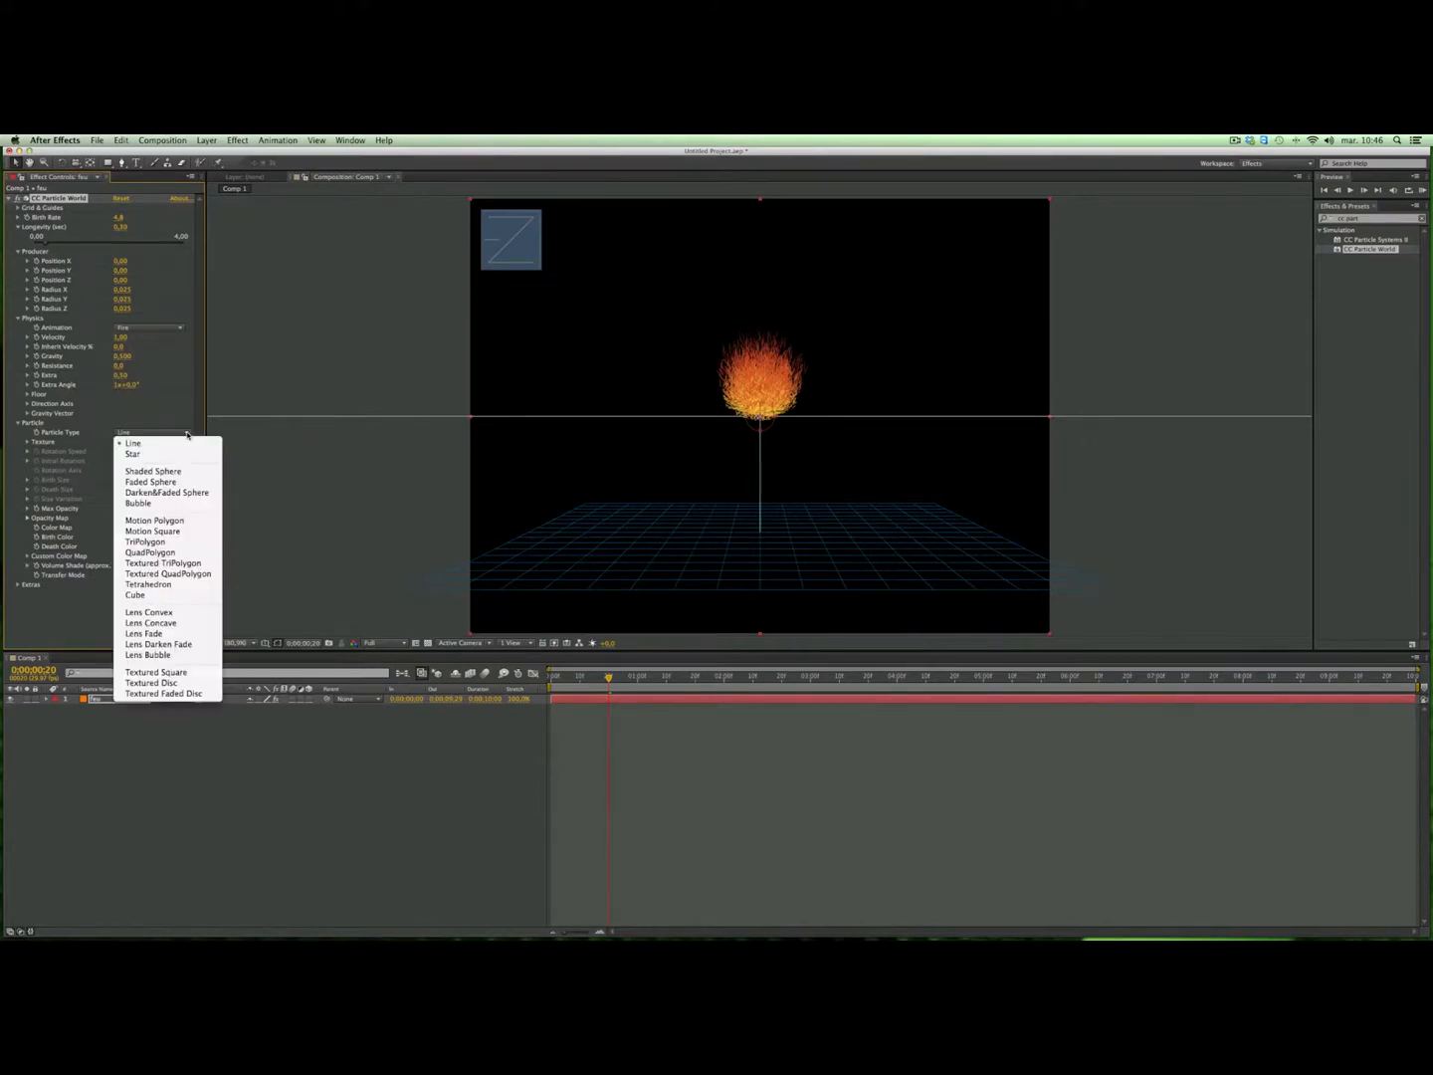
pyautogui.click(151, 505)
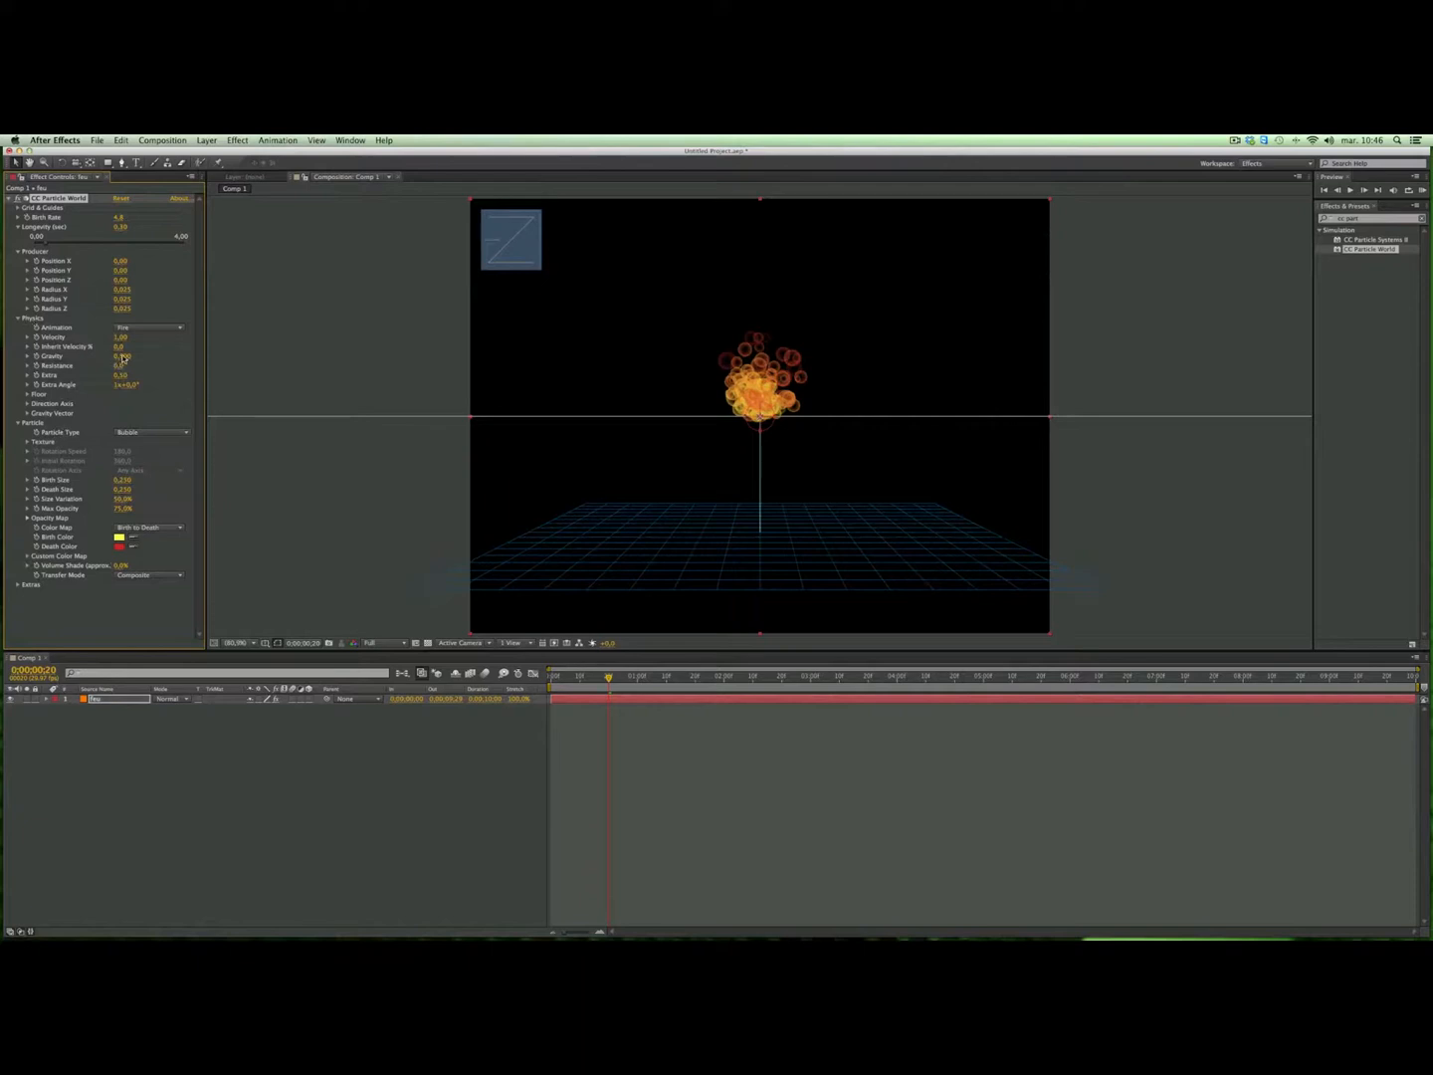
# Step: Set the particles' Gravity to about 2.43, Extra to 0.72 and Death Size to about 0.080
pyautogui.moveTo(123, 357); pyautogui.dragTo(236, 365)
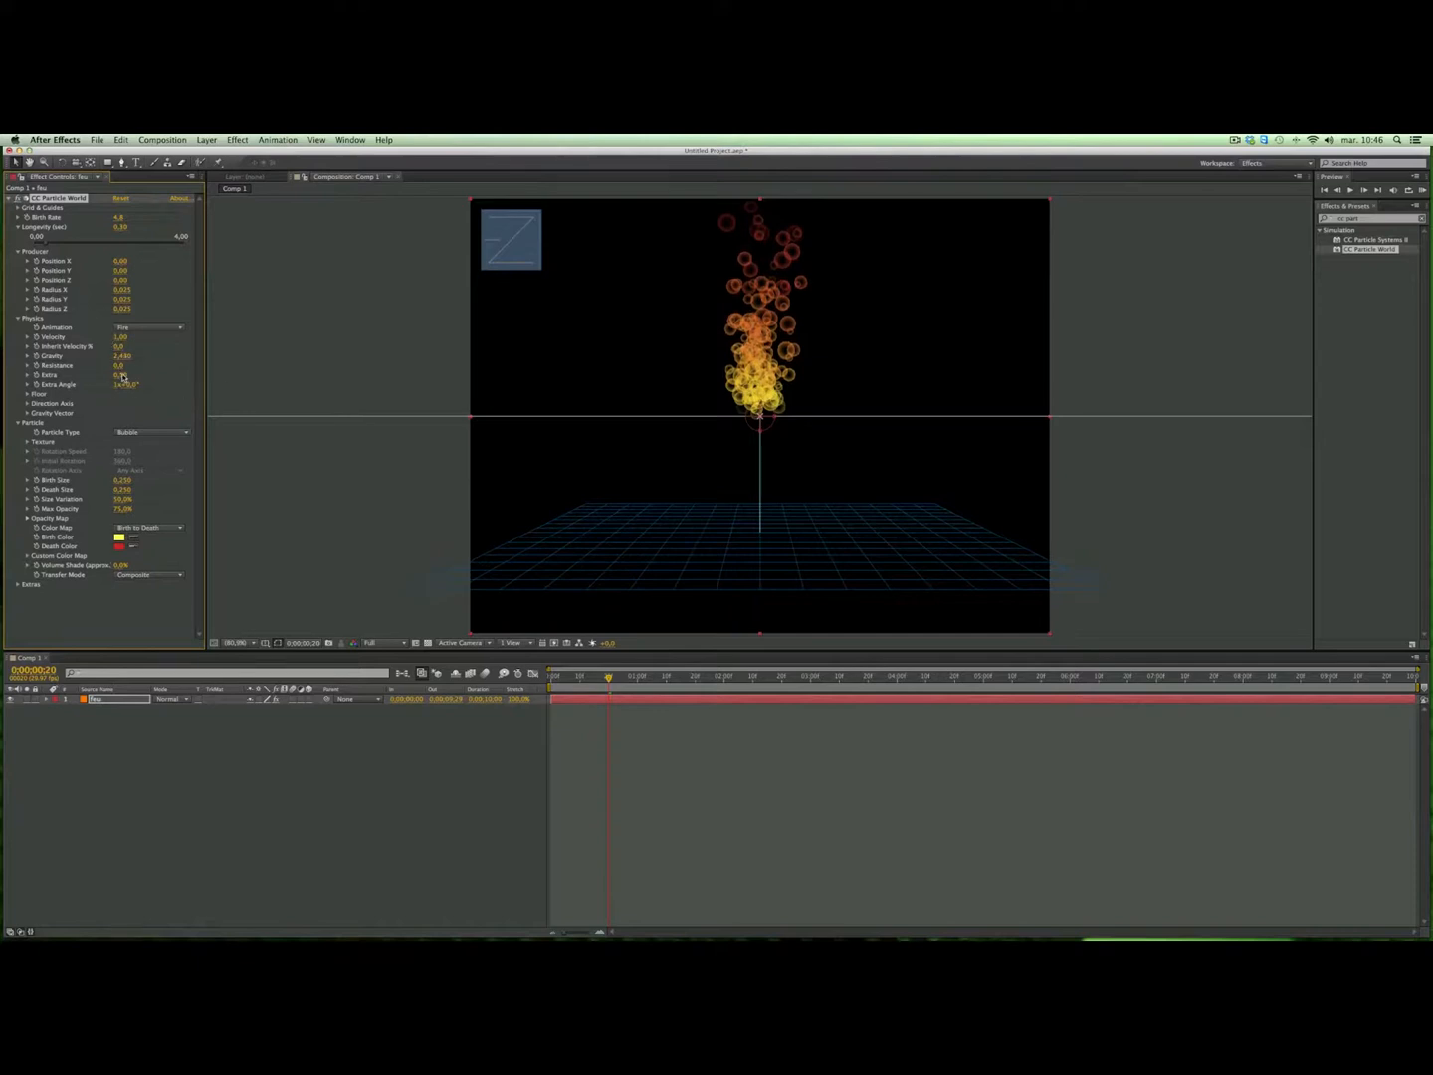
pyautogui.moveTo(123, 376)
pyautogui.mouseDown()
pyautogui.moveTo(160, 376)
pyautogui.moveTo(137, 377)
pyautogui.moveTo(147, 381)
pyautogui.mouseUp()
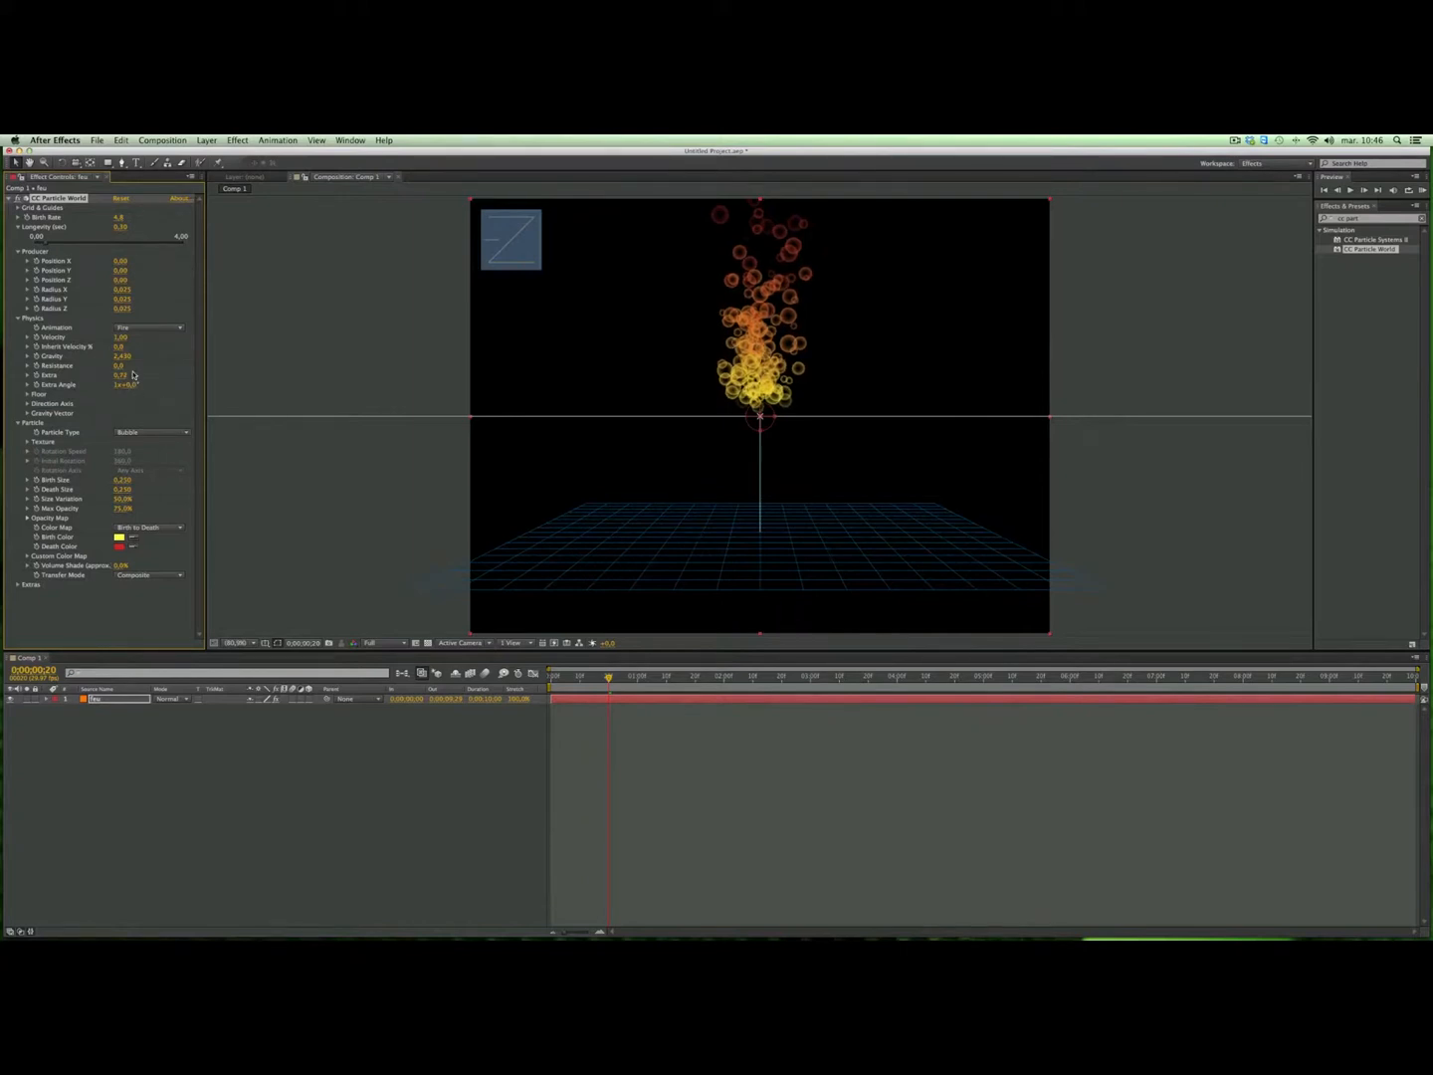
pyautogui.click(122, 490)
pyautogui.press('Return')
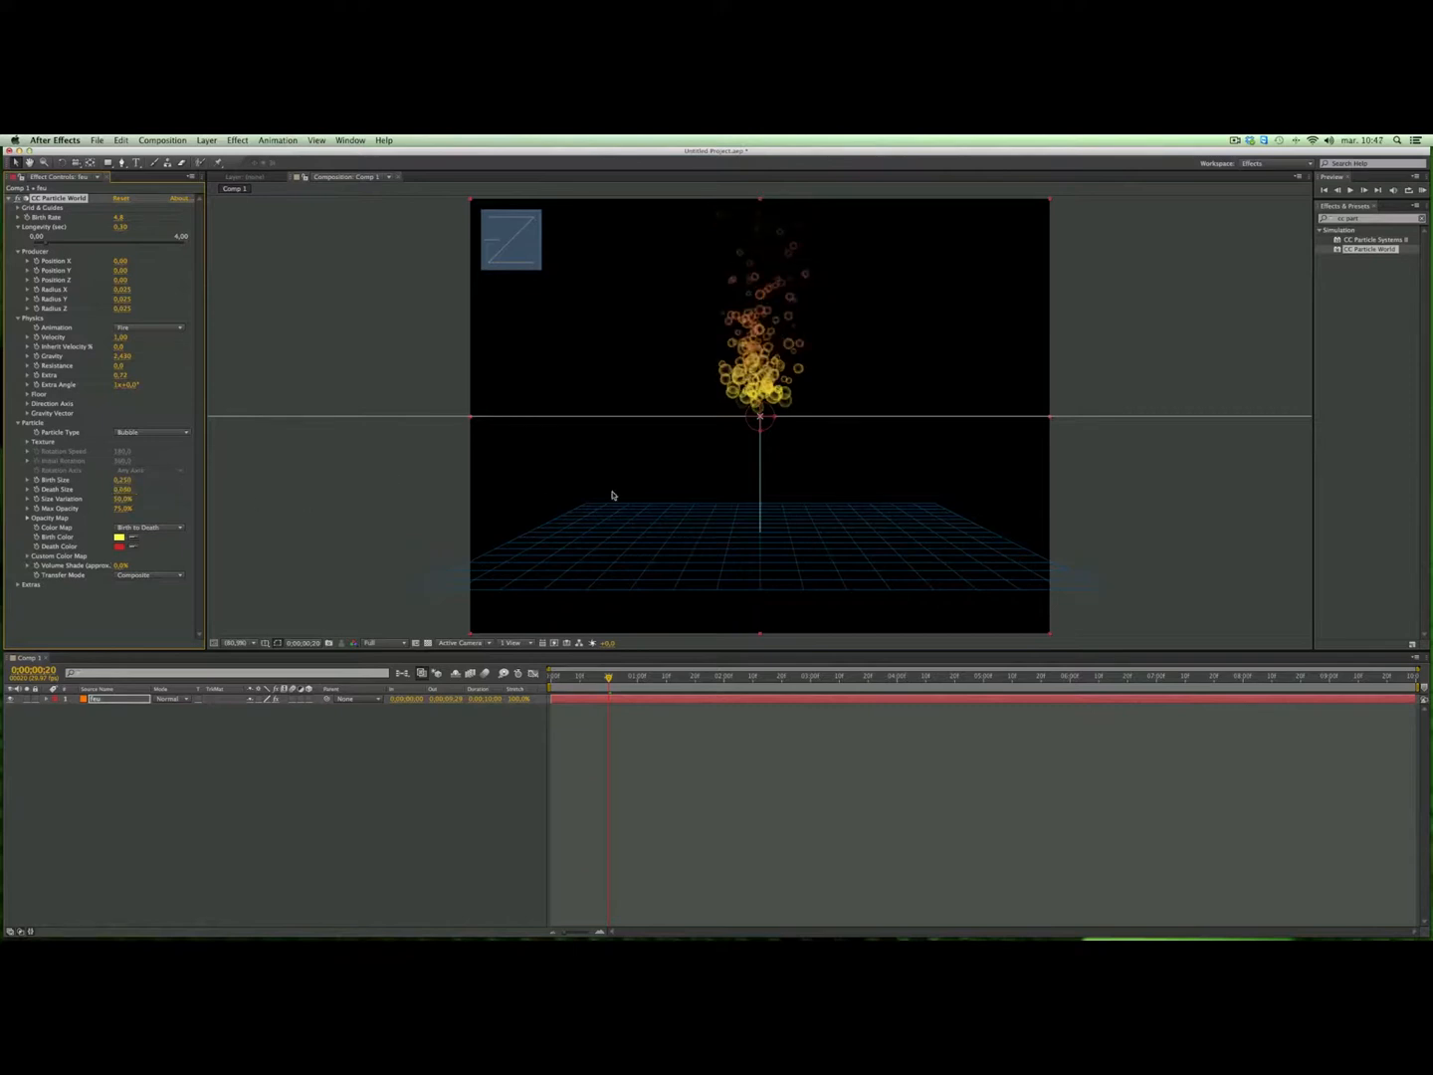
# Step: Lower the particle producer to about X 0.01, Y 0.24 and set Size Variation to 100% with Max Opacity at about 30%
pyautogui.moveTo(761, 418); pyautogui.dragTo(765, 556)
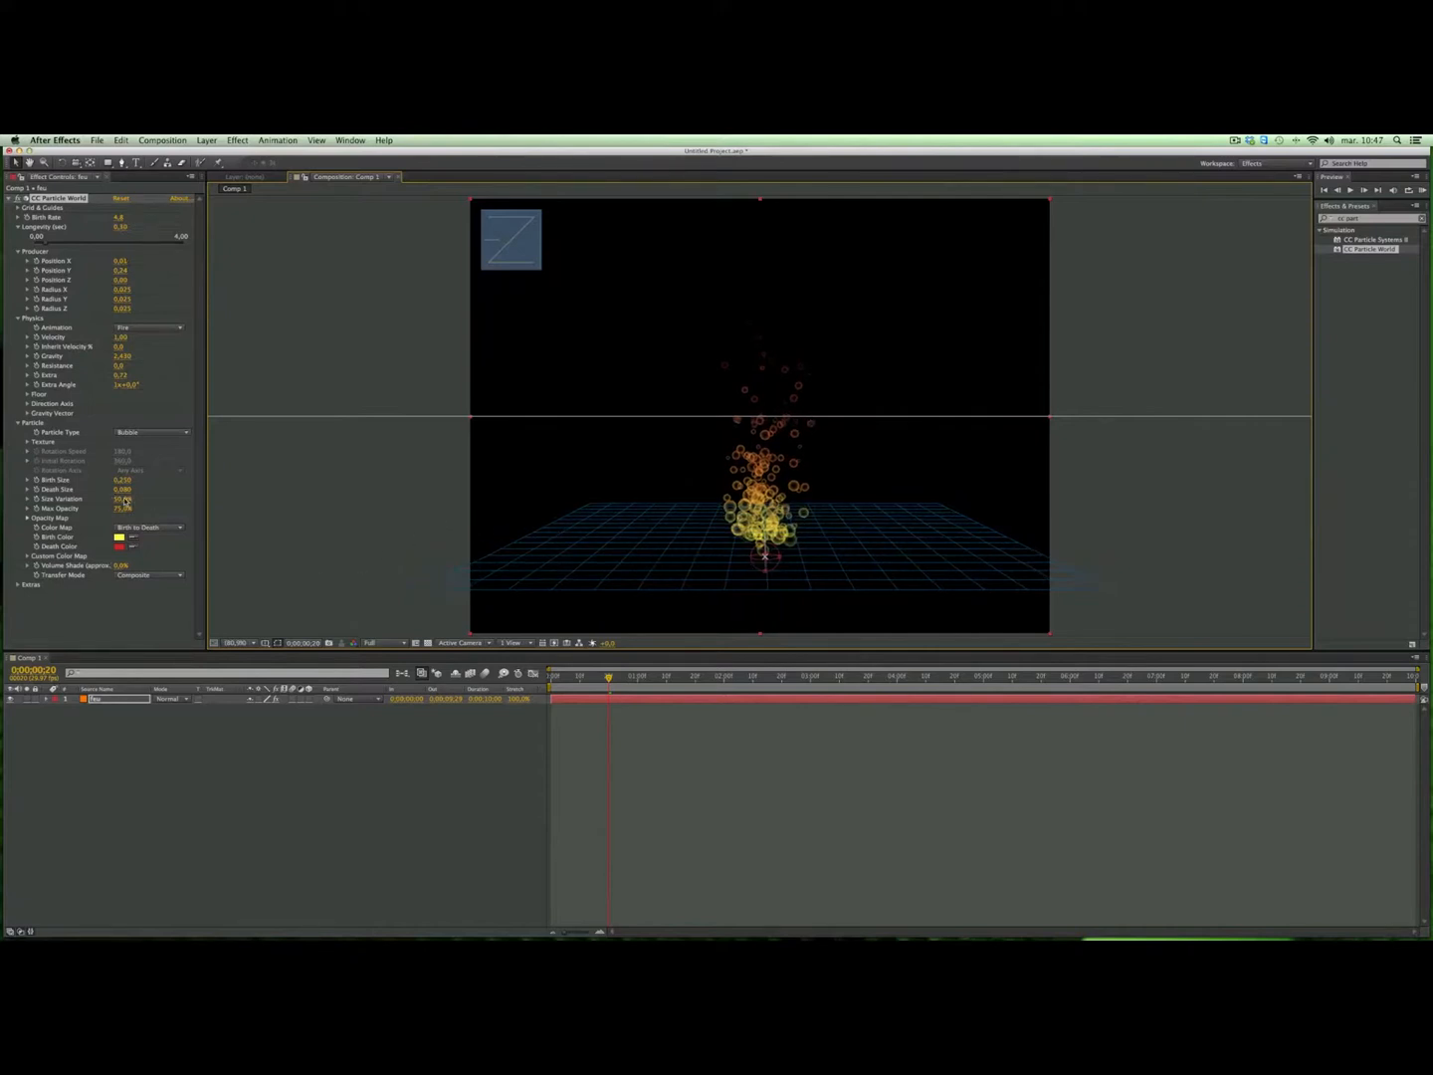
pyautogui.moveTo(123, 501)
pyautogui.mouseDown()
pyautogui.moveTo(159, 500)
pyautogui.moveTo(99, 510)
pyautogui.mouseUp()
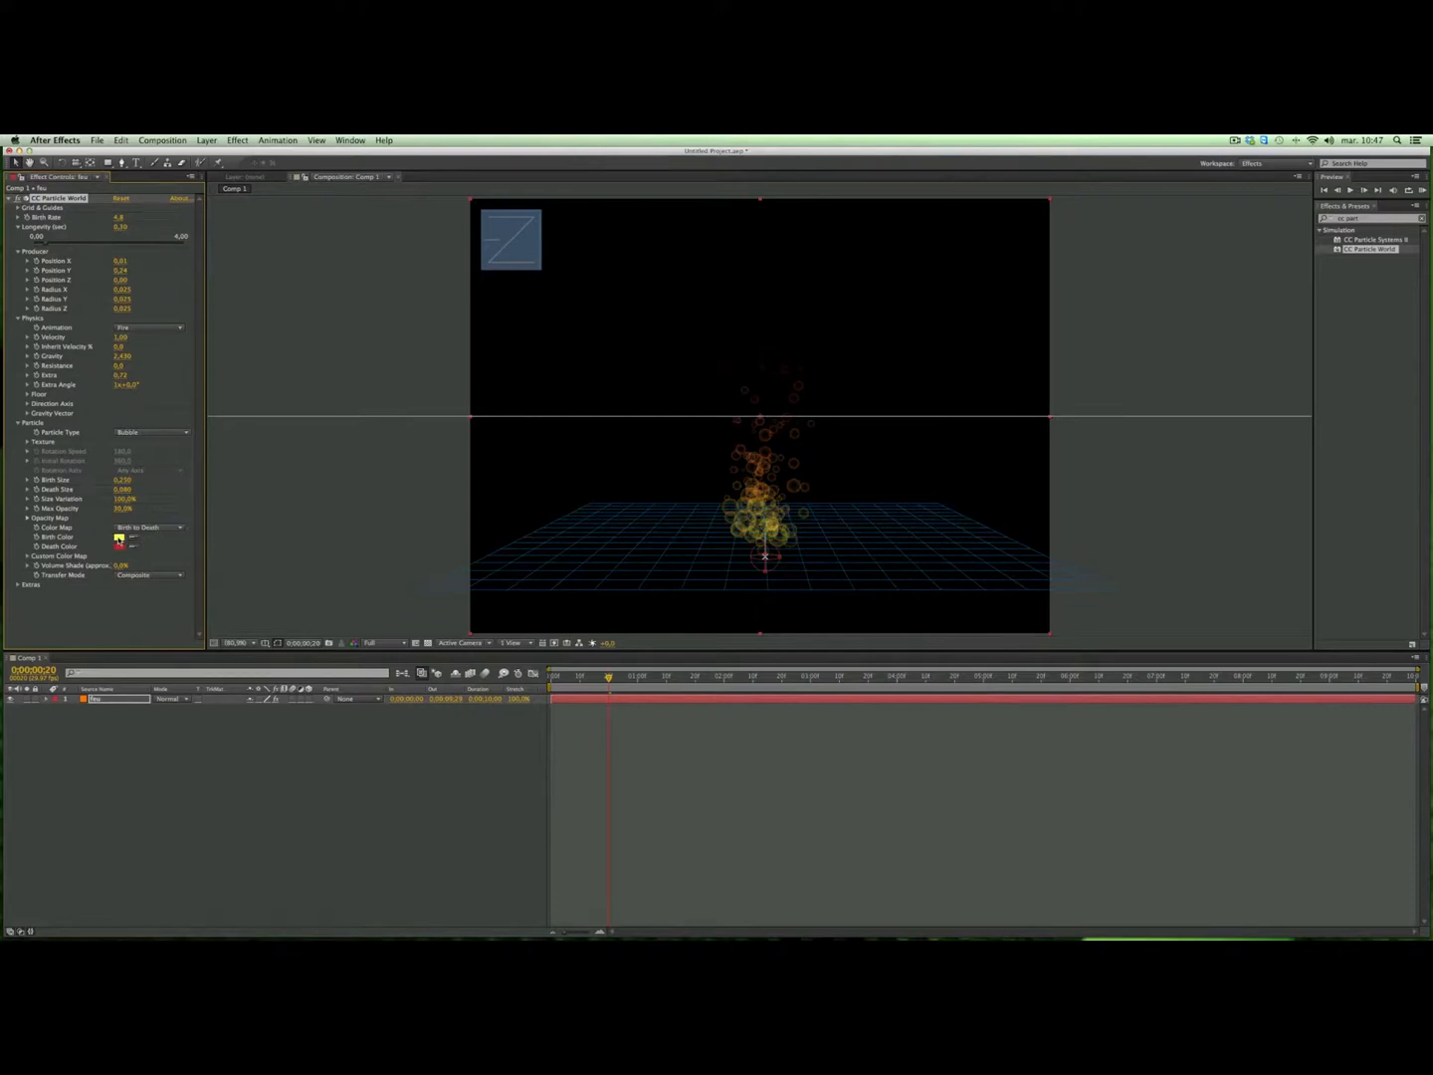
# Step: Change the particles' Birth Color to a light orange
pyautogui.click(118, 537)
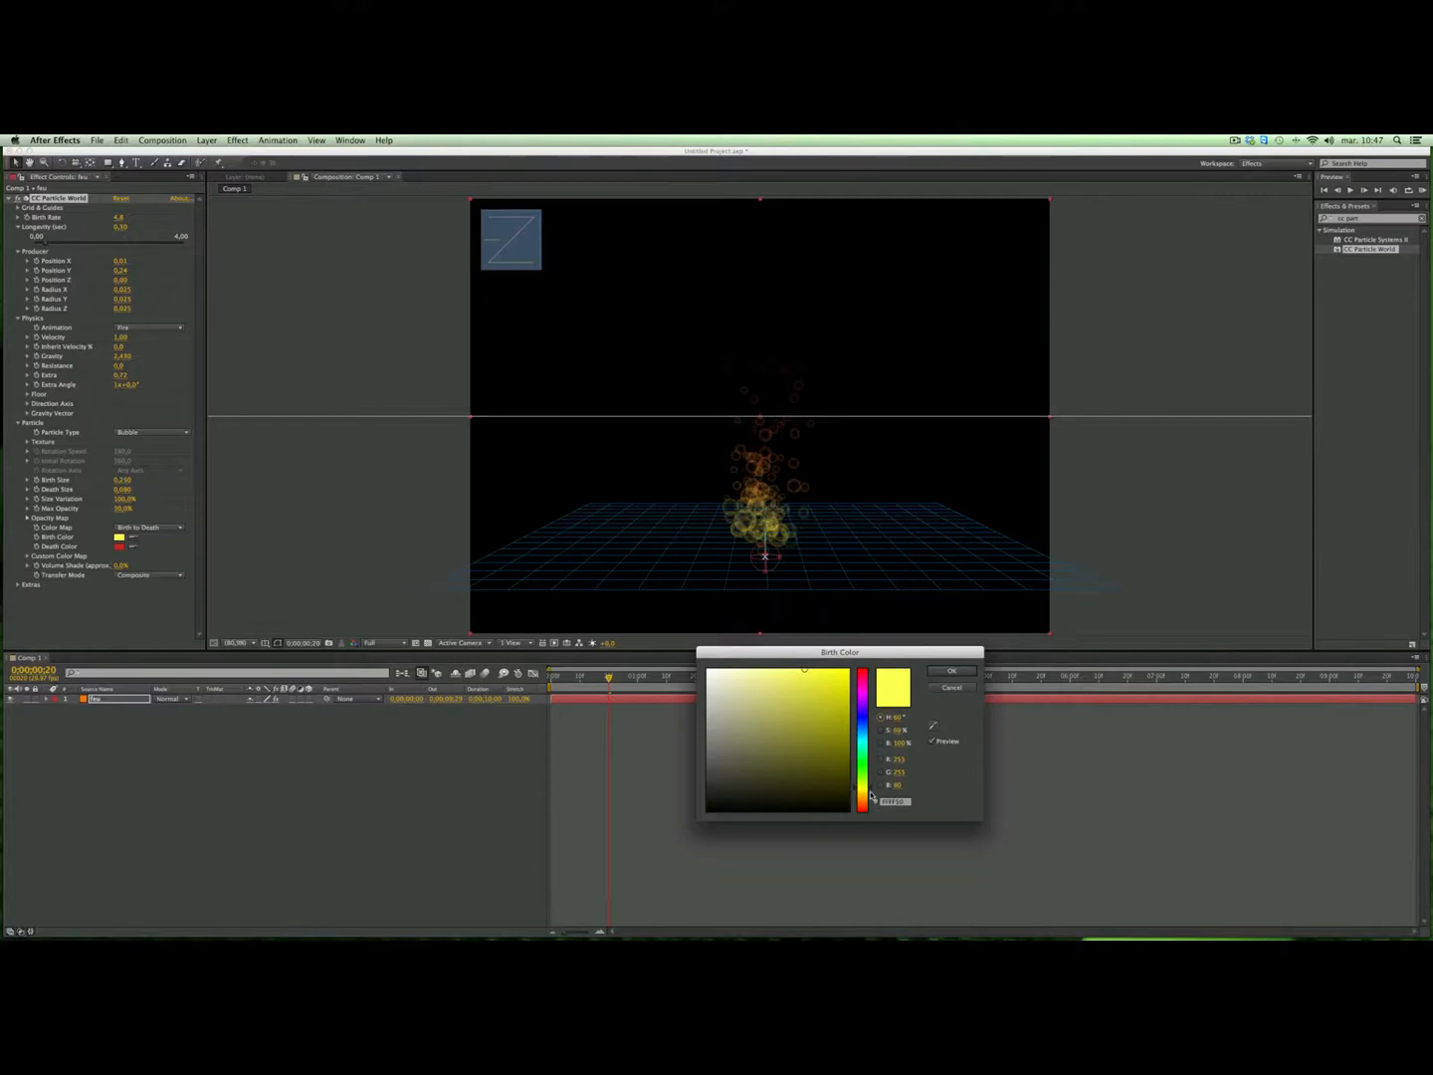
pyautogui.moveTo(871, 792); pyautogui.dragTo(872, 799)
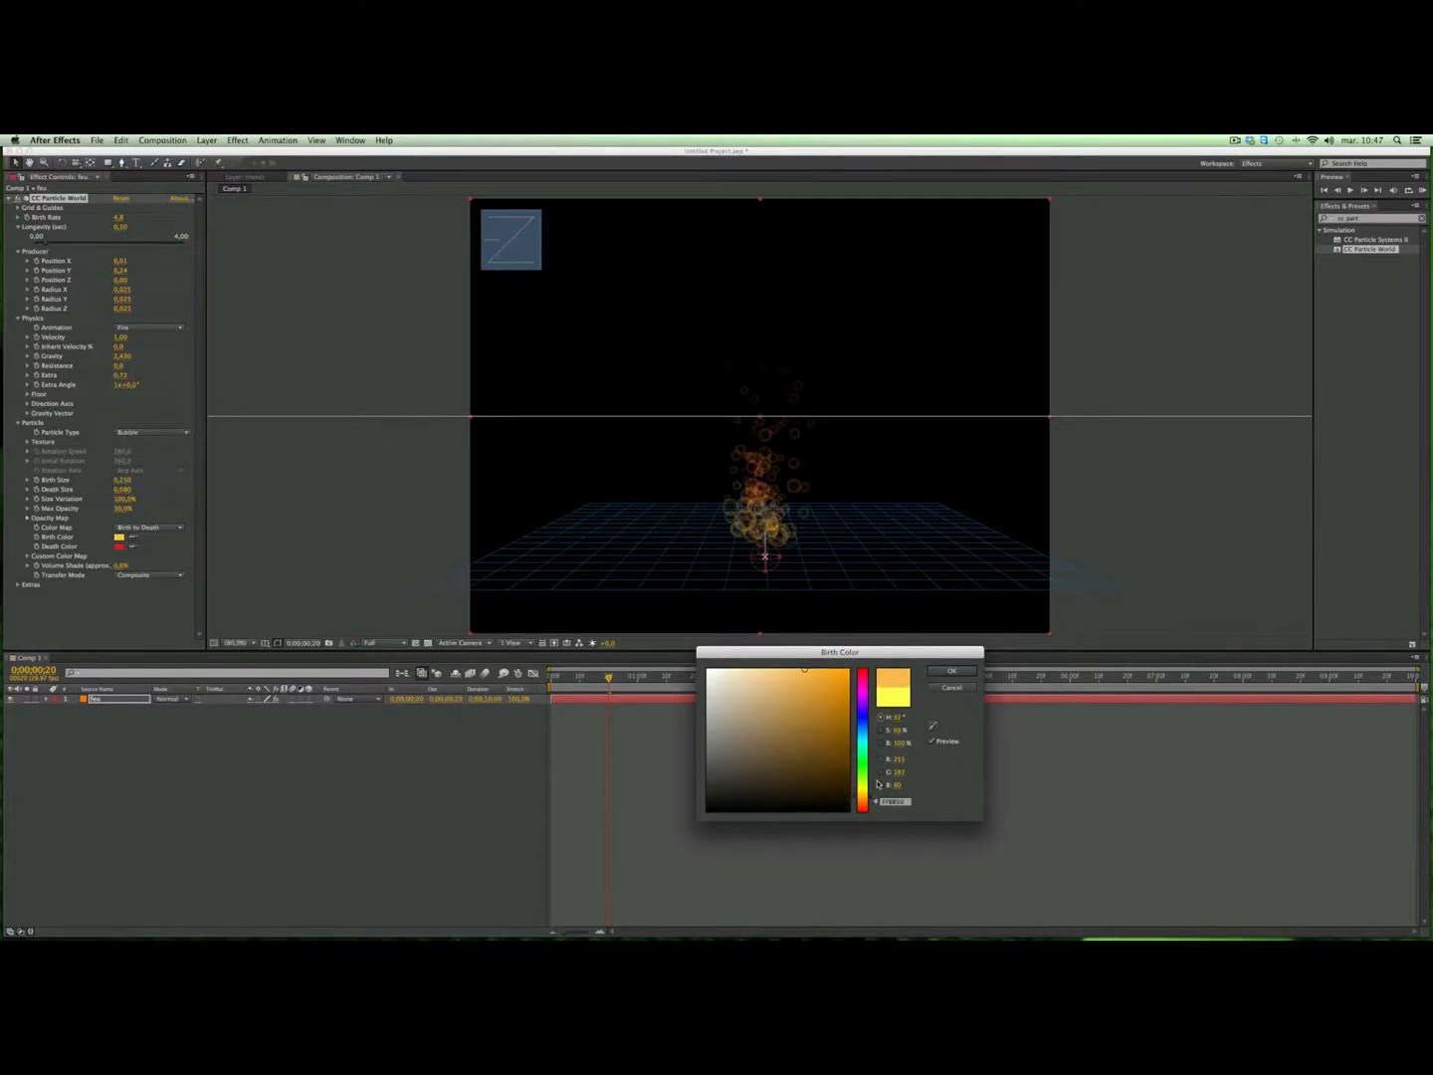
pyautogui.click(952, 673)
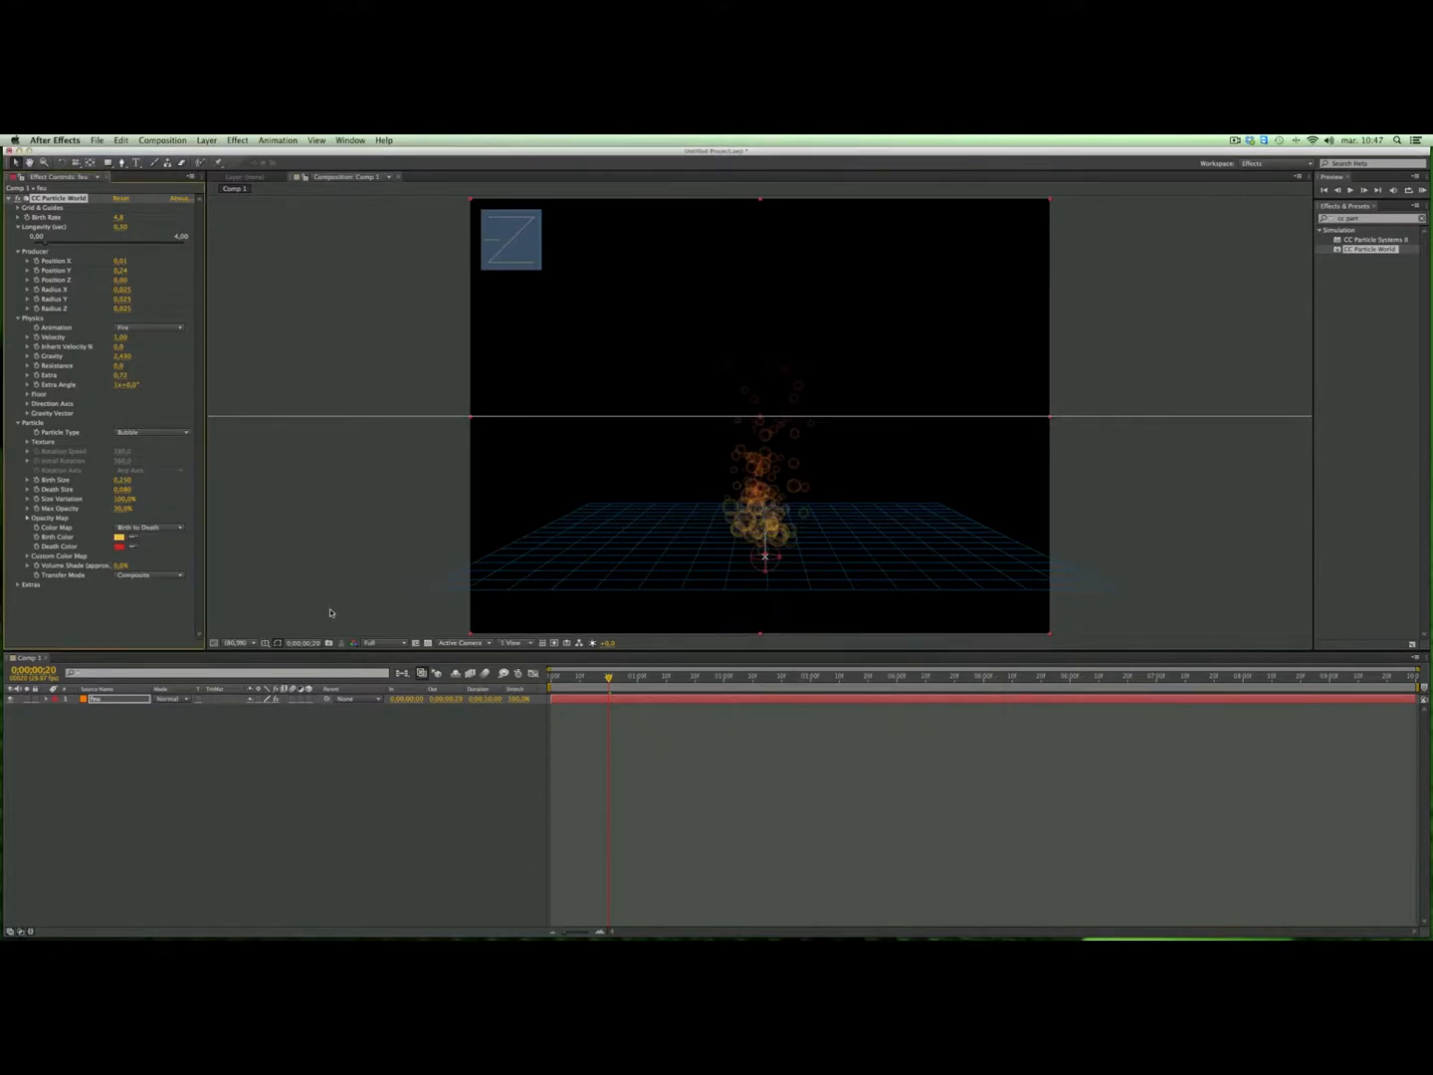
# Step: Change the particles' Death Color to a saturated dark orange
pyautogui.click(123, 546)
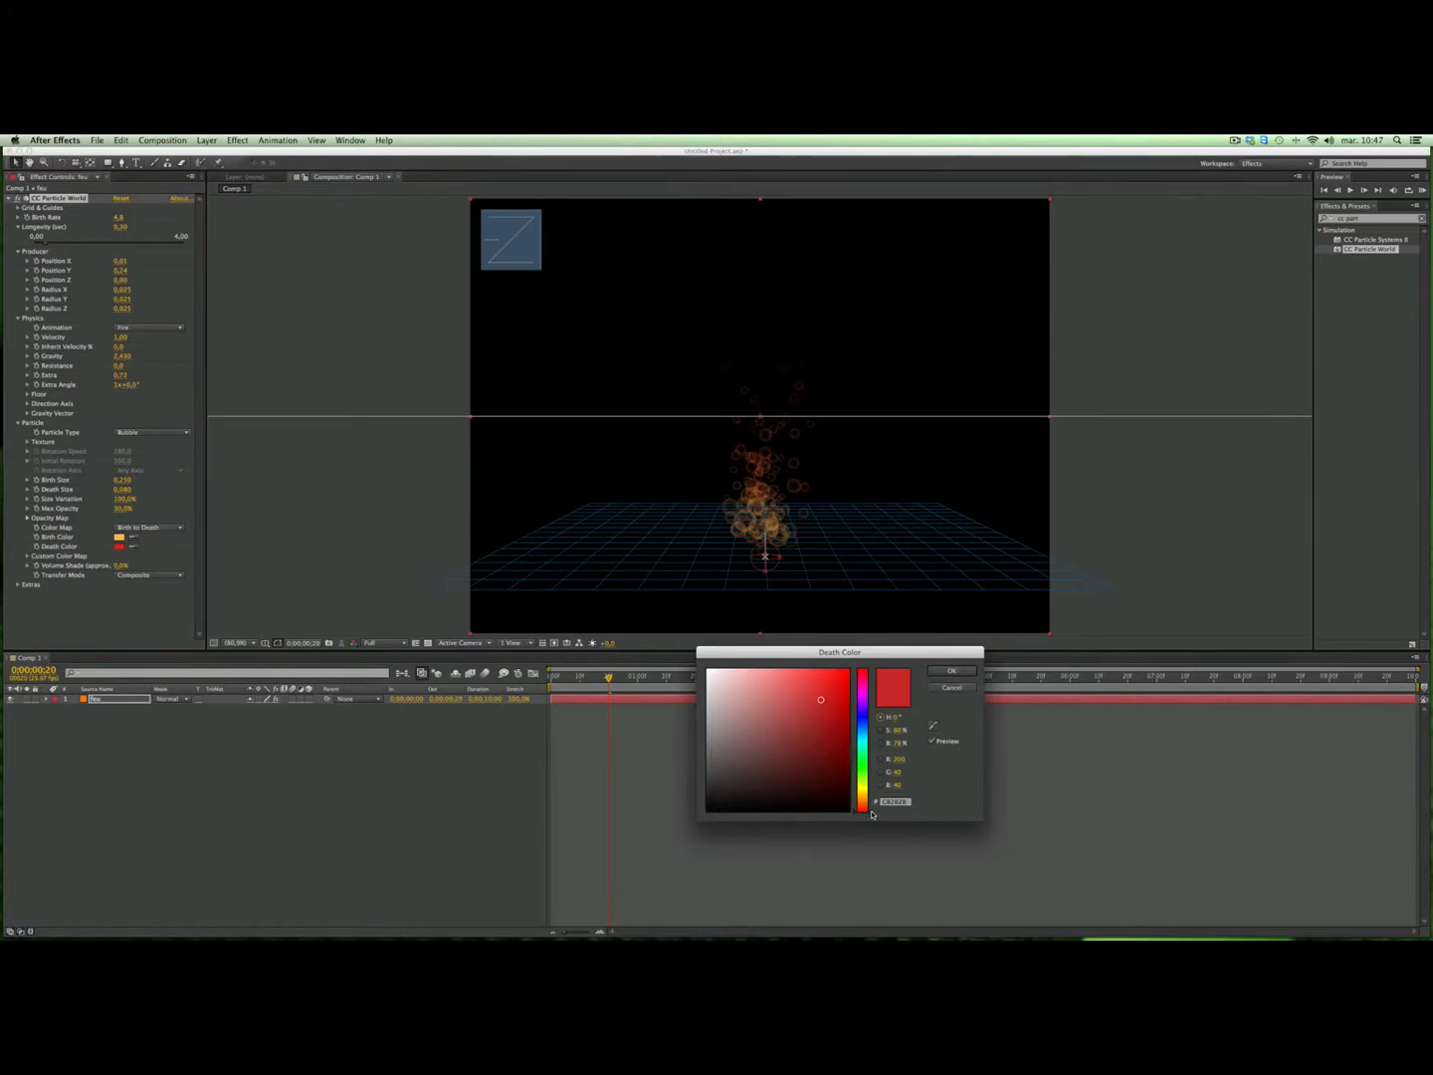
pyautogui.moveTo(872, 814); pyautogui.dragTo(872, 807)
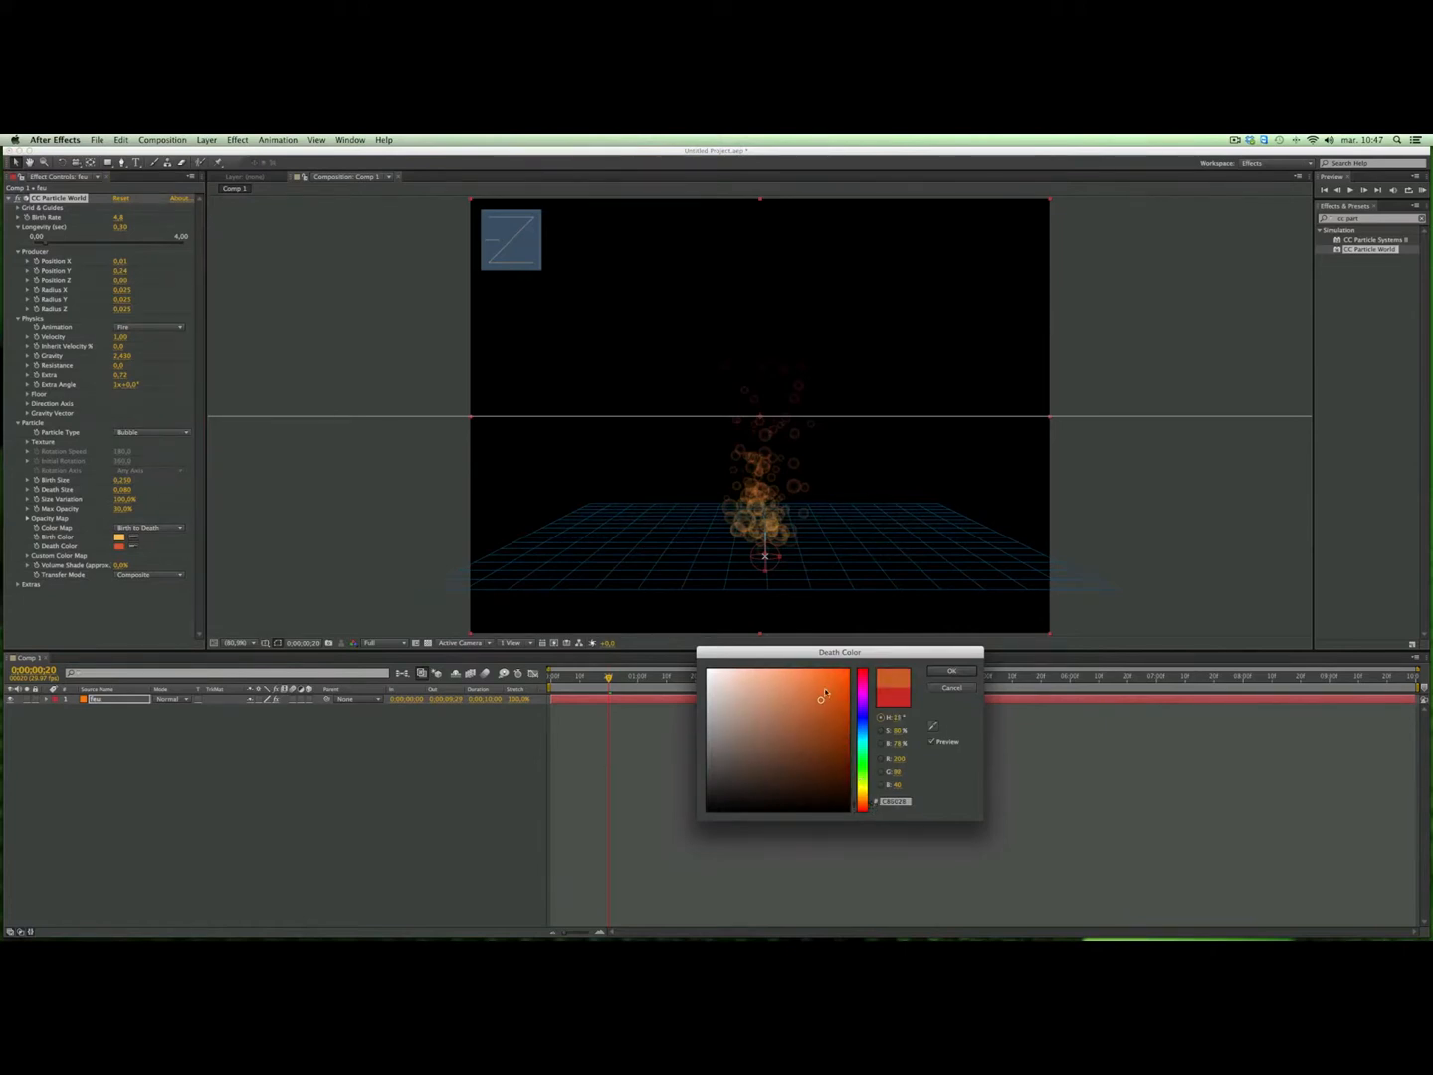
pyautogui.moveTo(822, 703); pyautogui.dragTo(847, 694)
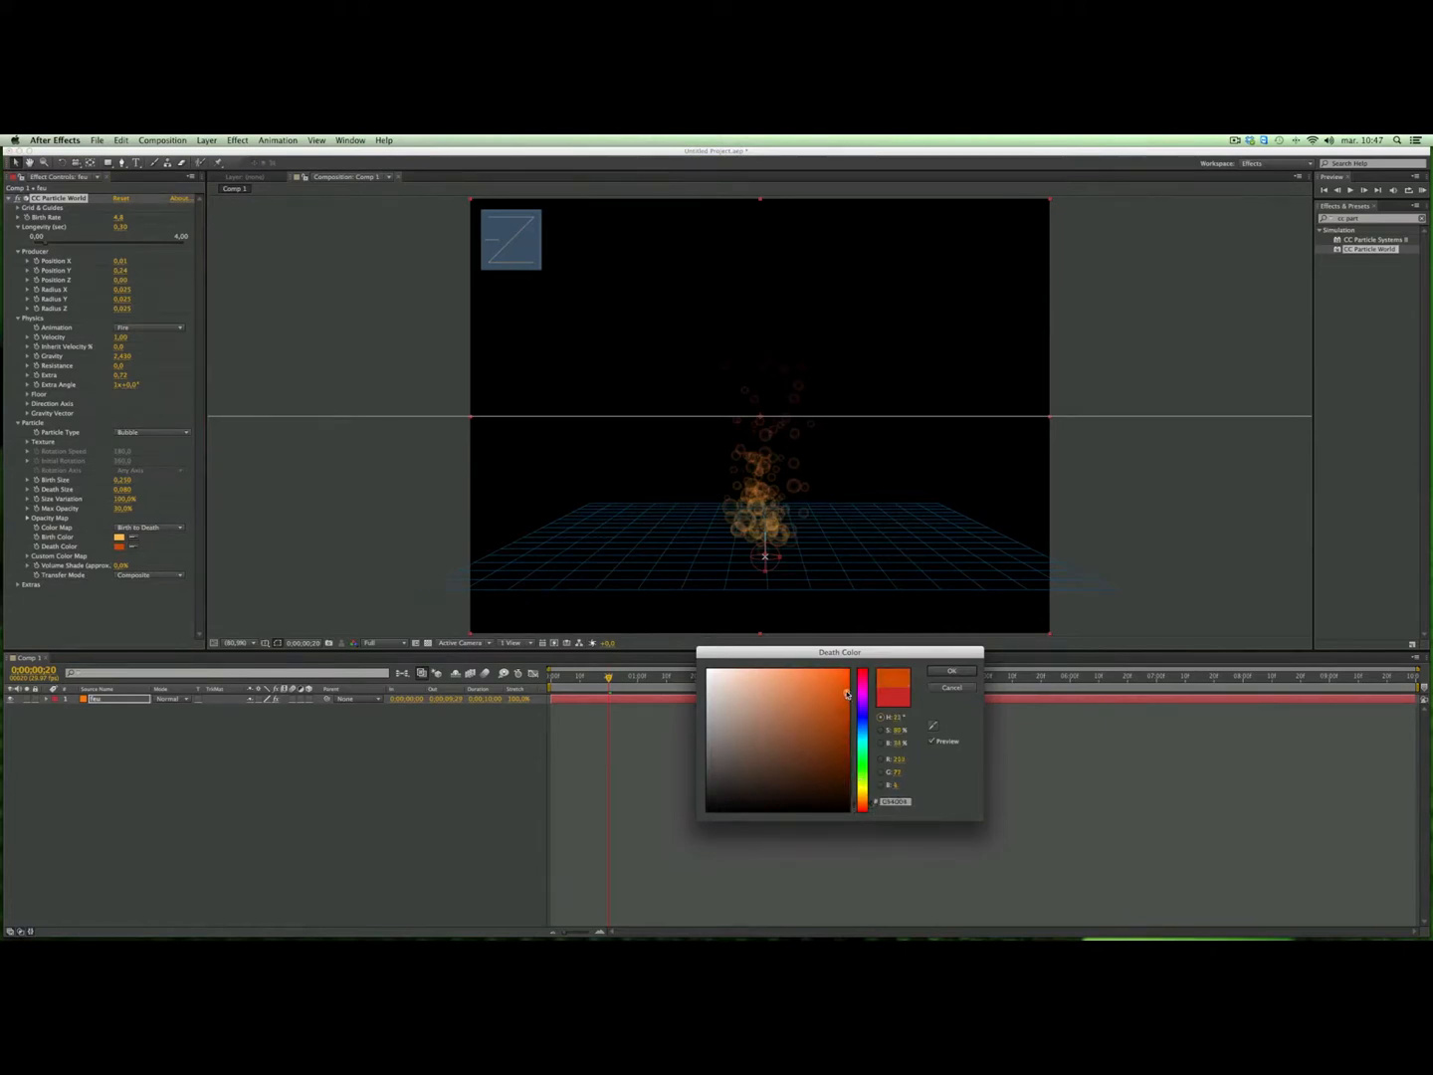
pyautogui.click(949, 673)
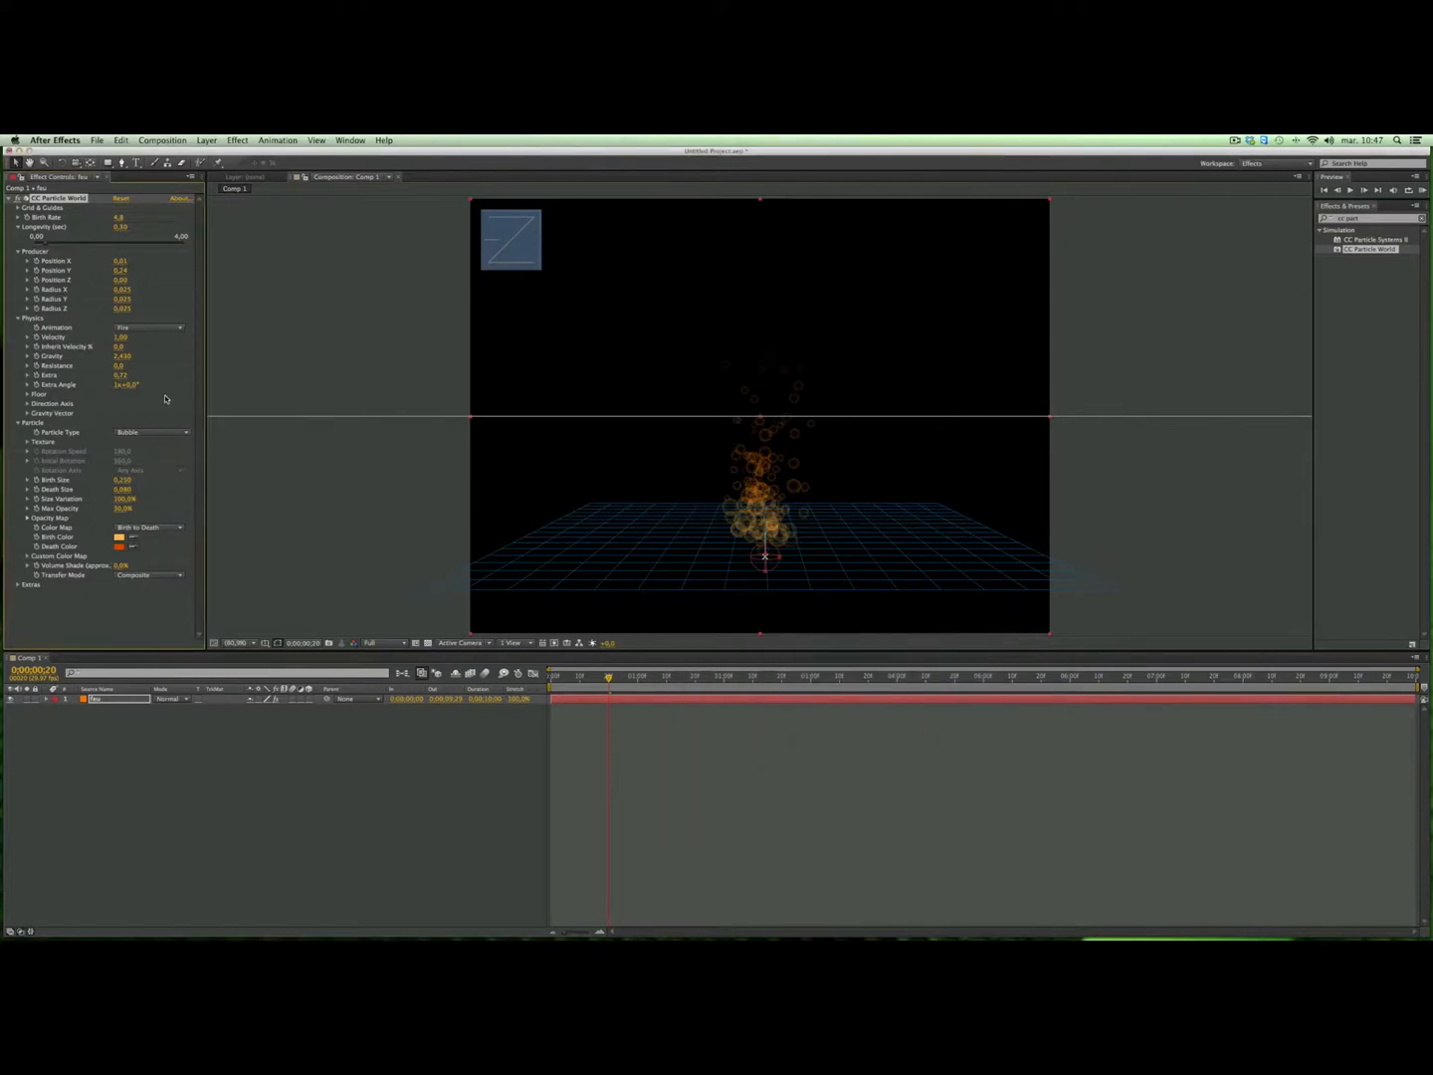
# Step: Set the particle Transfer Mode to Add and enable motion blur for both the composition and the feu layer
pyautogui.click(180, 575)
pyautogui.click(154, 608)
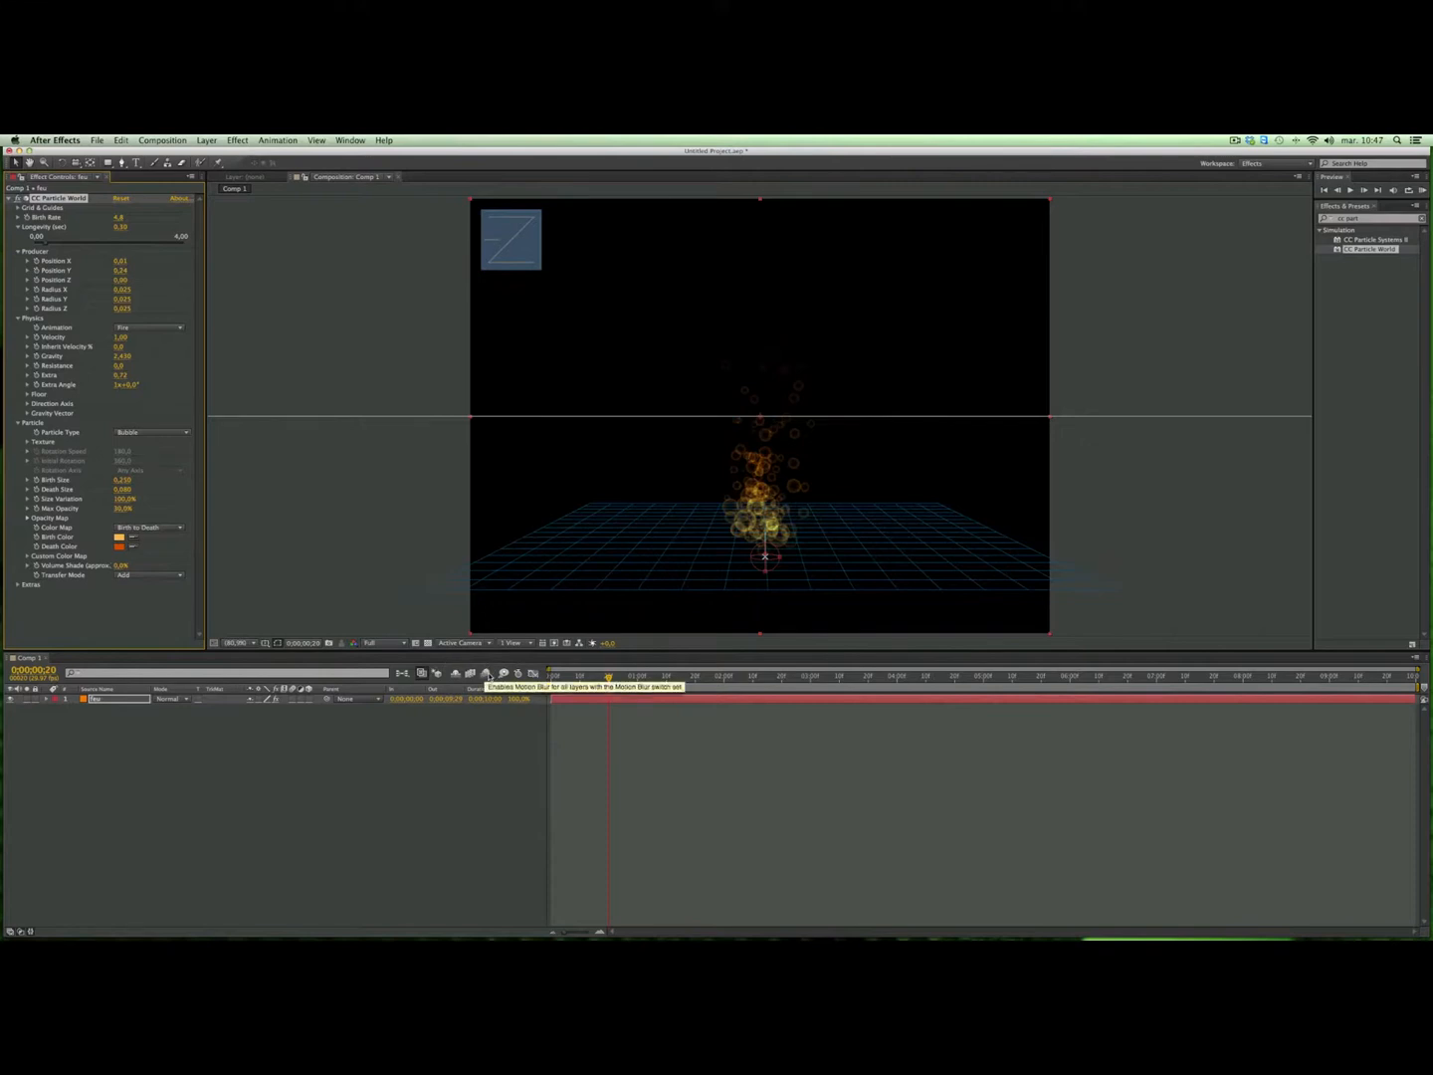
pyautogui.click(483, 676)
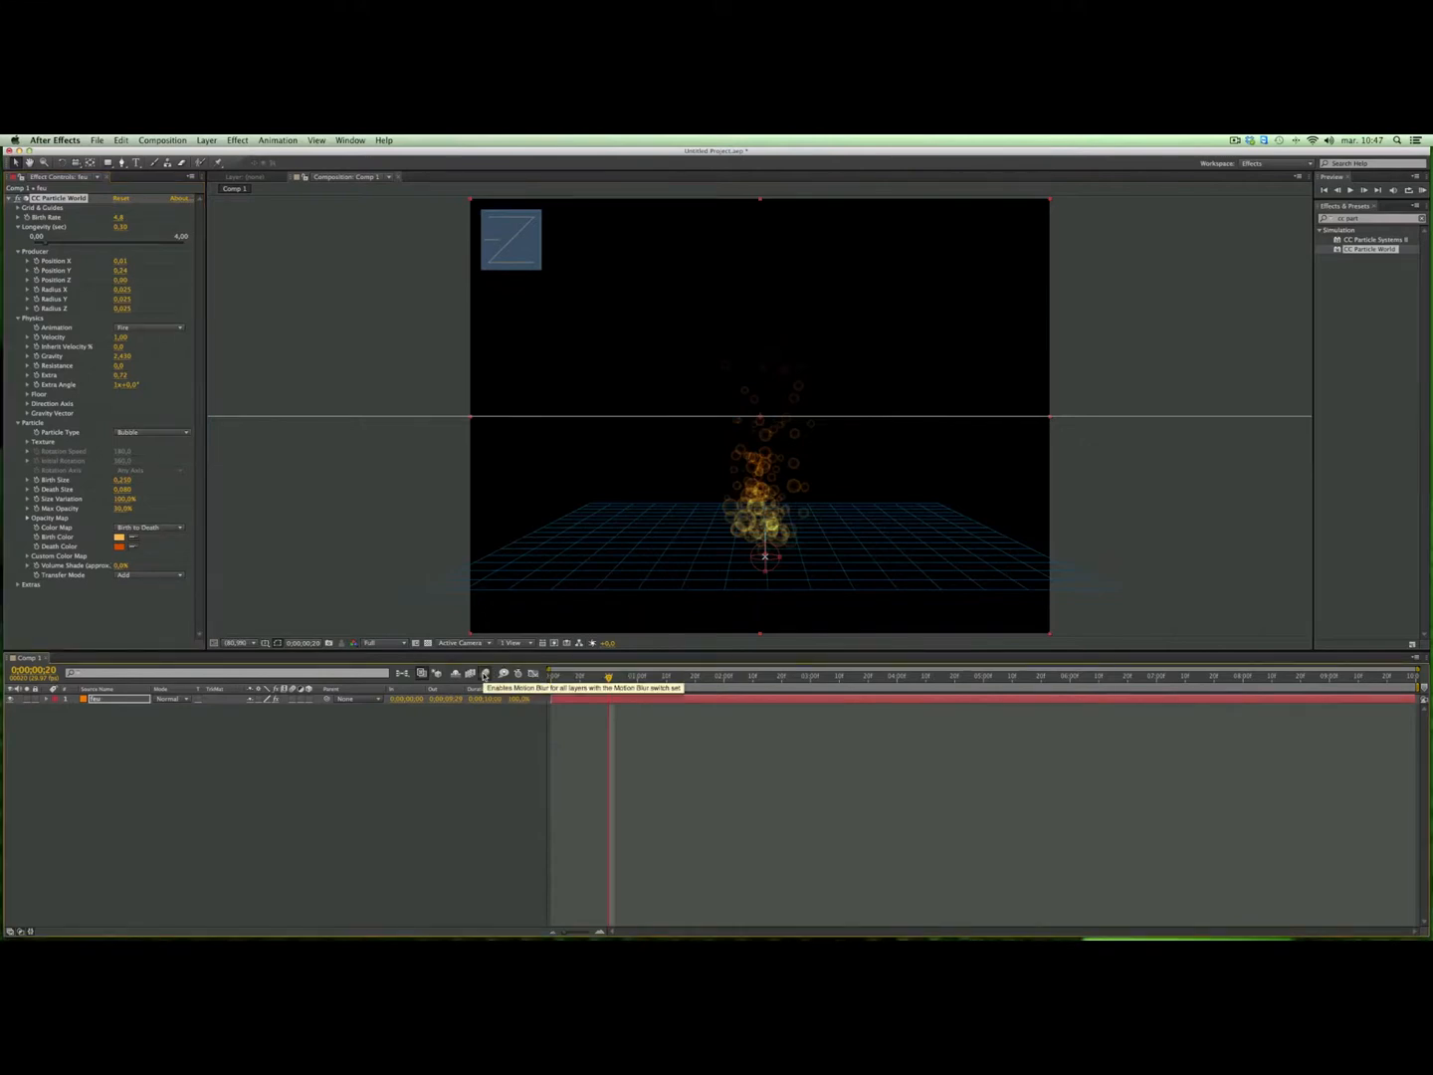
pyautogui.click(293, 700)
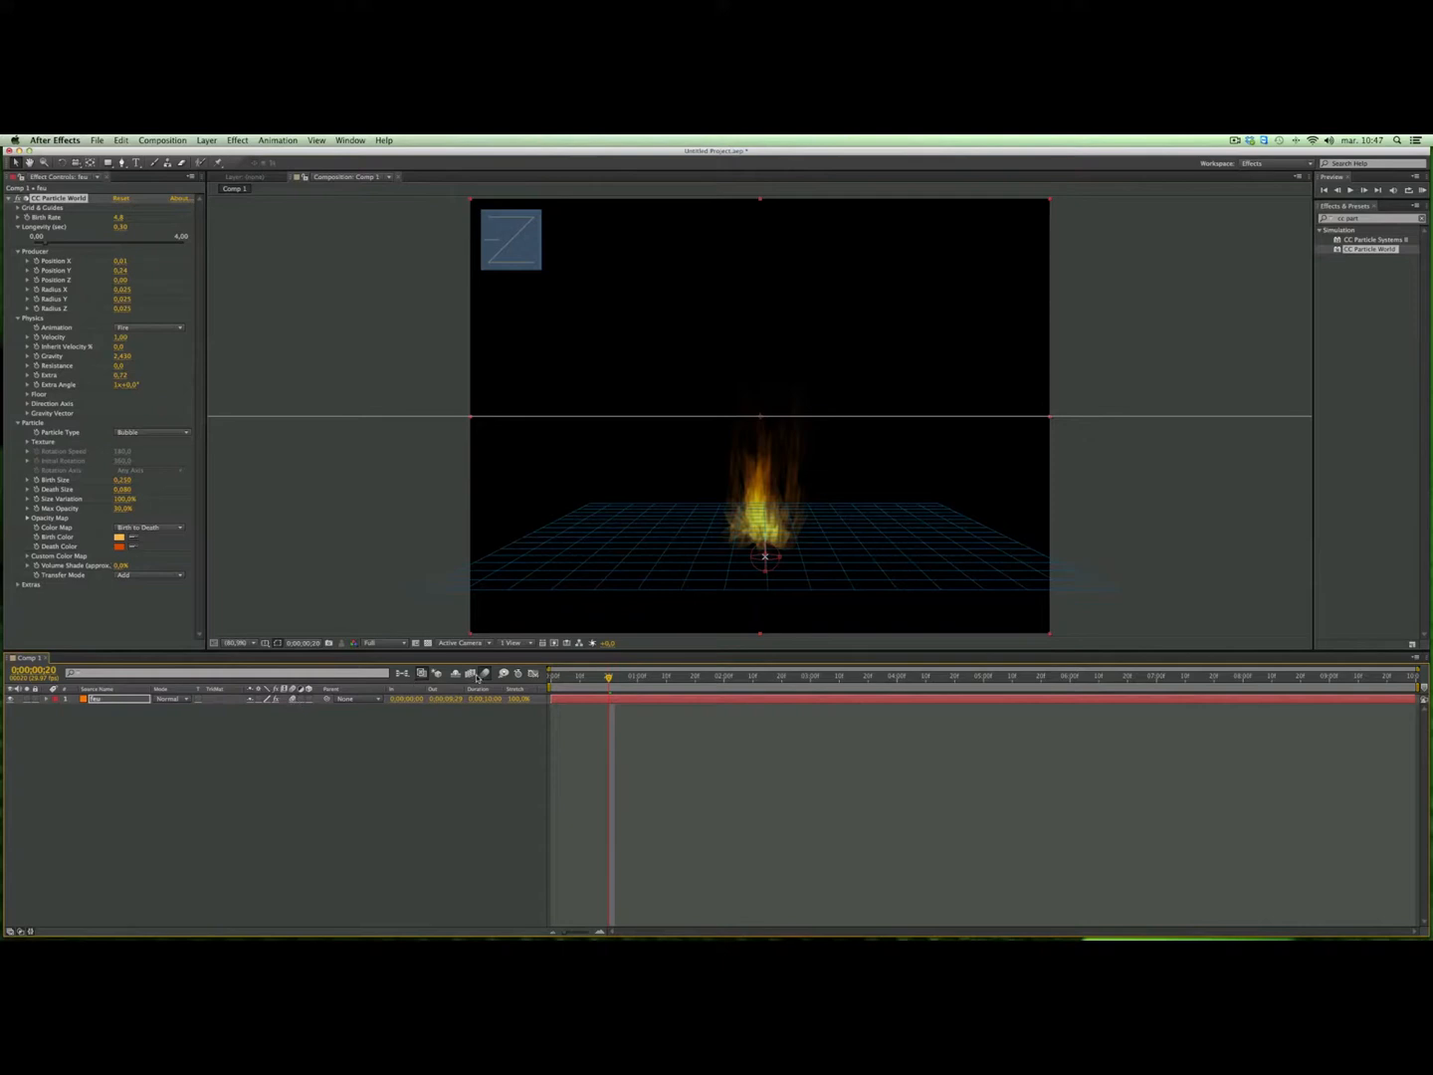
# Step: Test lower motion blur Shutter Angle values in the composition's advanced settings and set the angle back to 720°
pyautogui.click(161, 141)
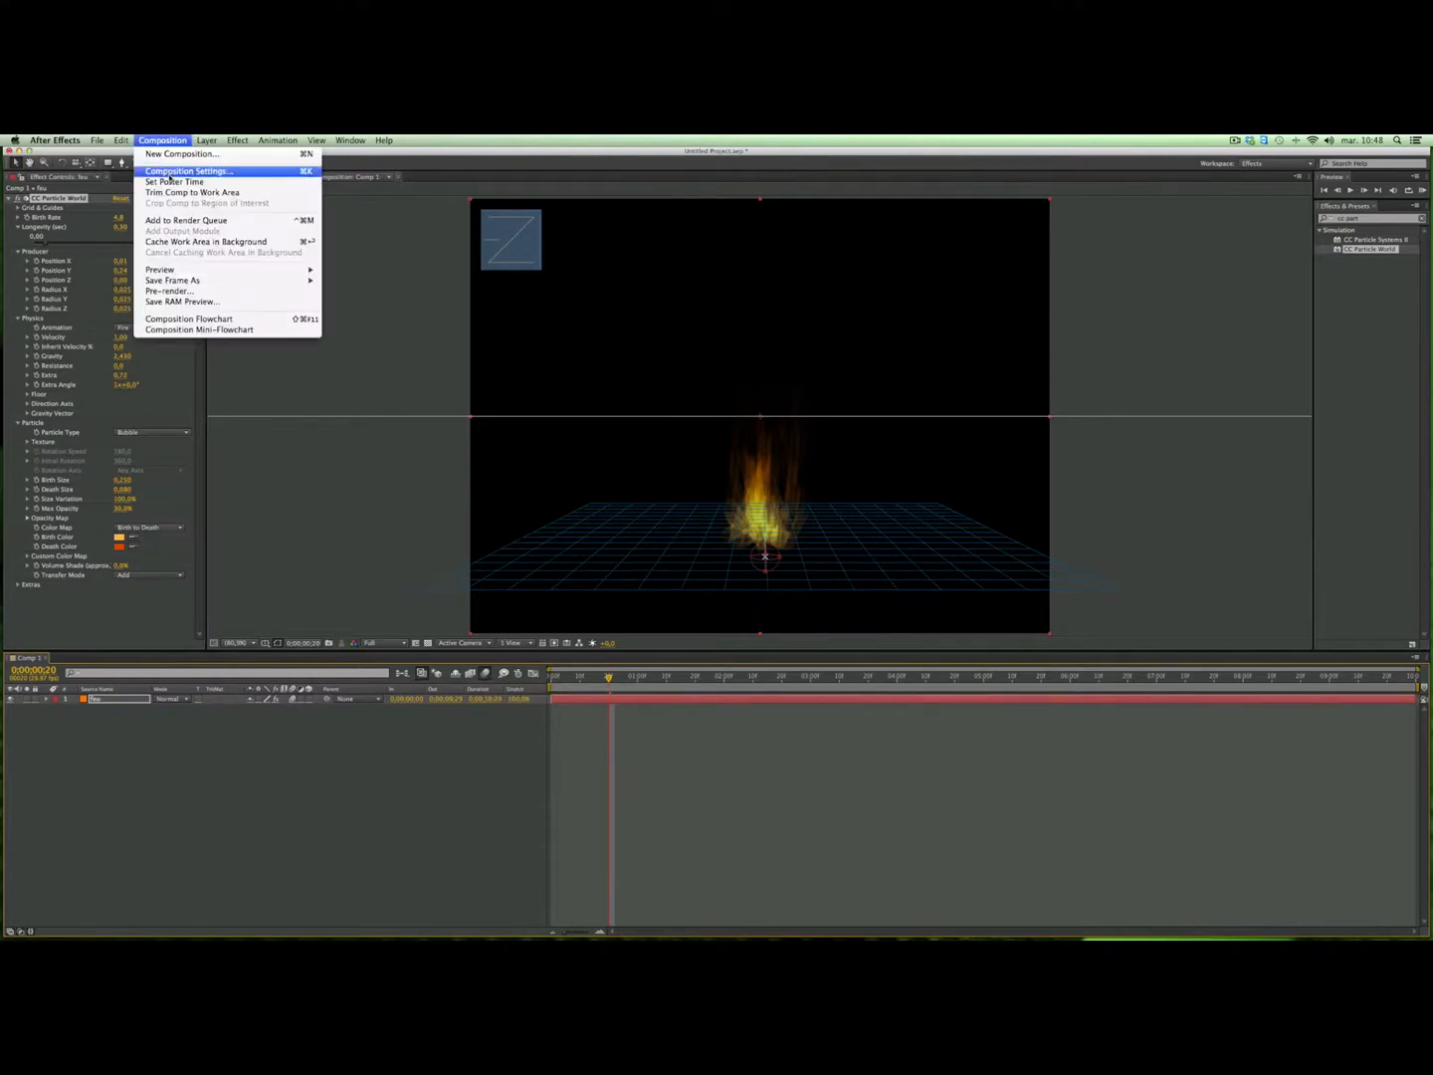
pyautogui.click(169, 173)
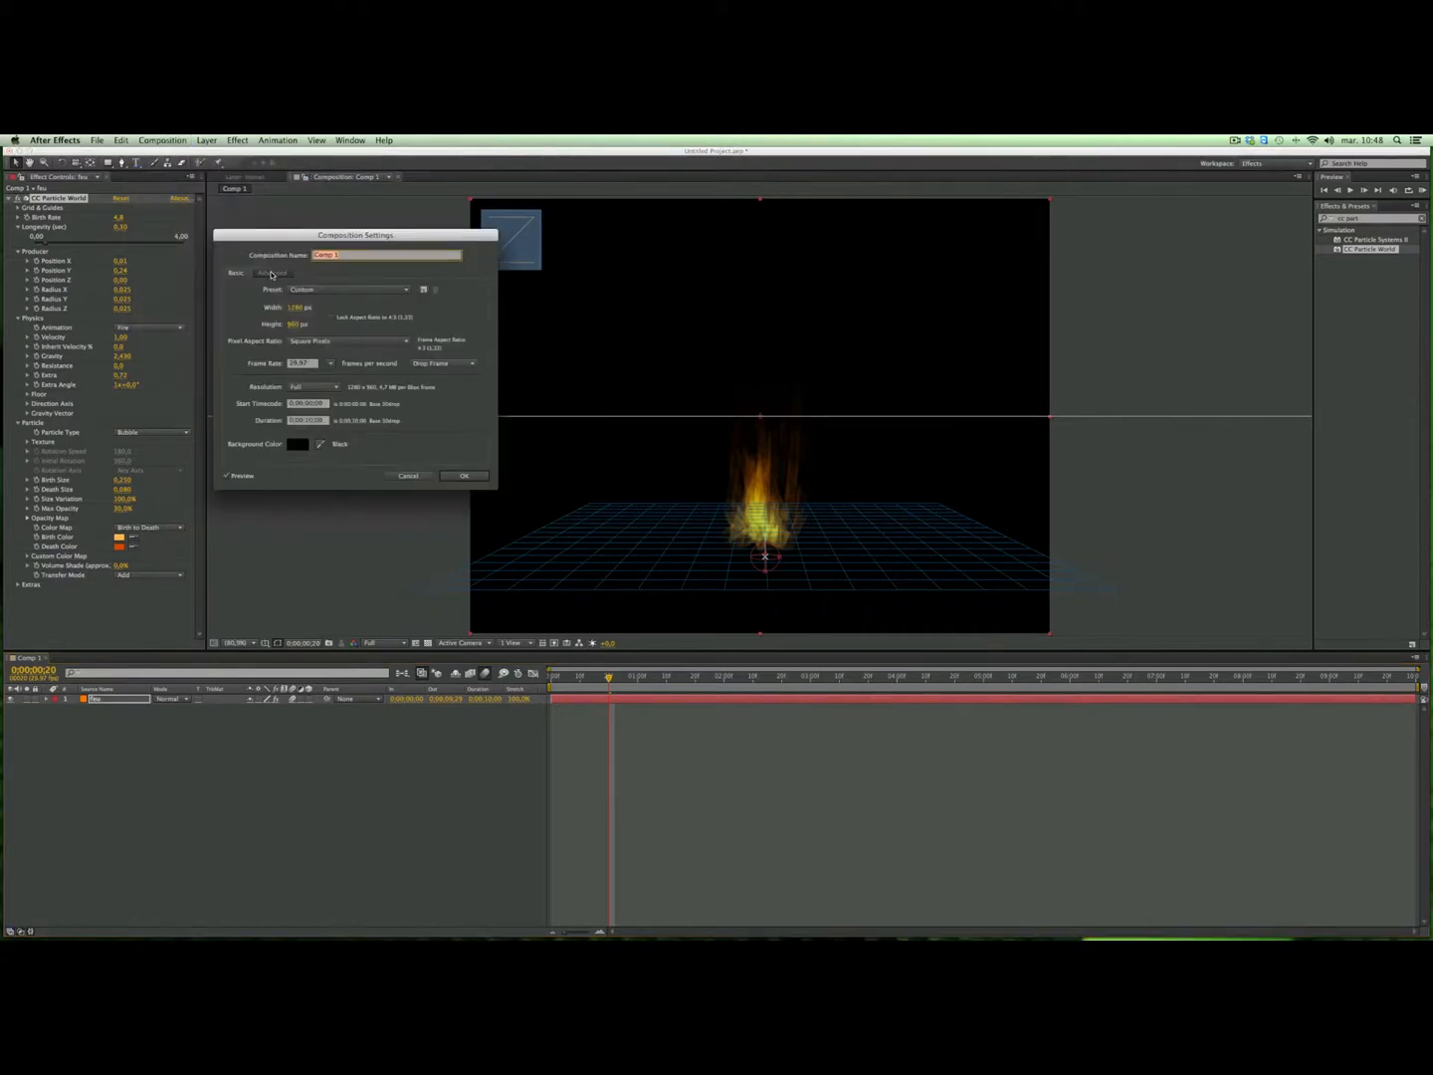
pyautogui.click(276, 275)
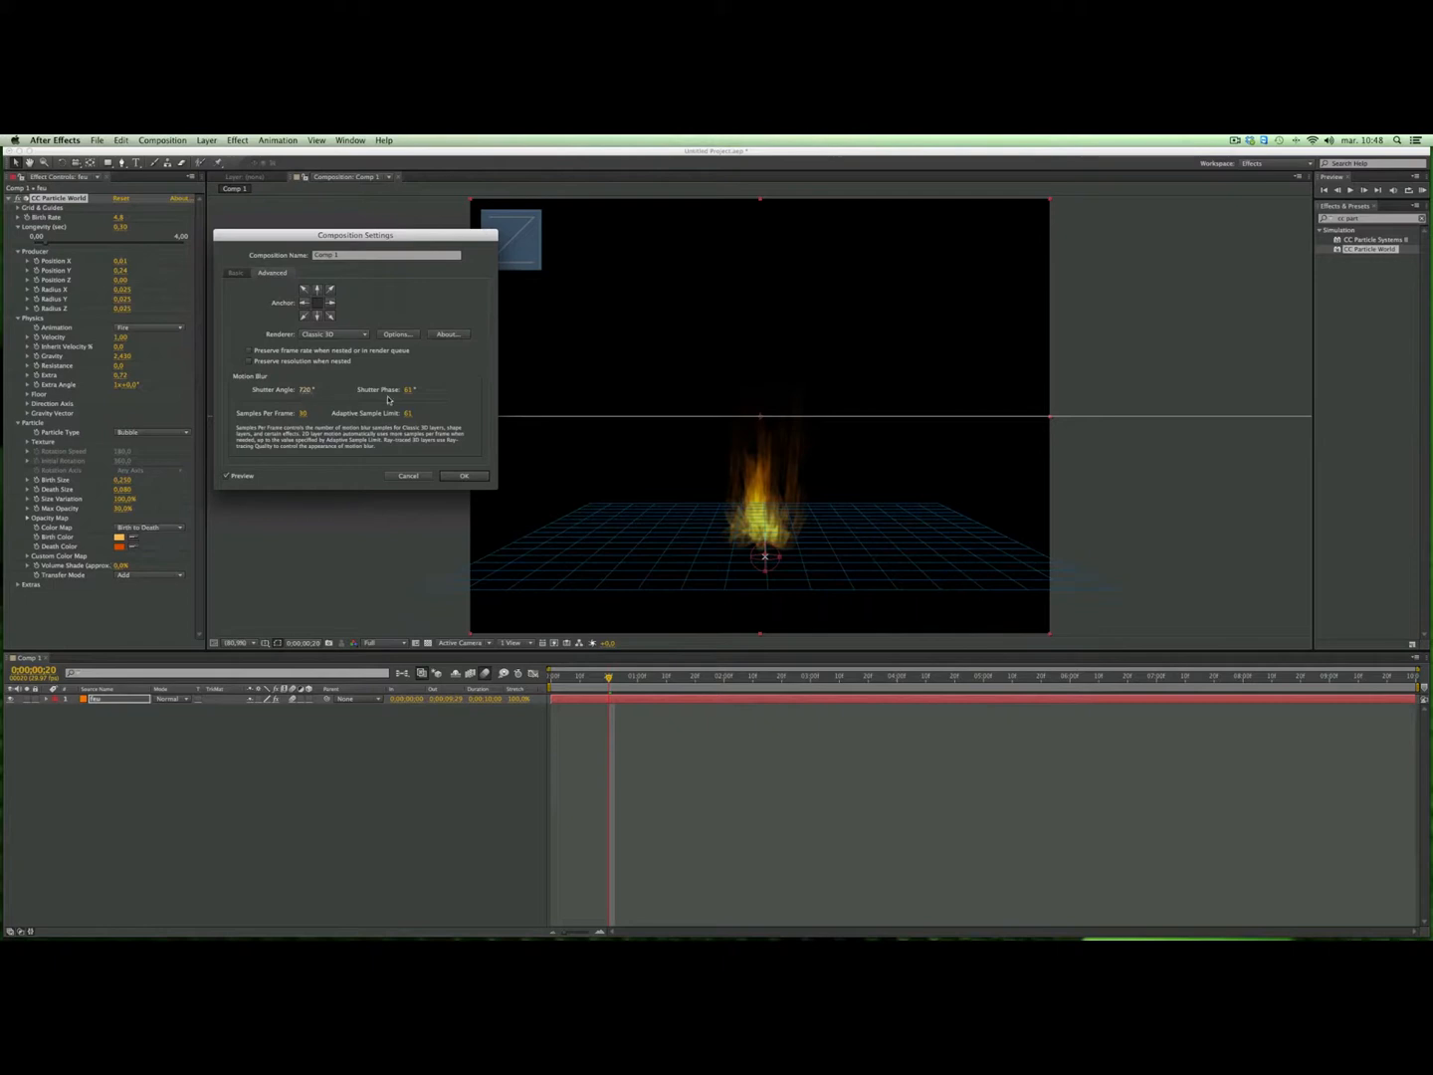
pyautogui.moveTo(306, 391); pyautogui.dragTo(303, 391)
pyautogui.click(304, 392)
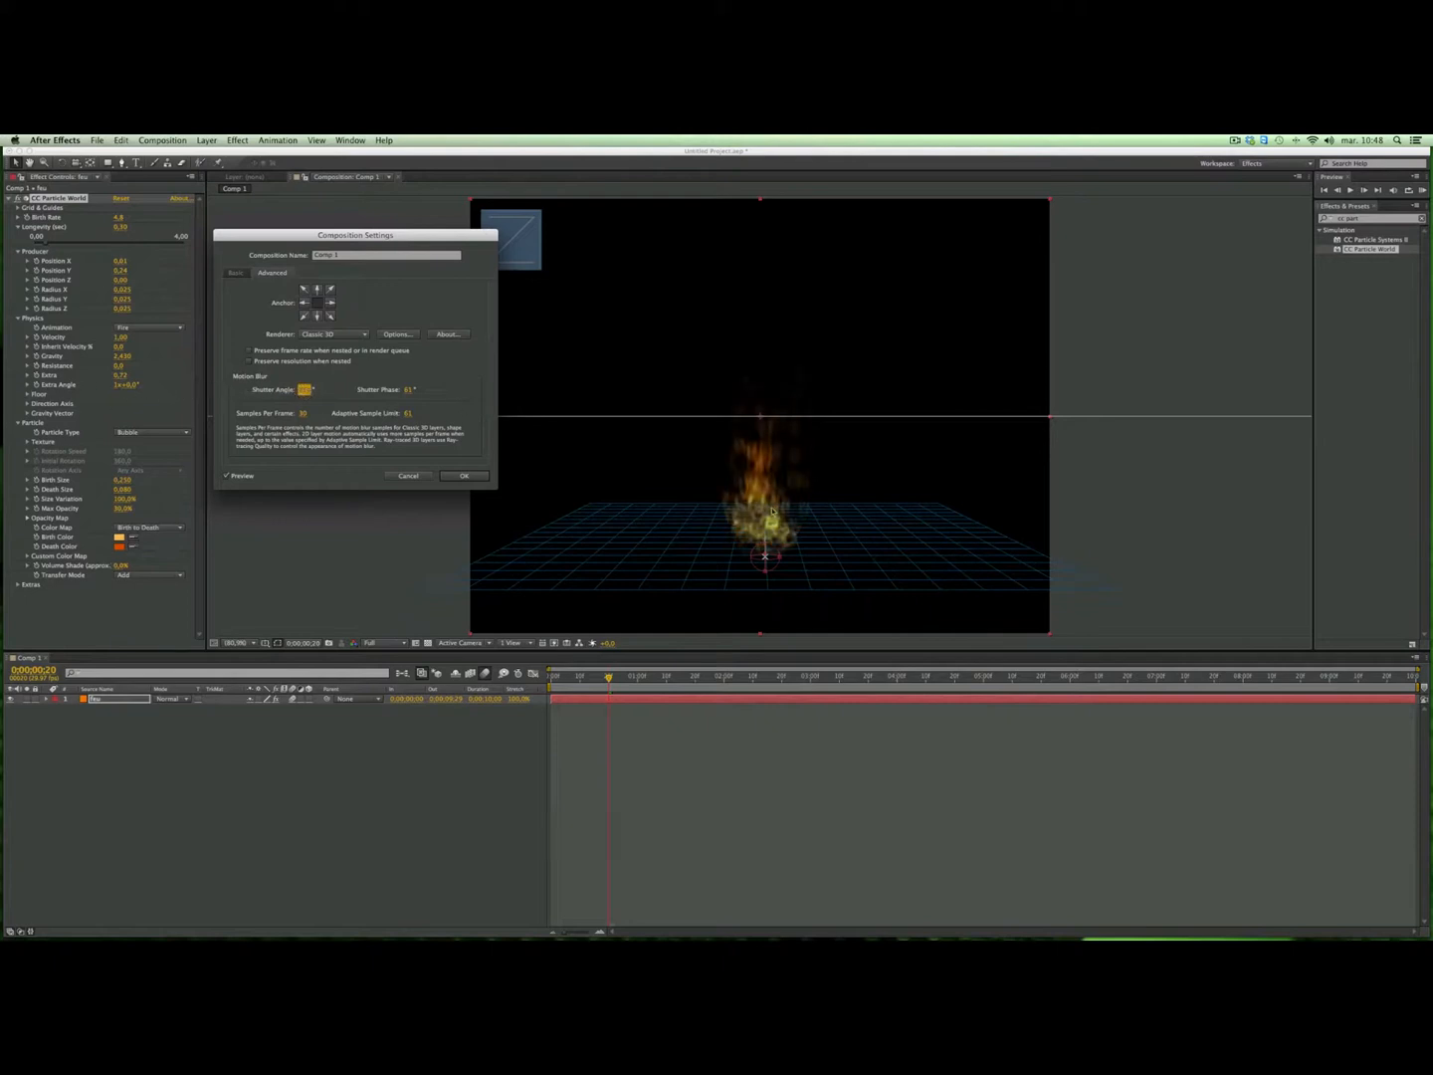
pyautogui.moveTo(266, 392); pyautogui.dragTo(260, 391)
pyautogui.click(305, 391)
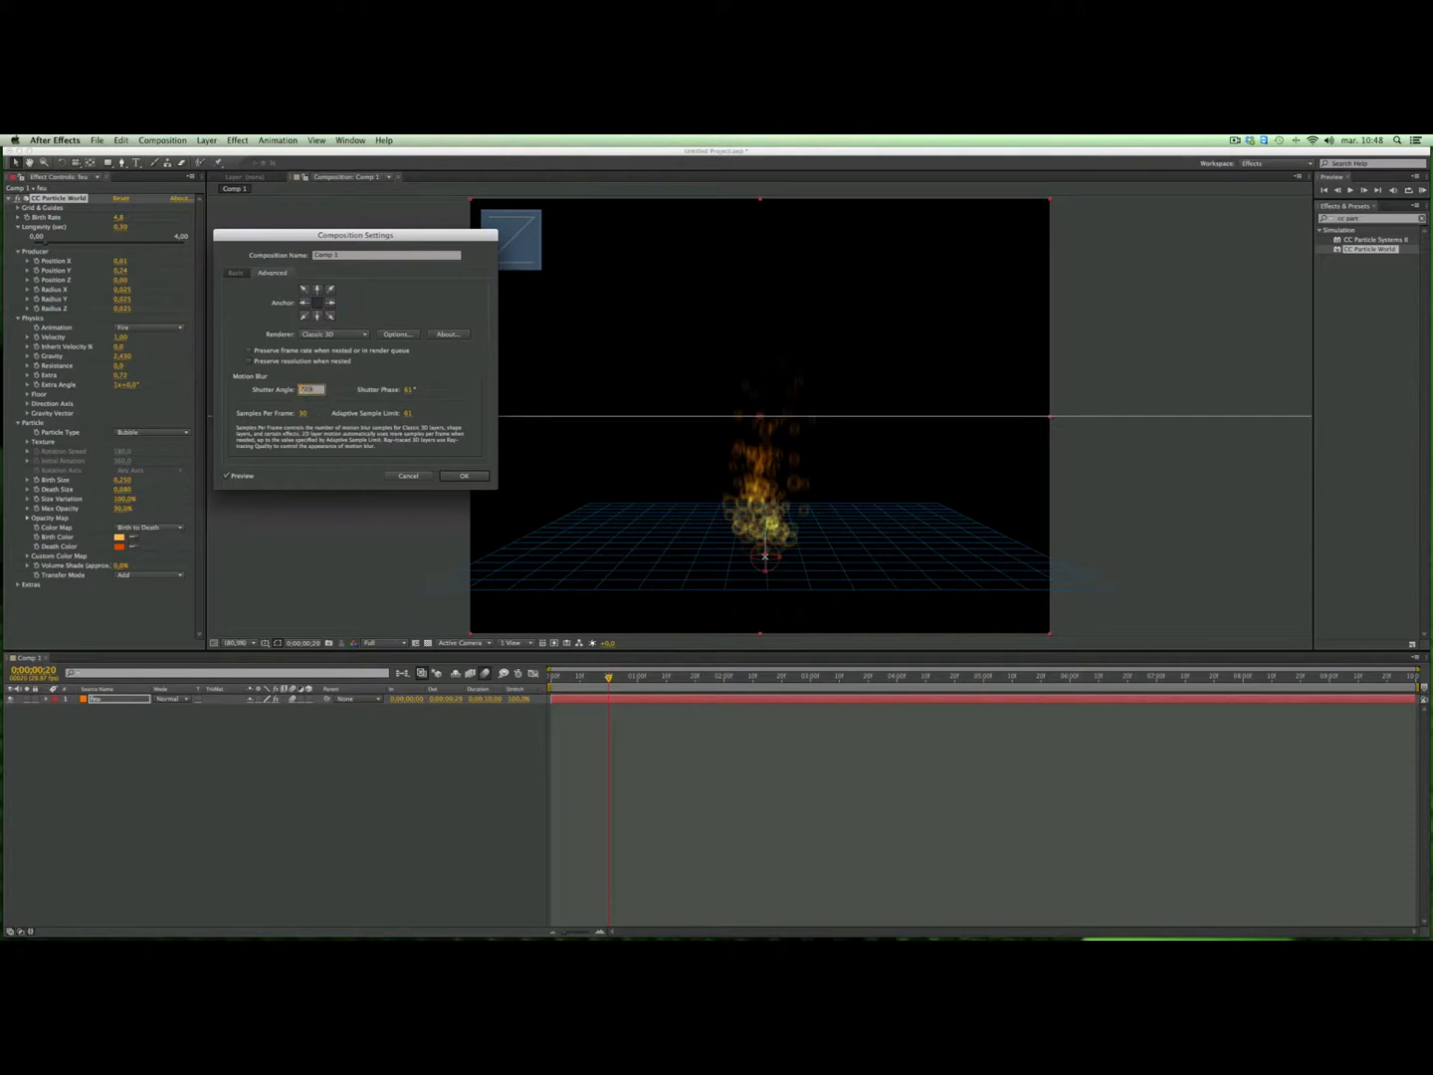
pyautogui.press('Return')
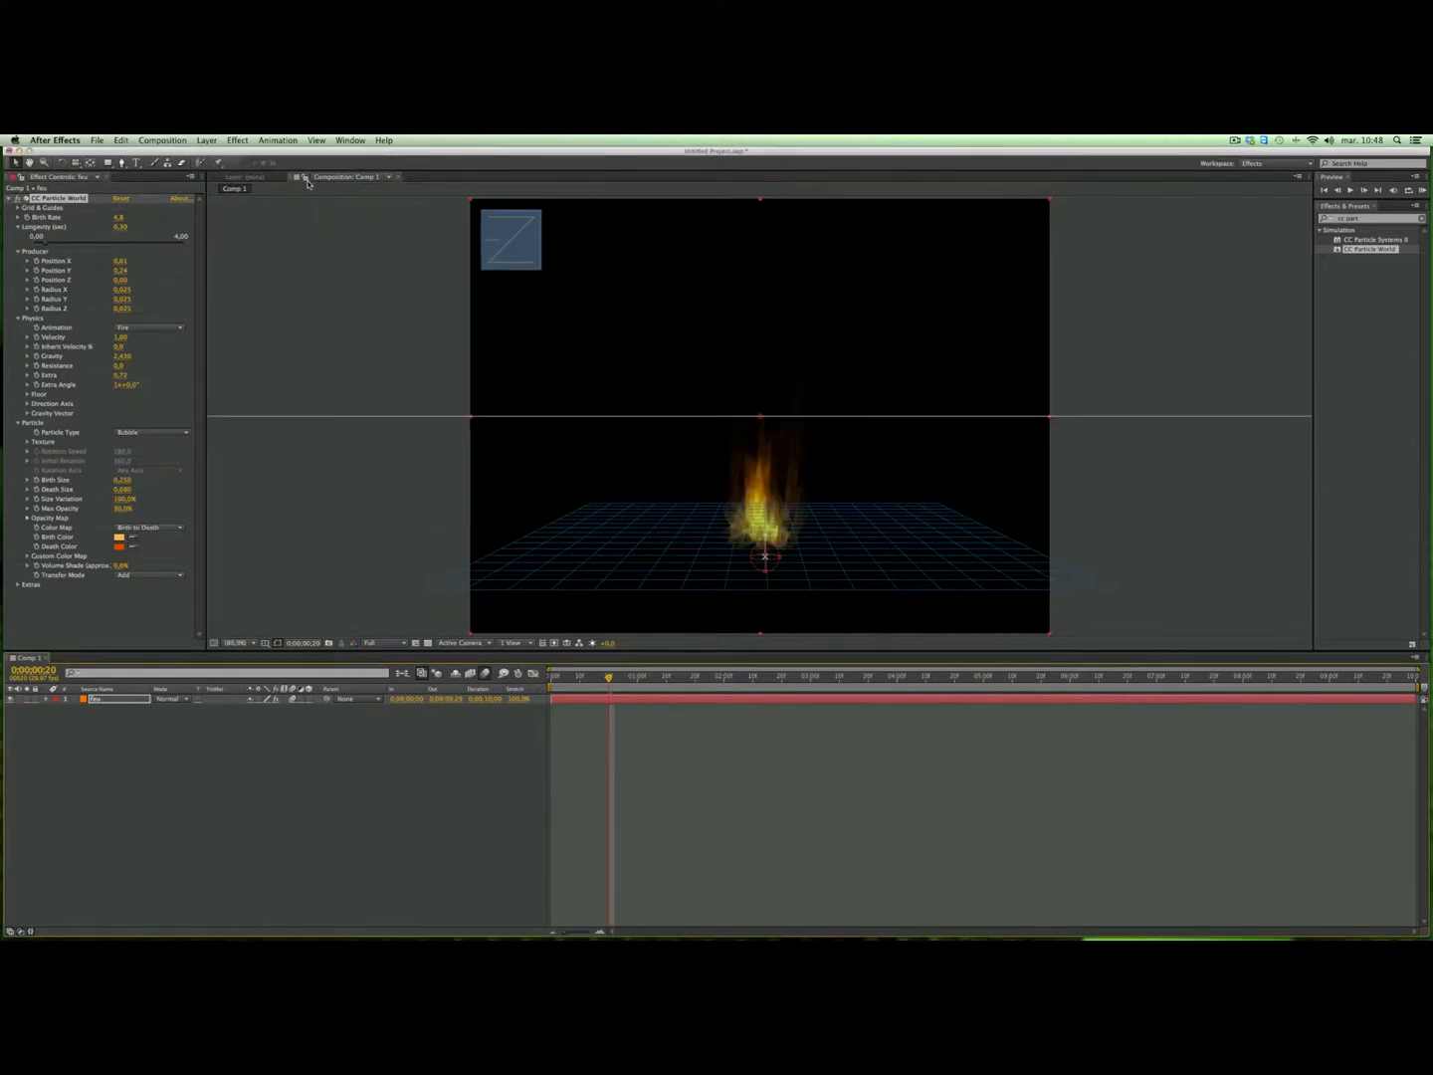
# Step: Pre-compose the feu layer, moving all attributes into the new composition
pyautogui.click(246, 178)
pyautogui.click(328, 179)
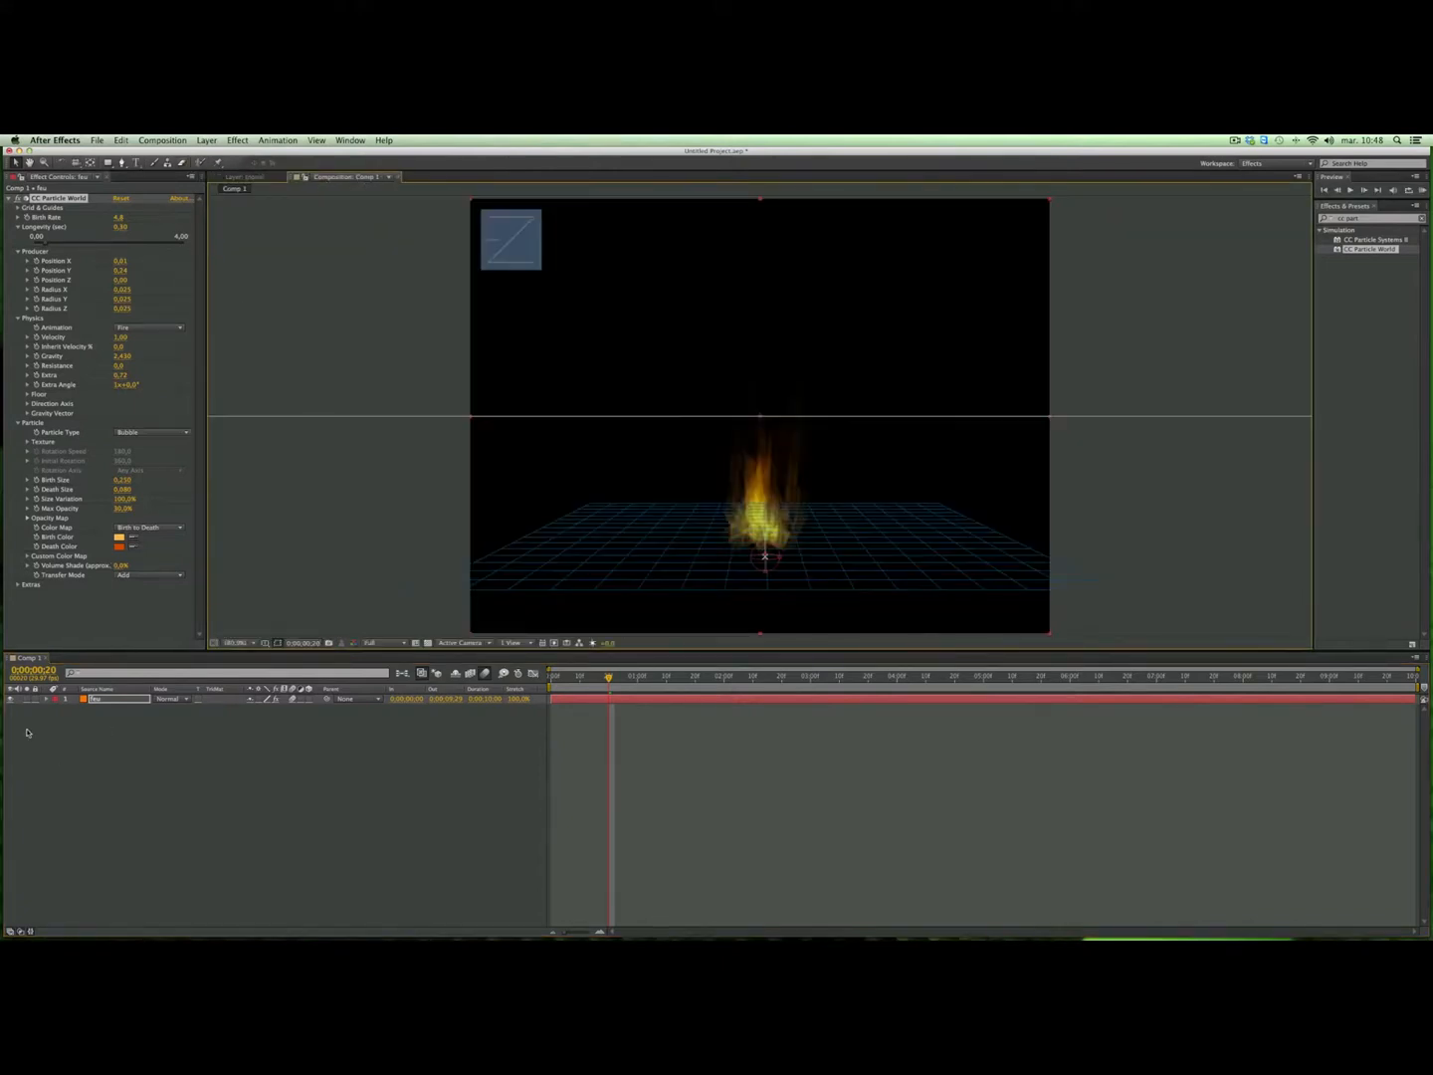
pyautogui.click(107, 702)
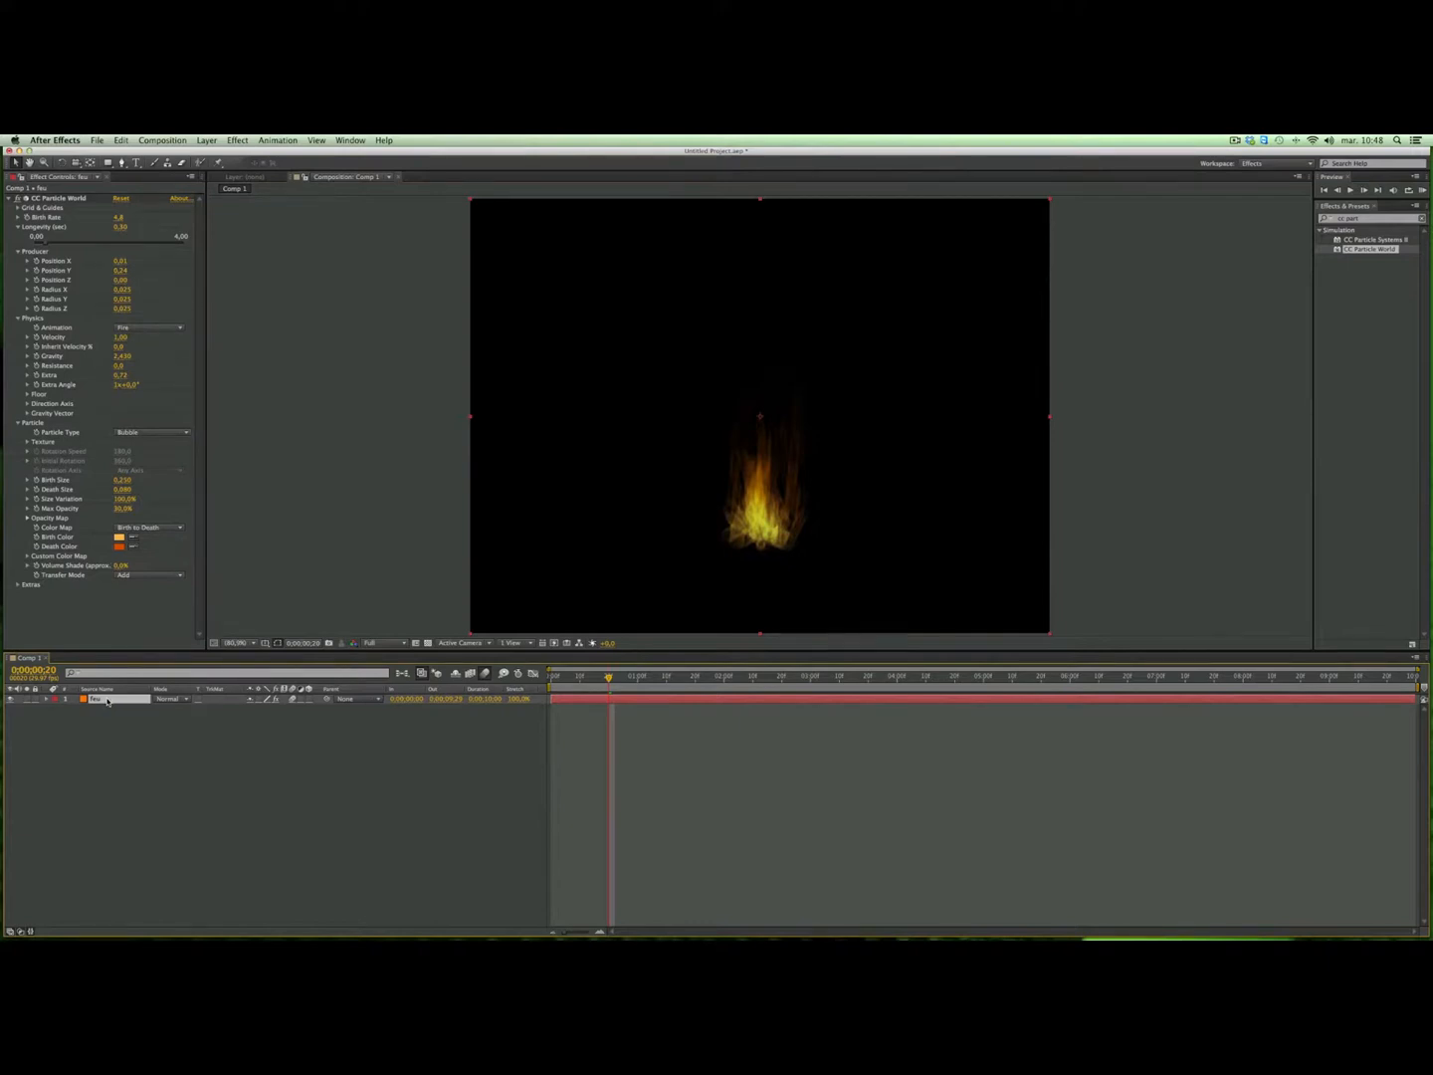
pyautogui.press('super+shift+c')
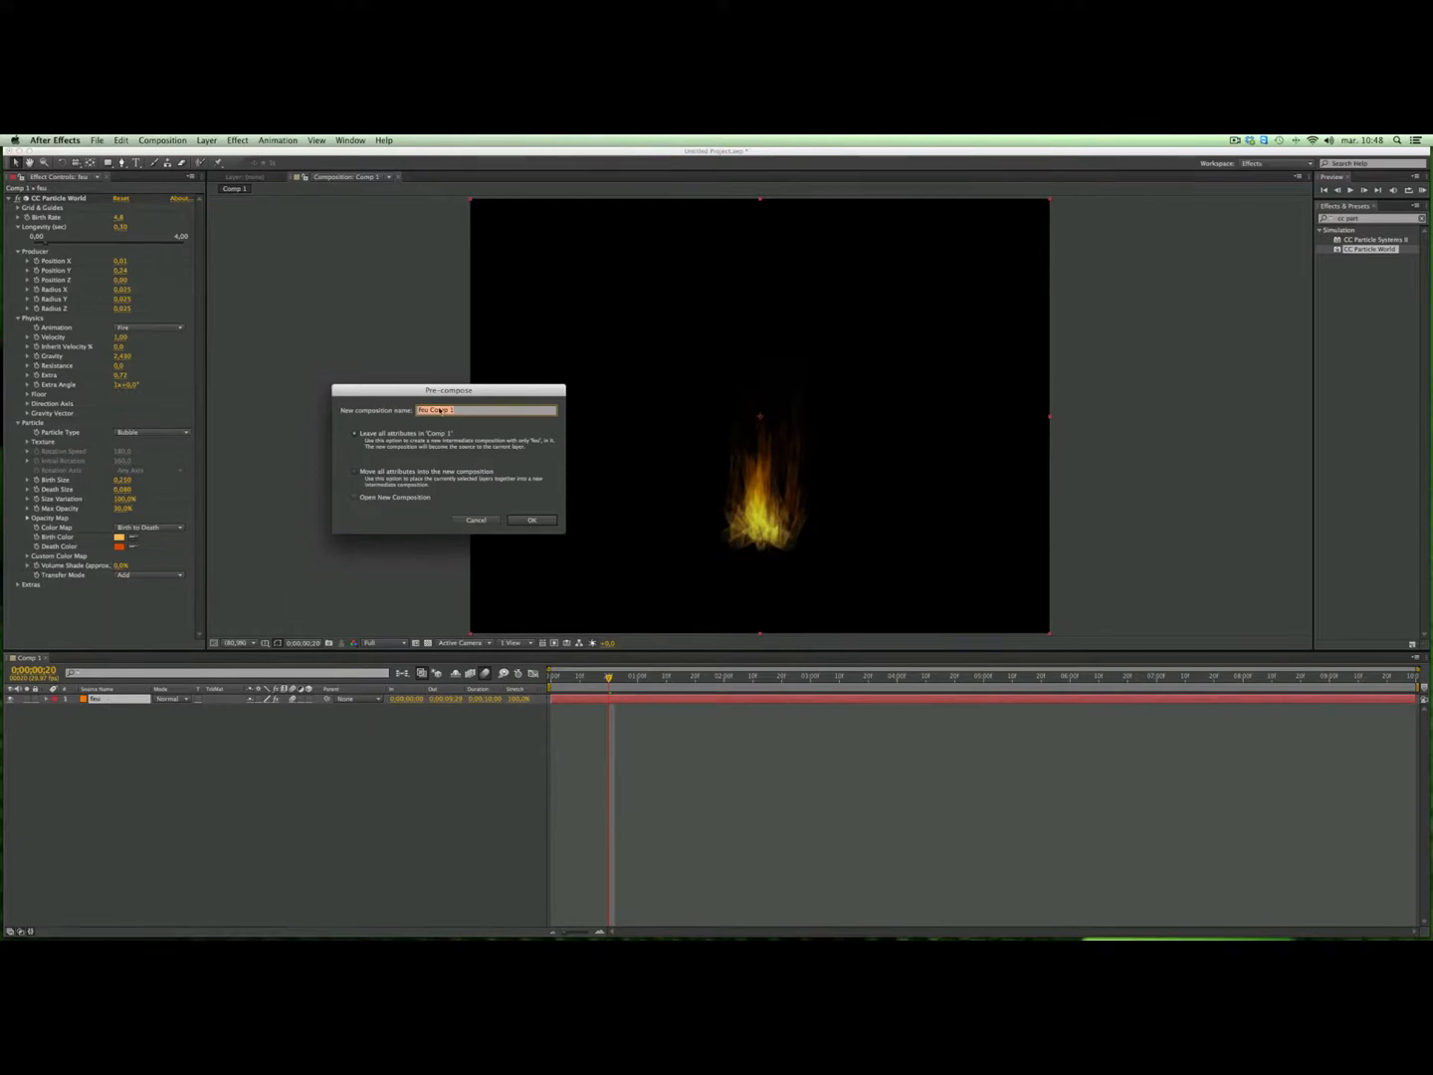
pyautogui.click(353, 475)
pyautogui.click(413, 474)
pyautogui.click(528, 518)
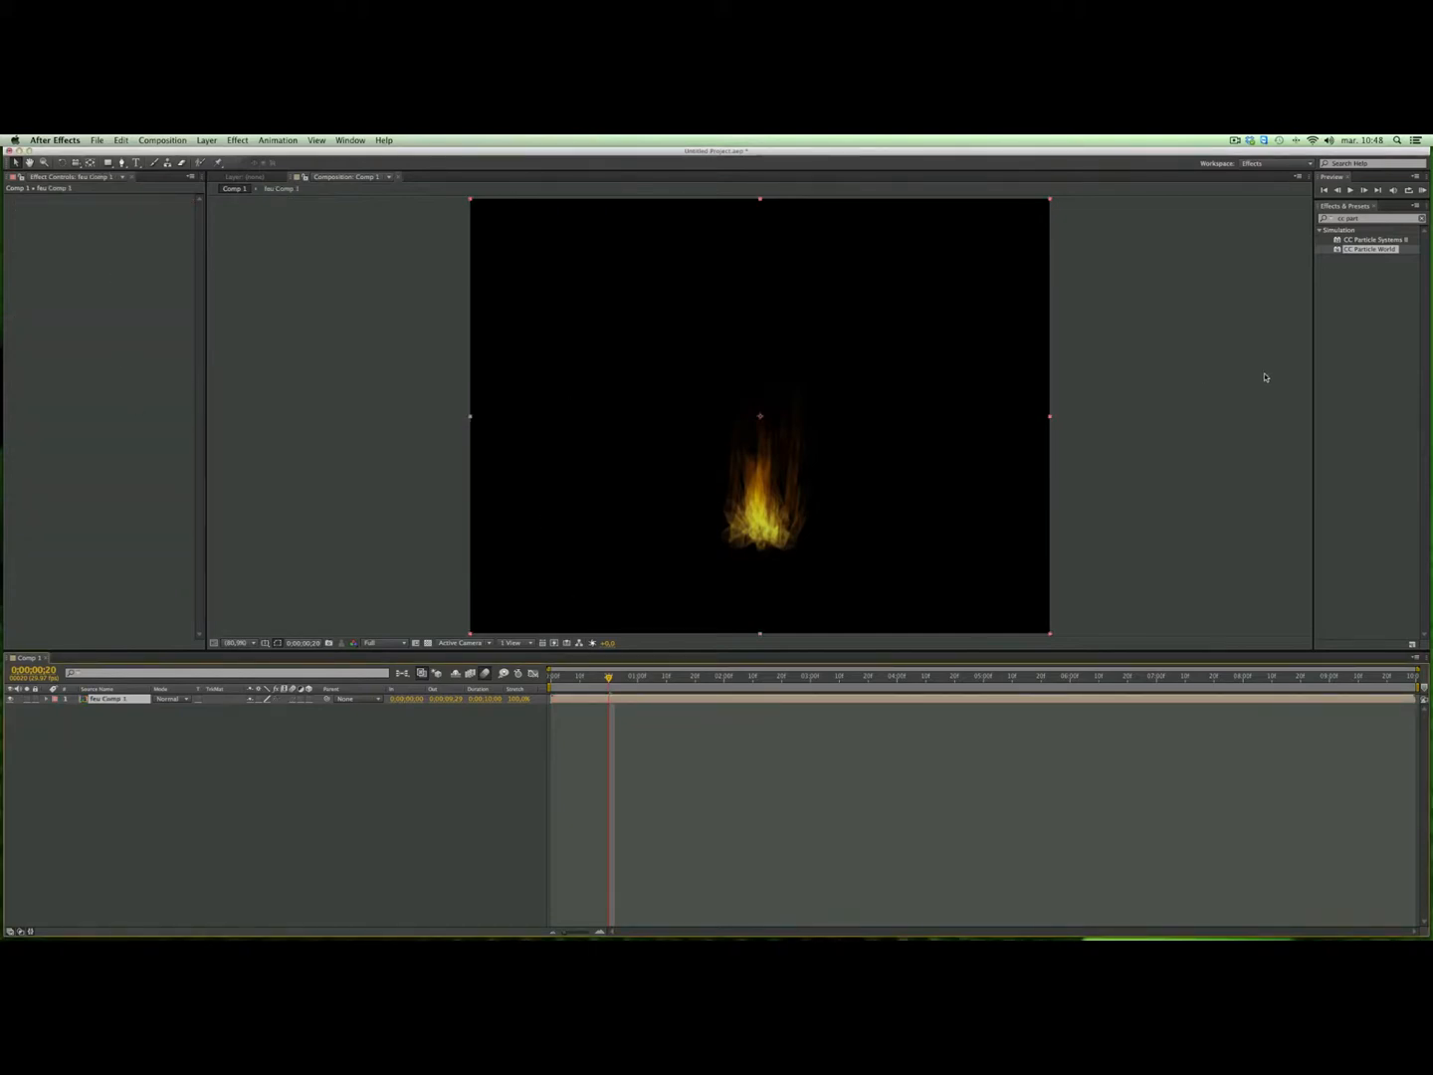
# Step: Find the Echo effect and apply it to the pre-composed fire layer
pyautogui.click(1366, 219)
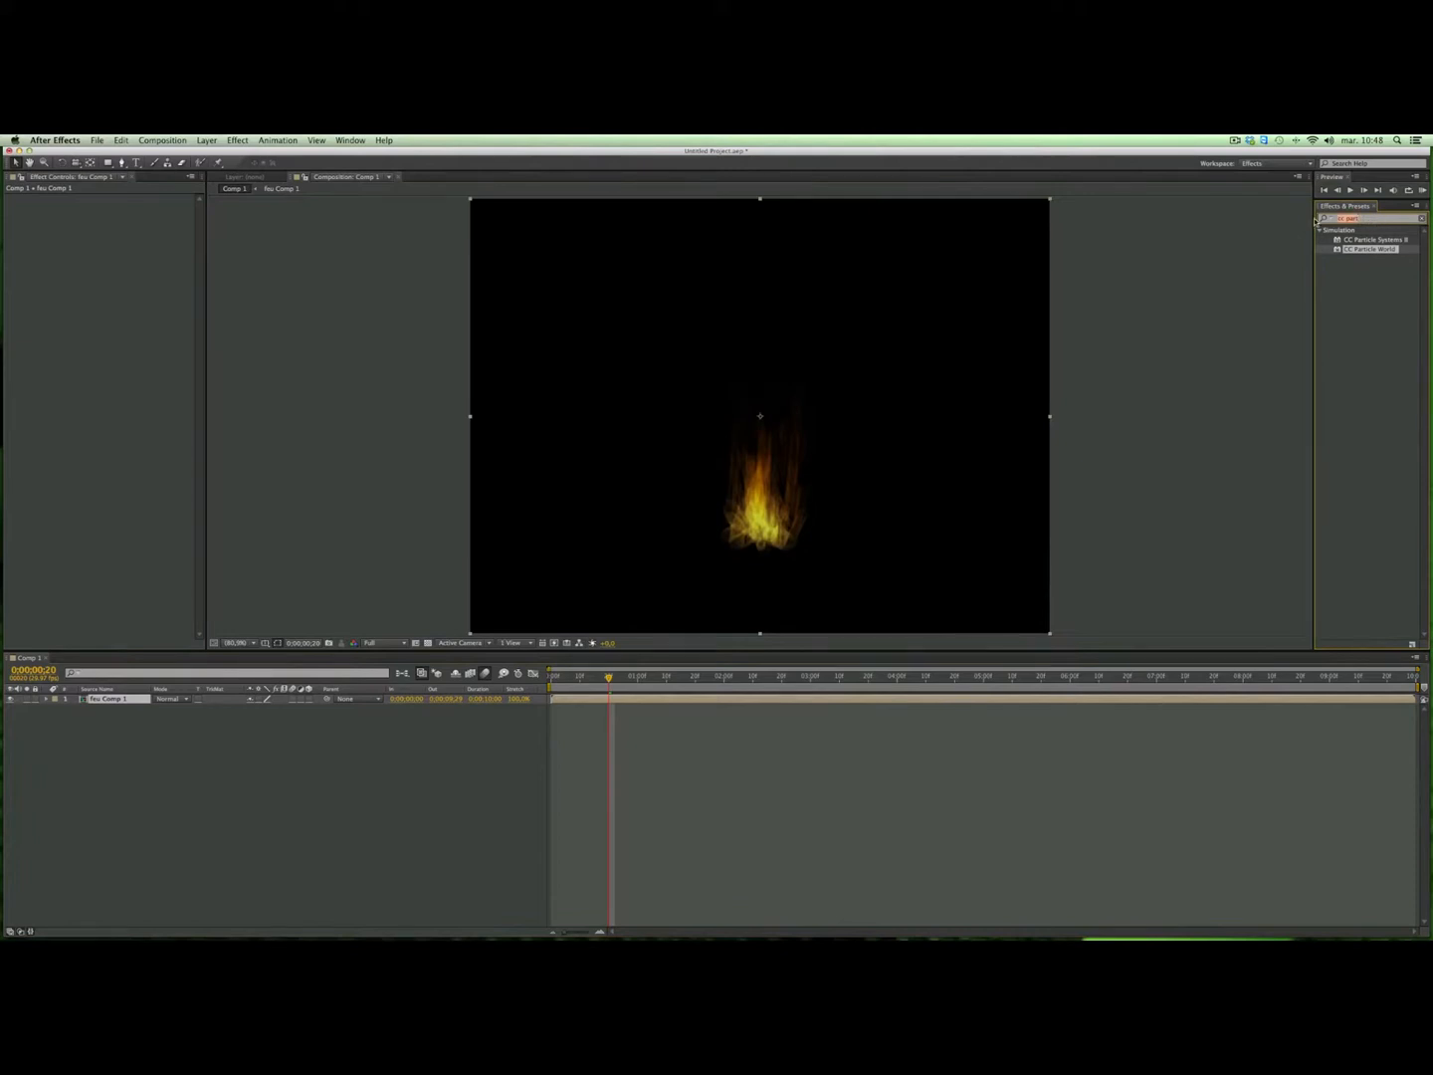
pyautogui.write('echo')
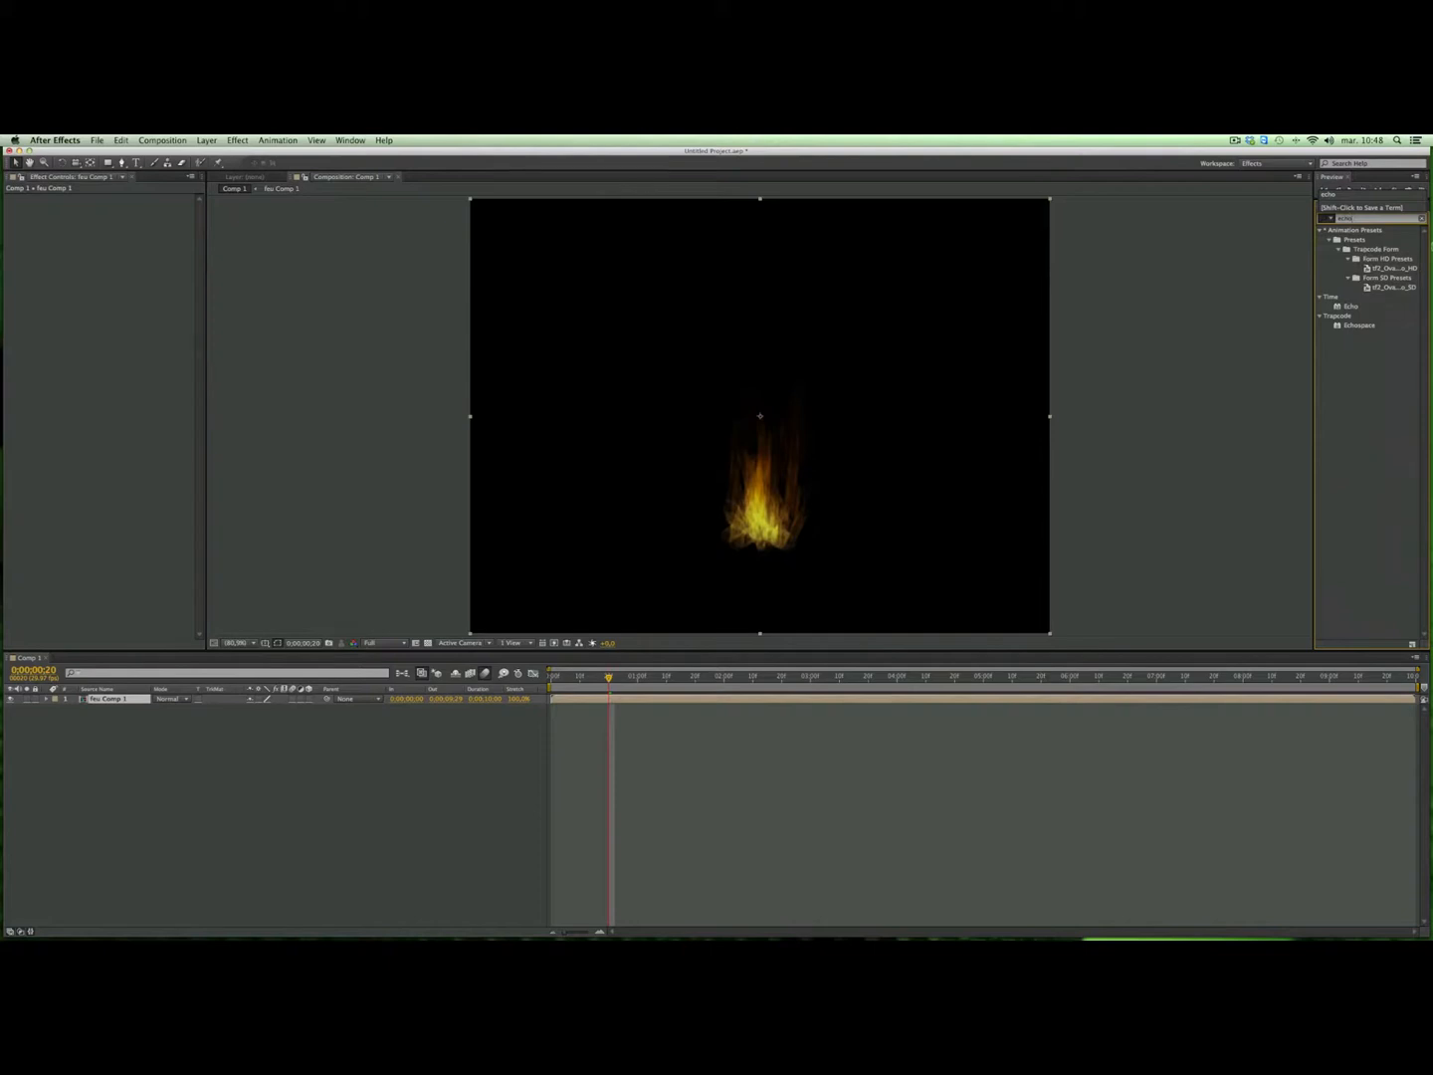
pyautogui.moveTo(1354, 307); pyautogui.dragTo(868, 443)
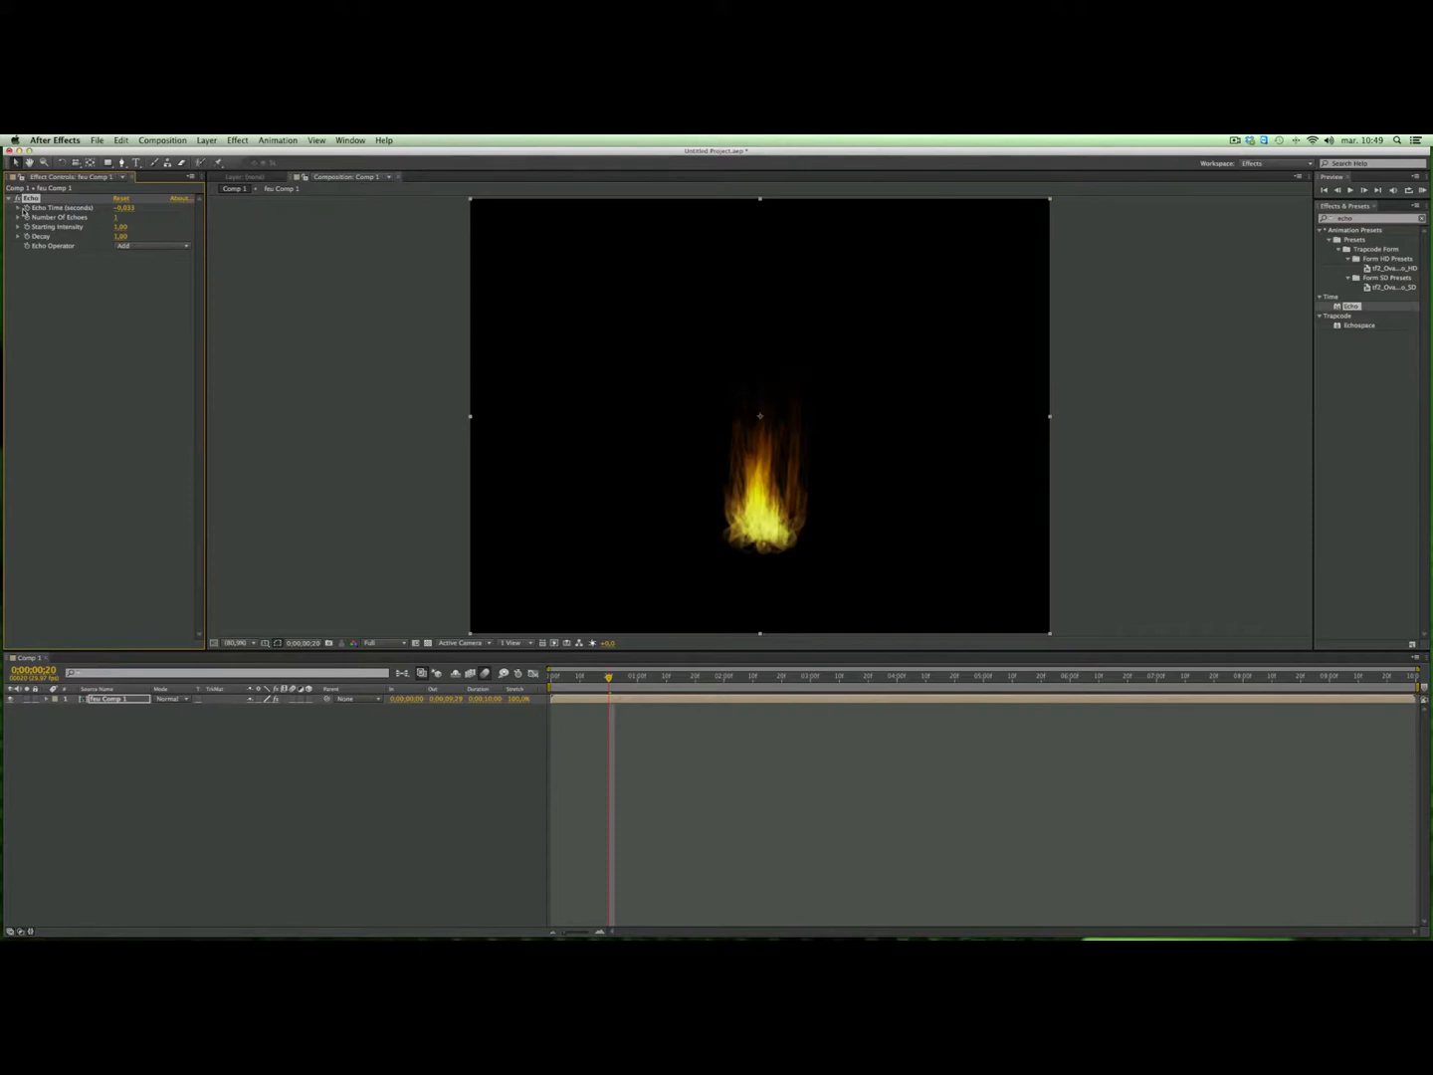
# Step: Set the Echo effect's Echo Time to about 0.167 seconds and Number Of Echoes to 5
pyautogui.click(124, 208)
pyautogui.write('-')
pyautogui.click(117, 218)
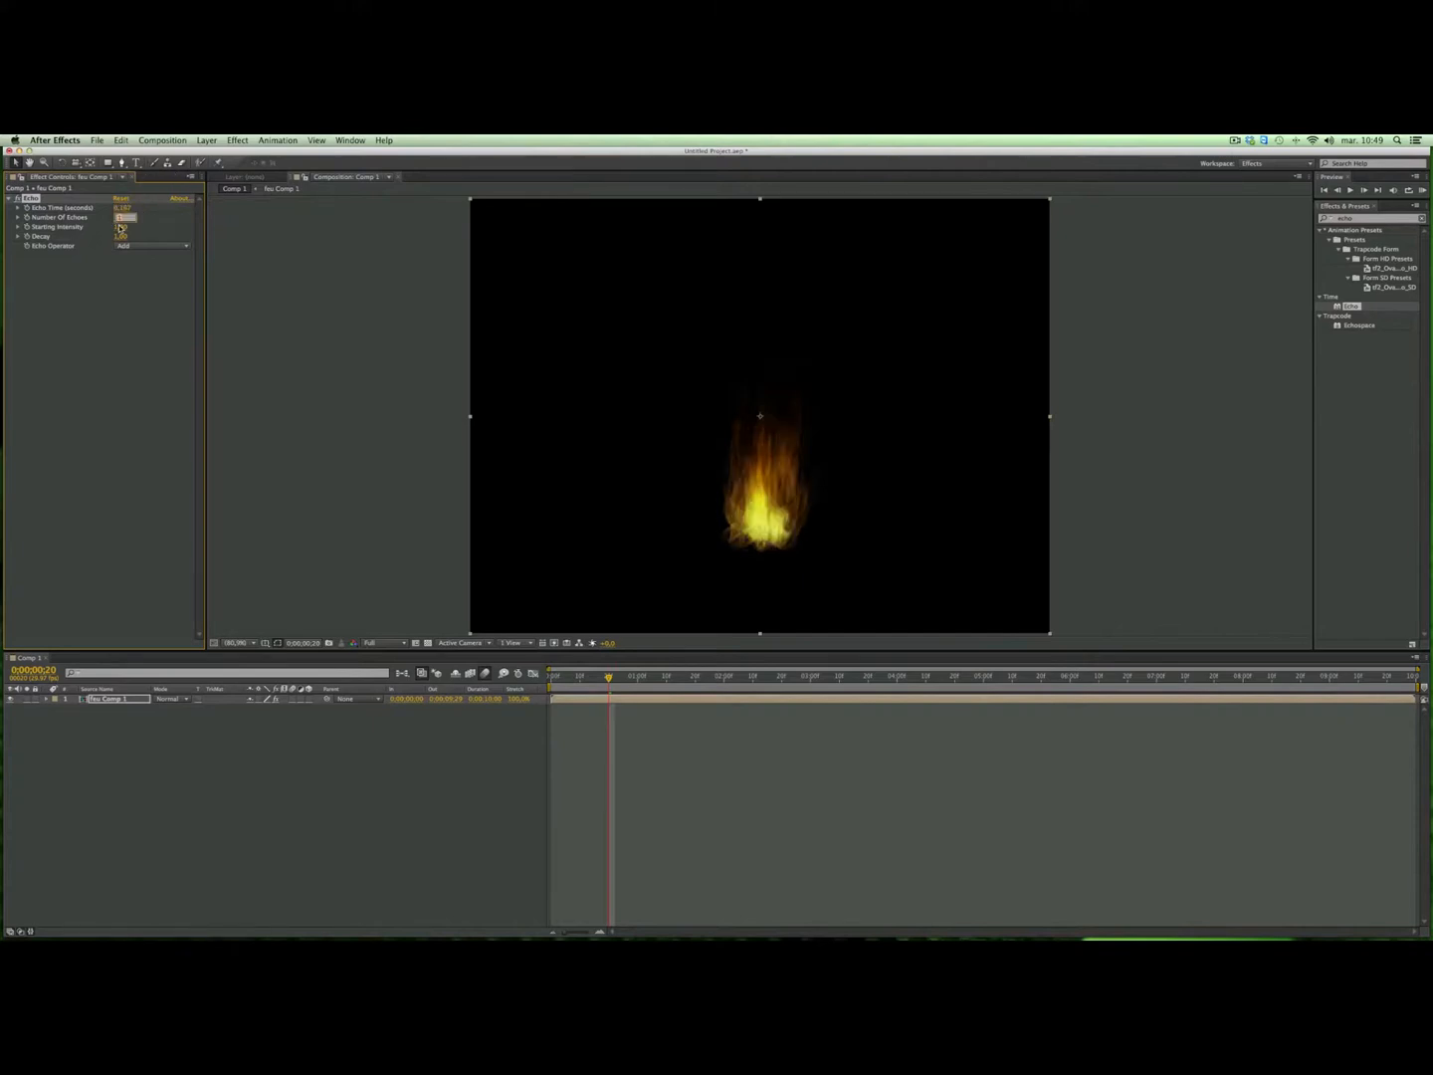
pyautogui.write('5')
pyautogui.press('Return')
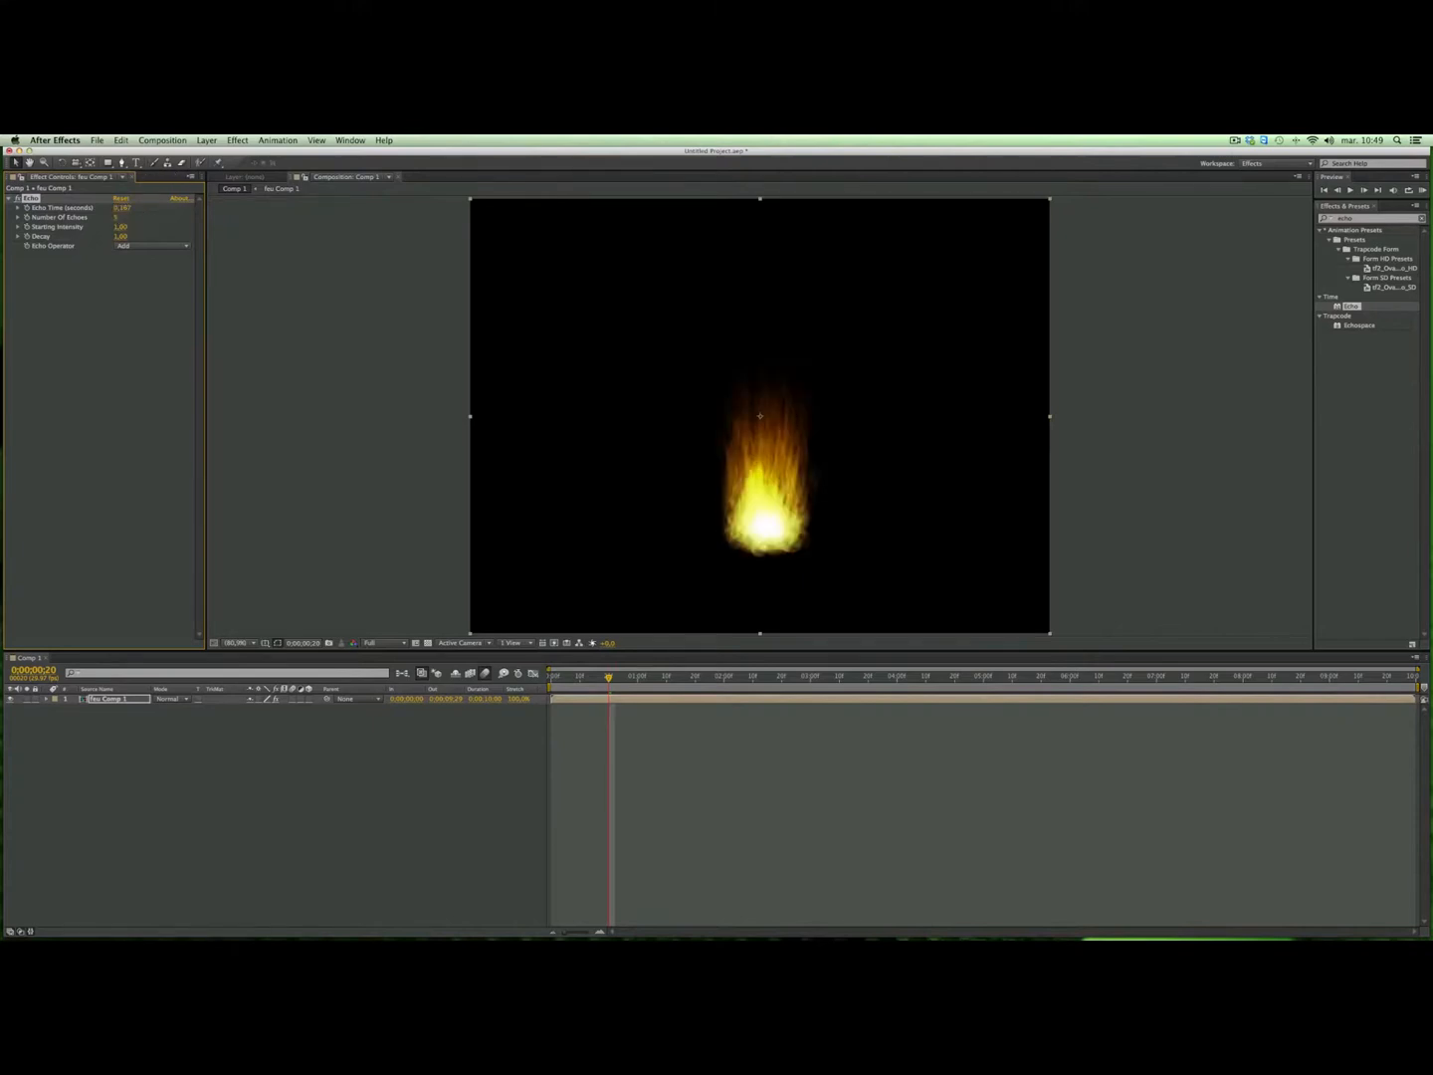
# Step: Lower the Echo's Starting Intensity to about 0.17, raise its Decay slightly, and set the Echo Operator to Screen
pyautogui.click(120, 227)
pyautogui.moveTo(124, 237); pyautogui.dragTo(156, 235)
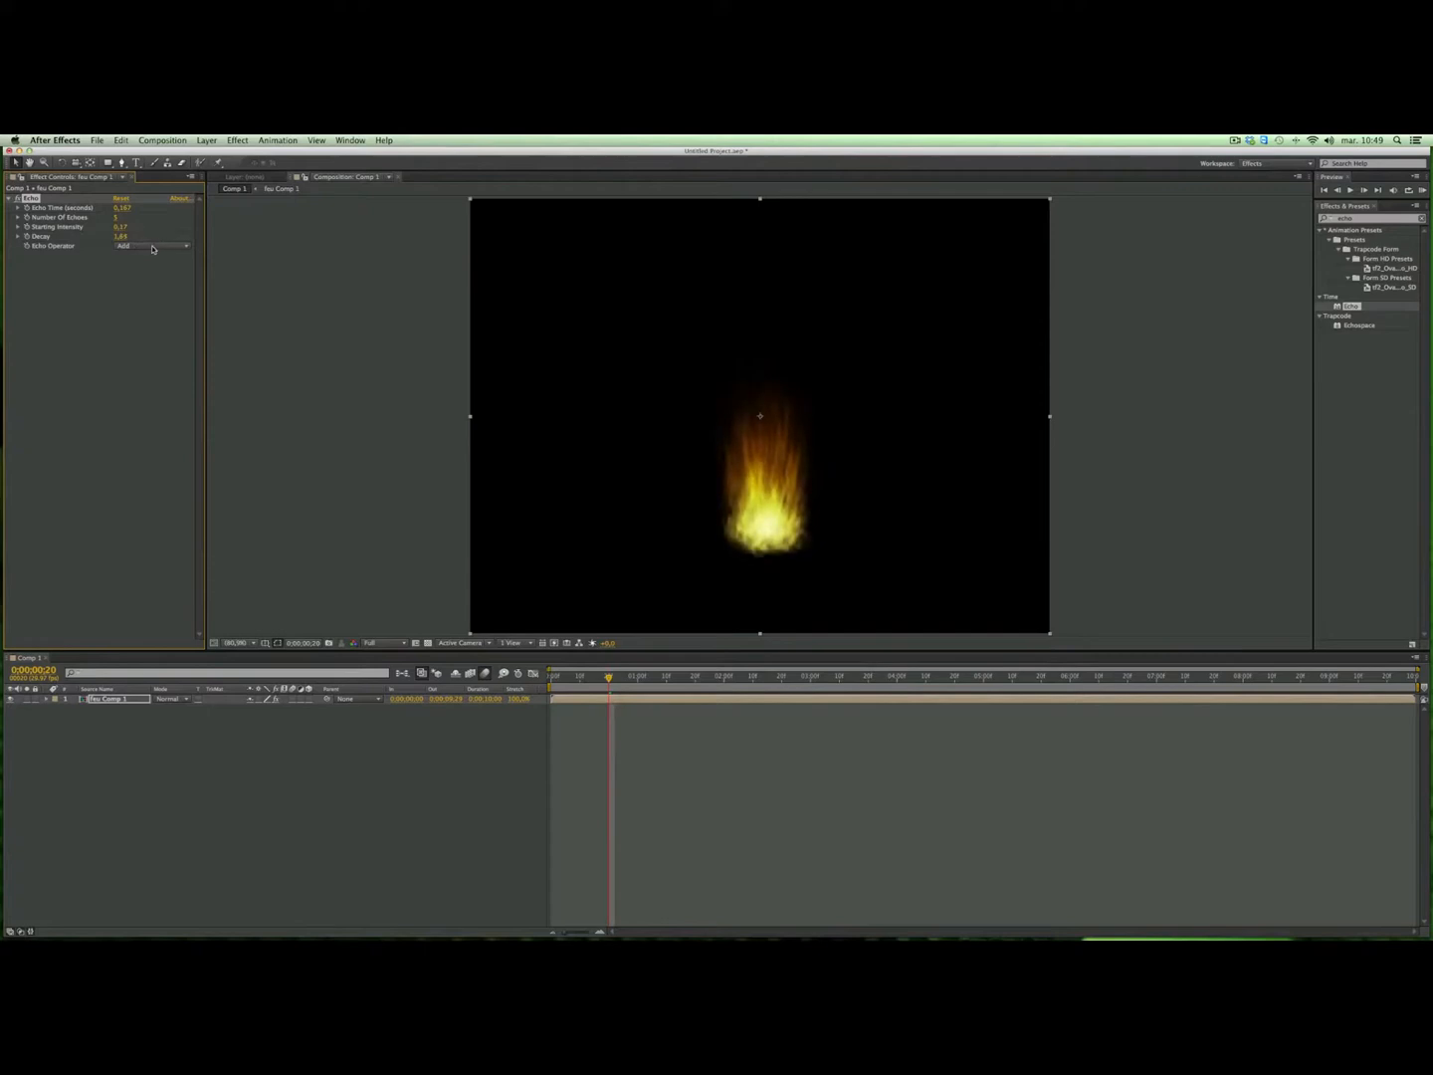
pyautogui.click(152, 247)
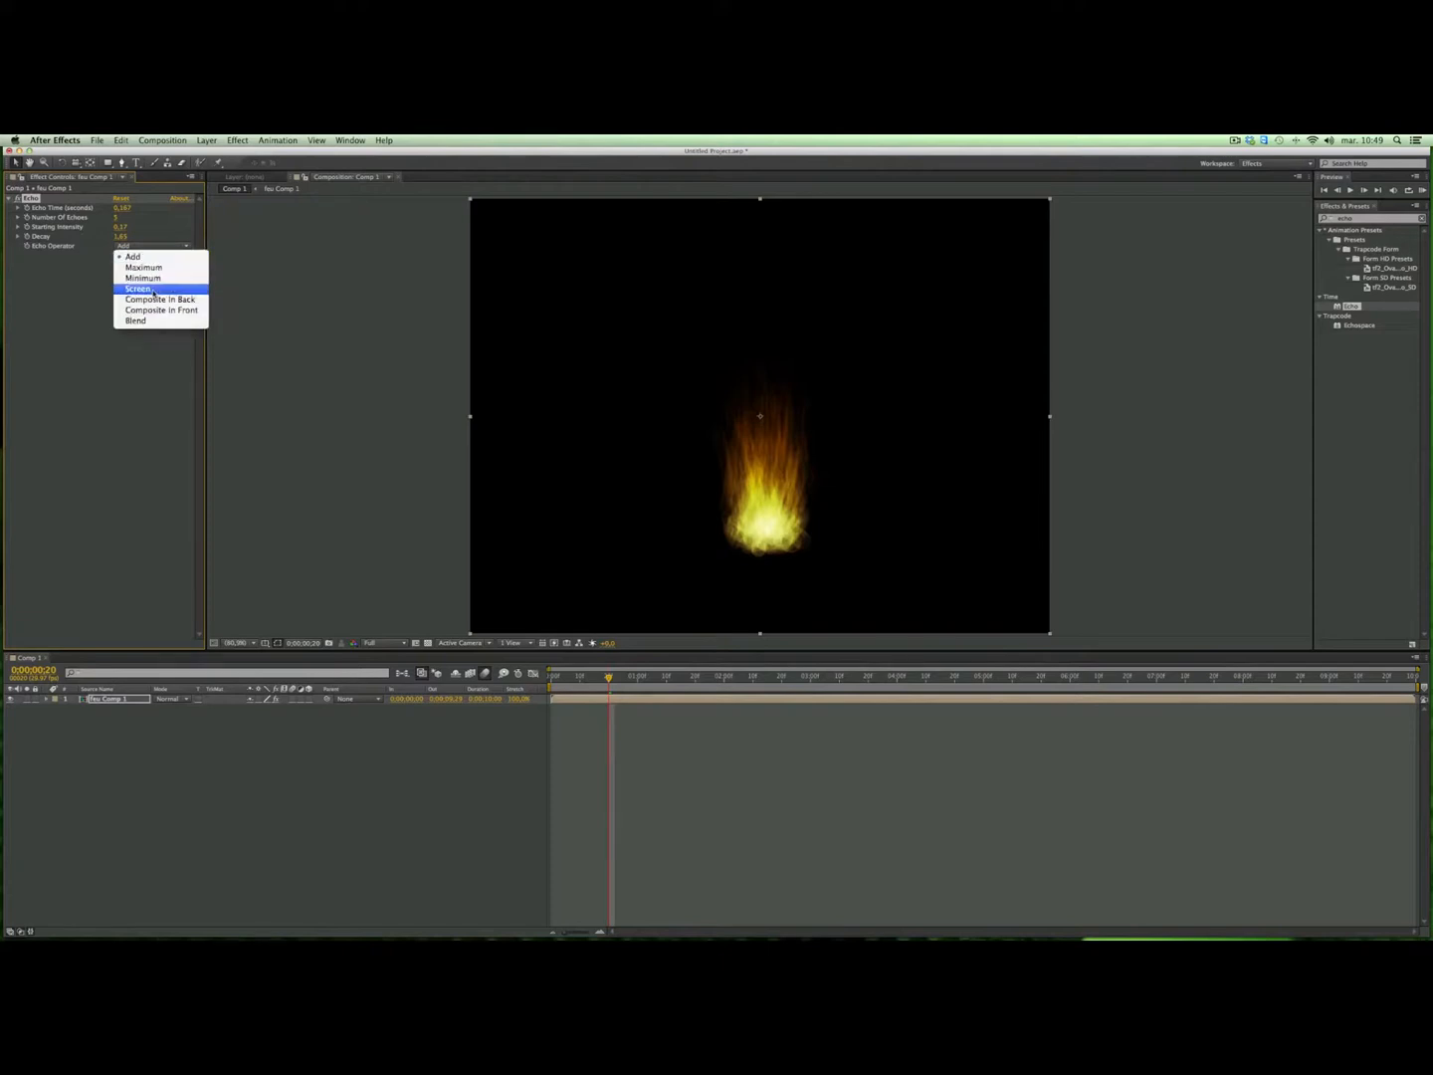
pyautogui.click(153, 288)
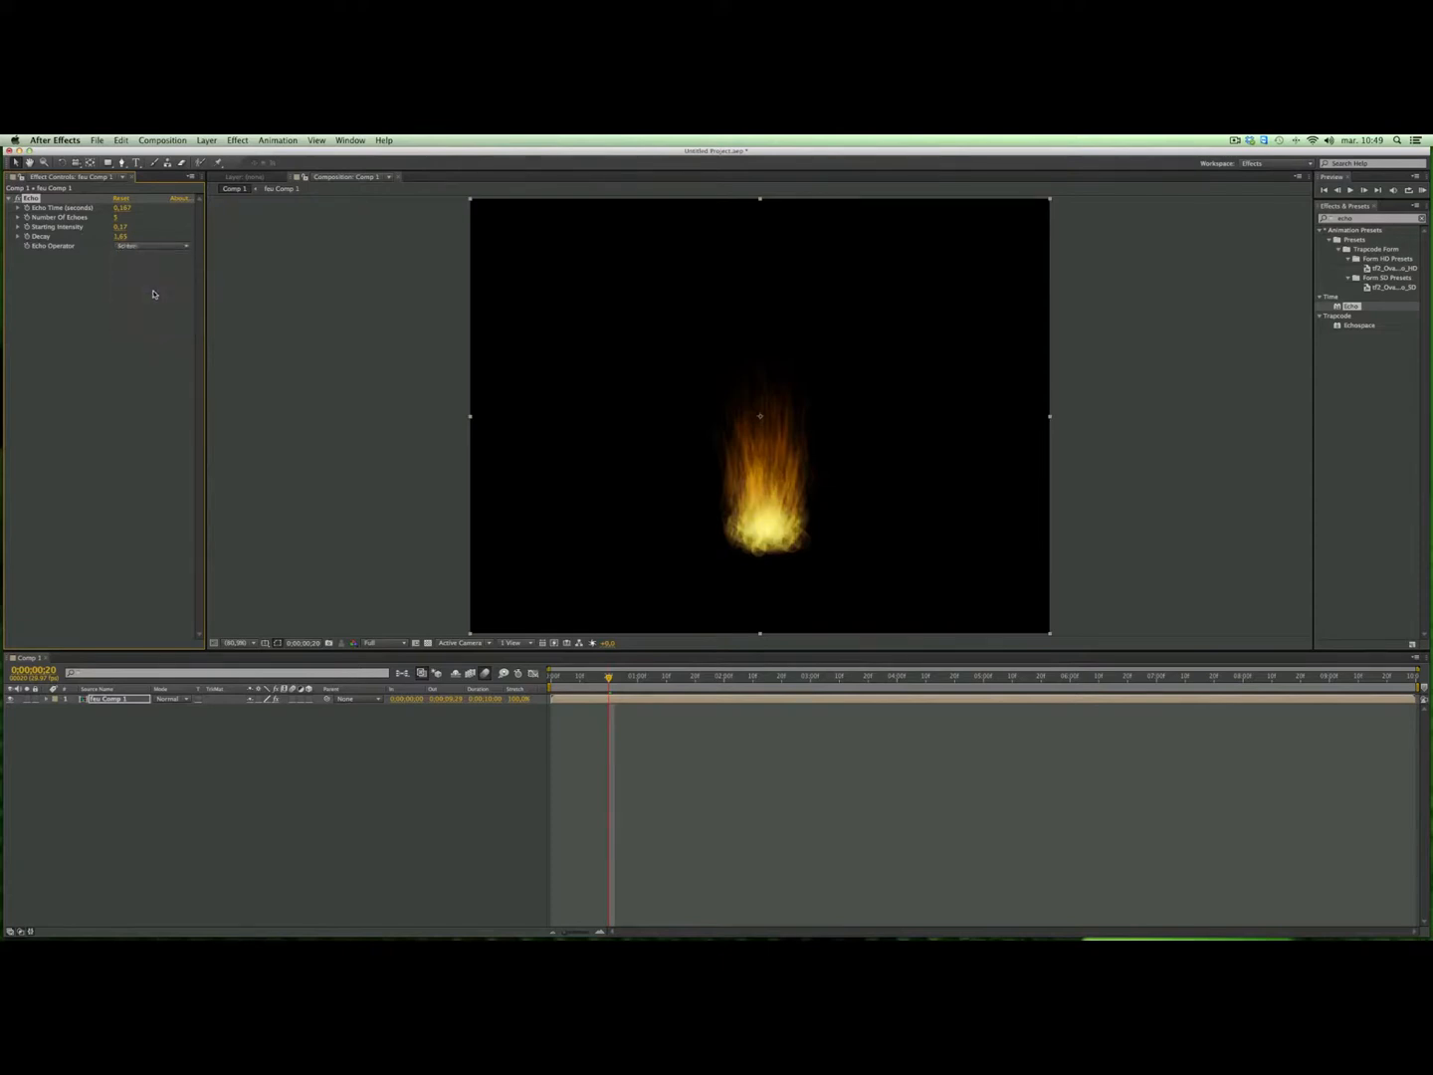
# Step: Find the CC Vector Blur effect and apply it to the pre-composed fire layer
pyautogui.moveTo(1361, 218); pyautogui.dragTo(1307, 221)
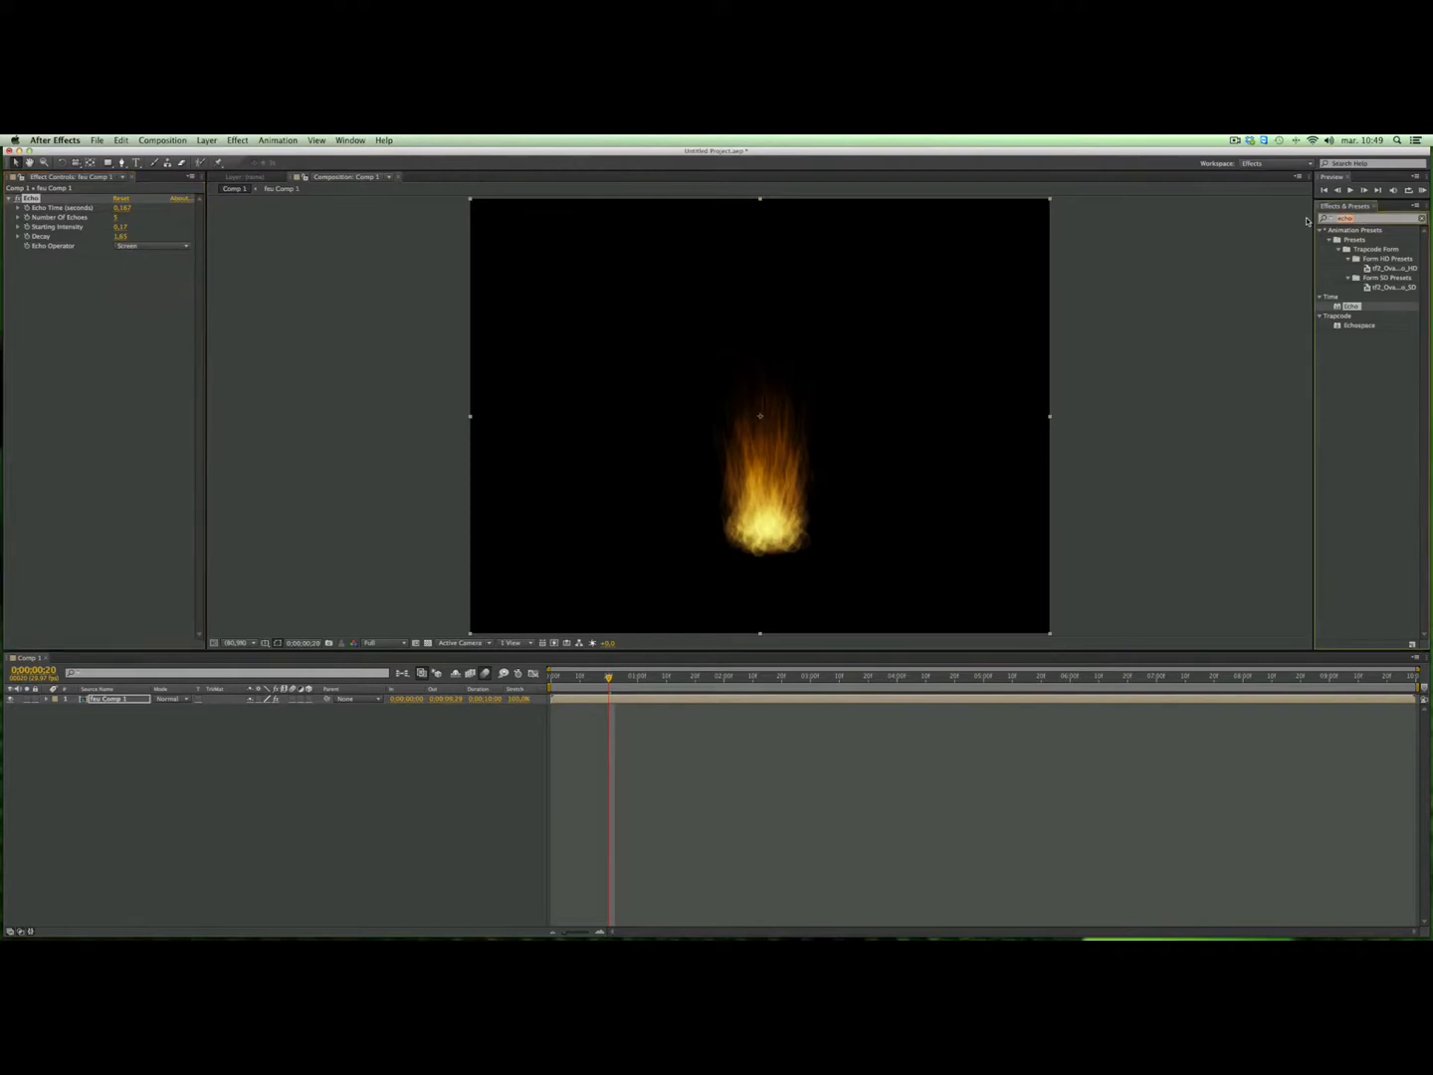
pyautogui.write('cc vector ')
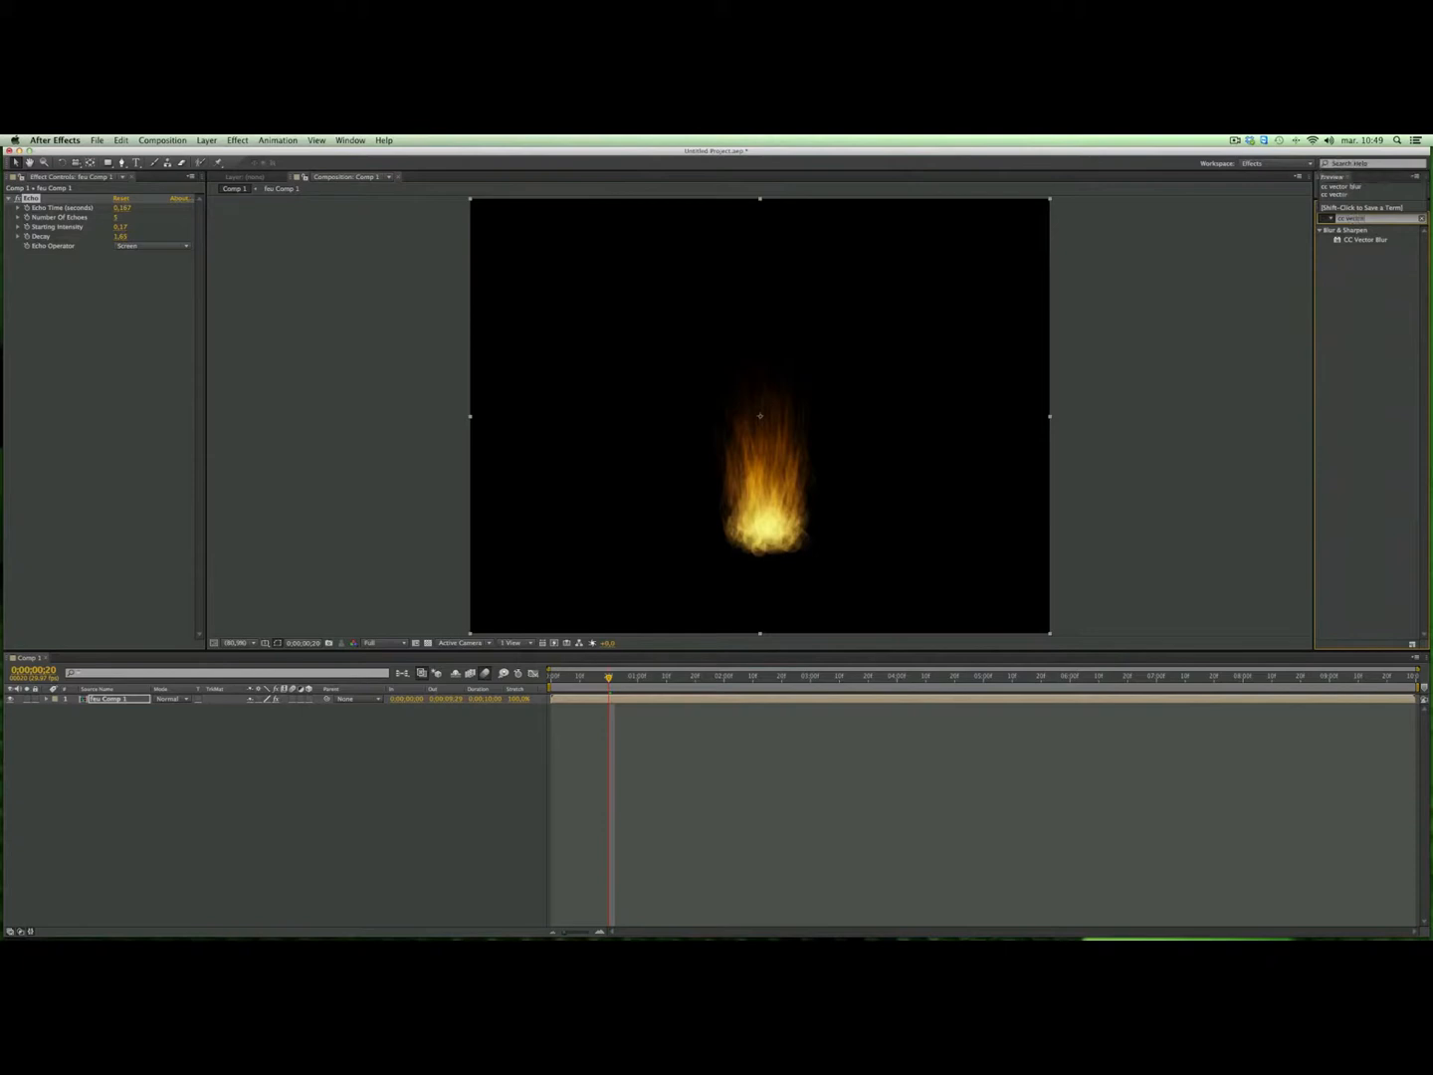
pyautogui.write('blur')
pyautogui.moveTo(1388, 241); pyautogui.dragTo(784, 444)
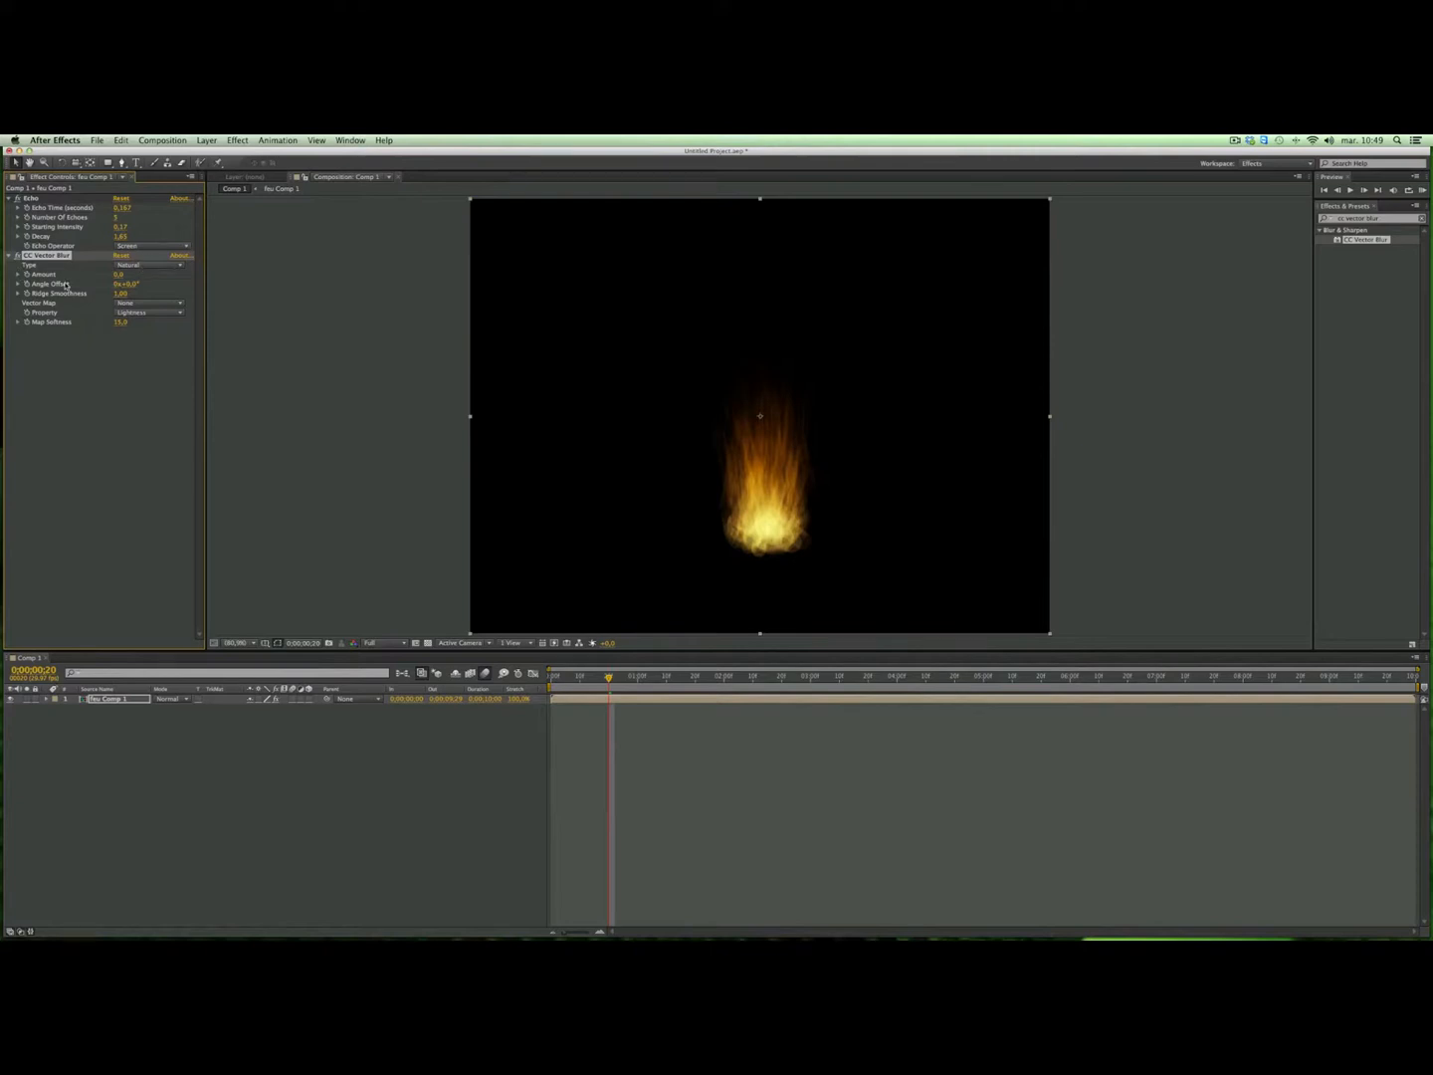
# Step: Set CC Vector Blur's Amount to about 8.4 and lower Ridge Smoothness to about 0.22
pyautogui.click(17, 274)
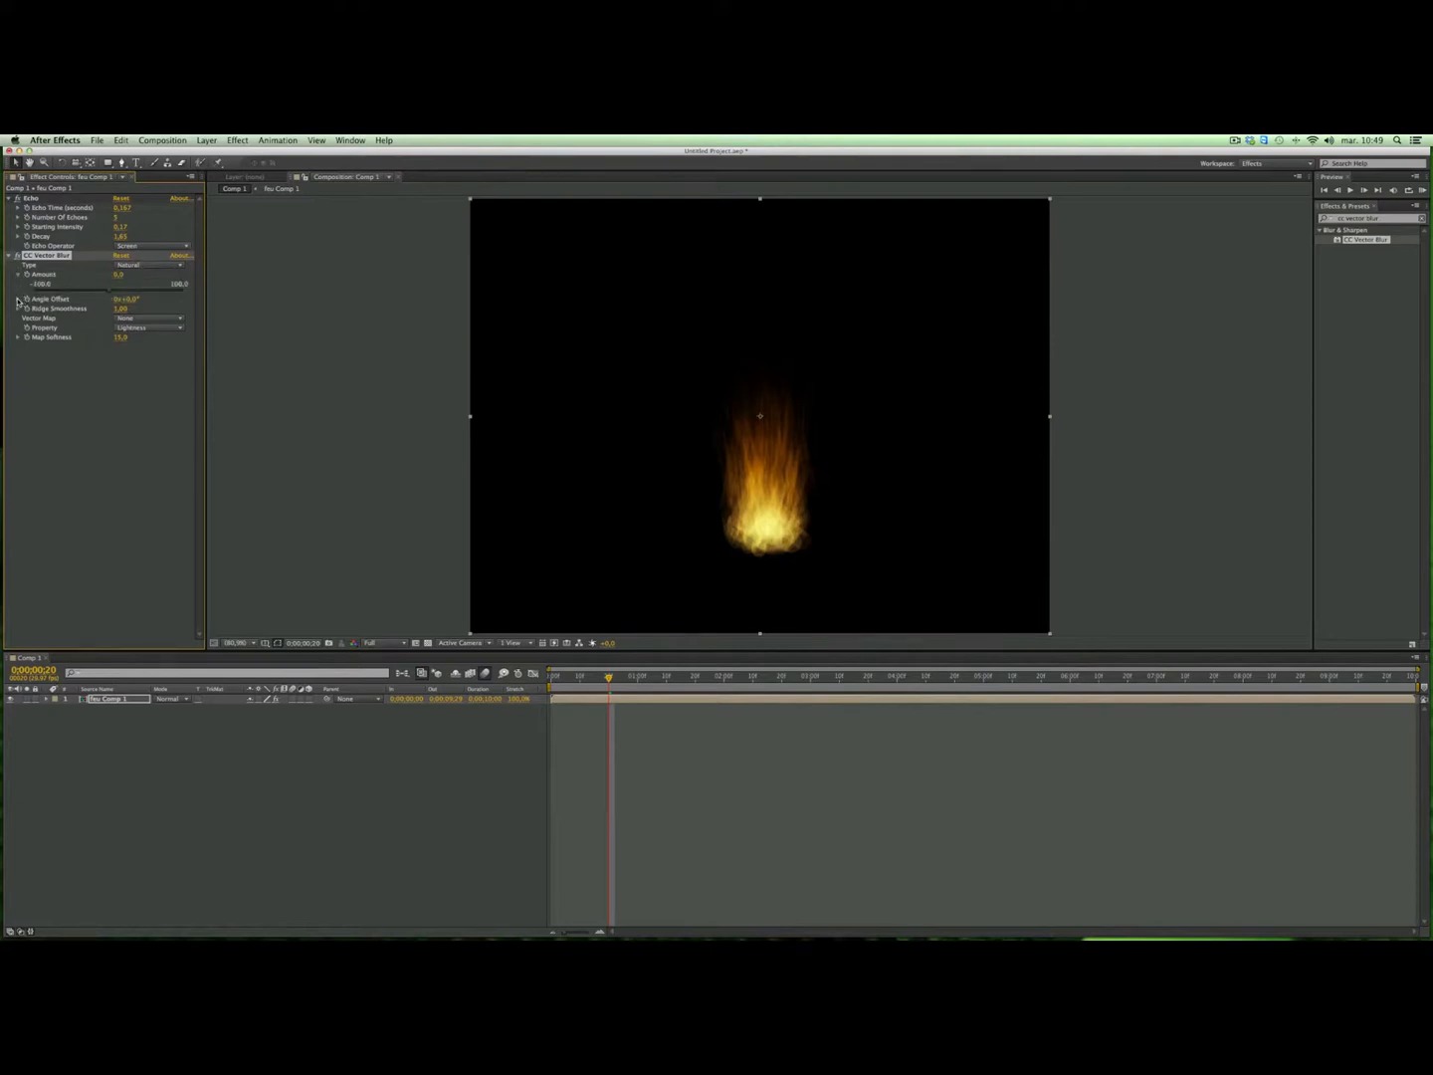
pyautogui.click(18, 299)
pyautogui.click(17, 332)
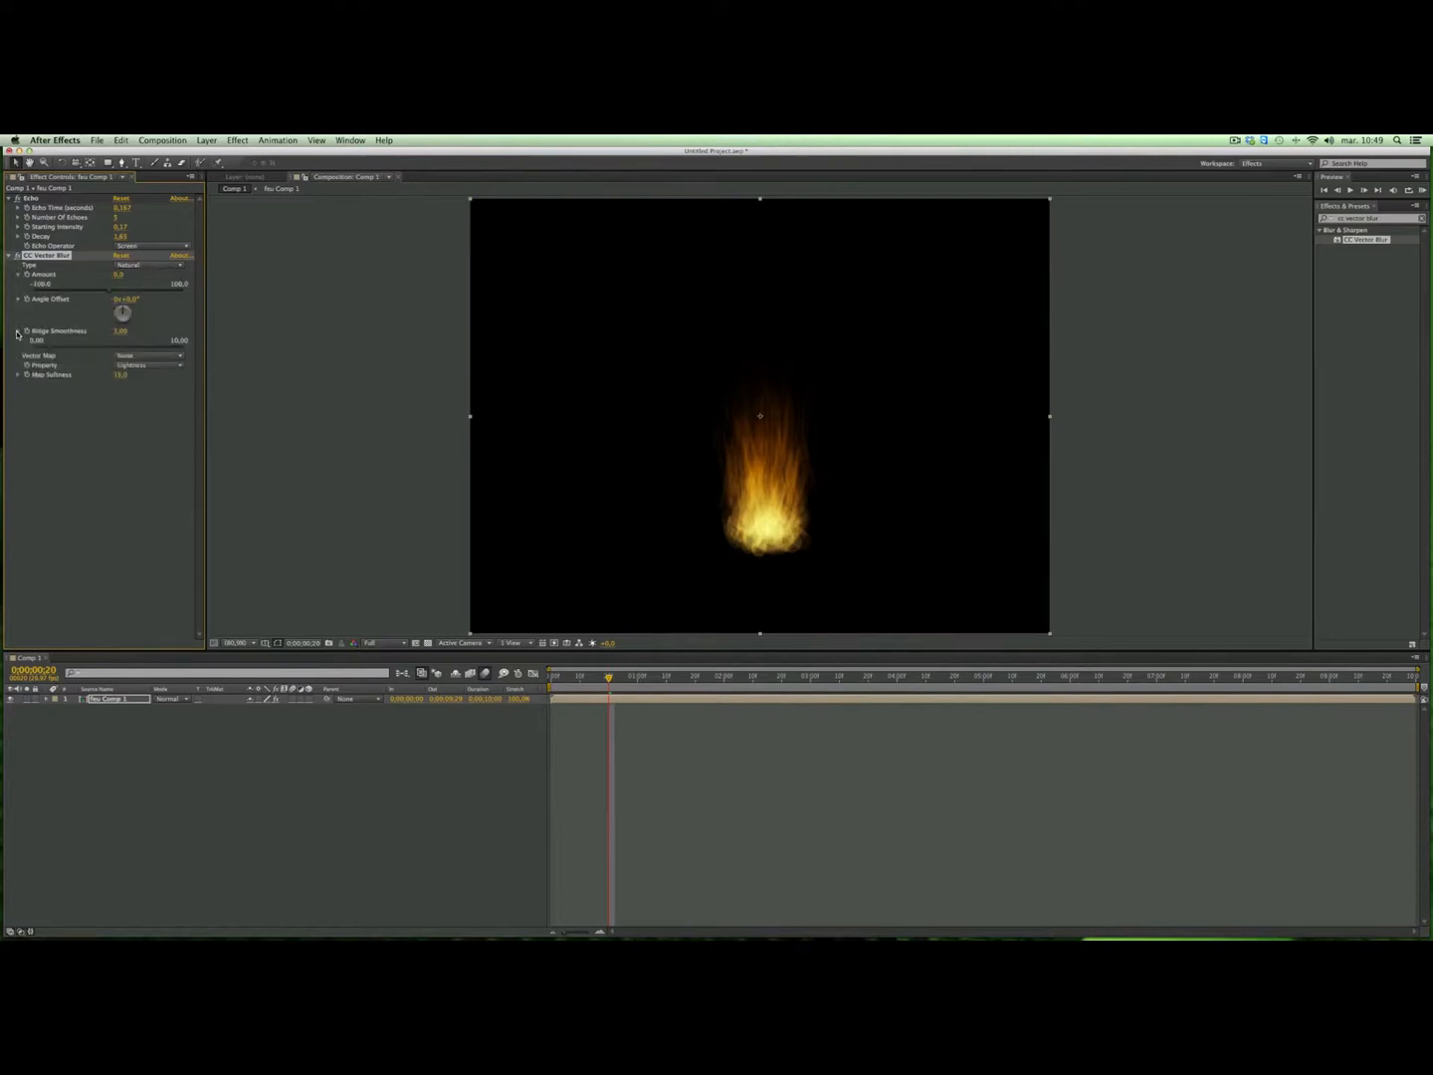
pyautogui.click(119, 275)
pyautogui.write('3')
pyautogui.press('Return')
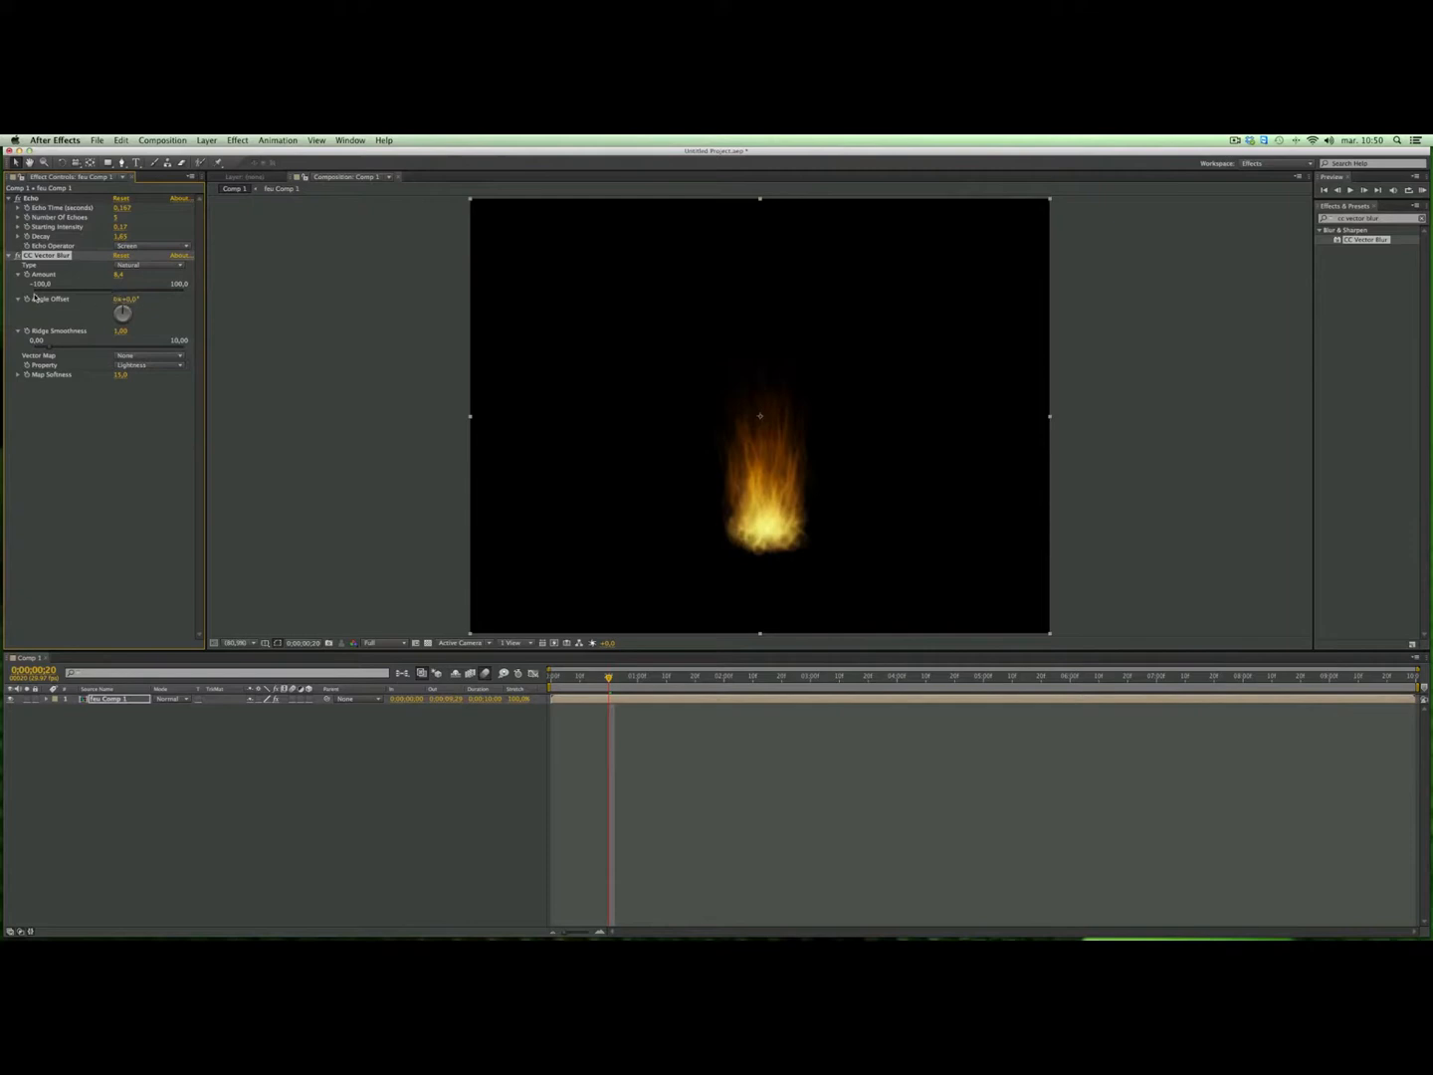
pyautogui.moveTo(45, 348); pyautogui.dragTo(35, 349)
pyautogui.click(17, 330)
pyautogui.click(18, 299)
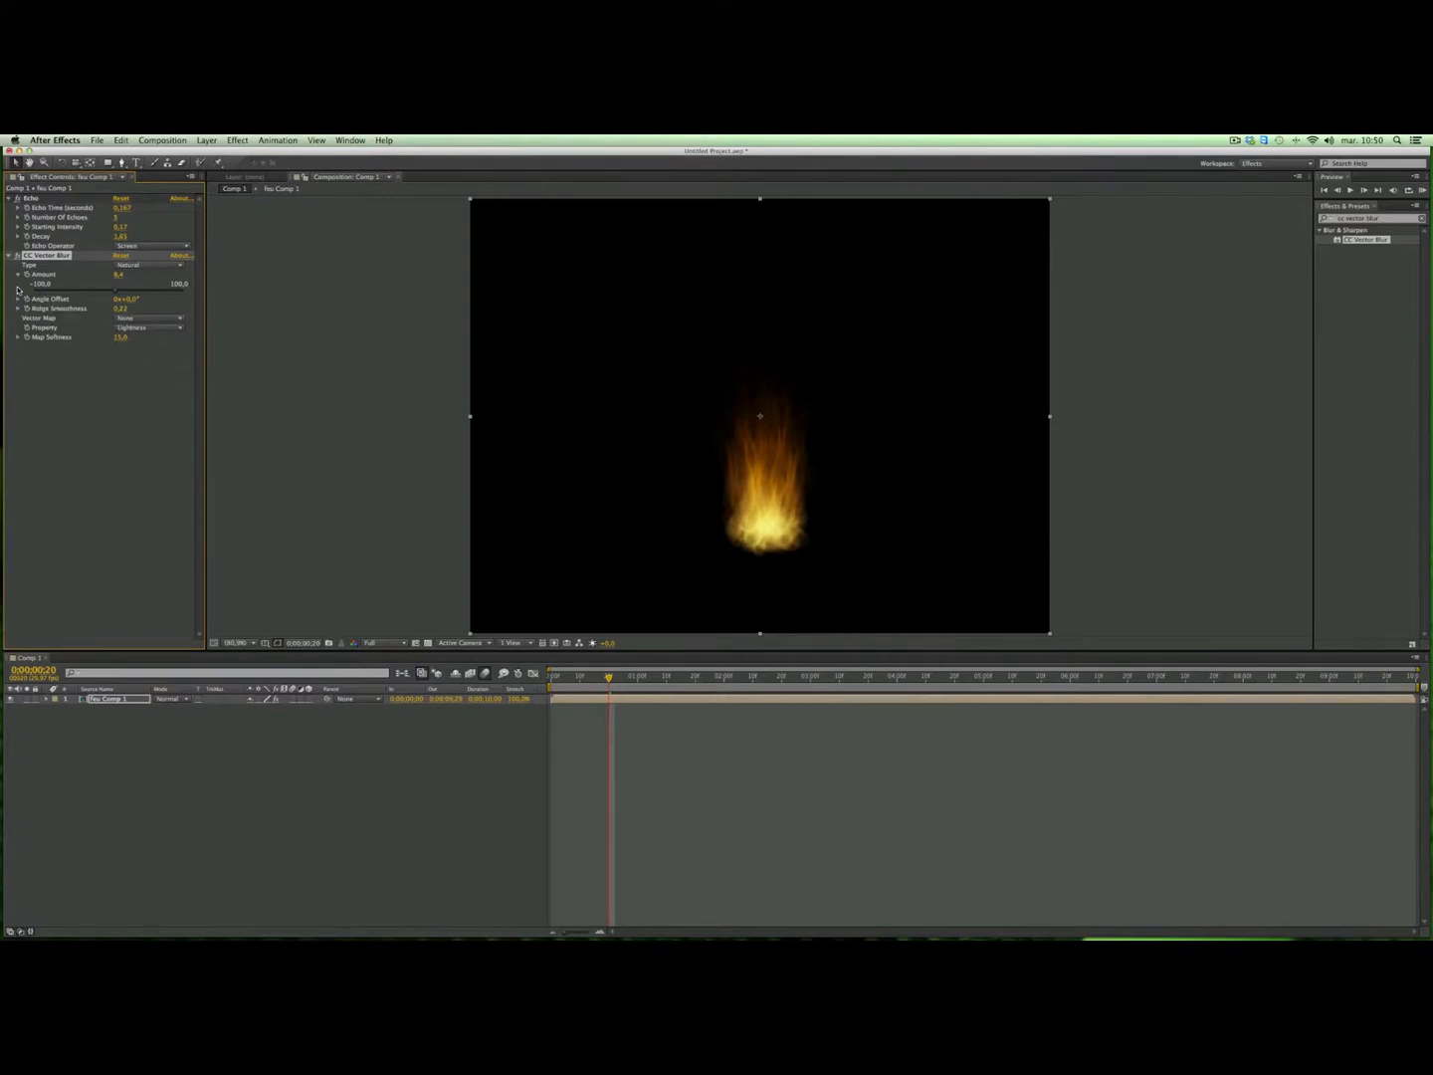
pyautogui.click(17, 275)
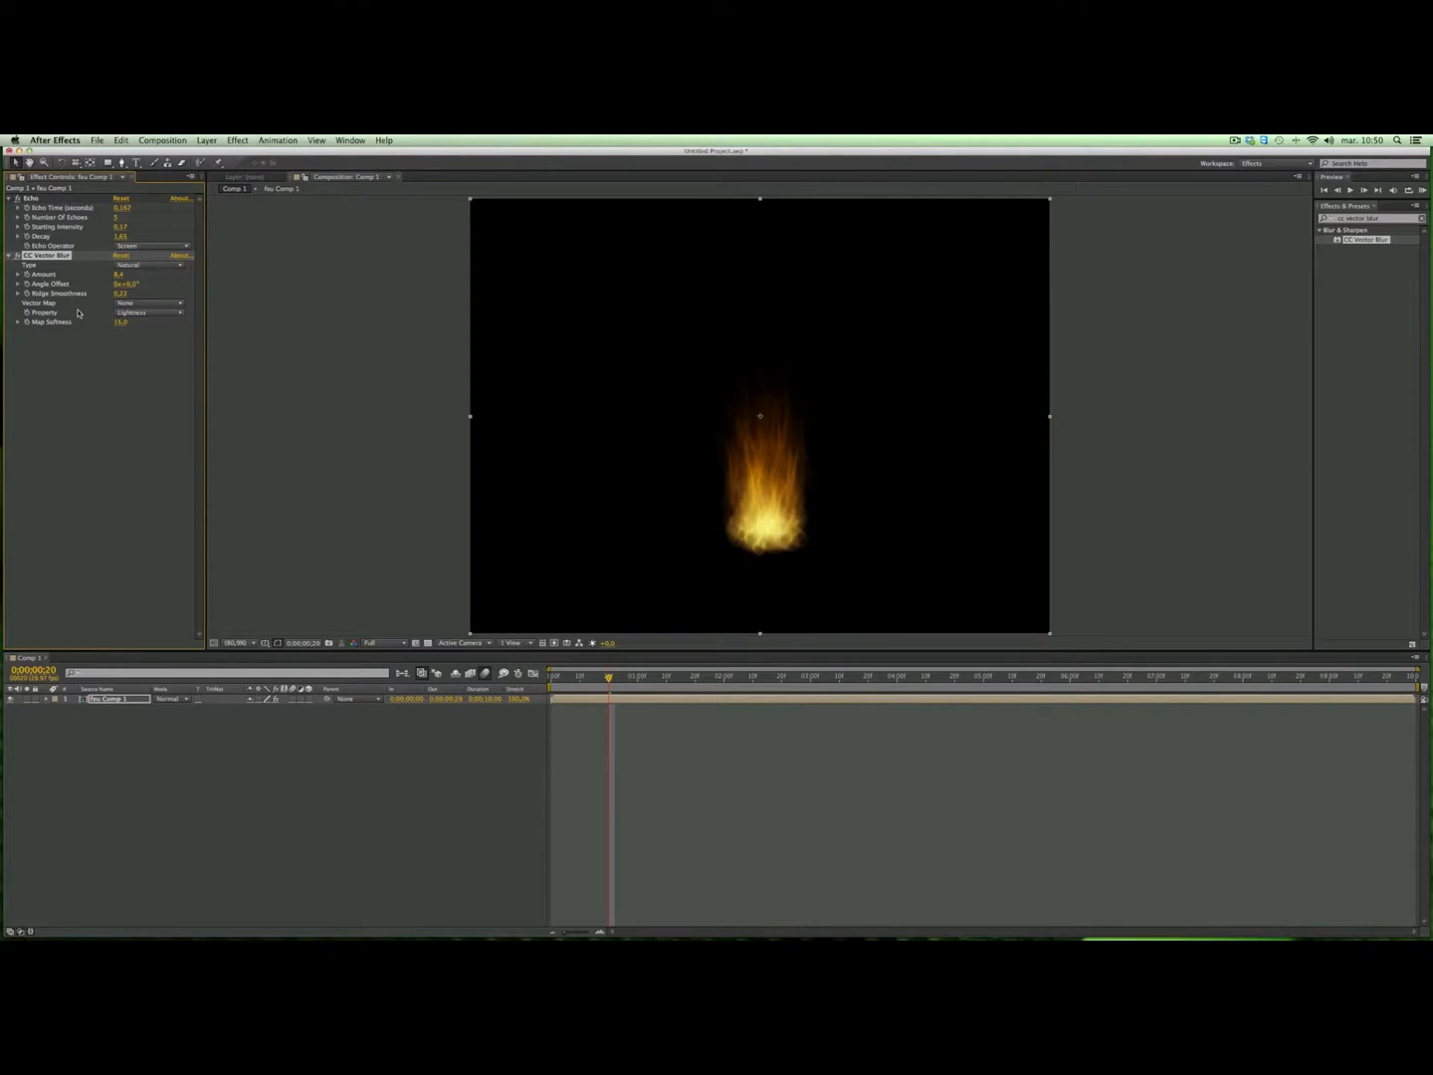
pyautogui.click(185, 311)
pyautogui.click(185, 312)
# Step: Find the Curves effect and apply it to the pre-composed fire layer
pyautogui.click(1389, 220)
pyautogui.moveTo(1396, 221); pyautogui.dragTo(1315, 225)
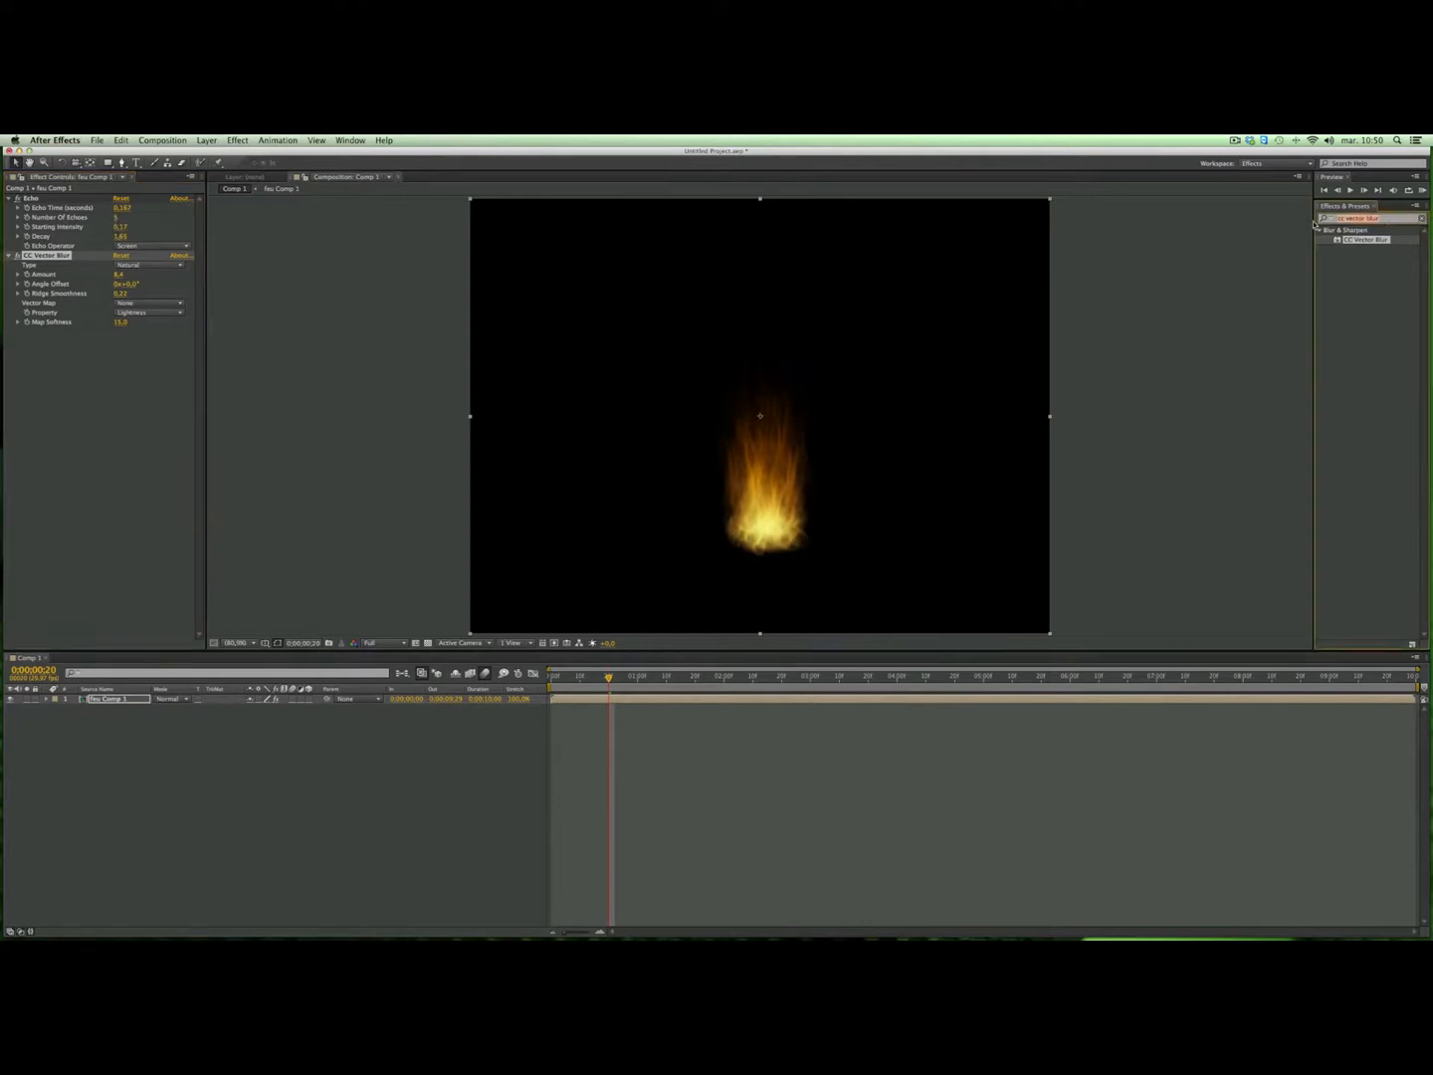
pyautogui.write('curve')
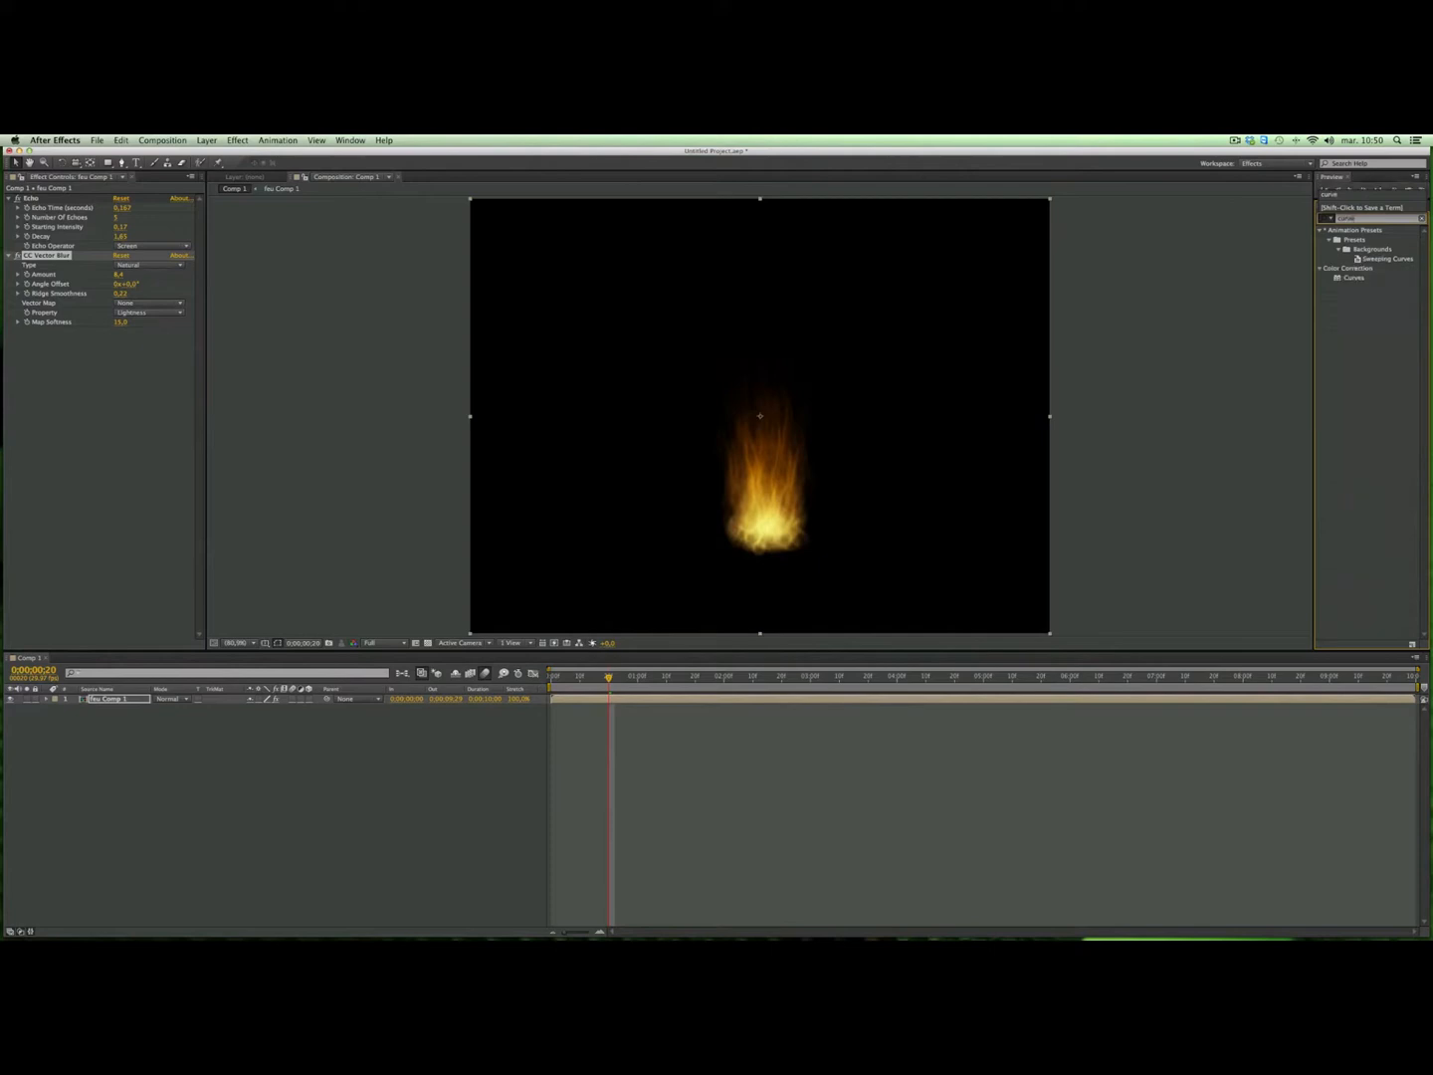
pyautogui.moveTo(1356, 279); pyautogui.dragTo(802, 484)
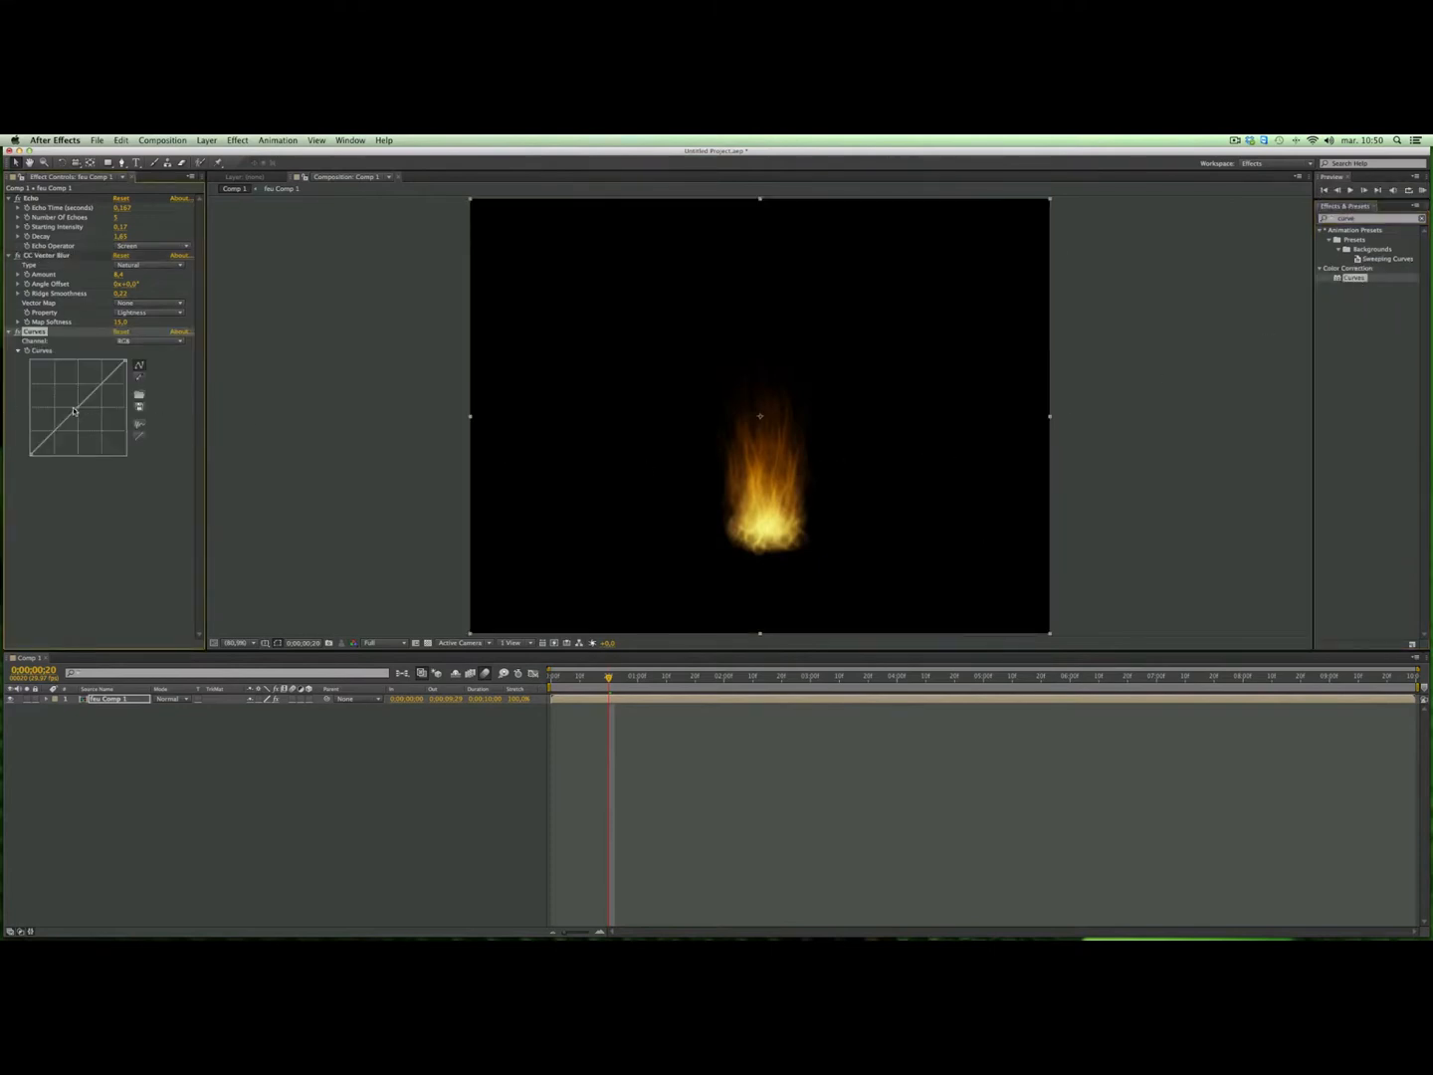
# Step: Pull the middle of the RGB curve downward to deepen the fire's colours, and preview the animation
pyautogui.moveTo(77, 412)
pyautogui.mouseDown()
pyautogui.moveTo(107, 431)
pyautogui.moveTo(95, 422)
pyautogui.mouseUp()
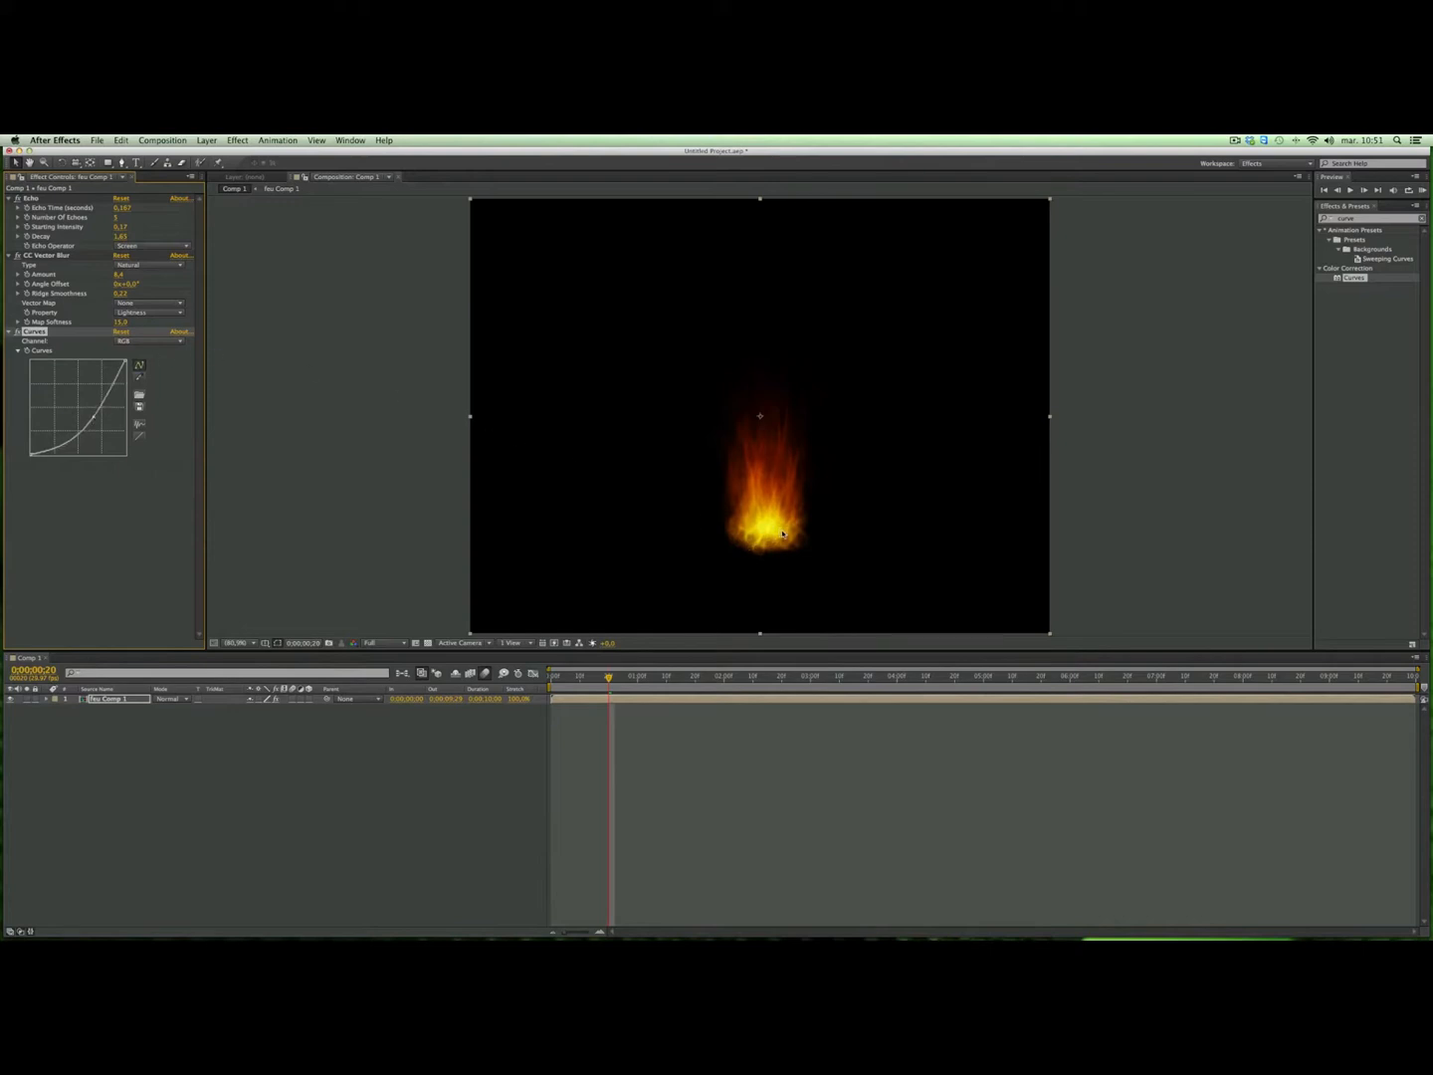
pyautogui.press('space')
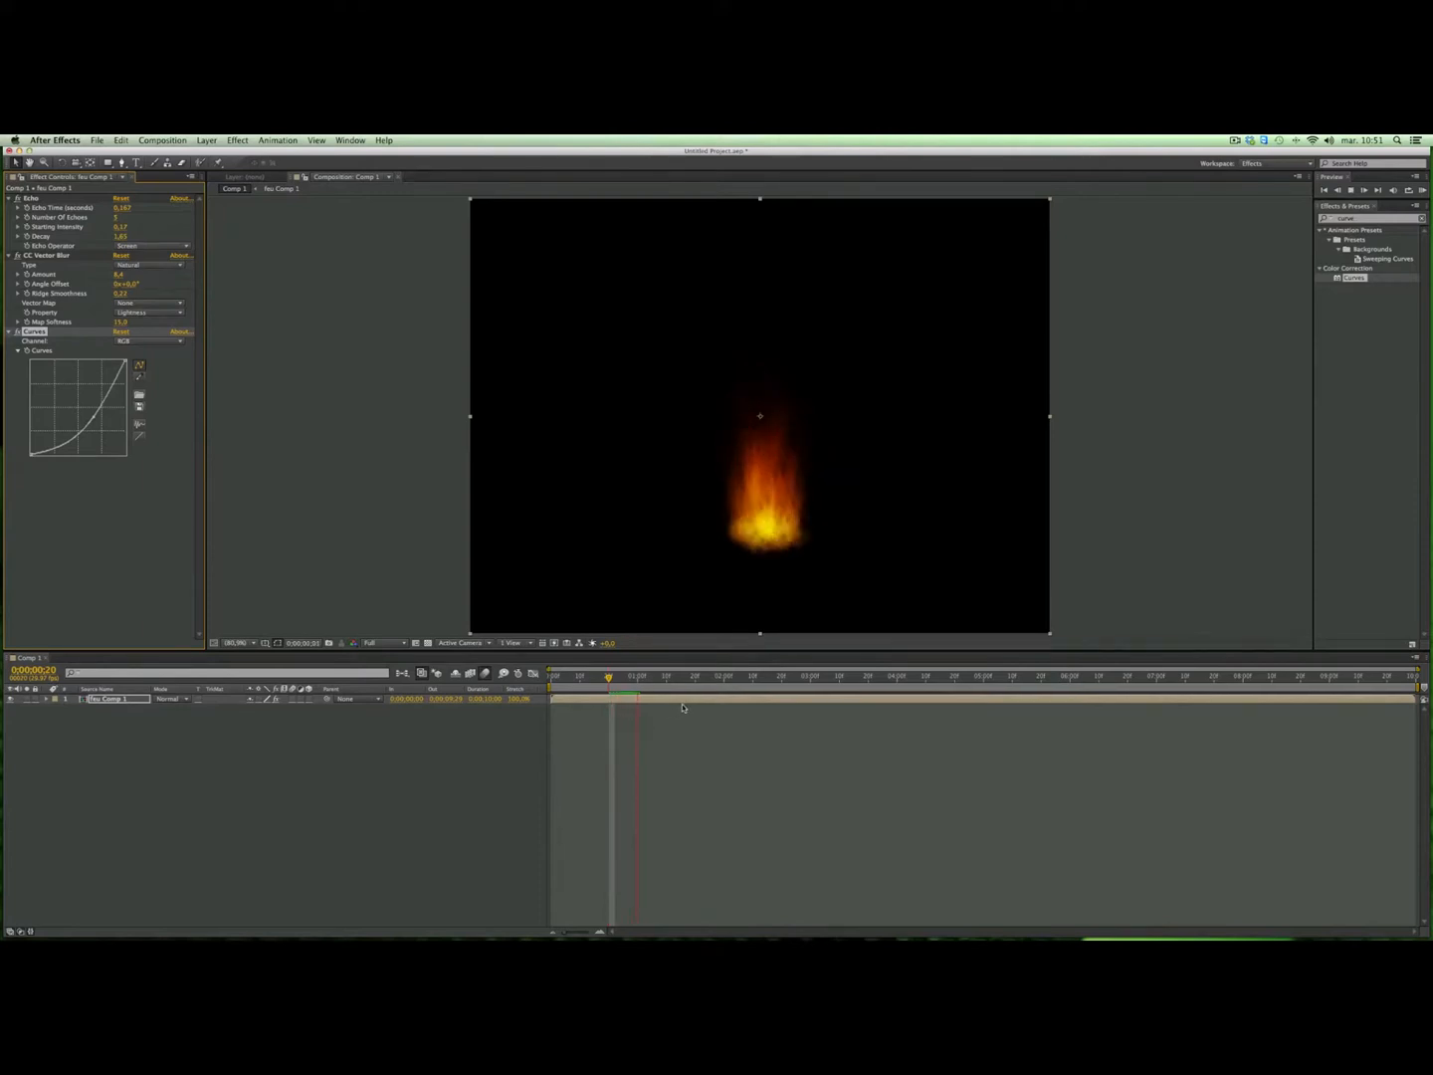
pyautogui.press('space')
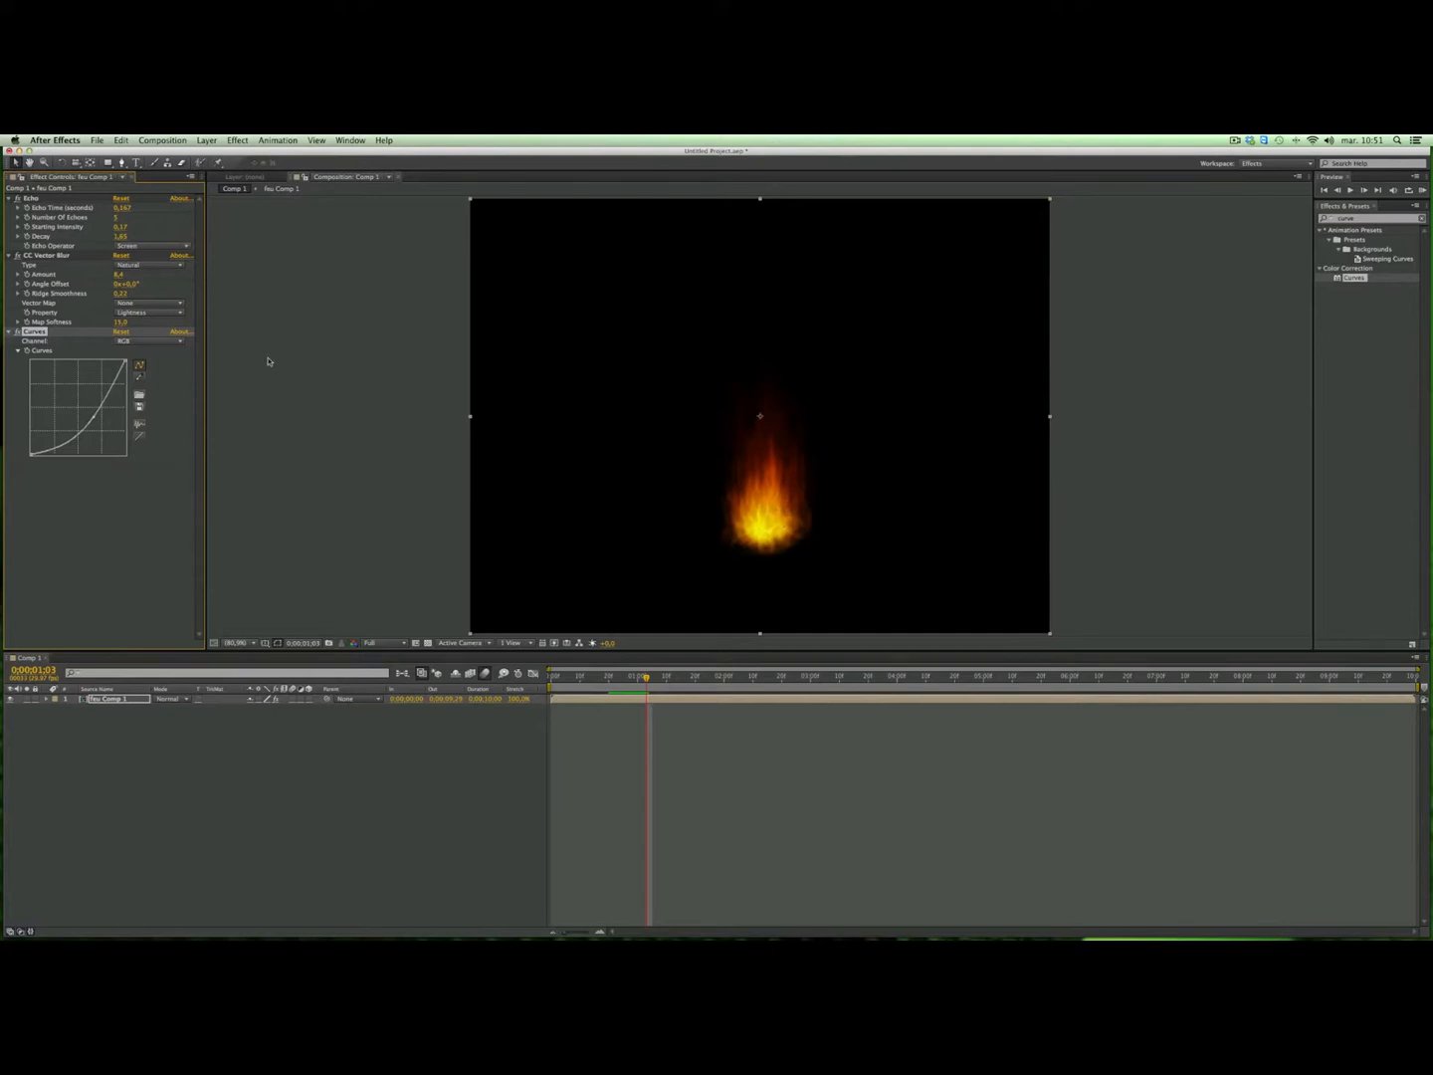
# Step: Open the pre-composed fire and raise the Birth Rate of the fire layer's CC Particle World effect to about 5.2
pyautogui.doubleClick(109, 700)
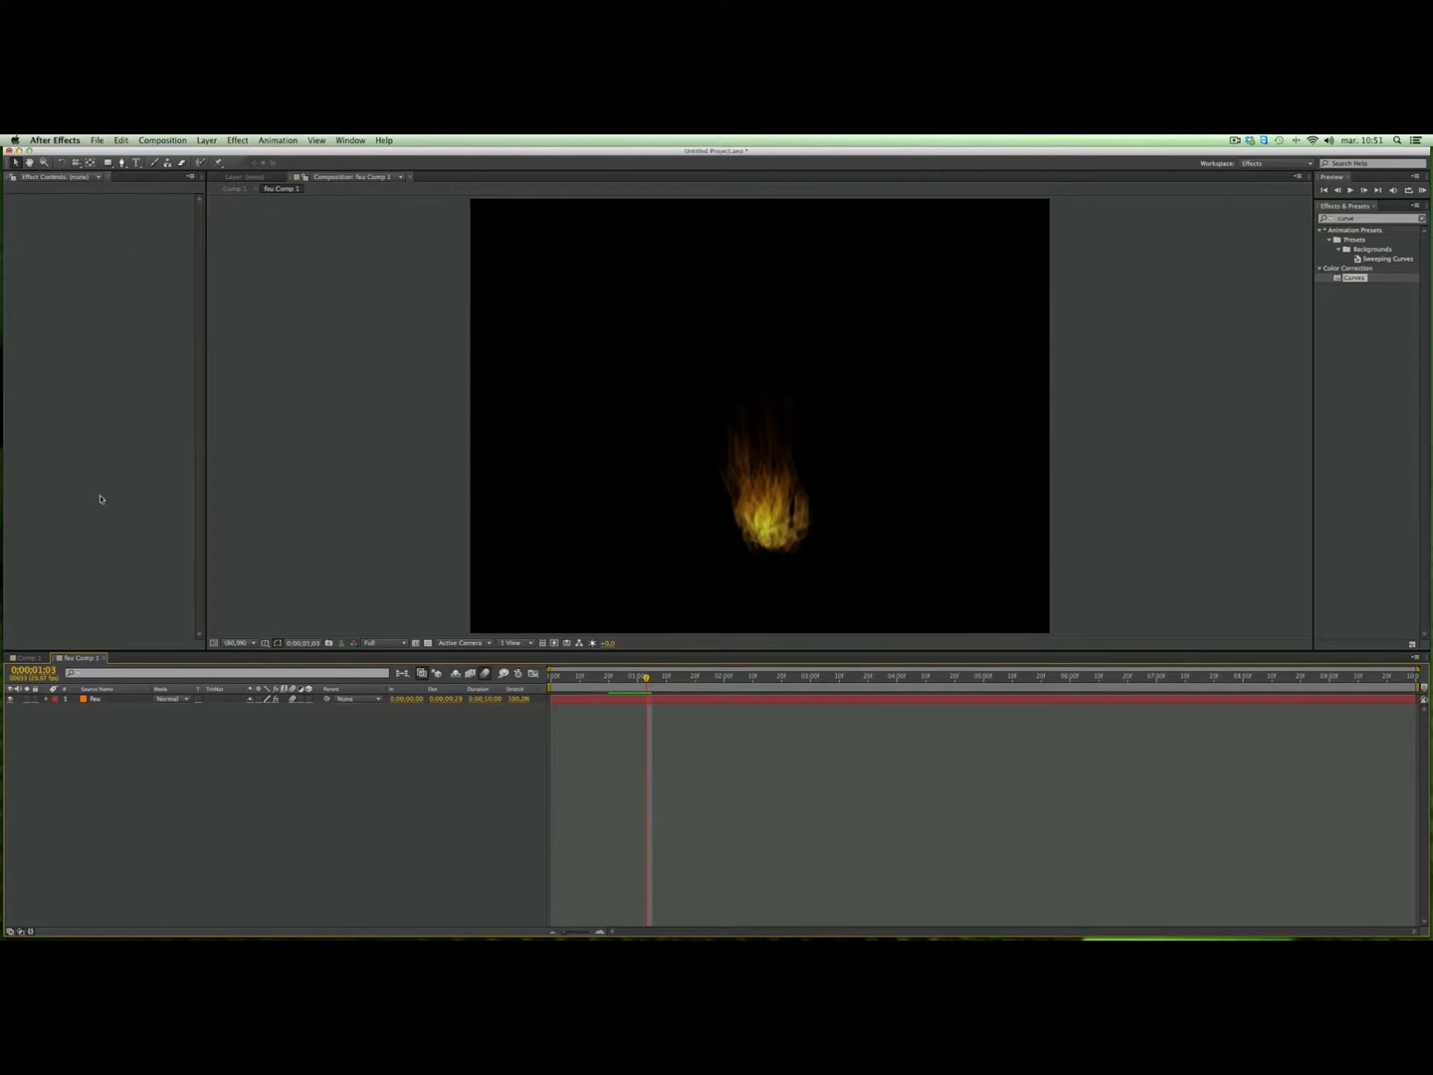
pyautogui.click(96, 700)
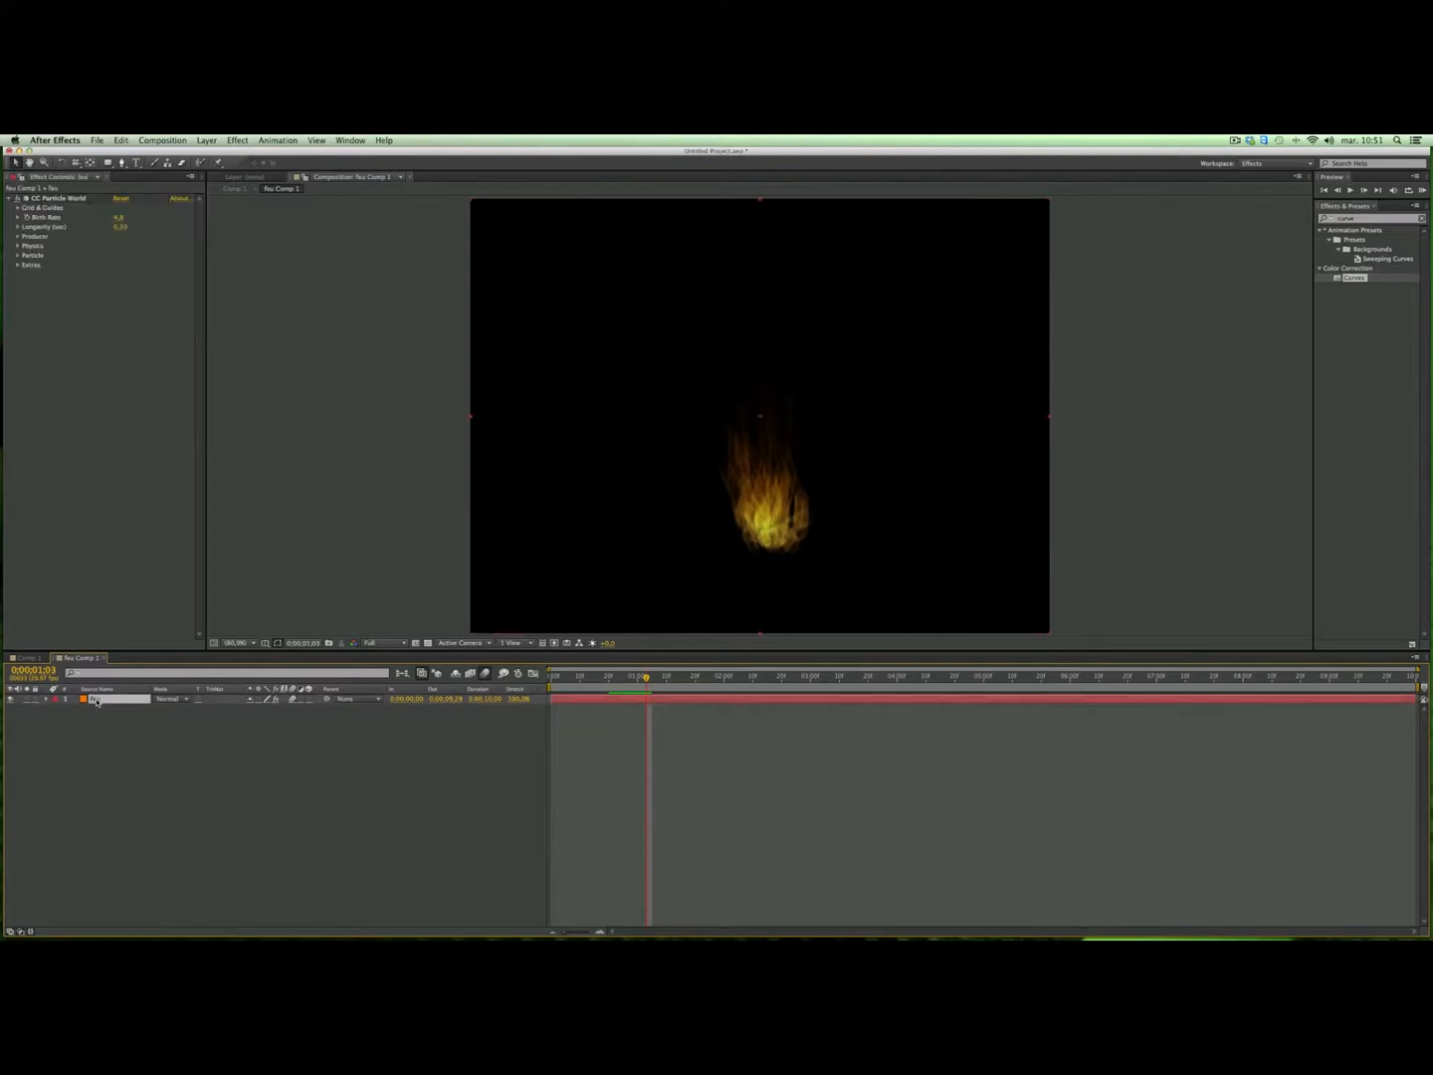
pyautogui.click(17, 227)
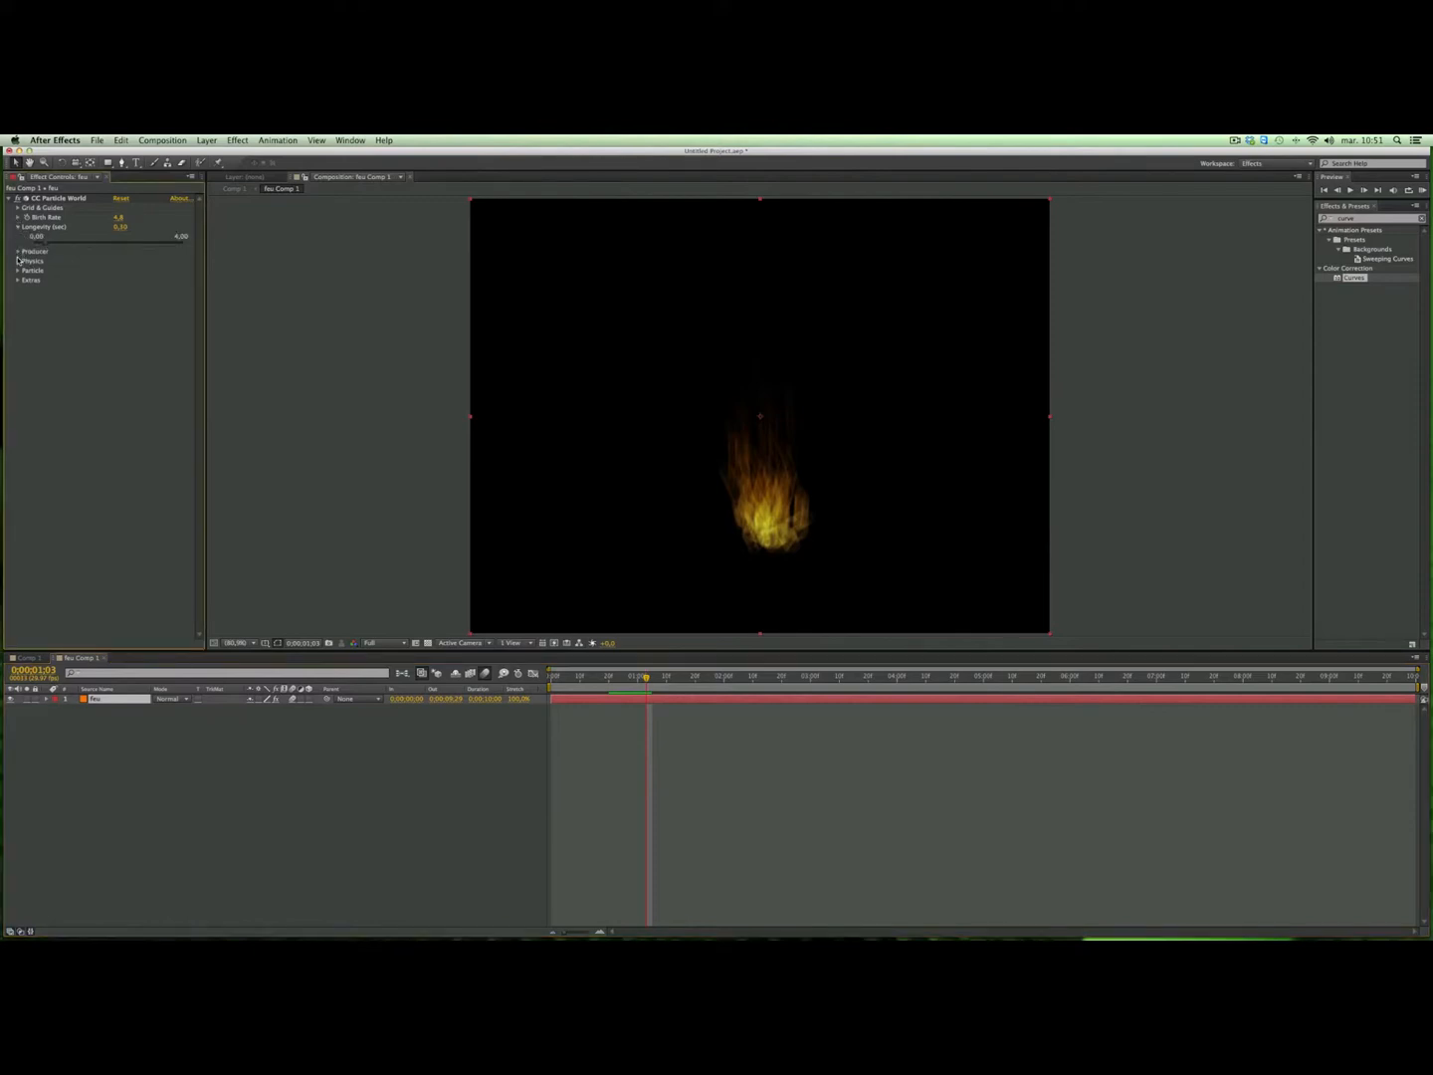
pyautogui.click(17, 252)
pyautogui.click(16, 319)
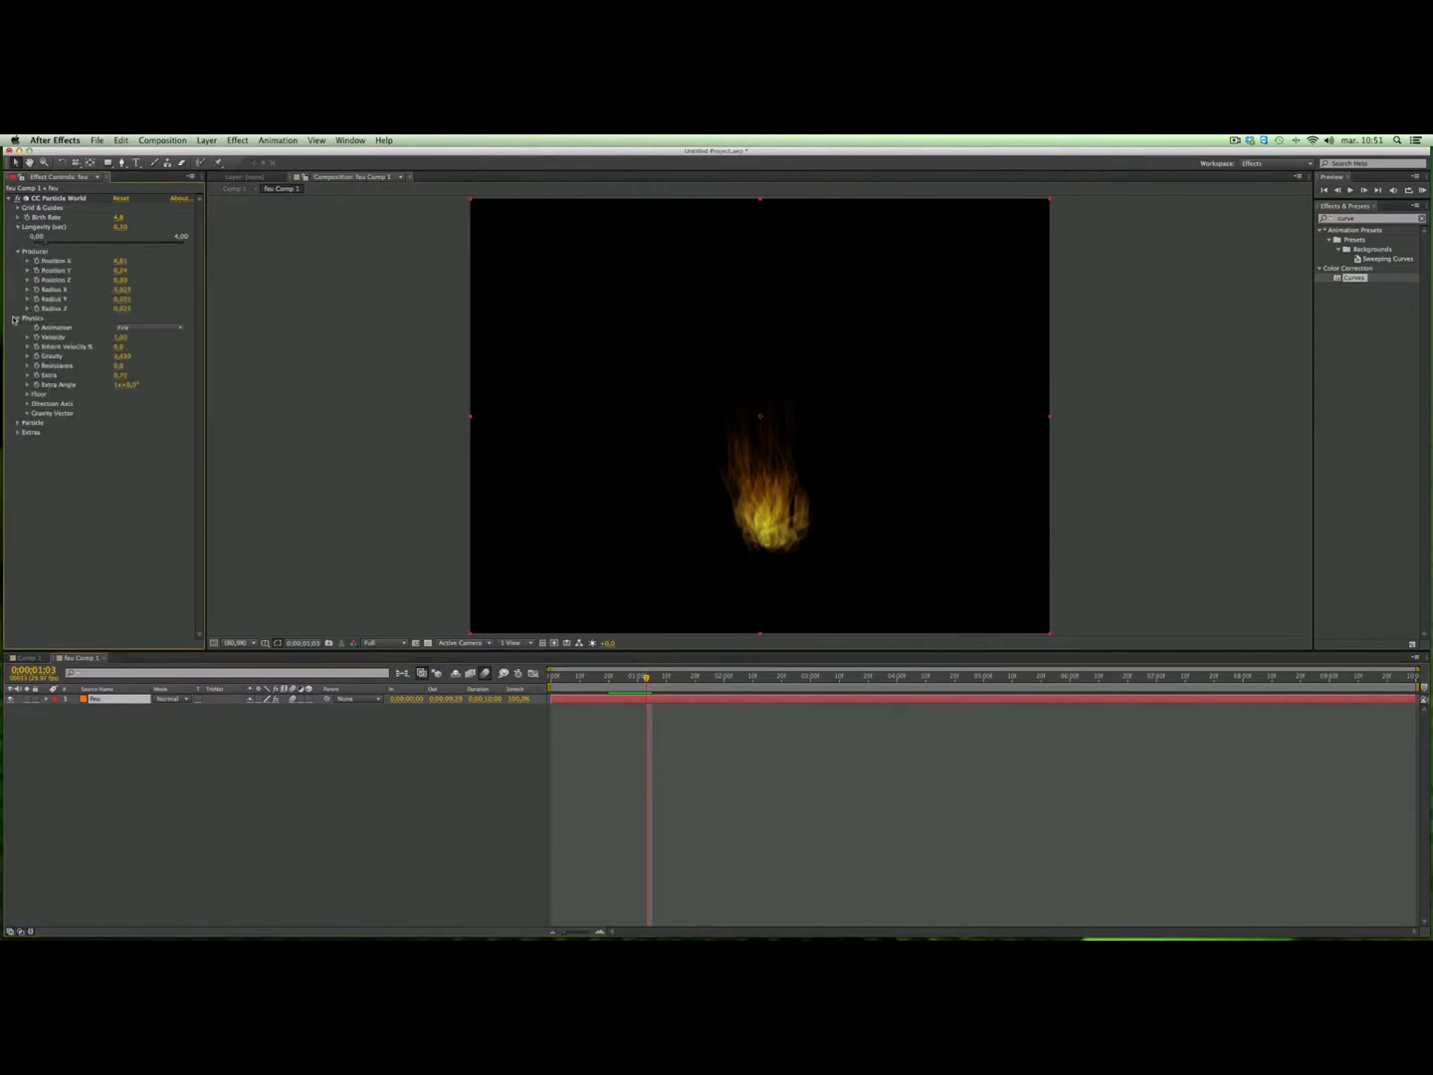
pyautogui.click(17, 423)
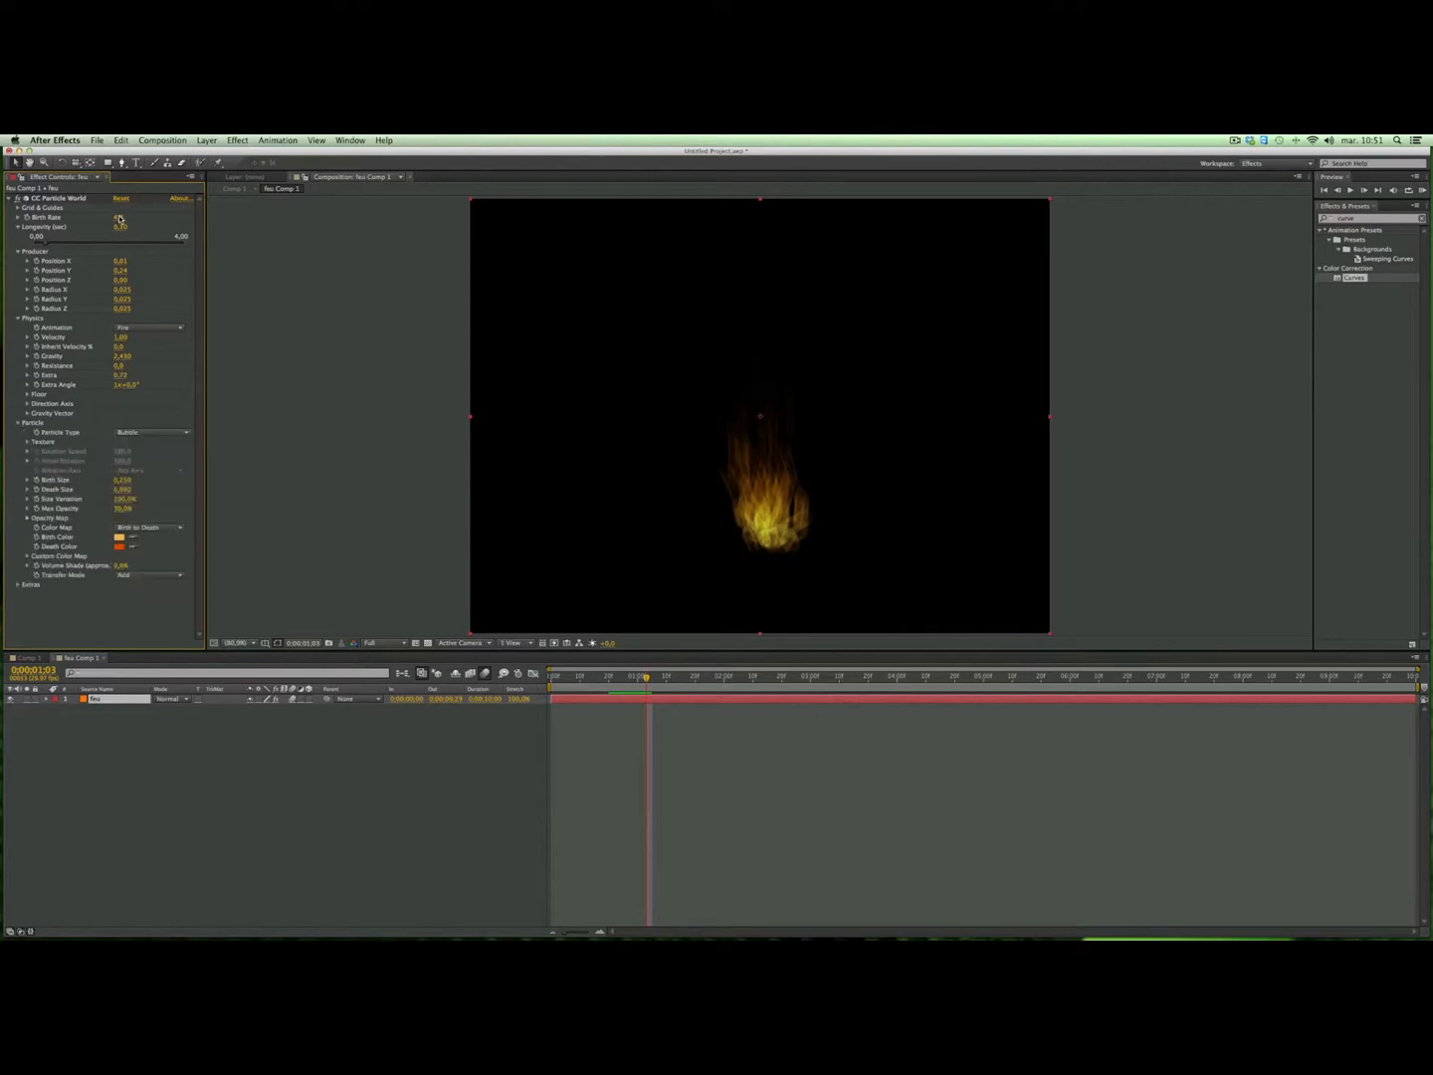
pyautogui.moveTo(118, 218); pyautogui.dragTo(121, 218)
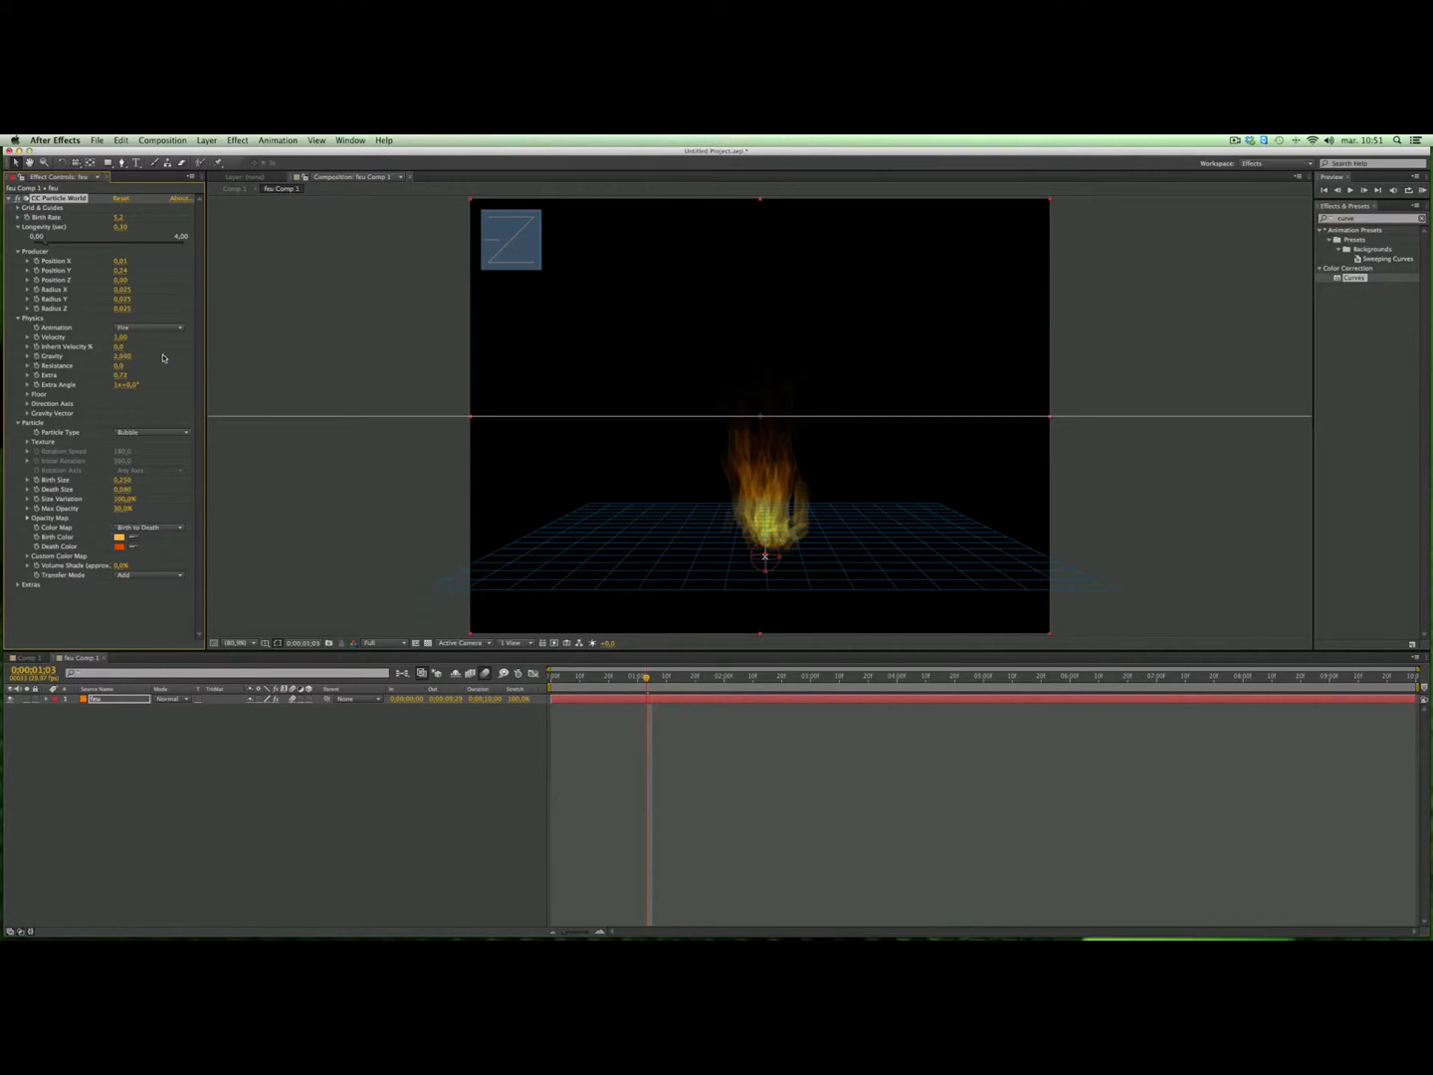
# Step: Increase the fire particles' Gravity to about 4.34, and preview the animation in Comp 1
pyautogui.moveTo(134, 358); pyautogui.dragTo(237, 363)
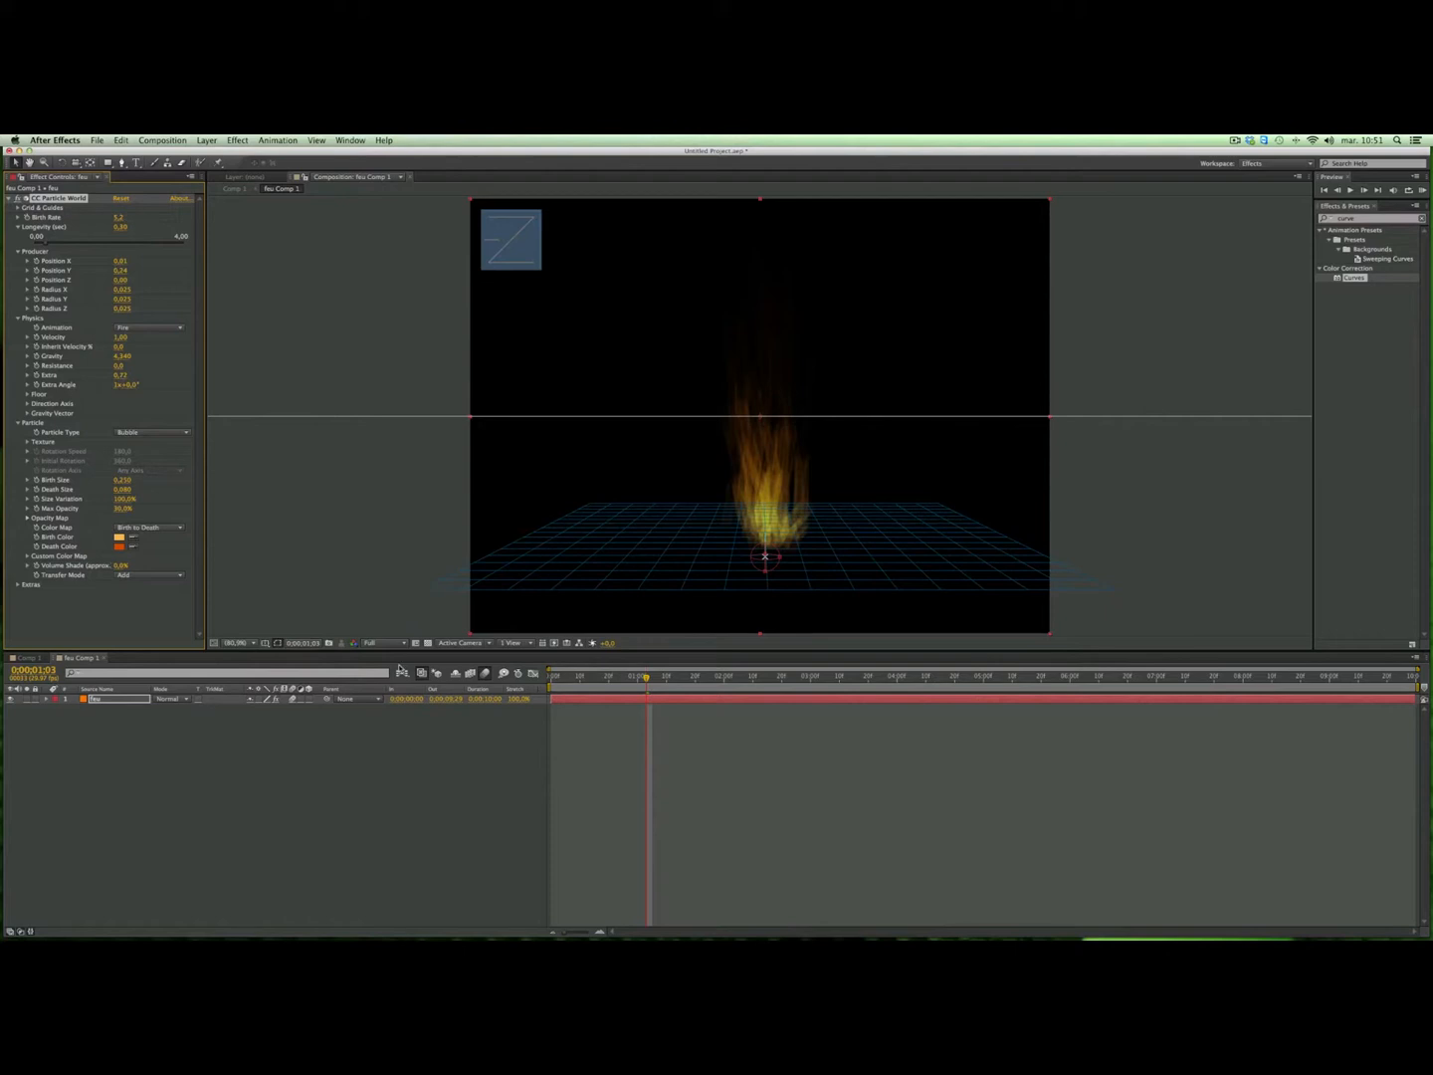
pyautogui.click(30, 658)
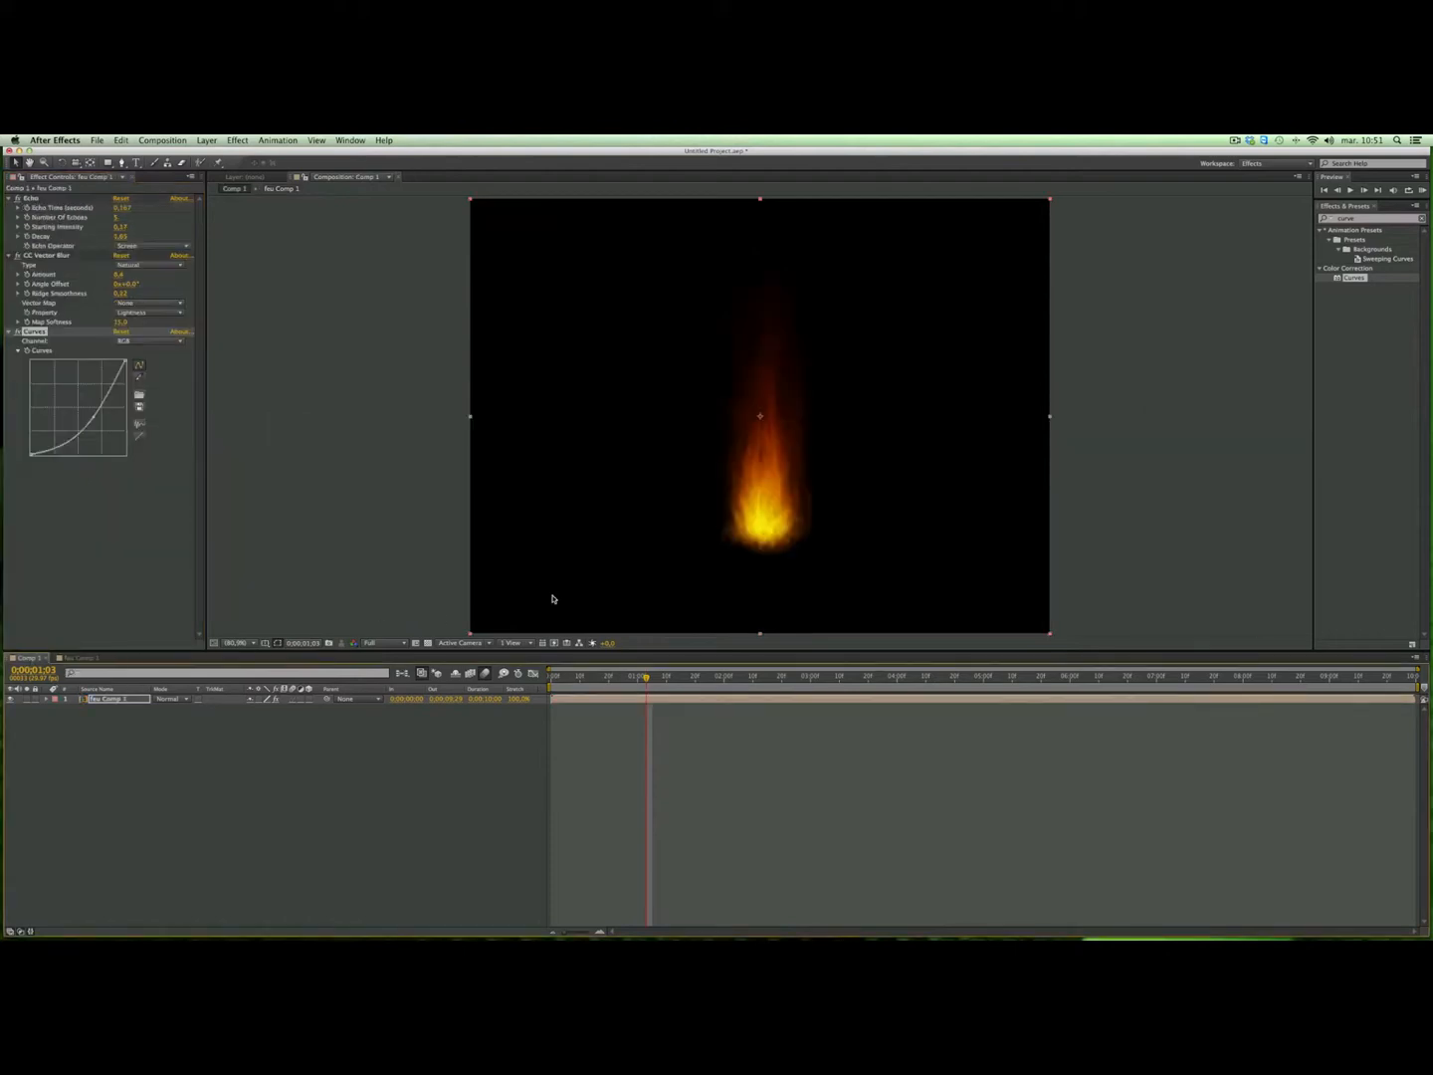
pyautogui.press('space')
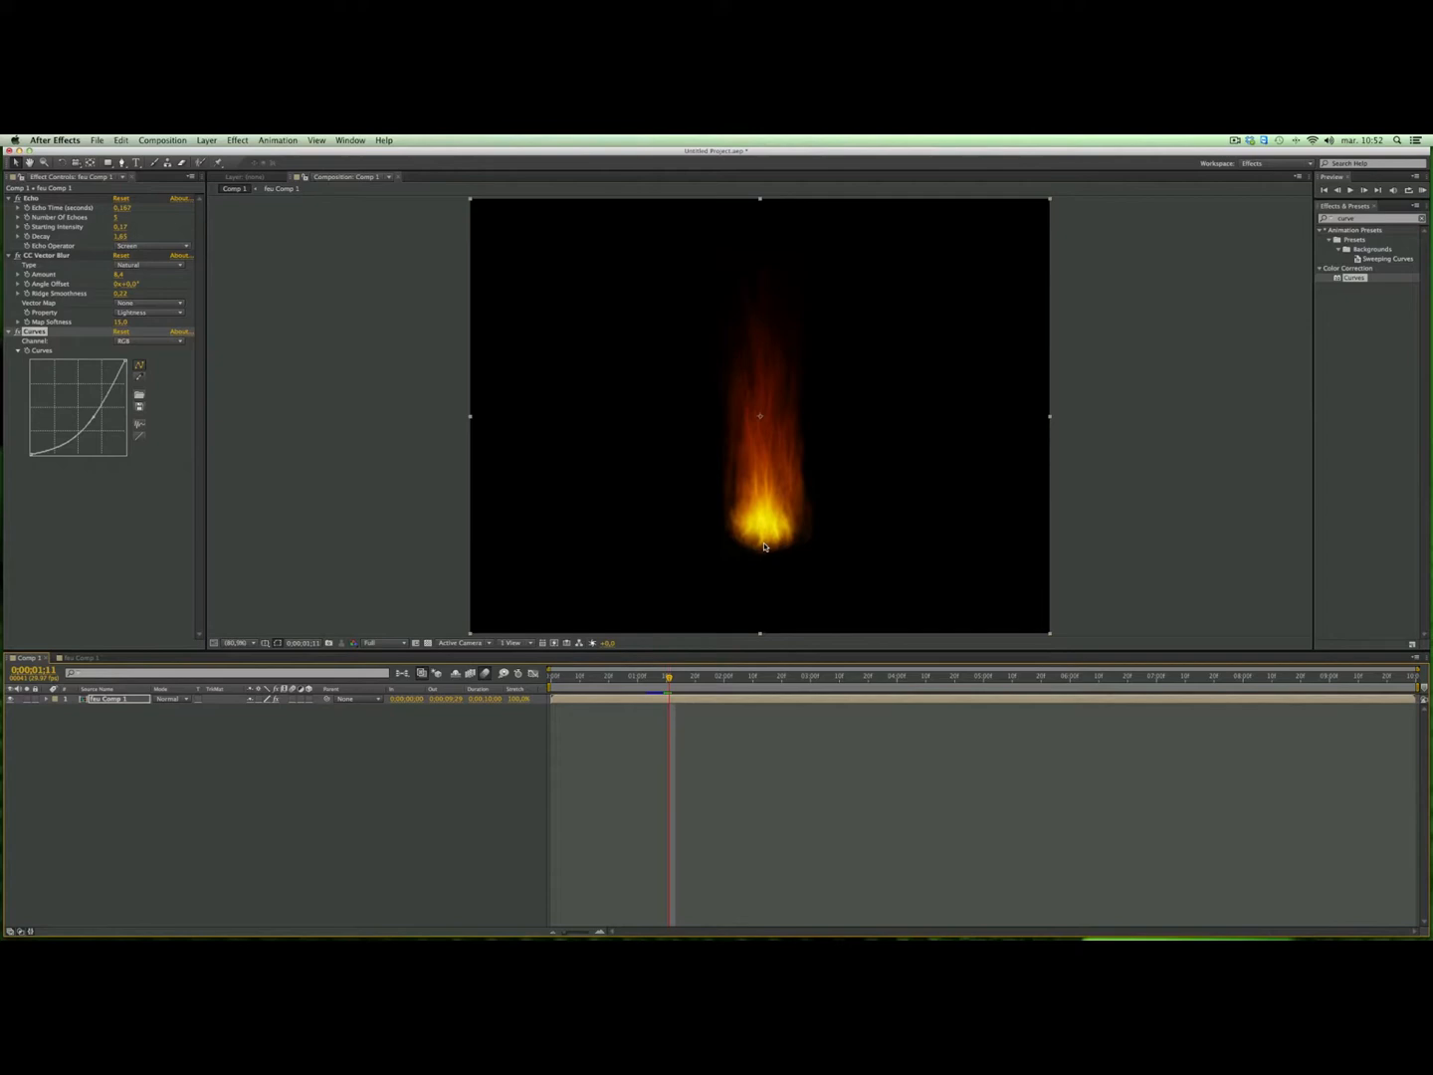
# Step: Create a new solid layer named smoke in Comp 1
pyautogui.rightClick(111, 743)
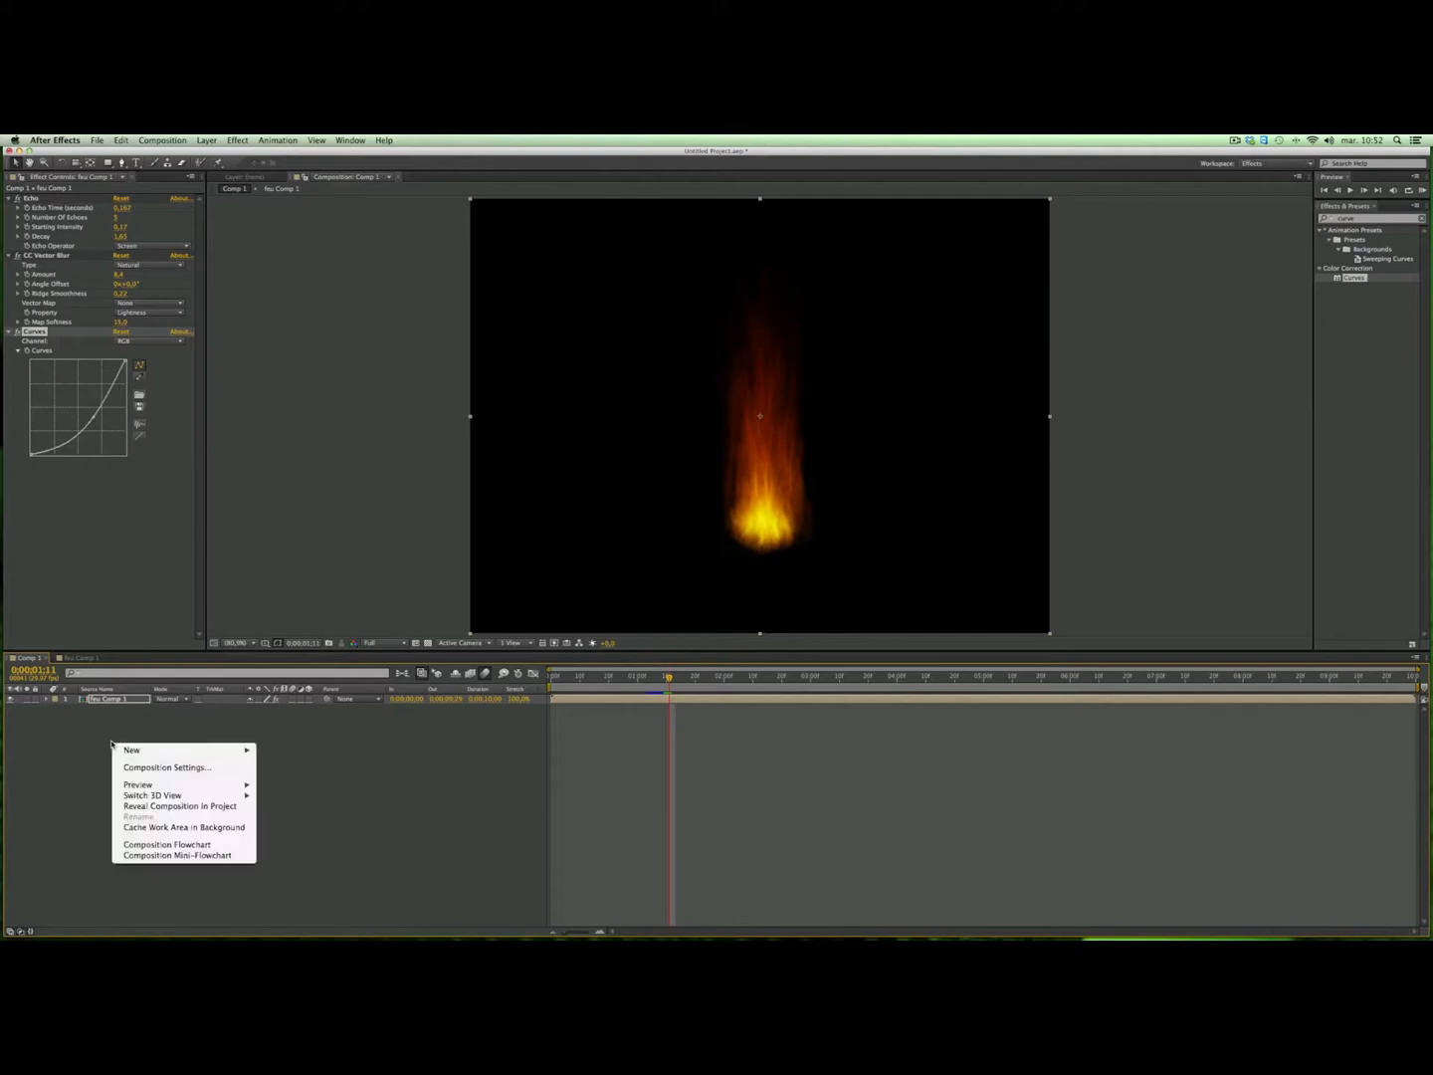
pyautogui.moveTo(144, 749)
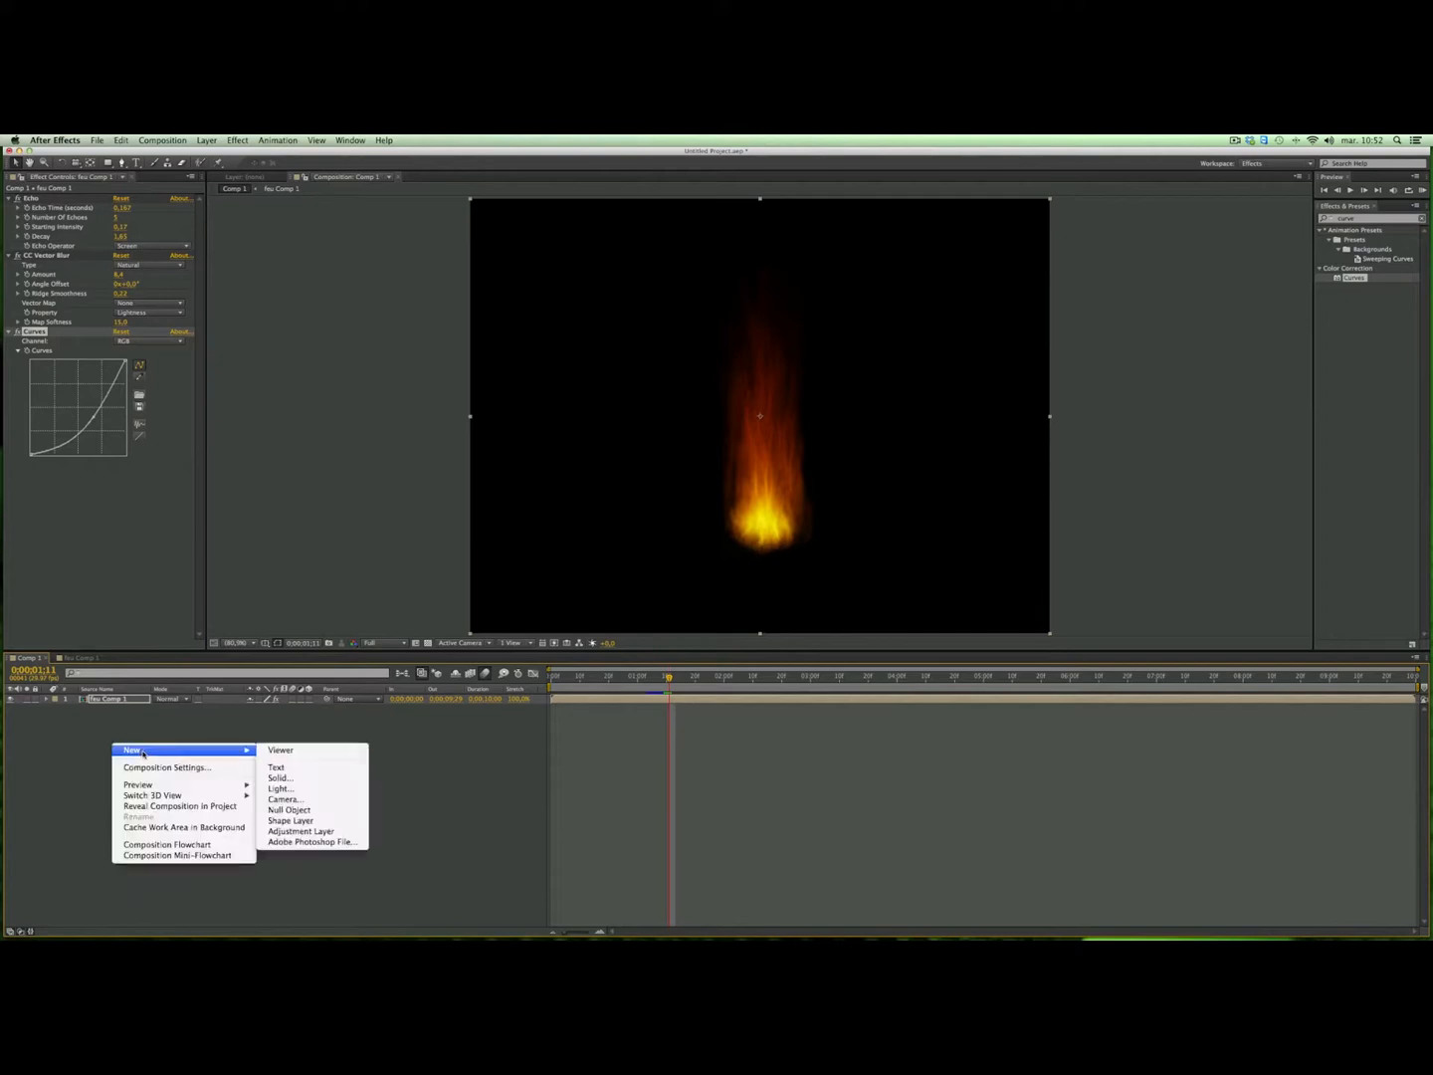
pyautogui.click(301, 778)
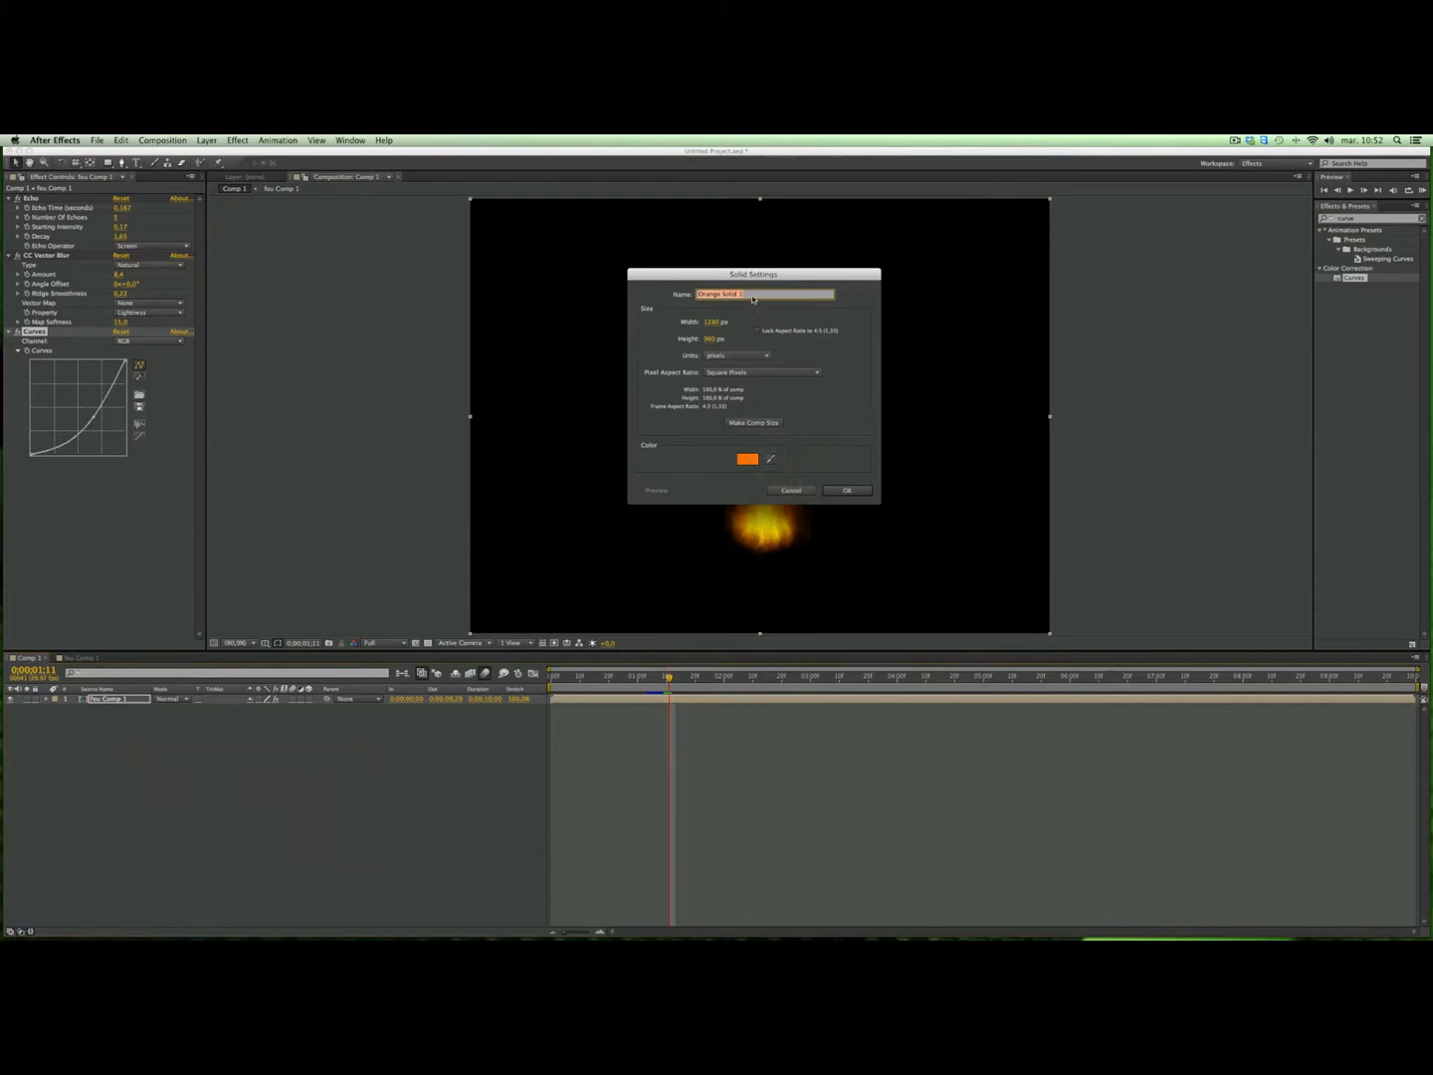
pyautogui.write('f')
pyautogui.click(847, 490)
# Step: Apply the Trapcode Particular effect to the smoke layer
pyautogui.click(237, 140)
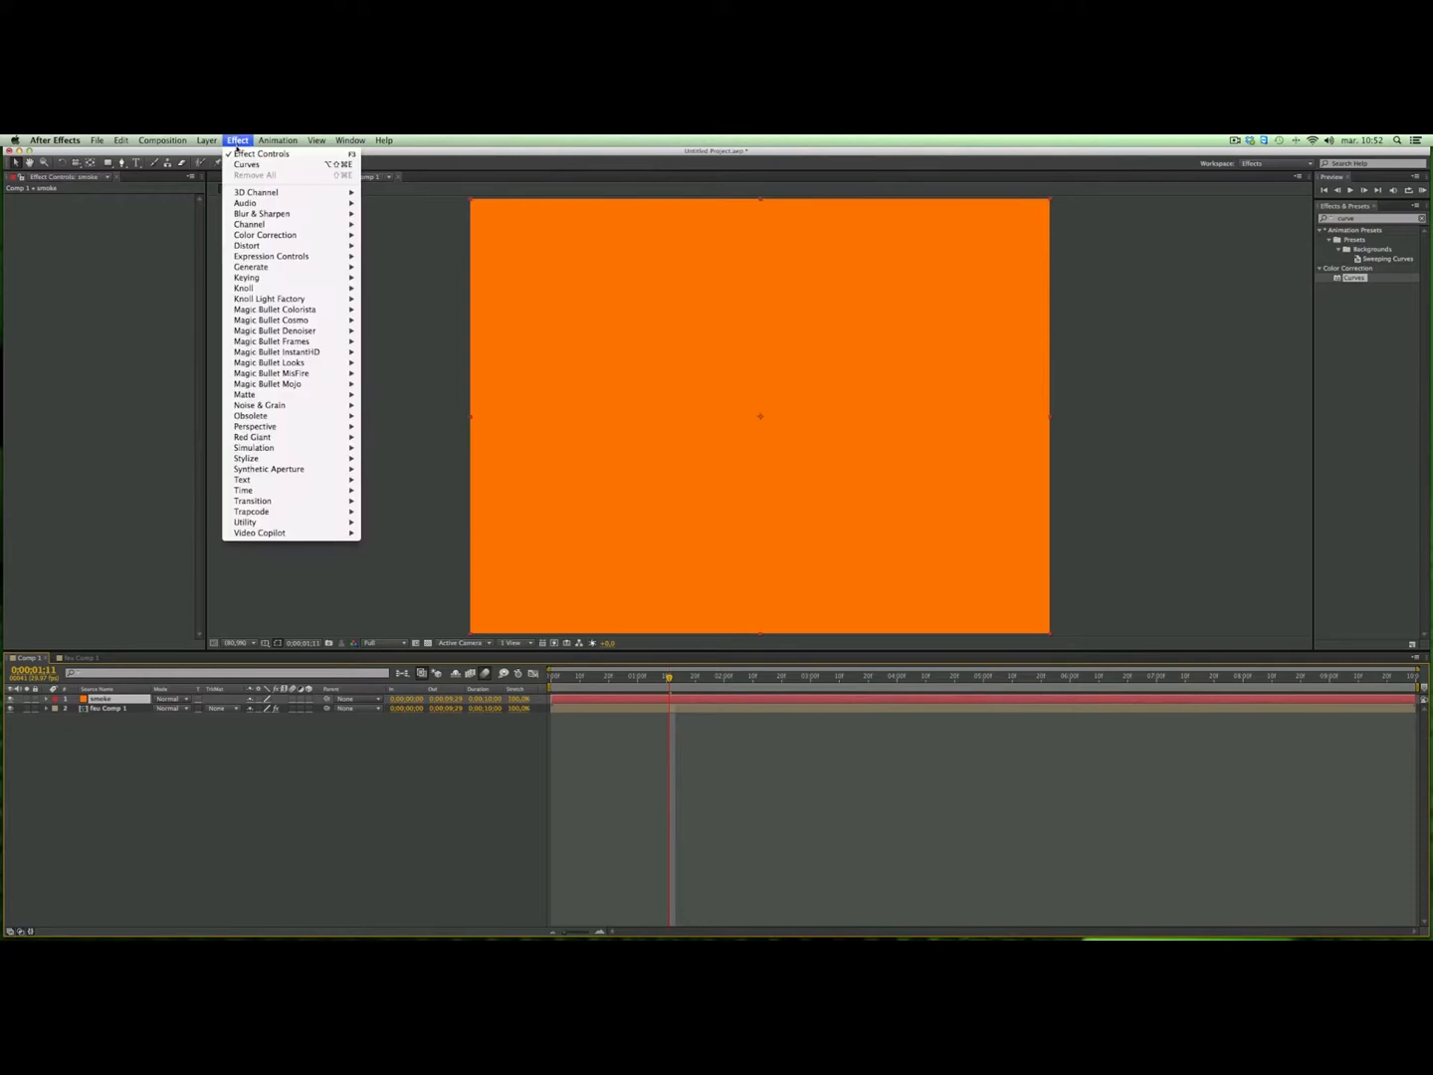
pyautogui.moveTo(321, 506)
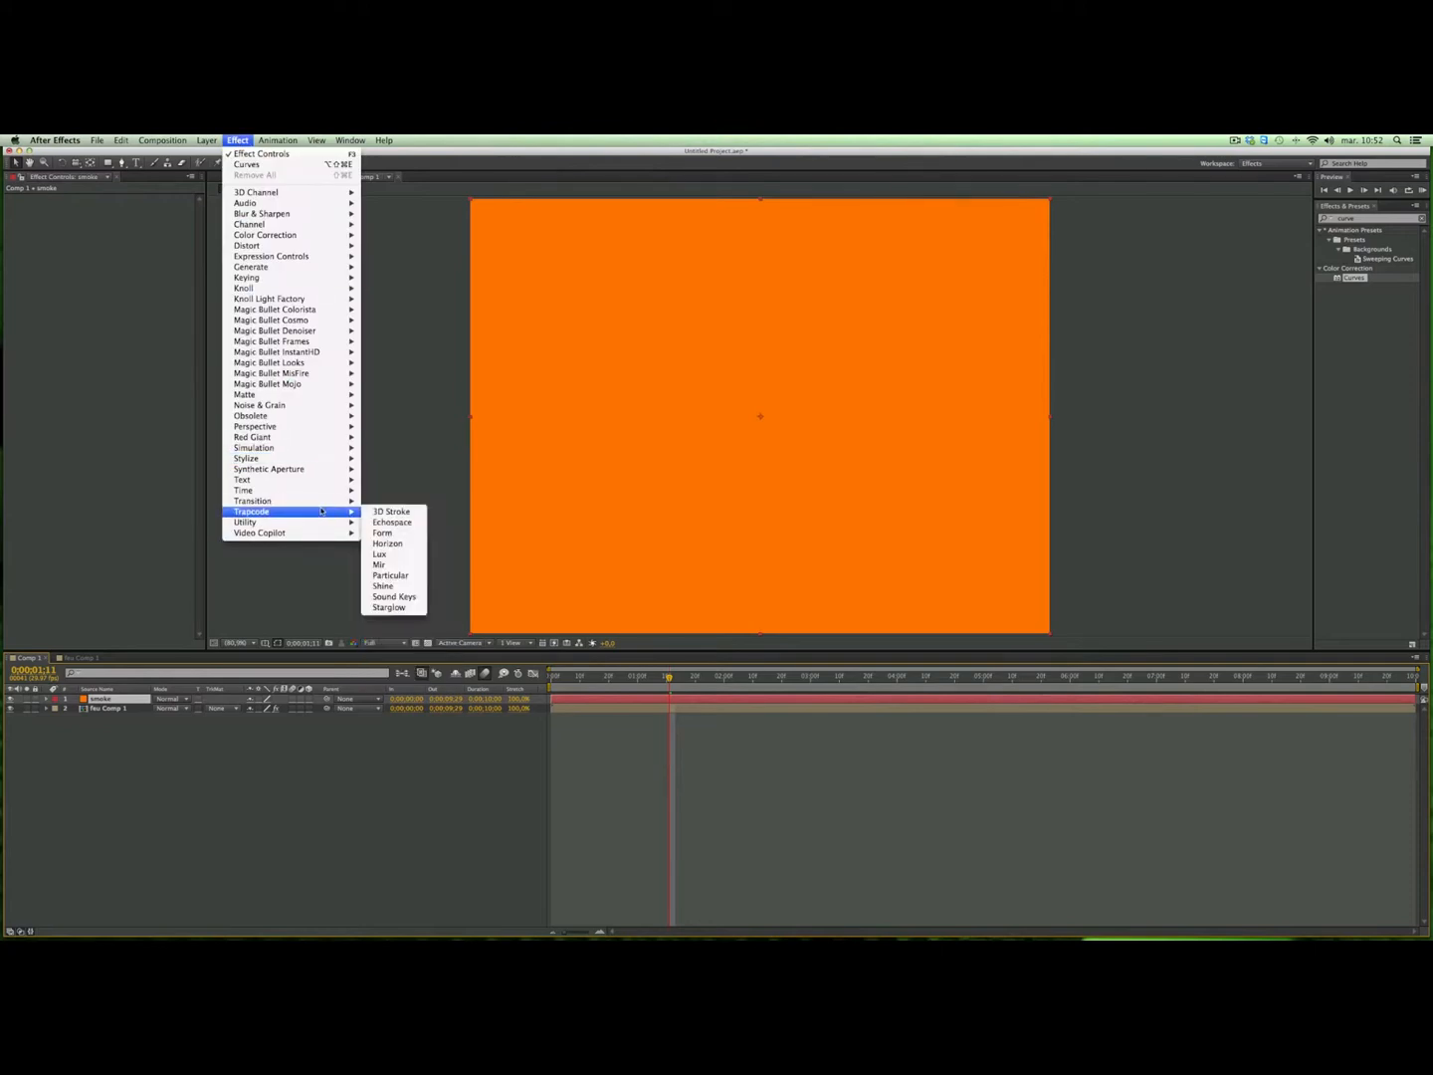
pyautogui.click(424, 569)
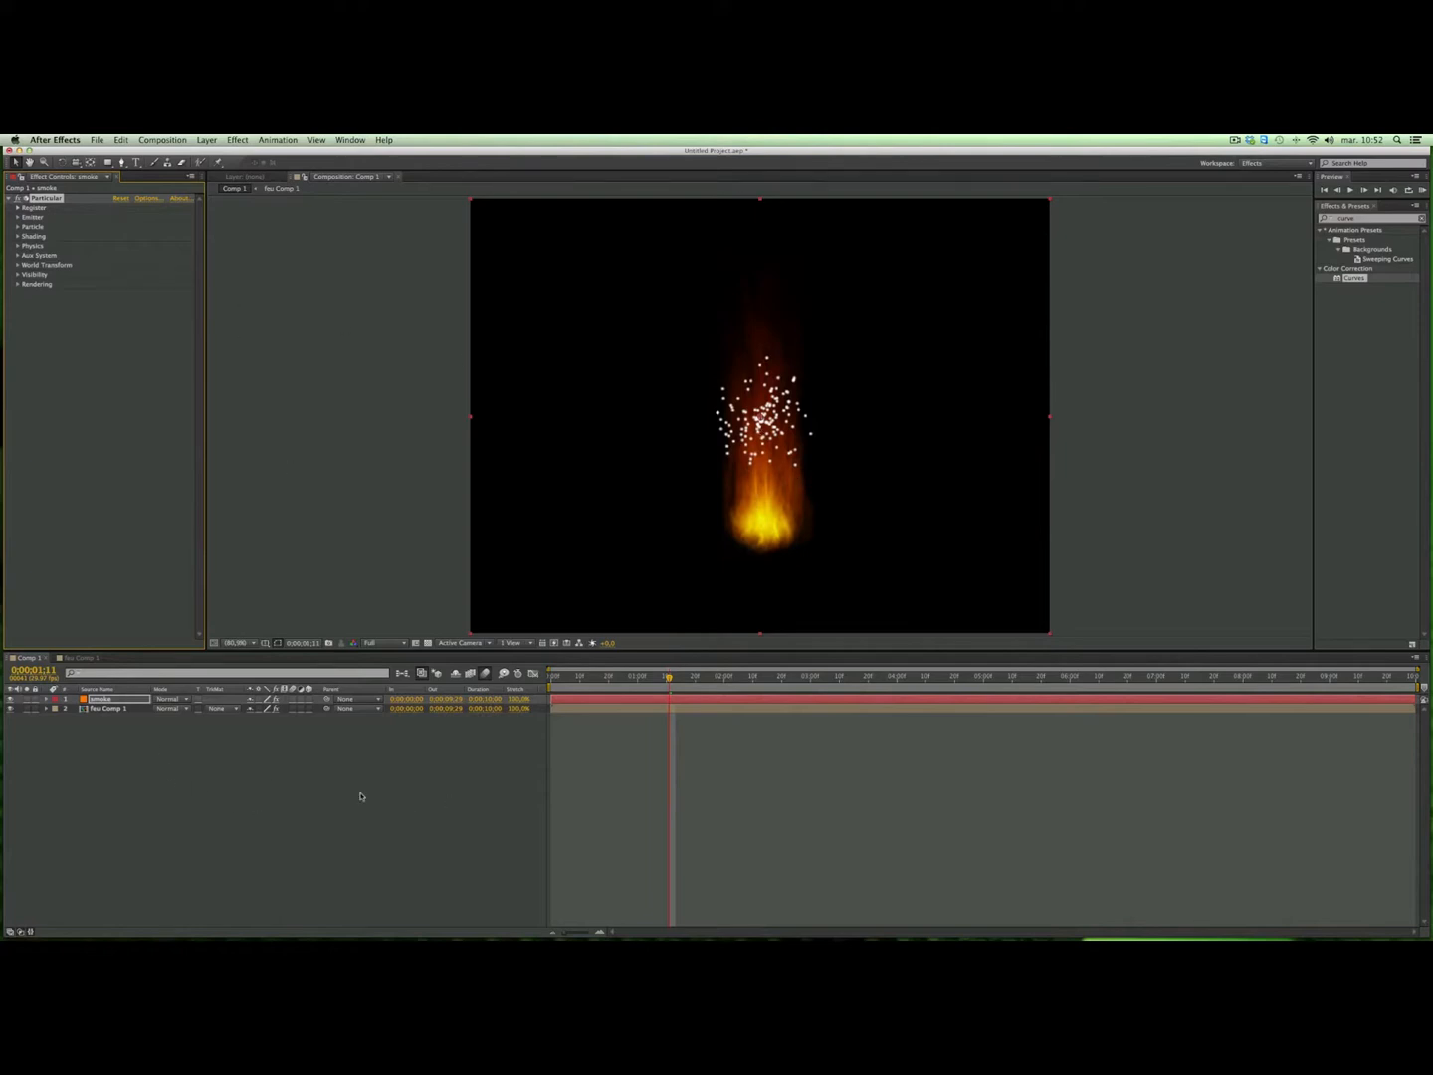
# Step: Add a point light named Emitter to Comp 1 for Particular to use as its particle source
pyautogui.click(18, 217)
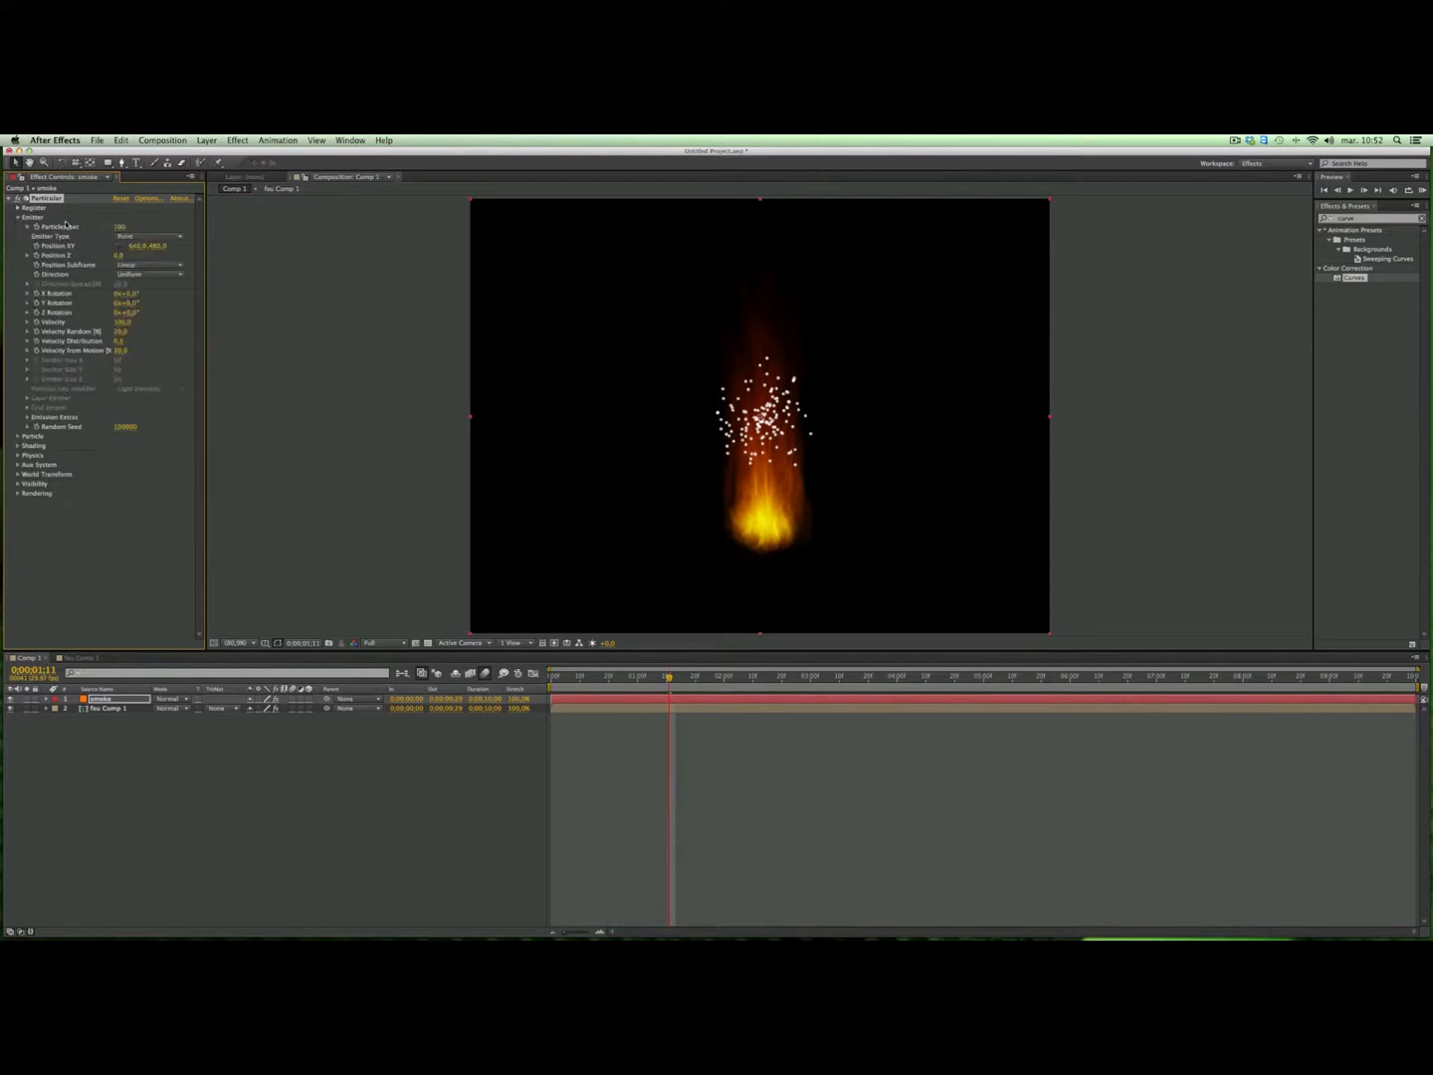
pyautogui.click(180, 239)
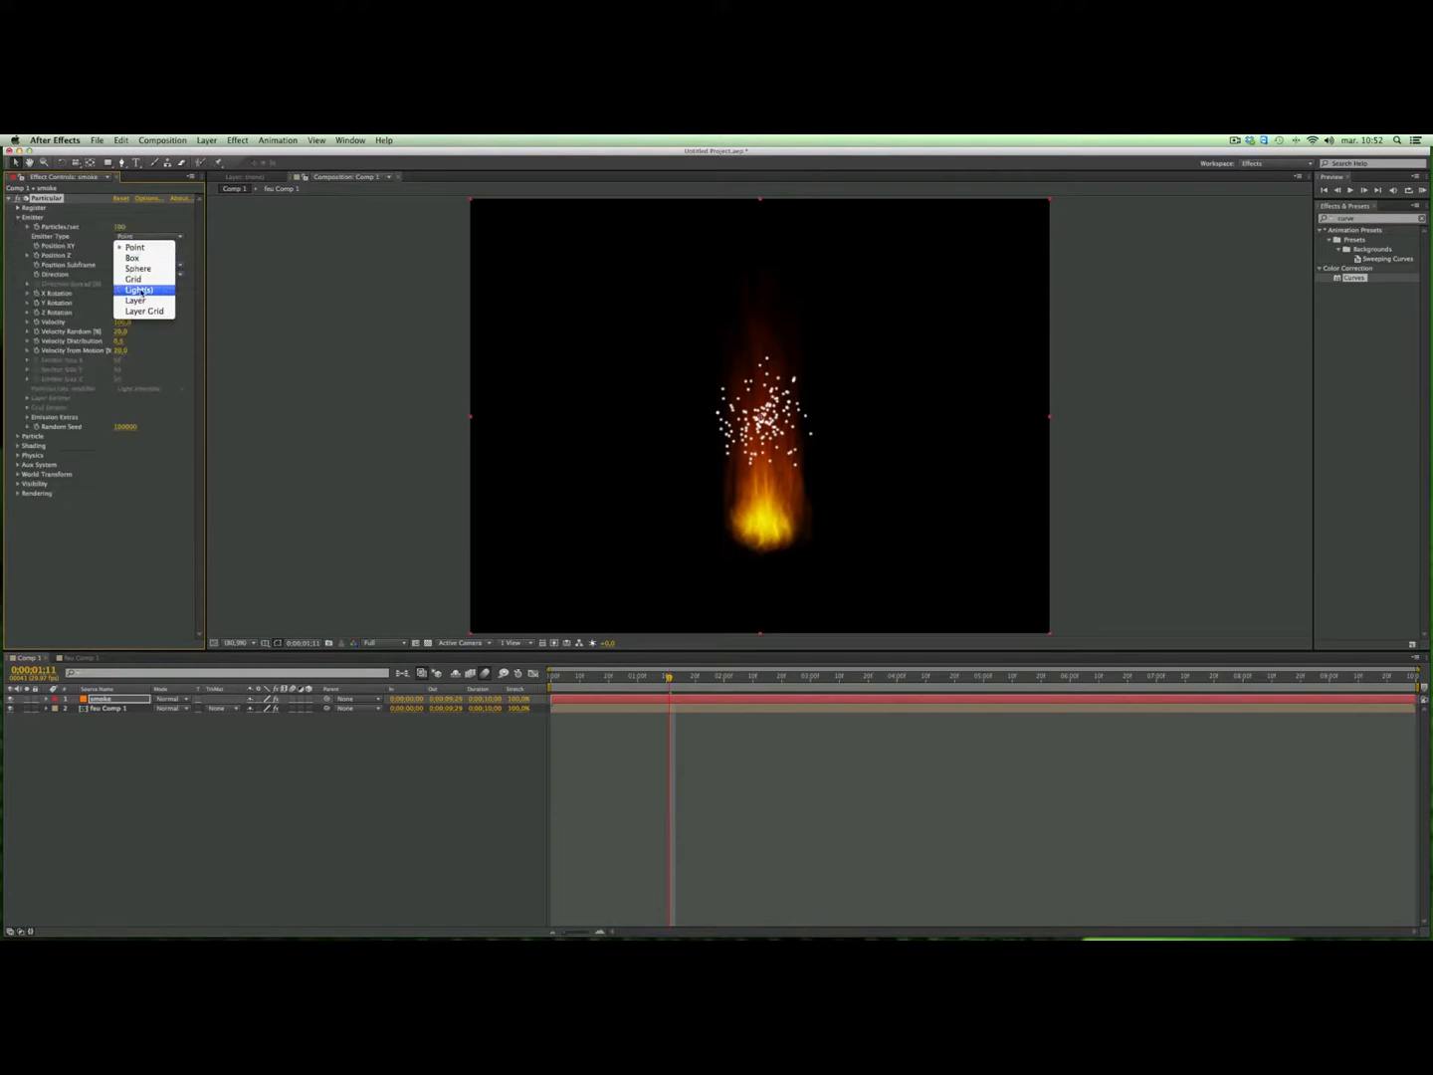
pyautogui.click(157, 768)
pyautogui.rightClick(106, 769)
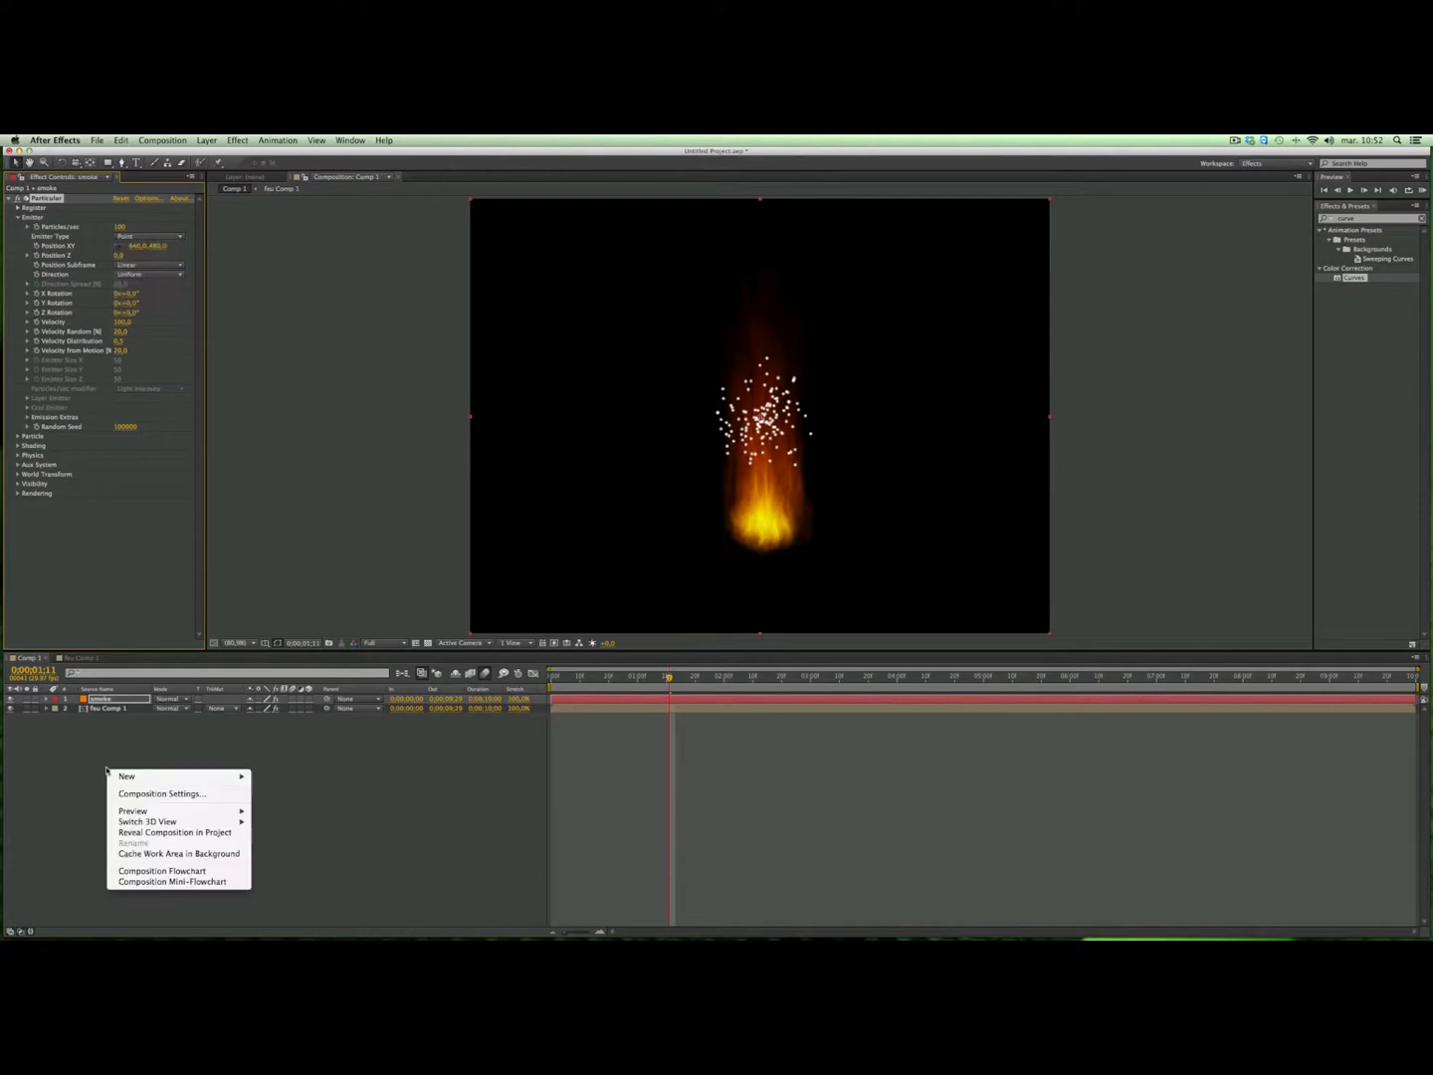
pyautogui.moveTo(135, 776)
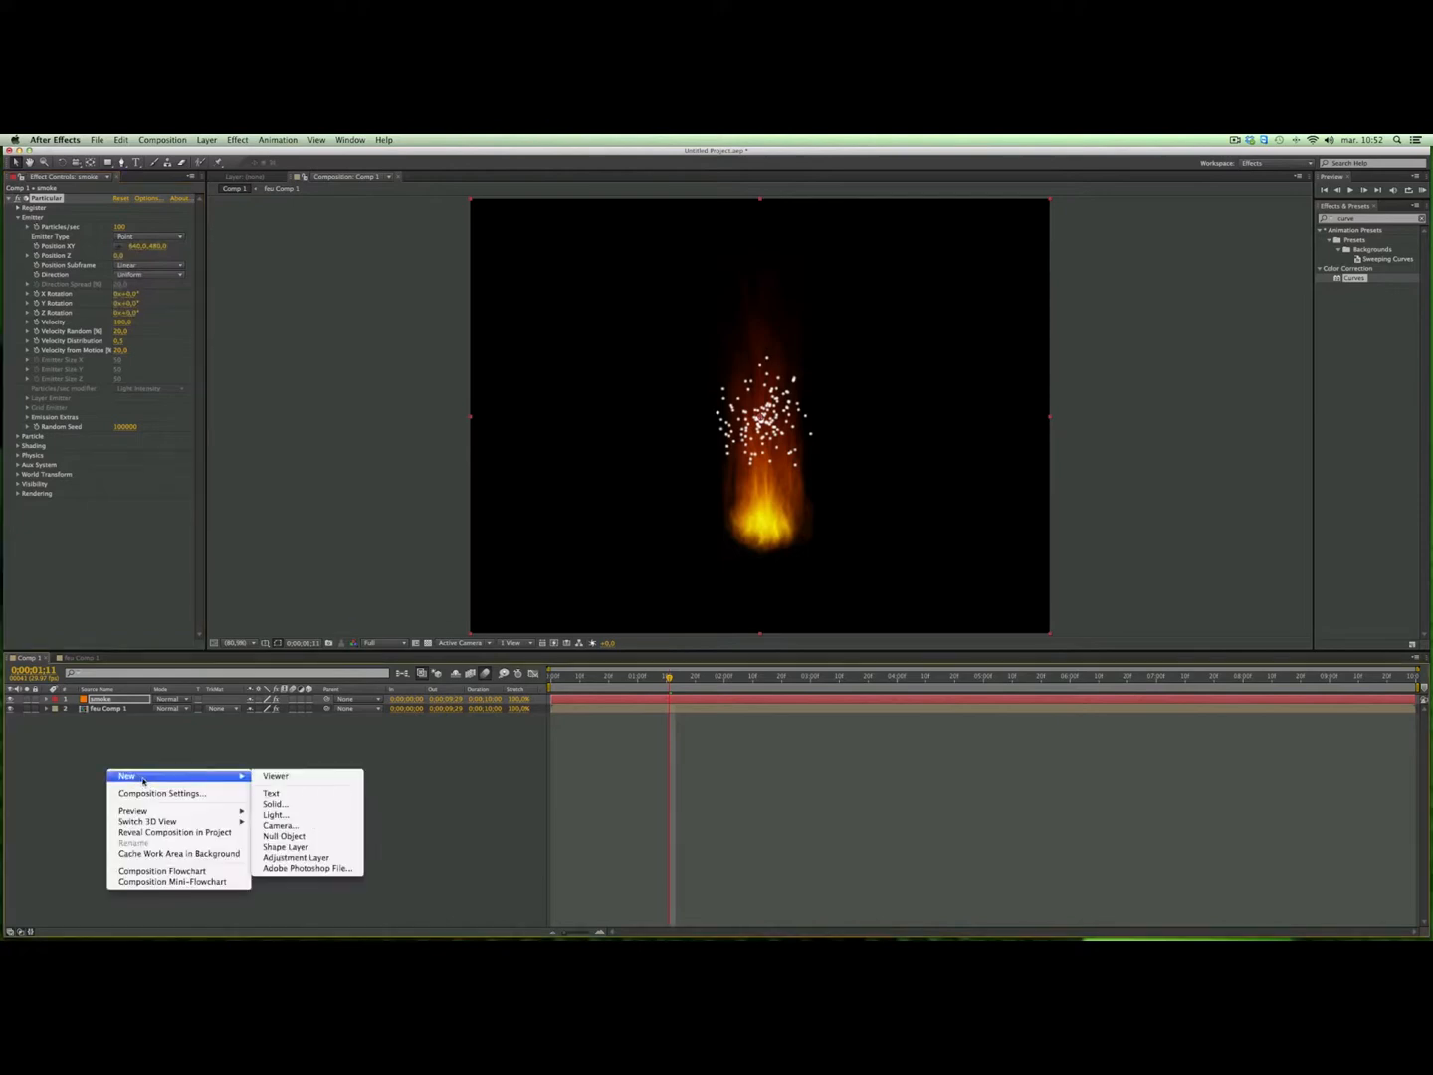
pyautogui.click(300, 820)
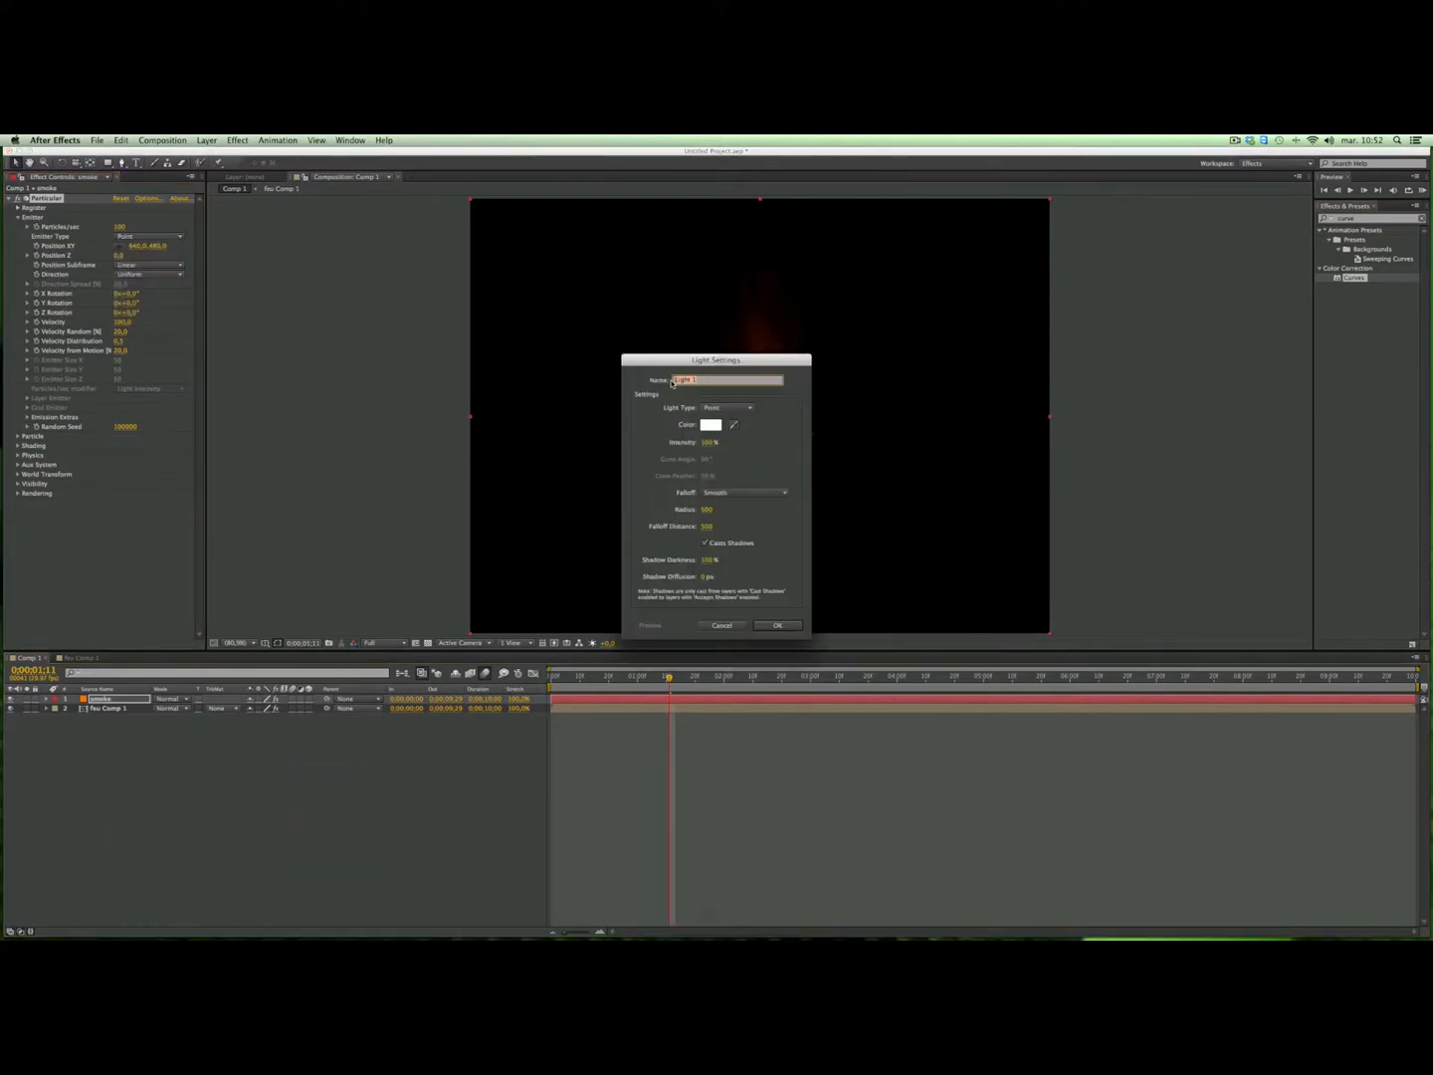
pyautogui.write('Emitter')
pyautogui.click(784, 626)
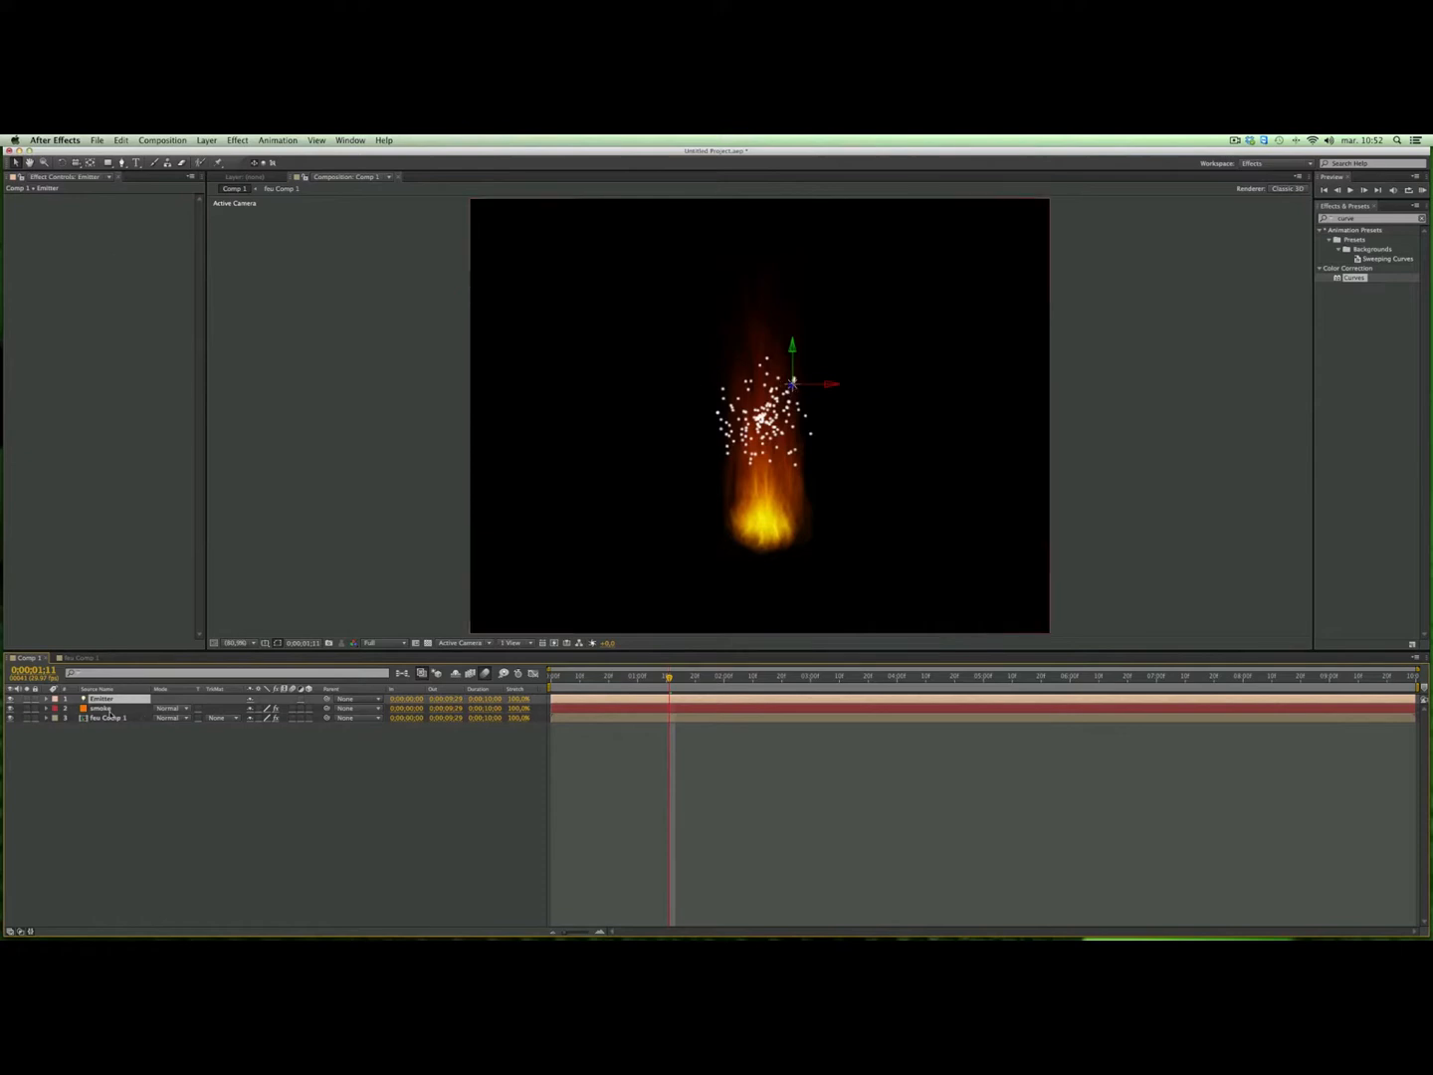
# Step: Set Particular's Emitter Type to Light(s) on the smoke layer and move the Emitter light down to the base of the fire
pyautogui.click(100, 709)
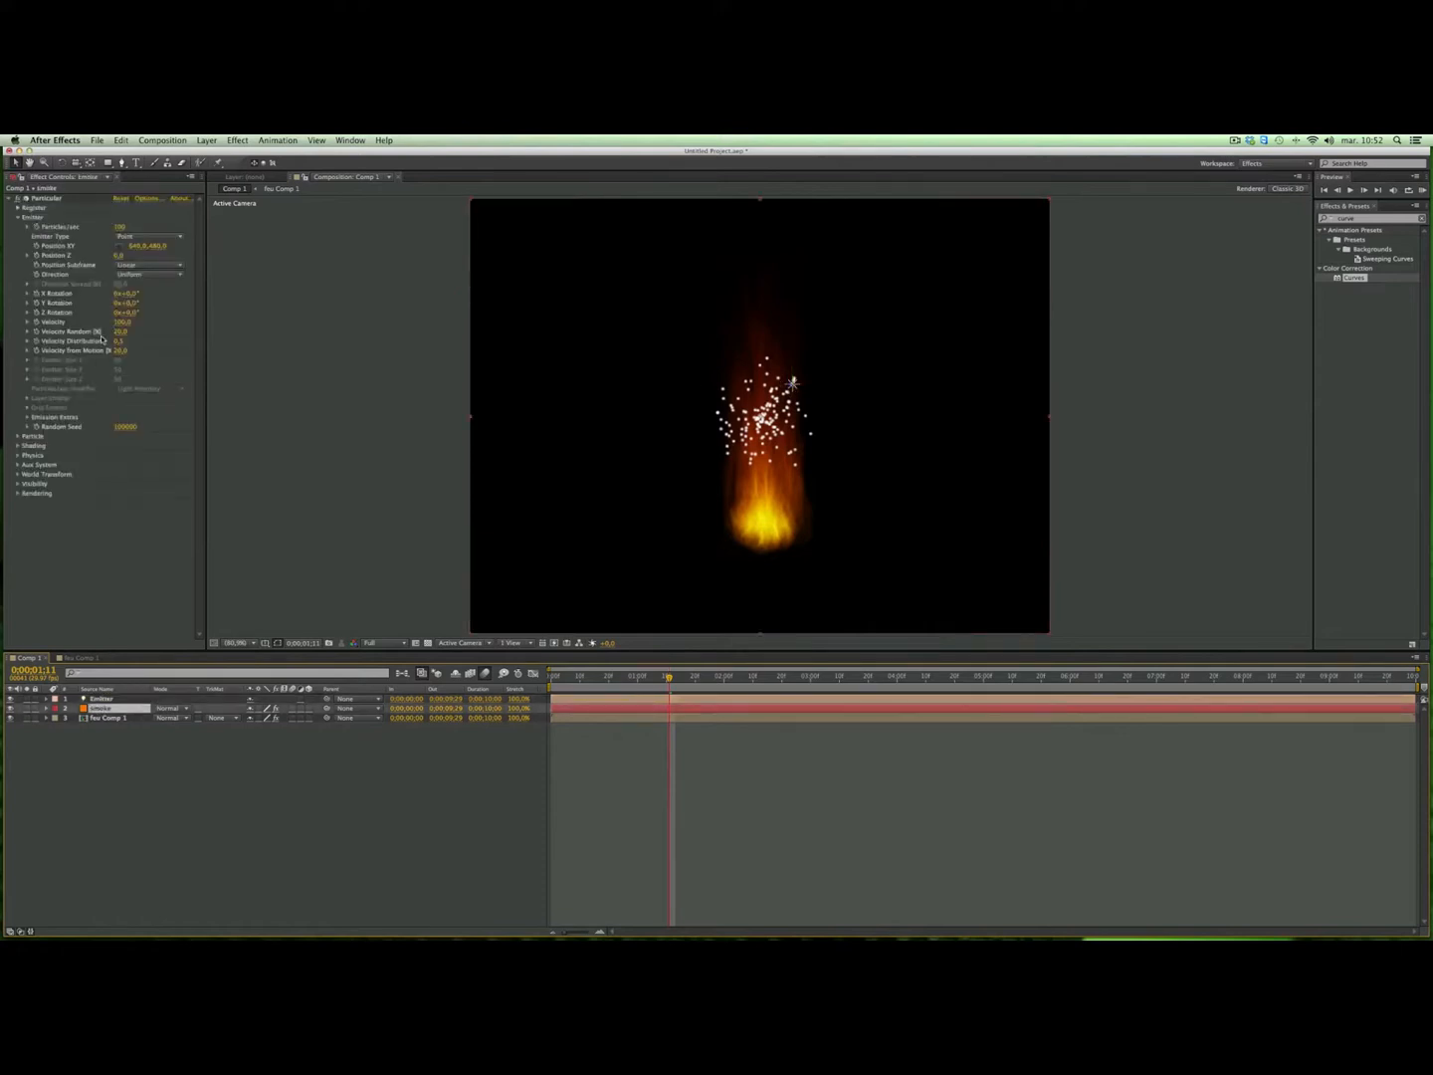
pyautogui.click(181, 237)
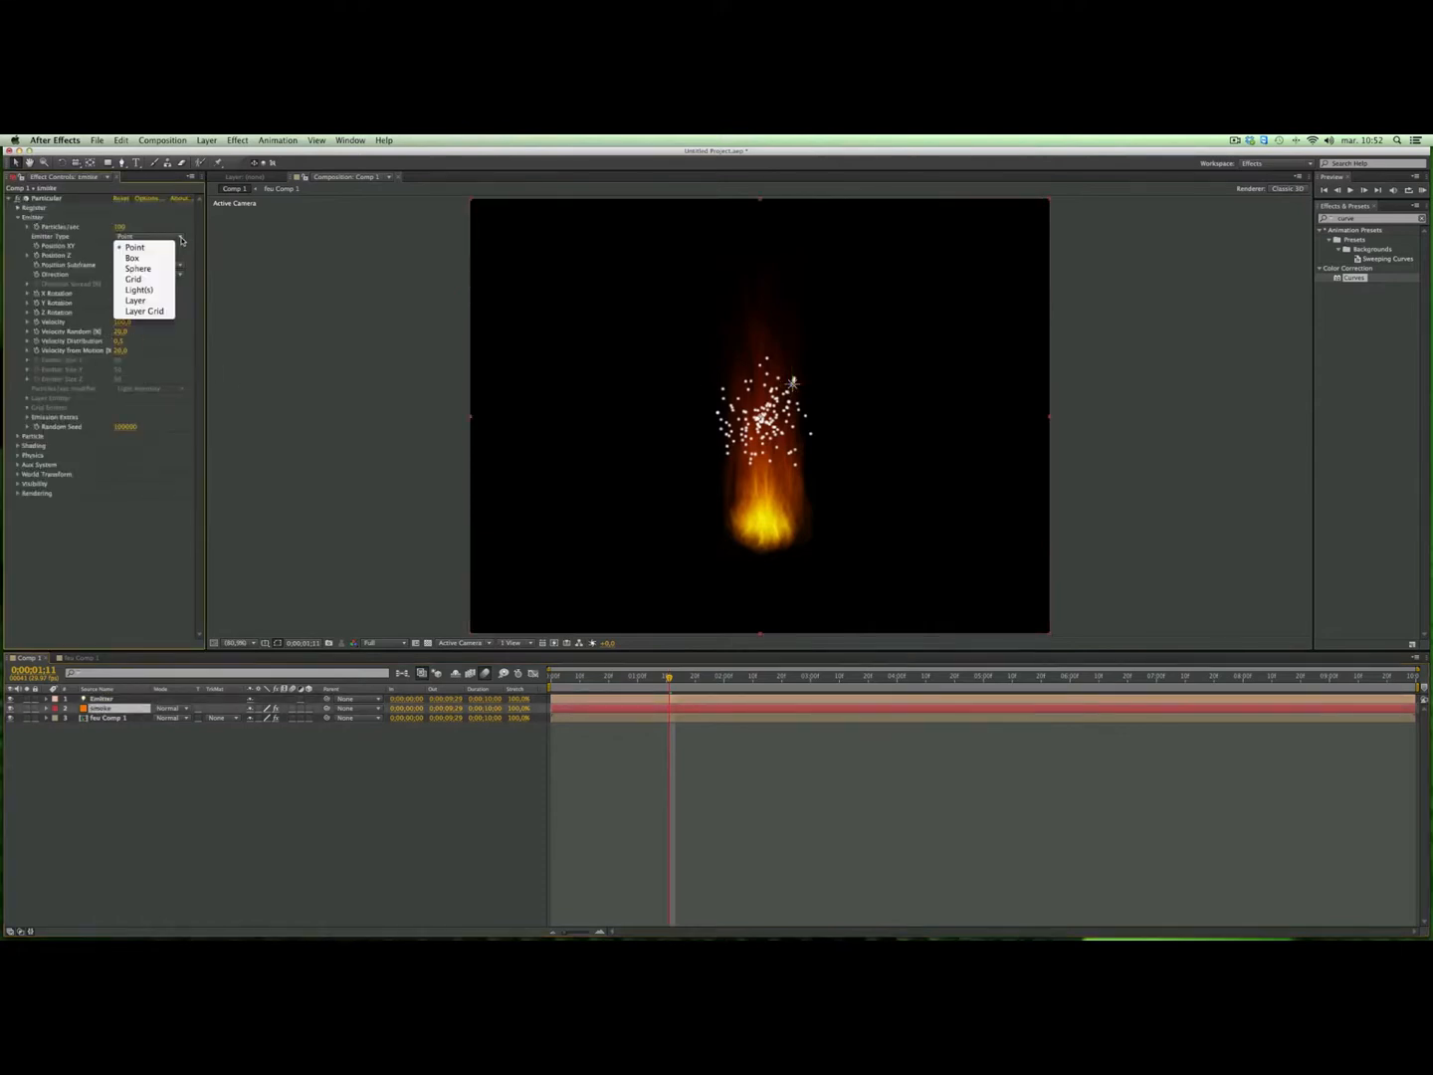
pyautogui.click(139, 289)
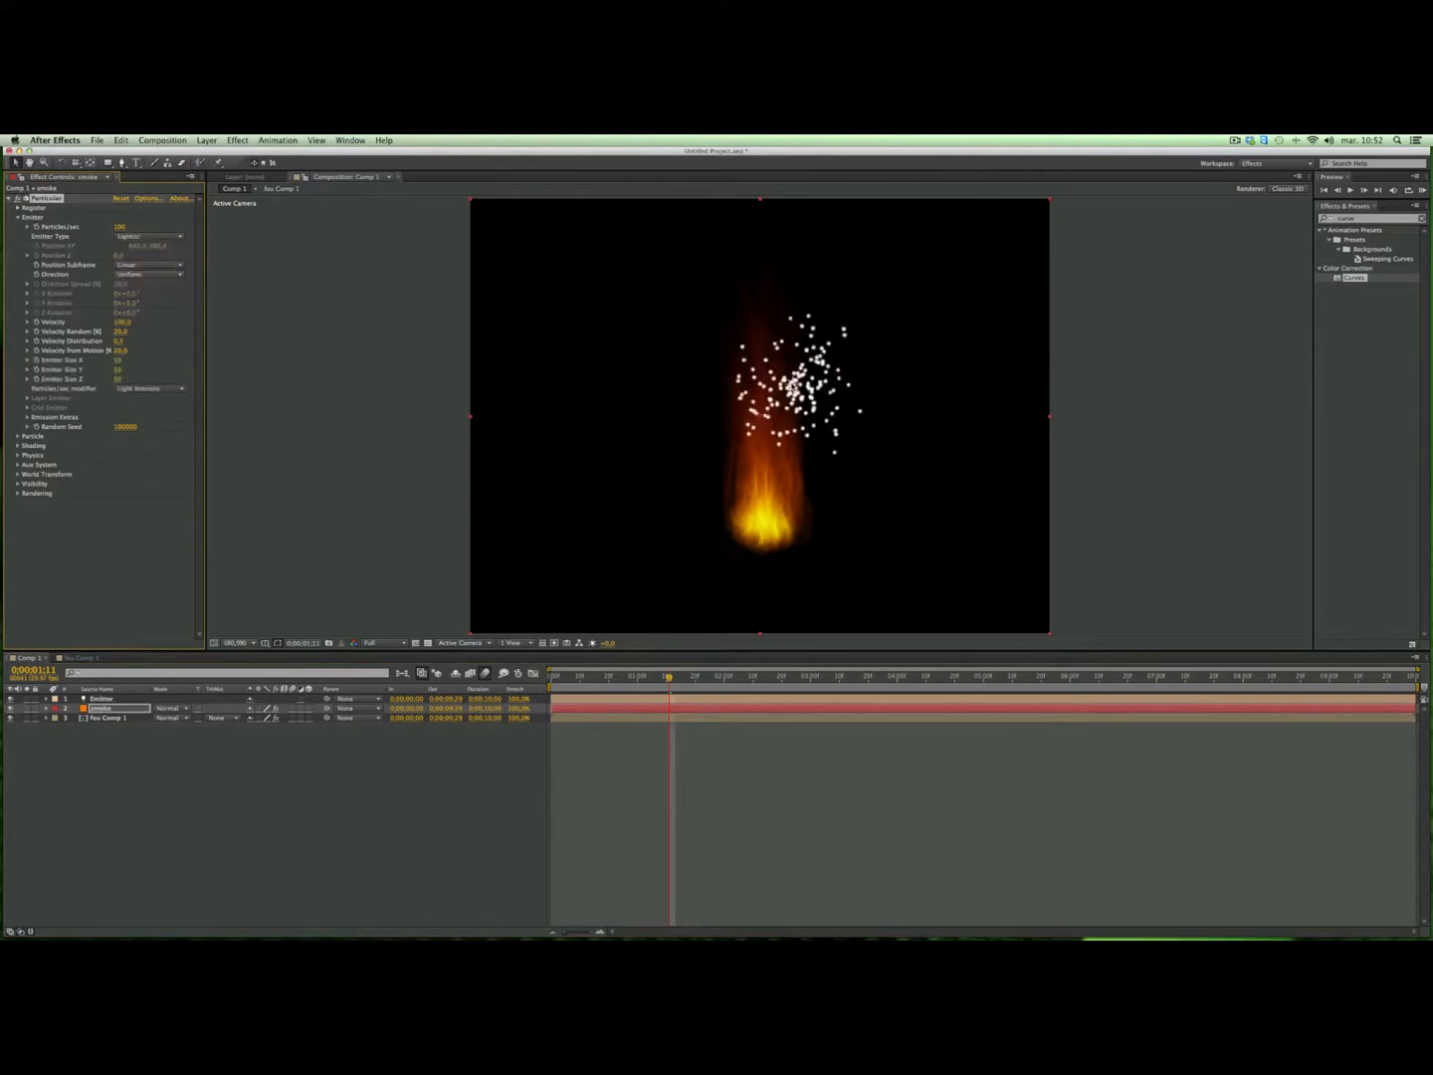
pyautogui.moveTo(793, 387); pyautogui.dragTo(764, 530)
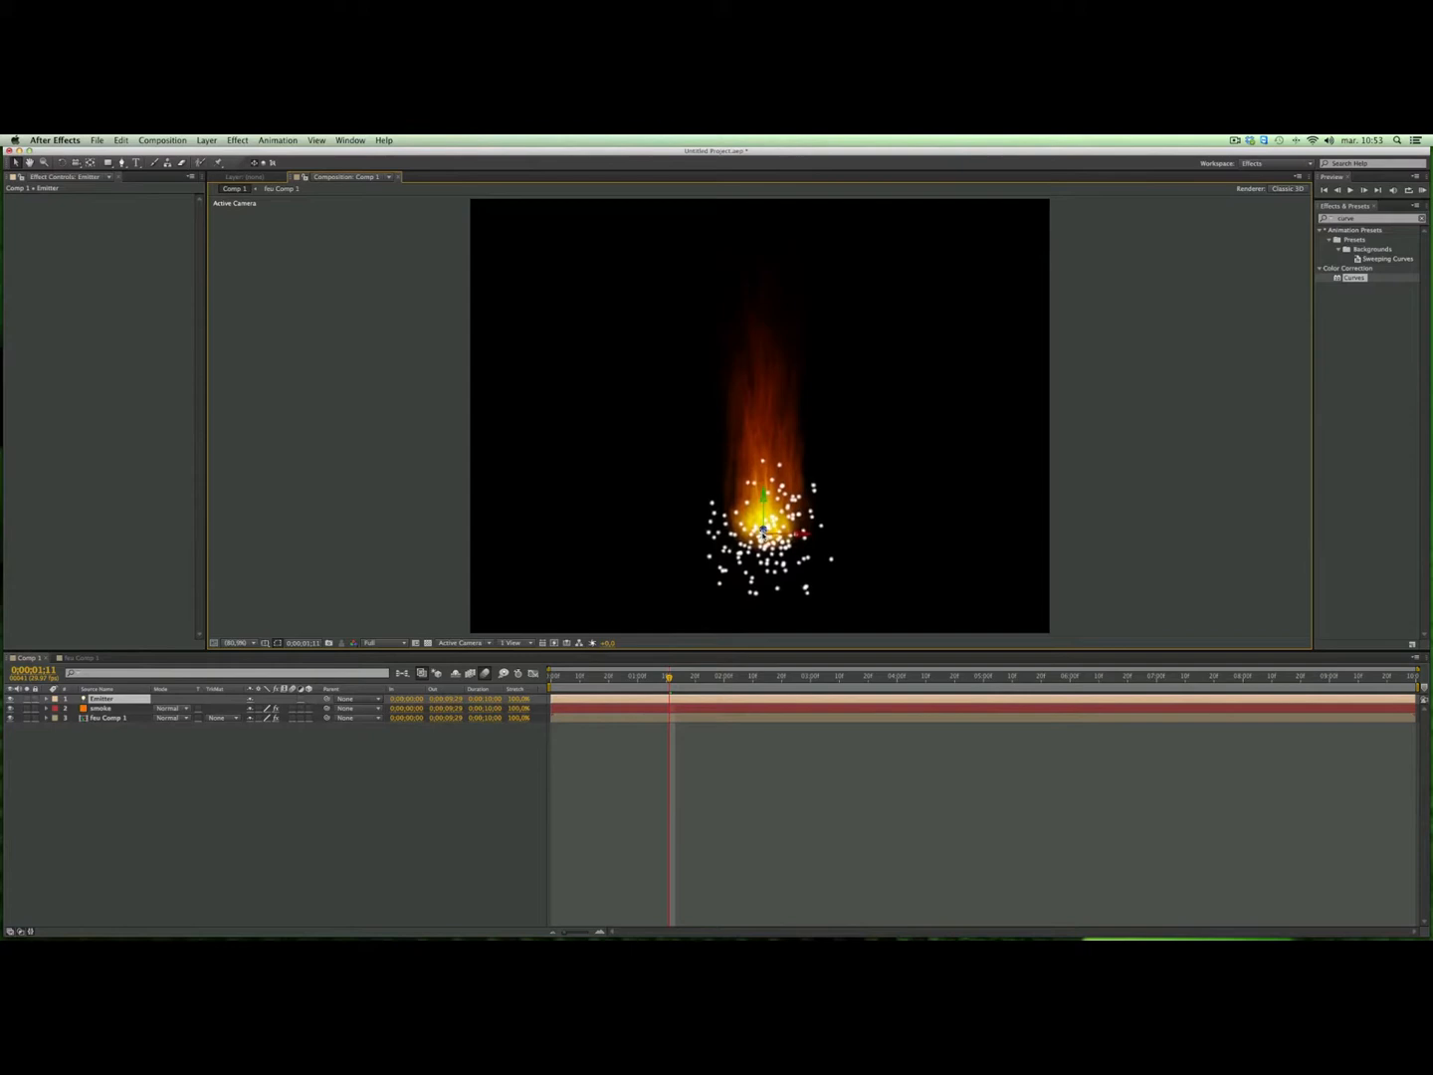
pyautogui.press('Return')
# Step: Set the smoke layer's Particle Type to Cloudlet in Particular
pyautogui.click(102, 709)
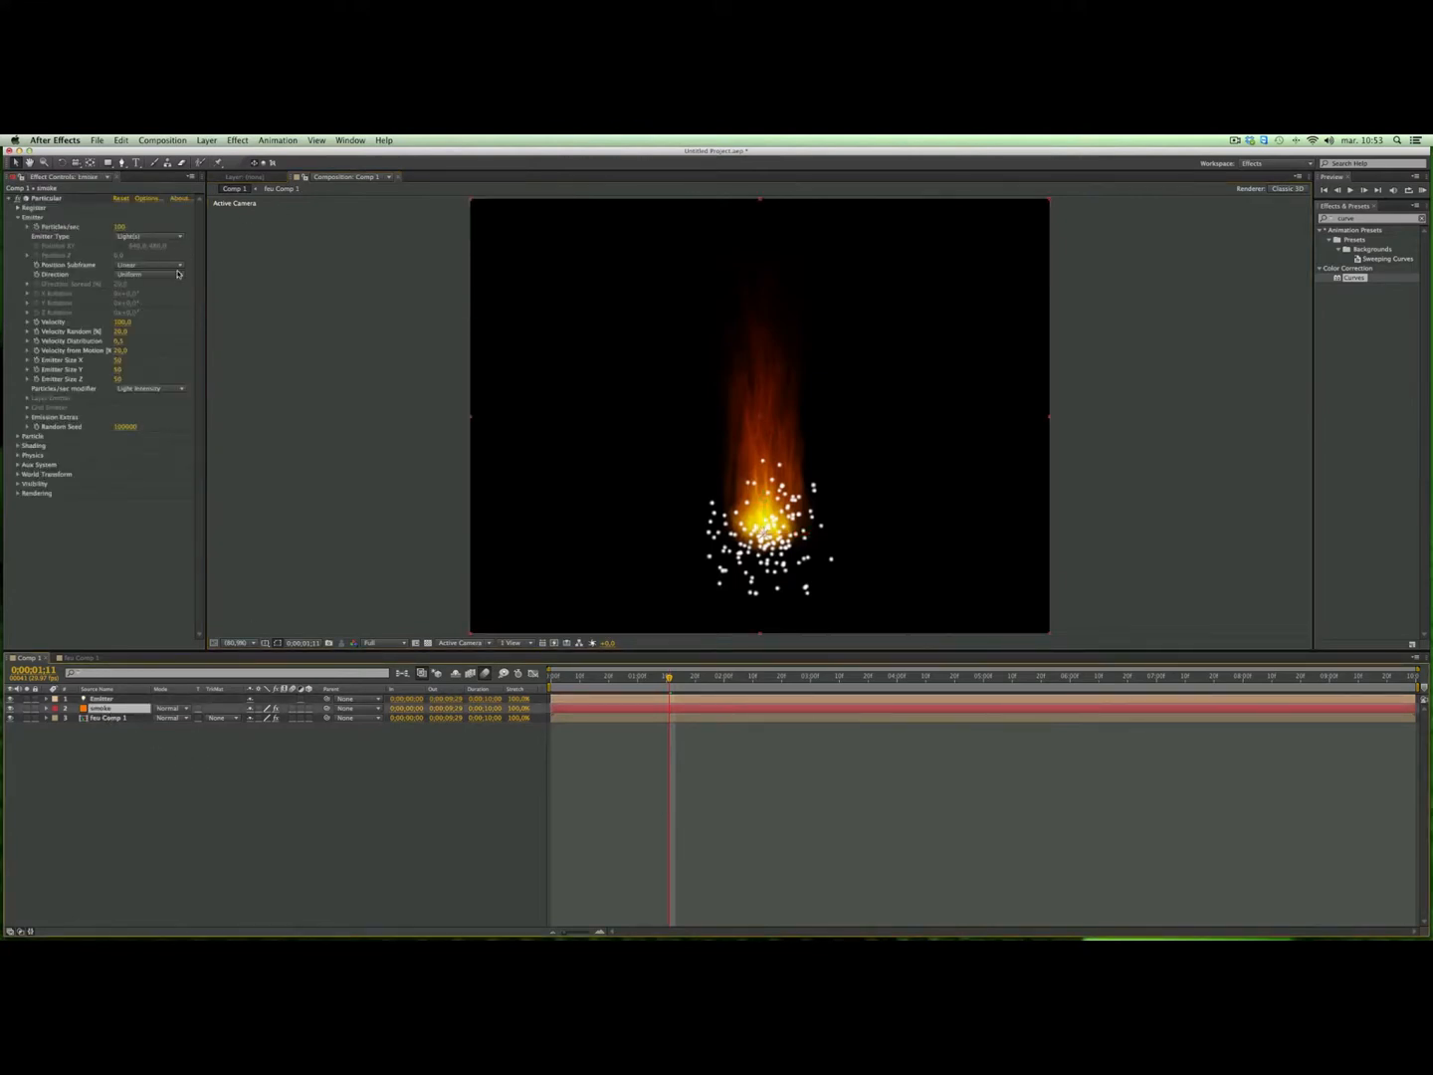
pyautogui.click(18, 437)
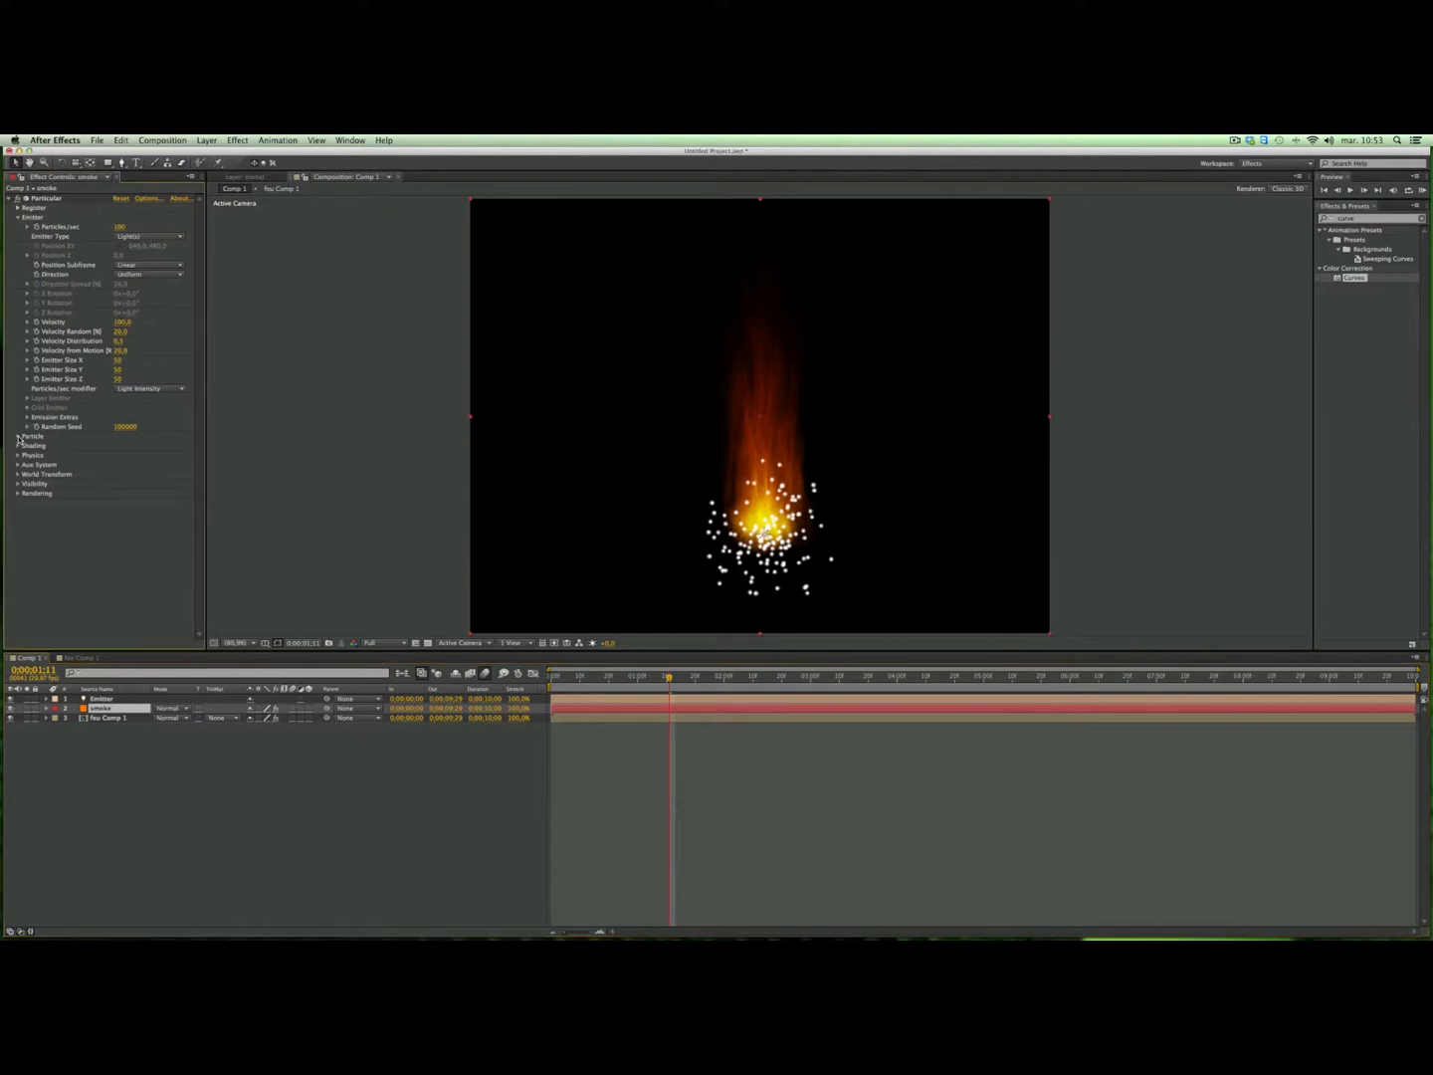
pyautogui.click(187, 466)
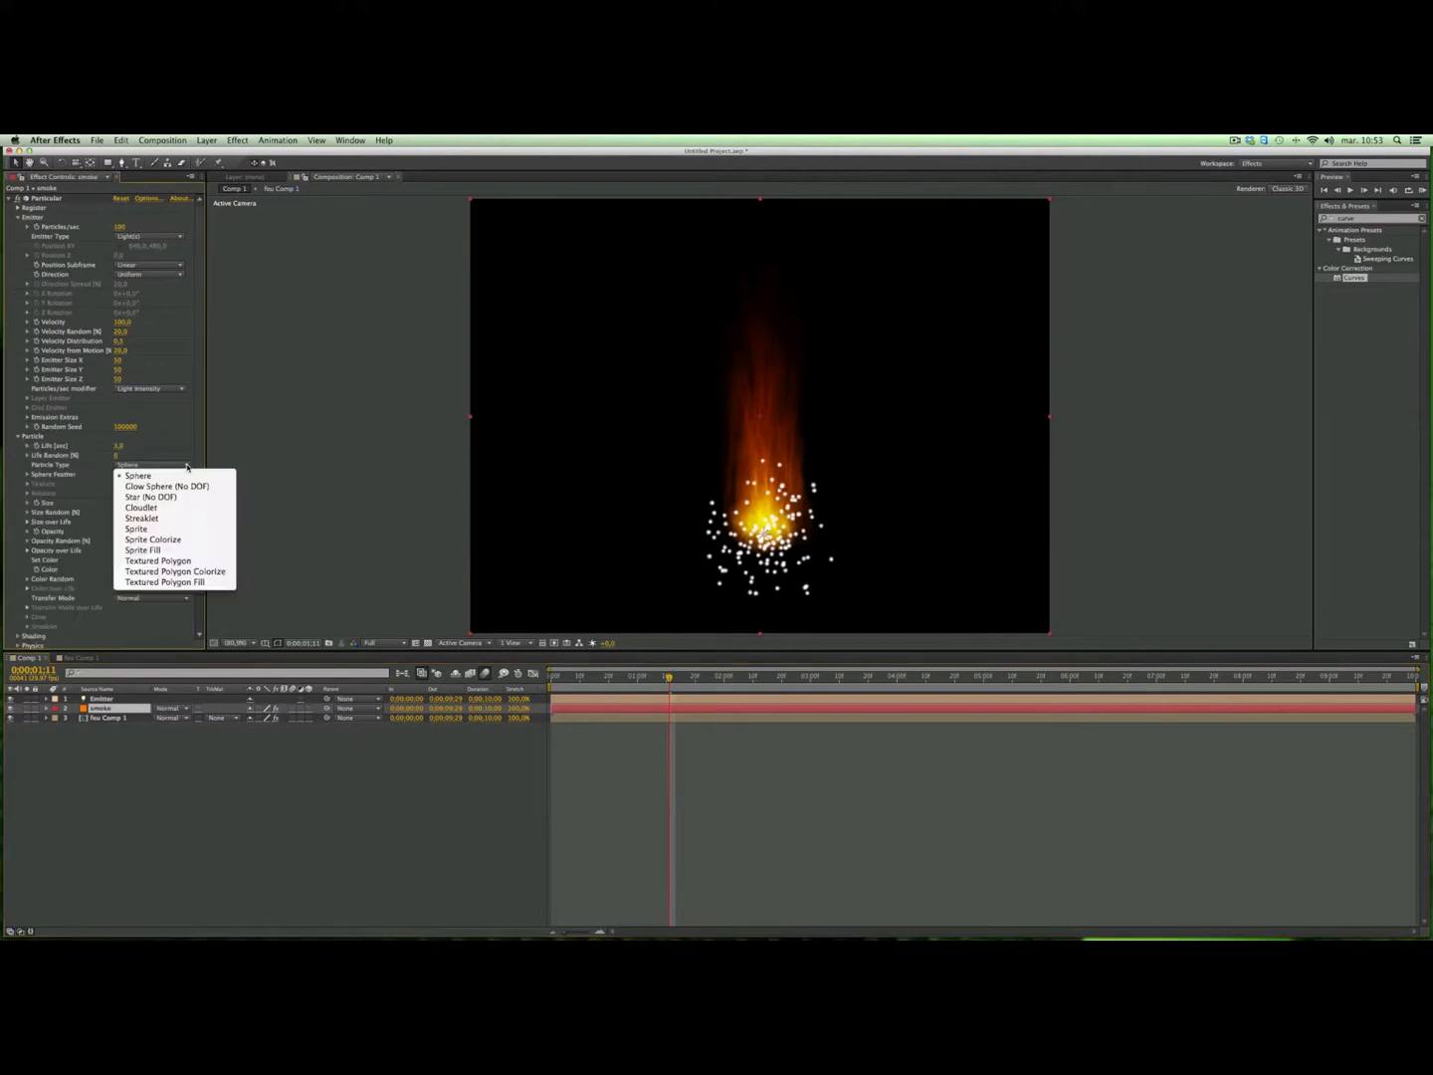
pyautogui.click(154, 509)
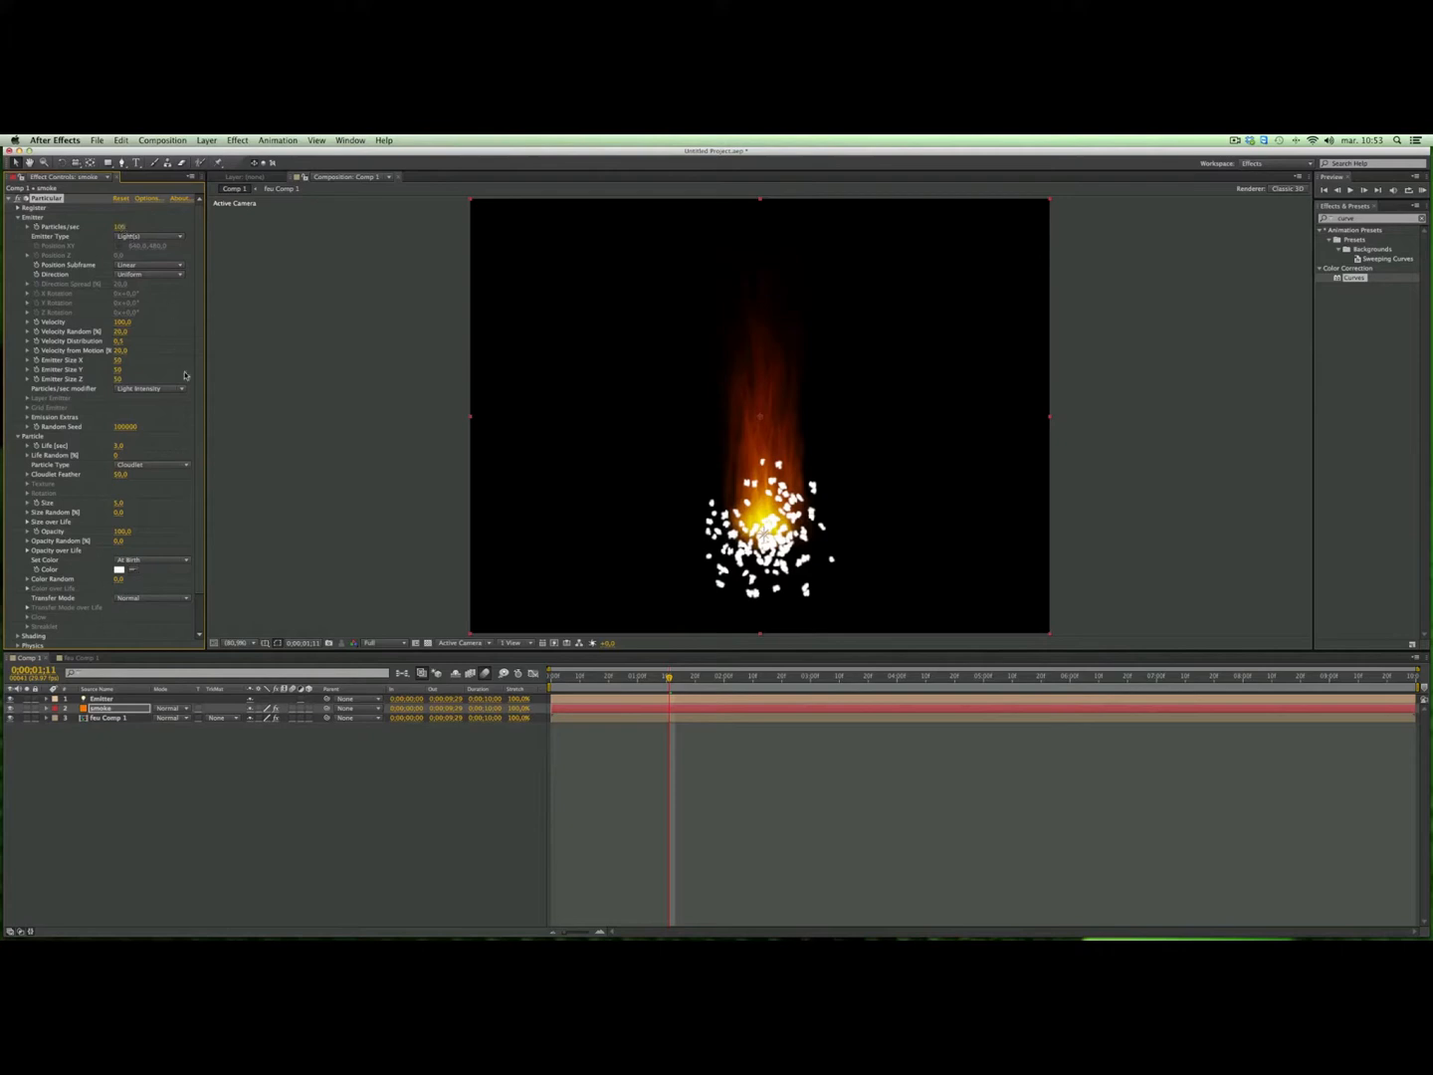
# Step: Set the smoke particles' Life to about 0.9 seconds, Cloudlet Feather to about 98 and Size to about 15
pyautogui.click(117, 446)
pyautogui.write('6')
pyautogui.press('Return')
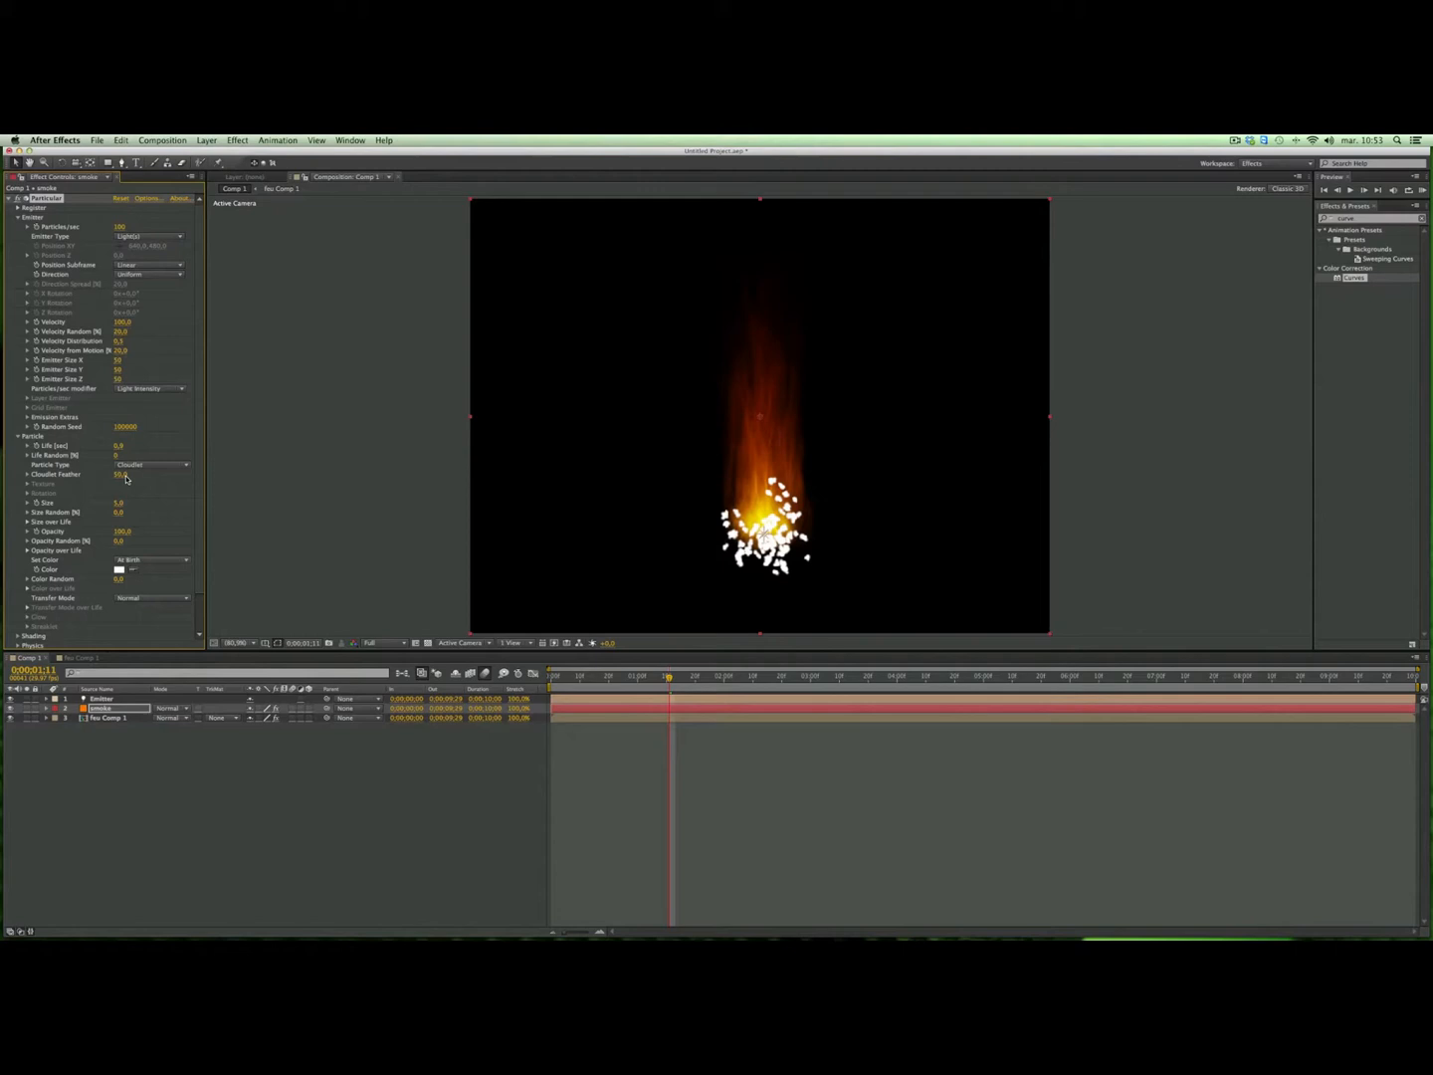
pyautogui.moveTo(126, 480); pyautogui.dragTo(163, 483)
pyautogui.moveTo(119, 505); pyautogui.dragTo(127, 505)
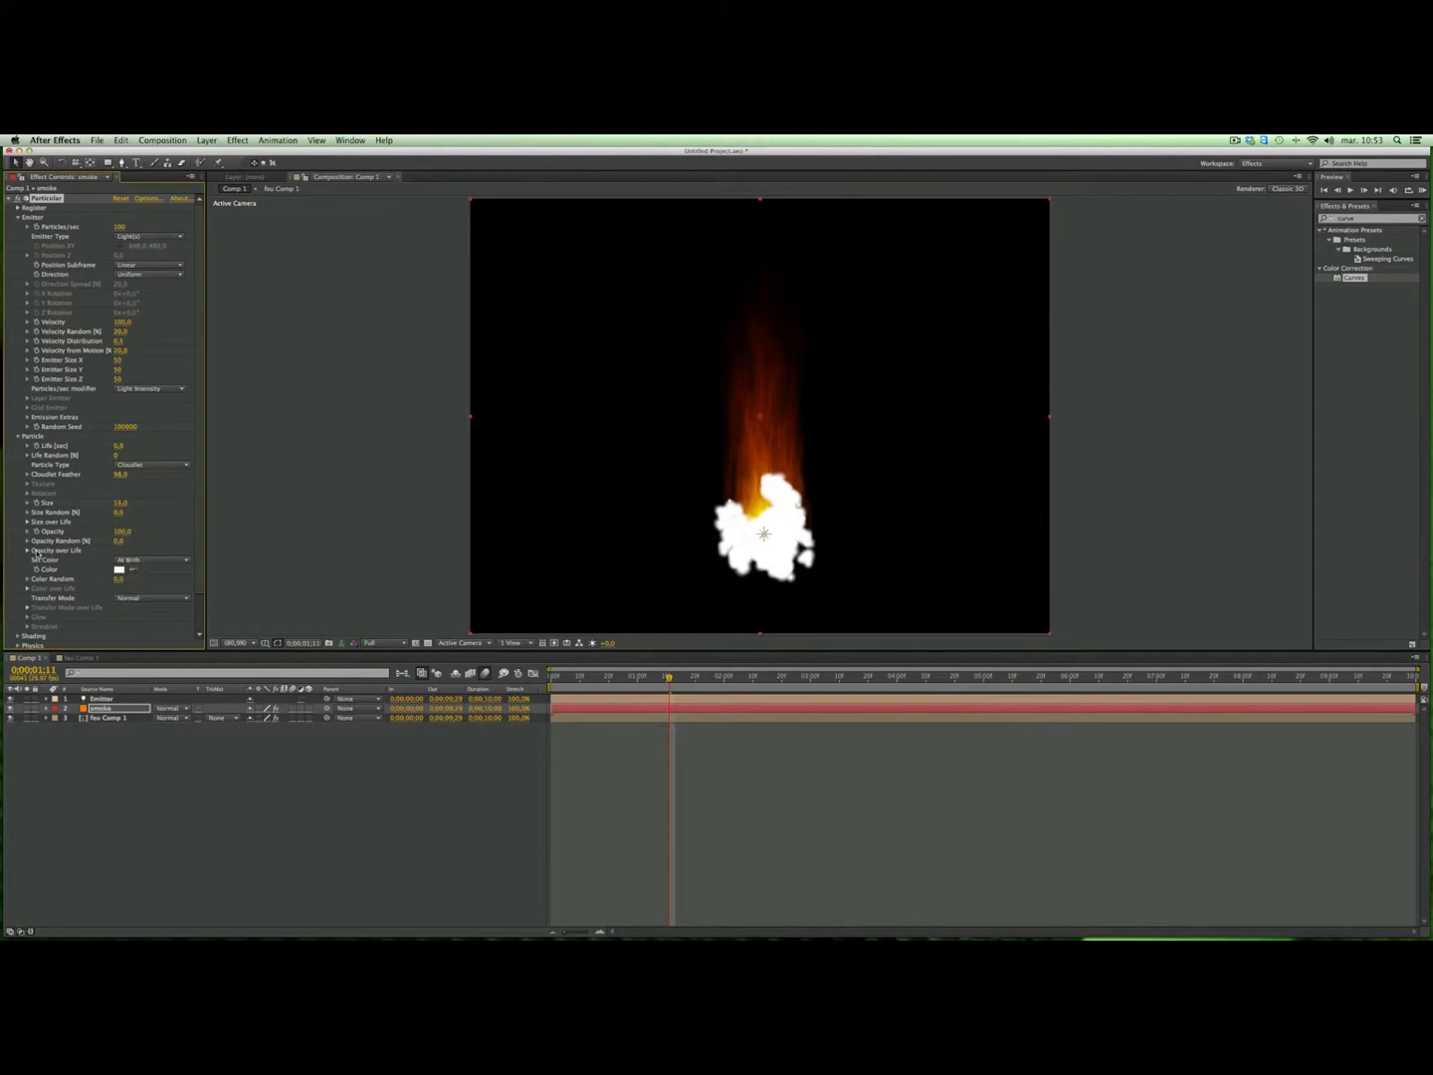
# Step: Give the smoke's Opacity over Life a descending ramp and set the particle Color to a near-black dark red
pyautogui.click(28, 551)
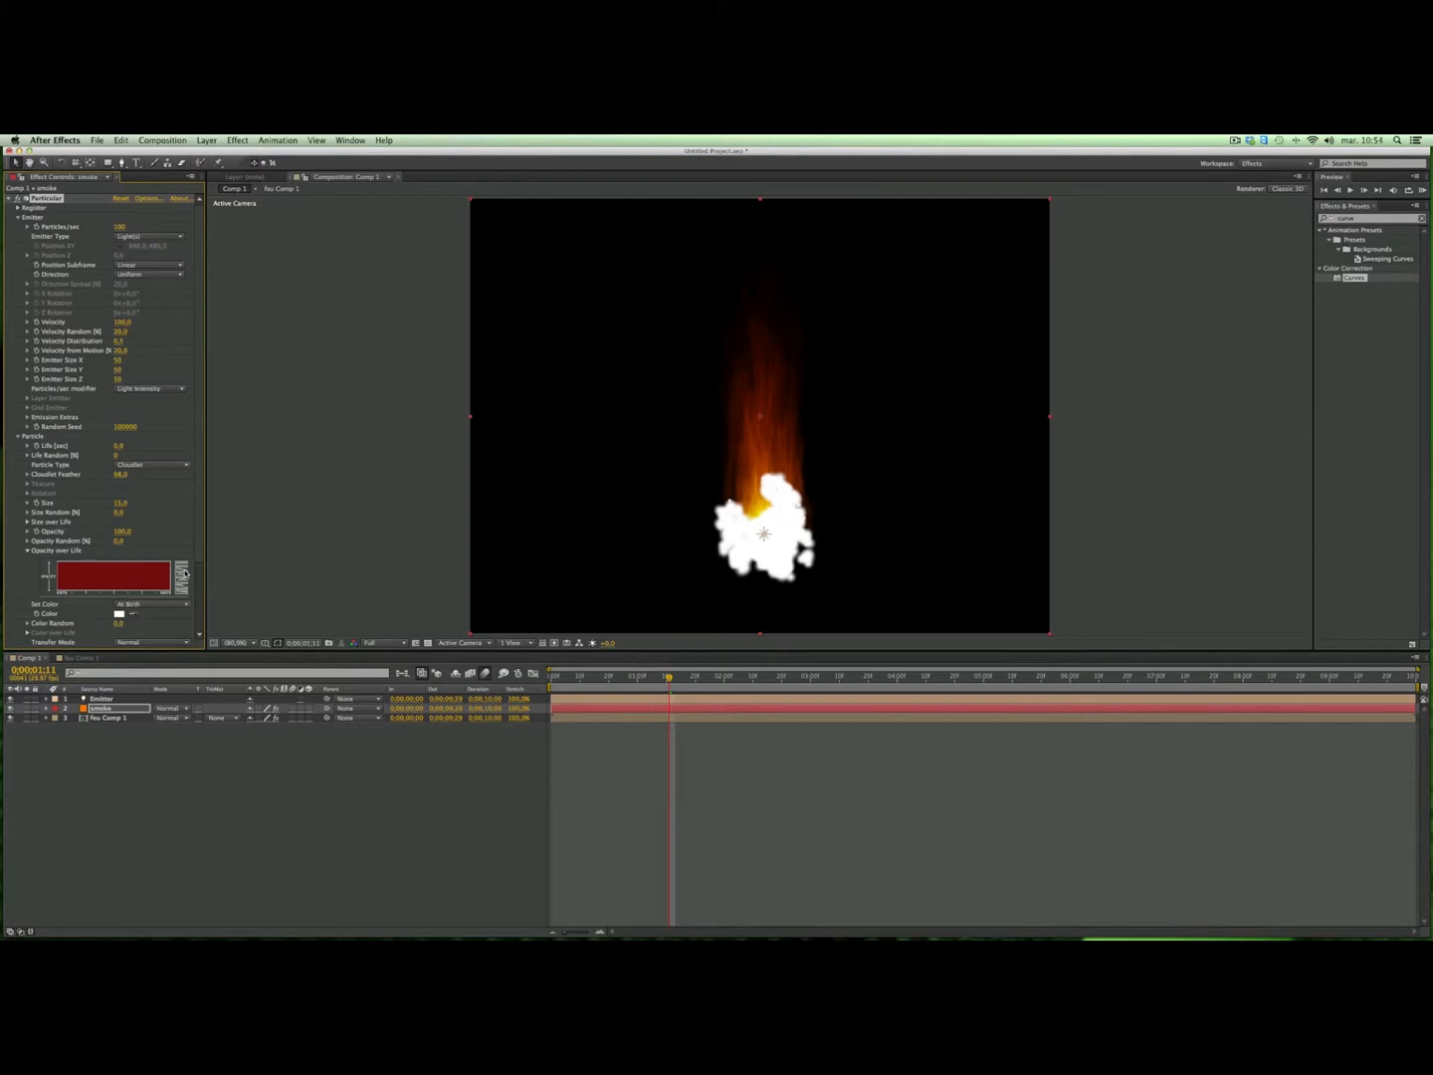
pyautogui.click(185, 574)
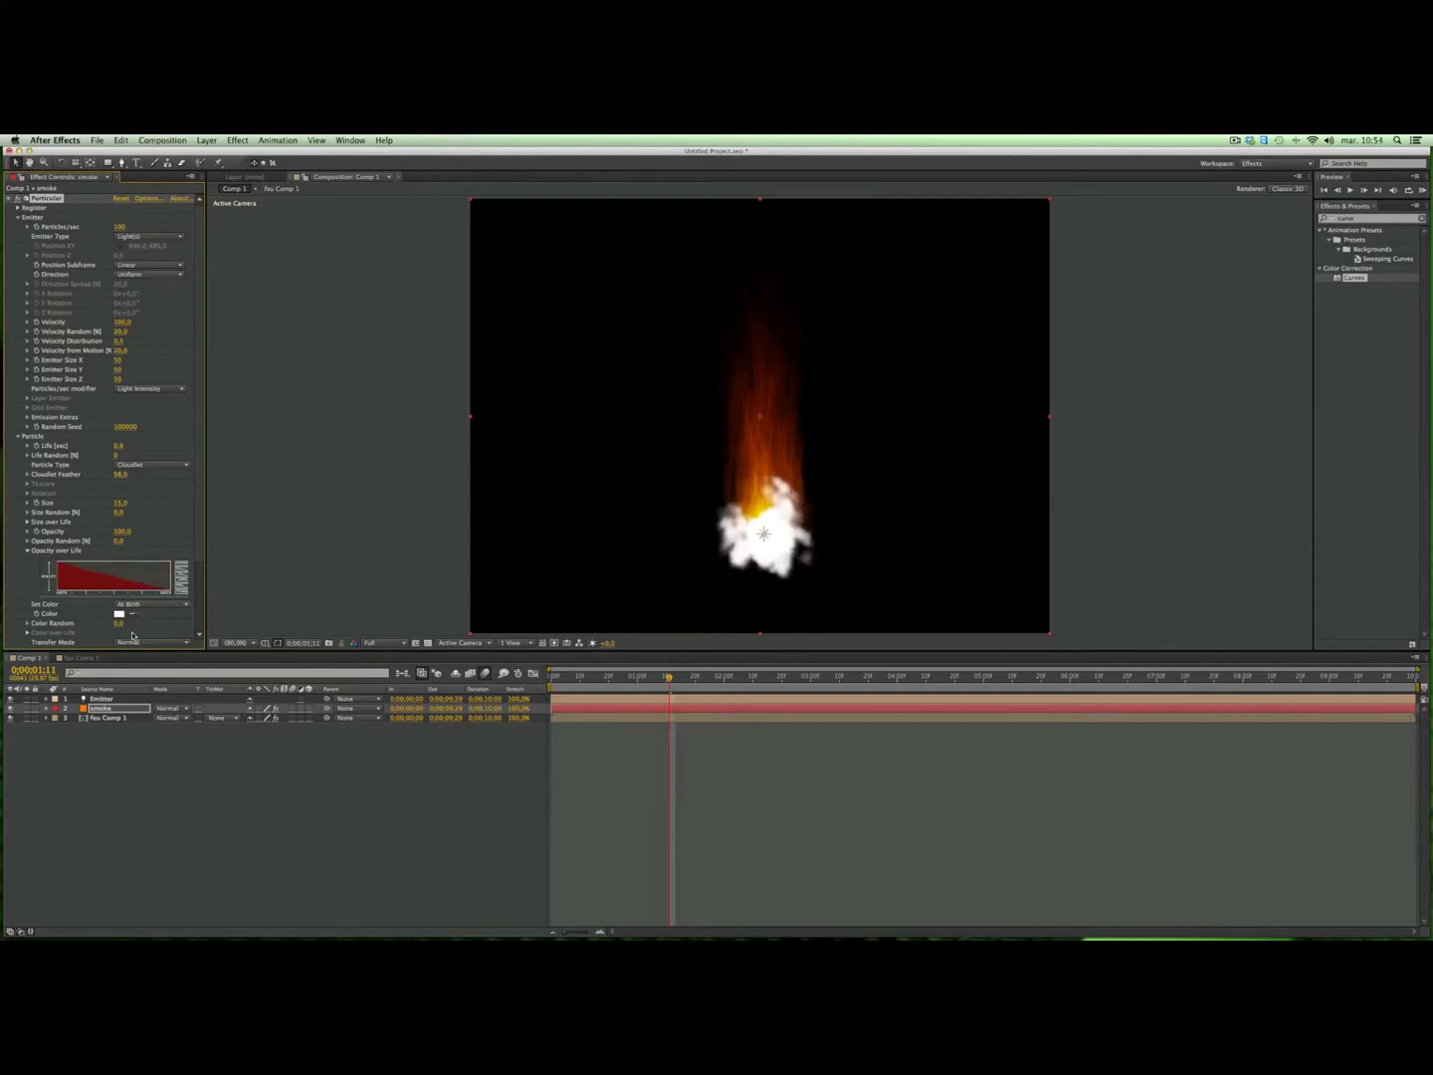
pyautogui.scroll(-3, 174, 532)
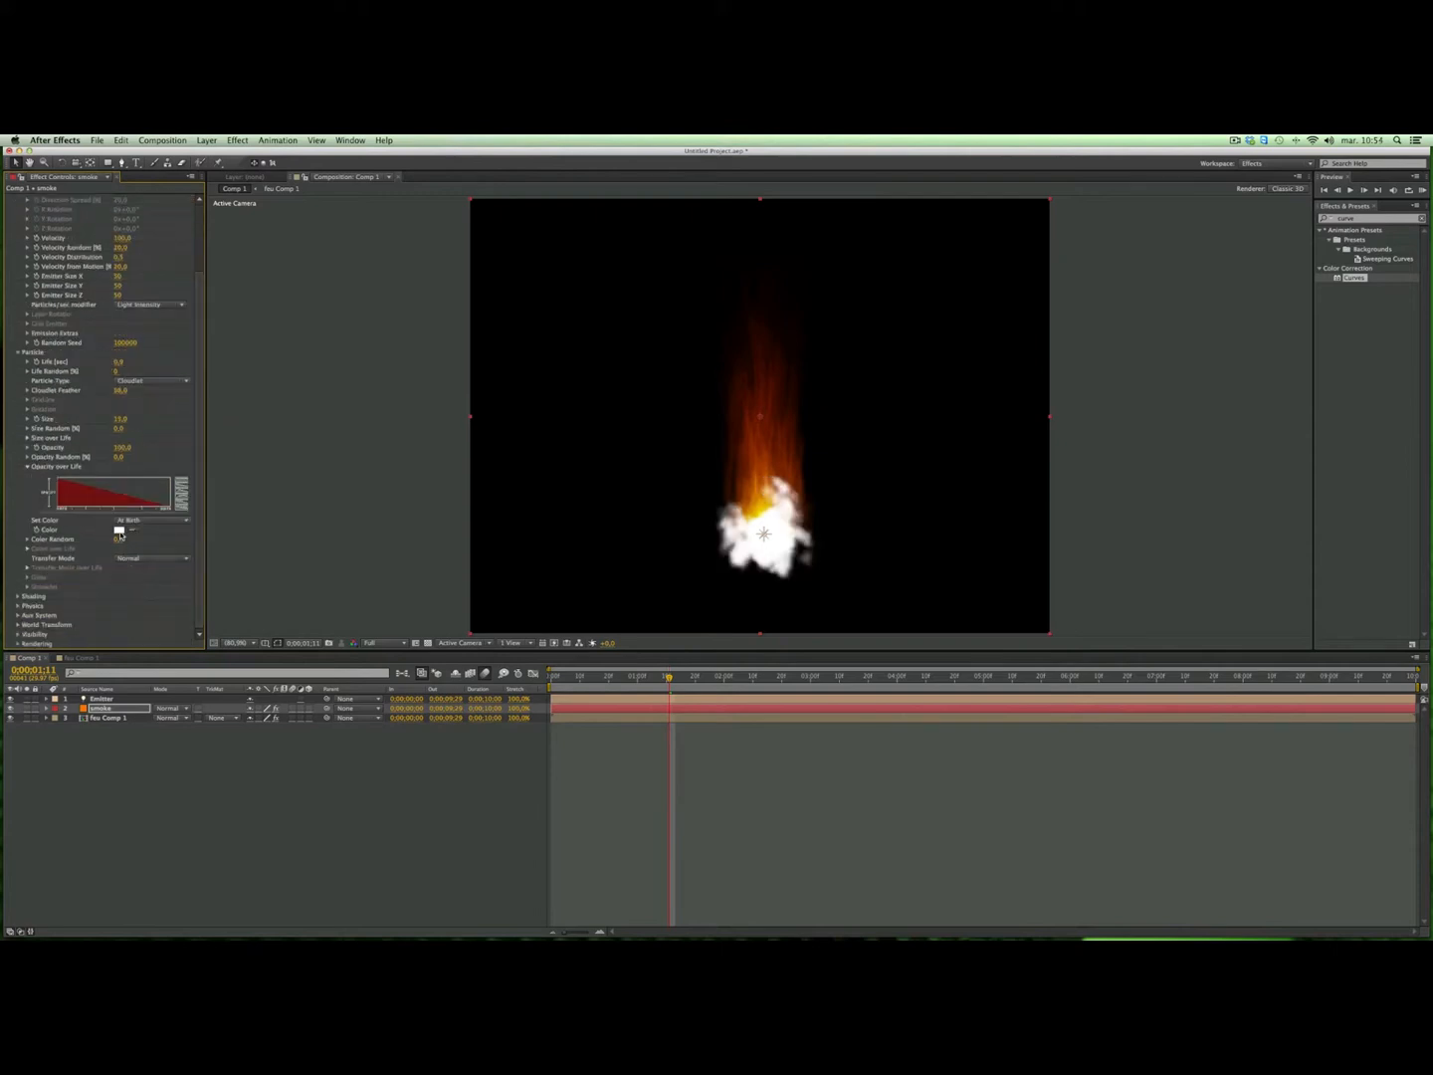
pyautogui.click(119, 532)
pyautogui.click(825, 777)
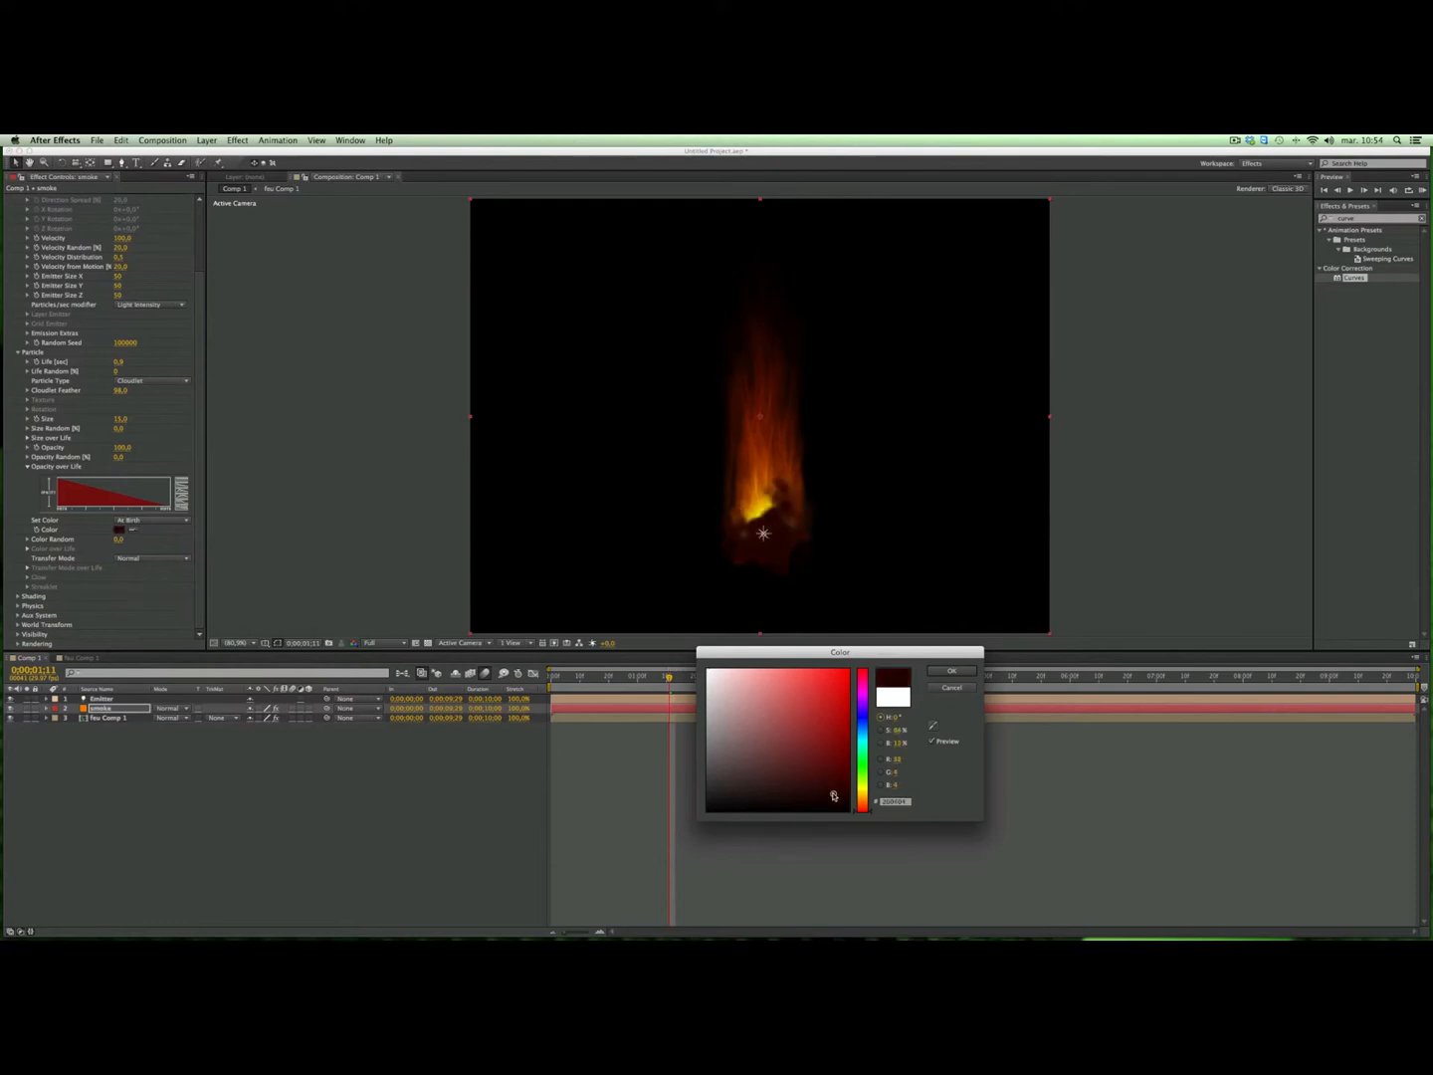
pyautogui.moveTo(834, 795); pyautogui.dragTo(838, 805)
pyautogui.click(952, 674)
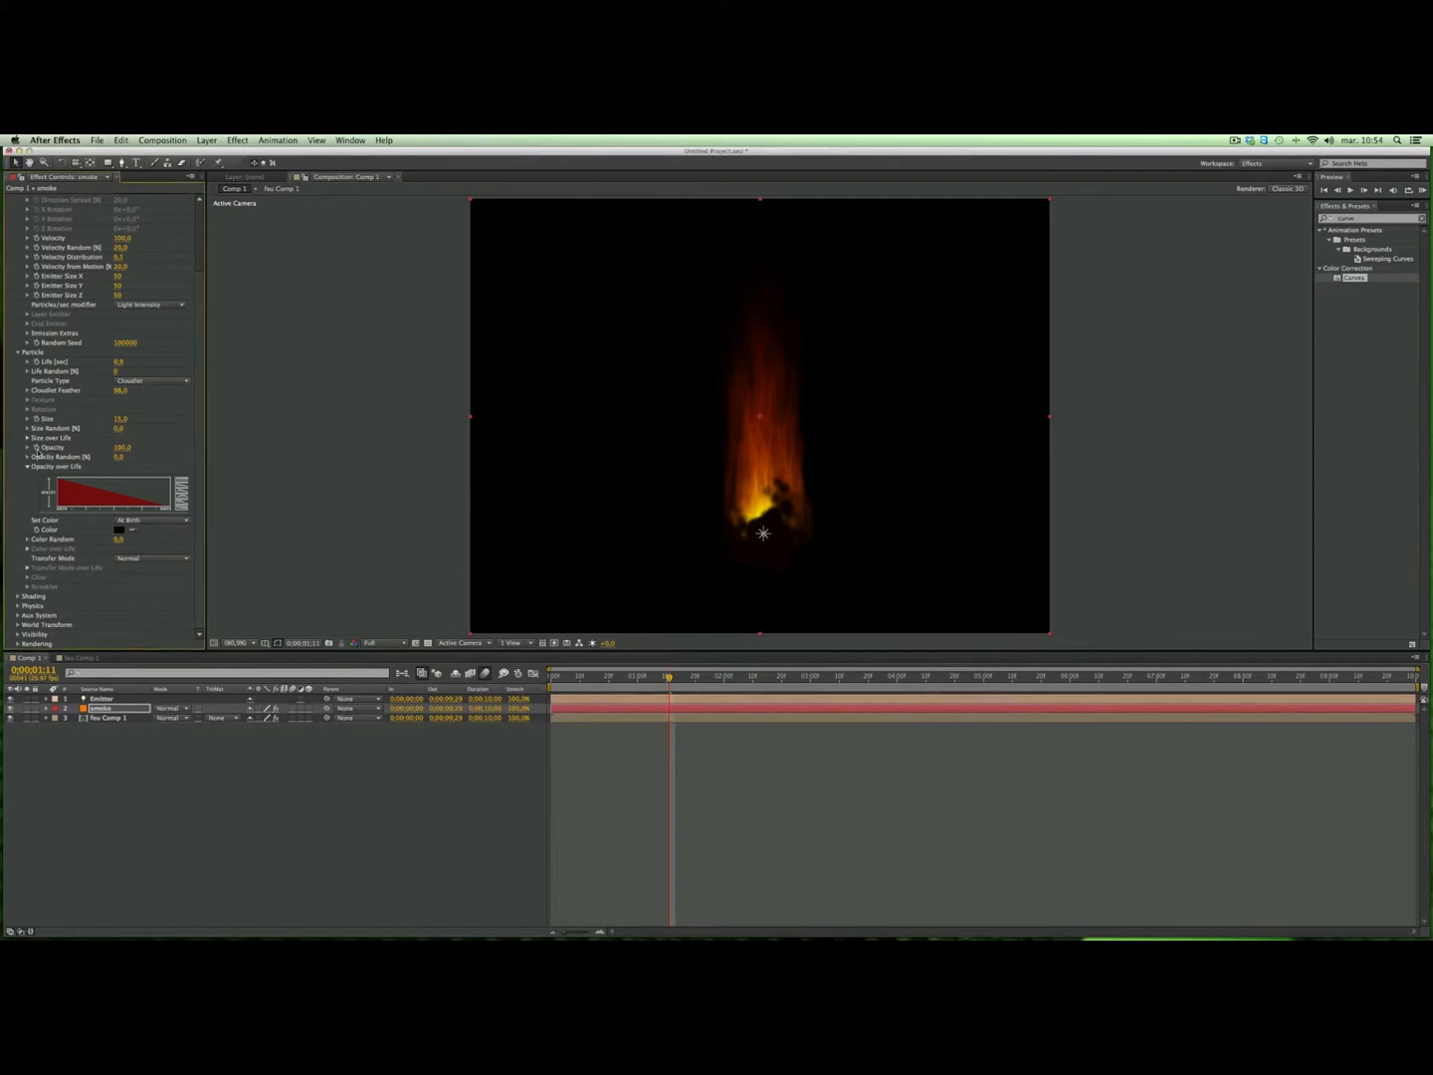
# Step: Apply a descending ramp to the smoke's Size over Life and play a preview of the fire
pyautogui.click(26, 438)
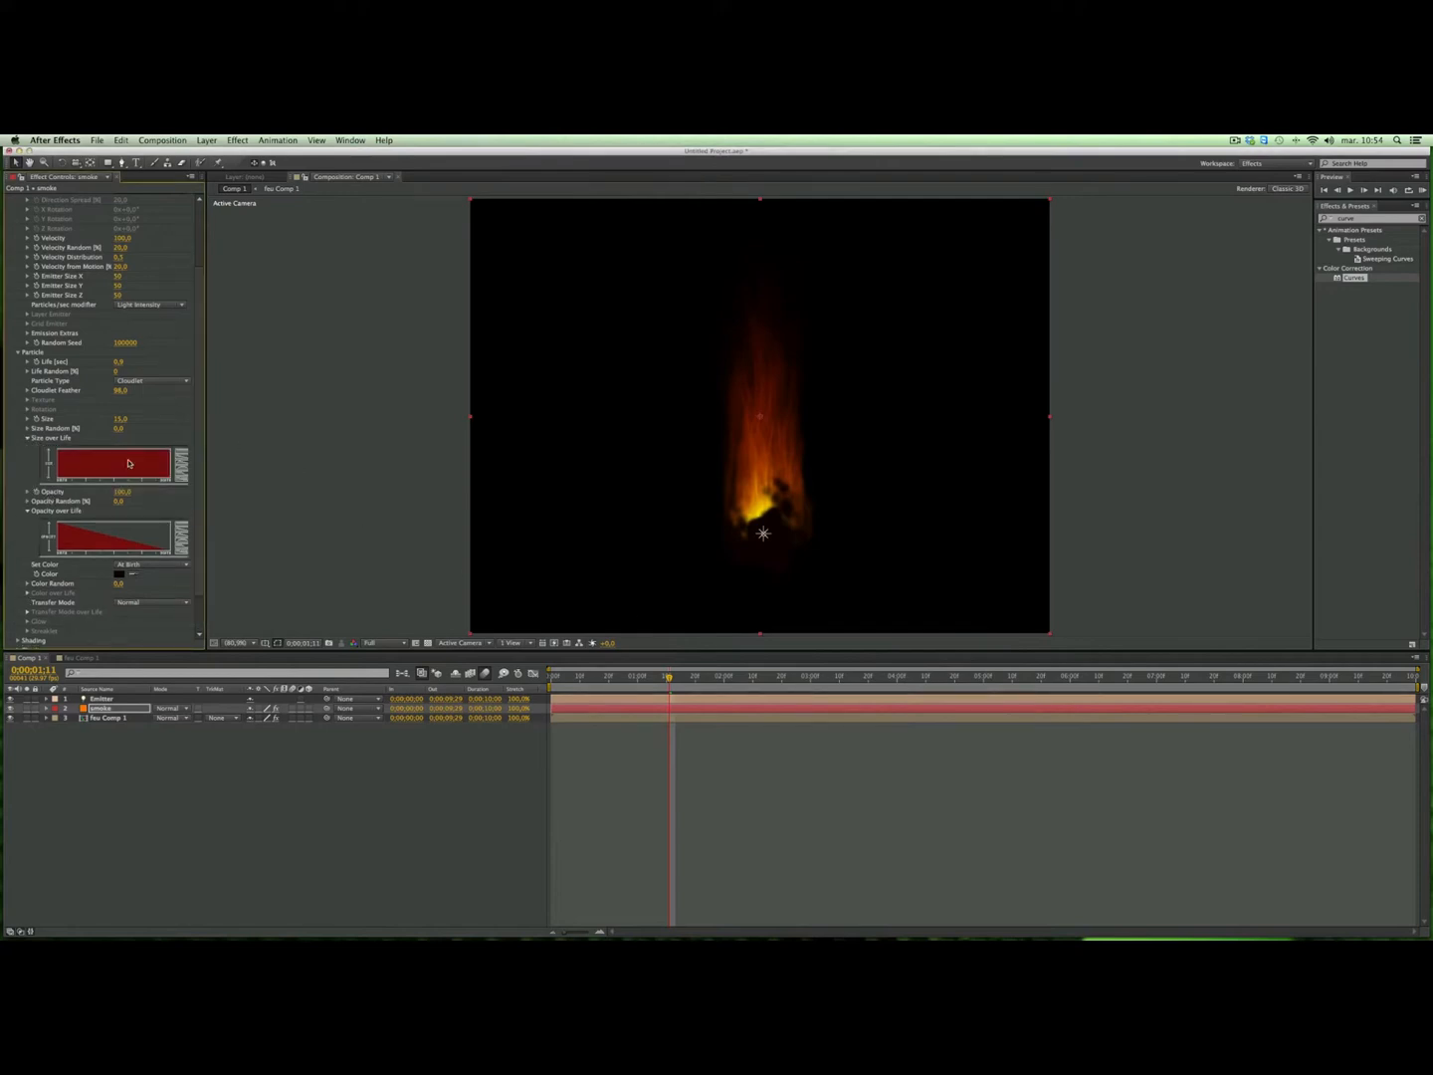
pyautogui.click(181, 459)
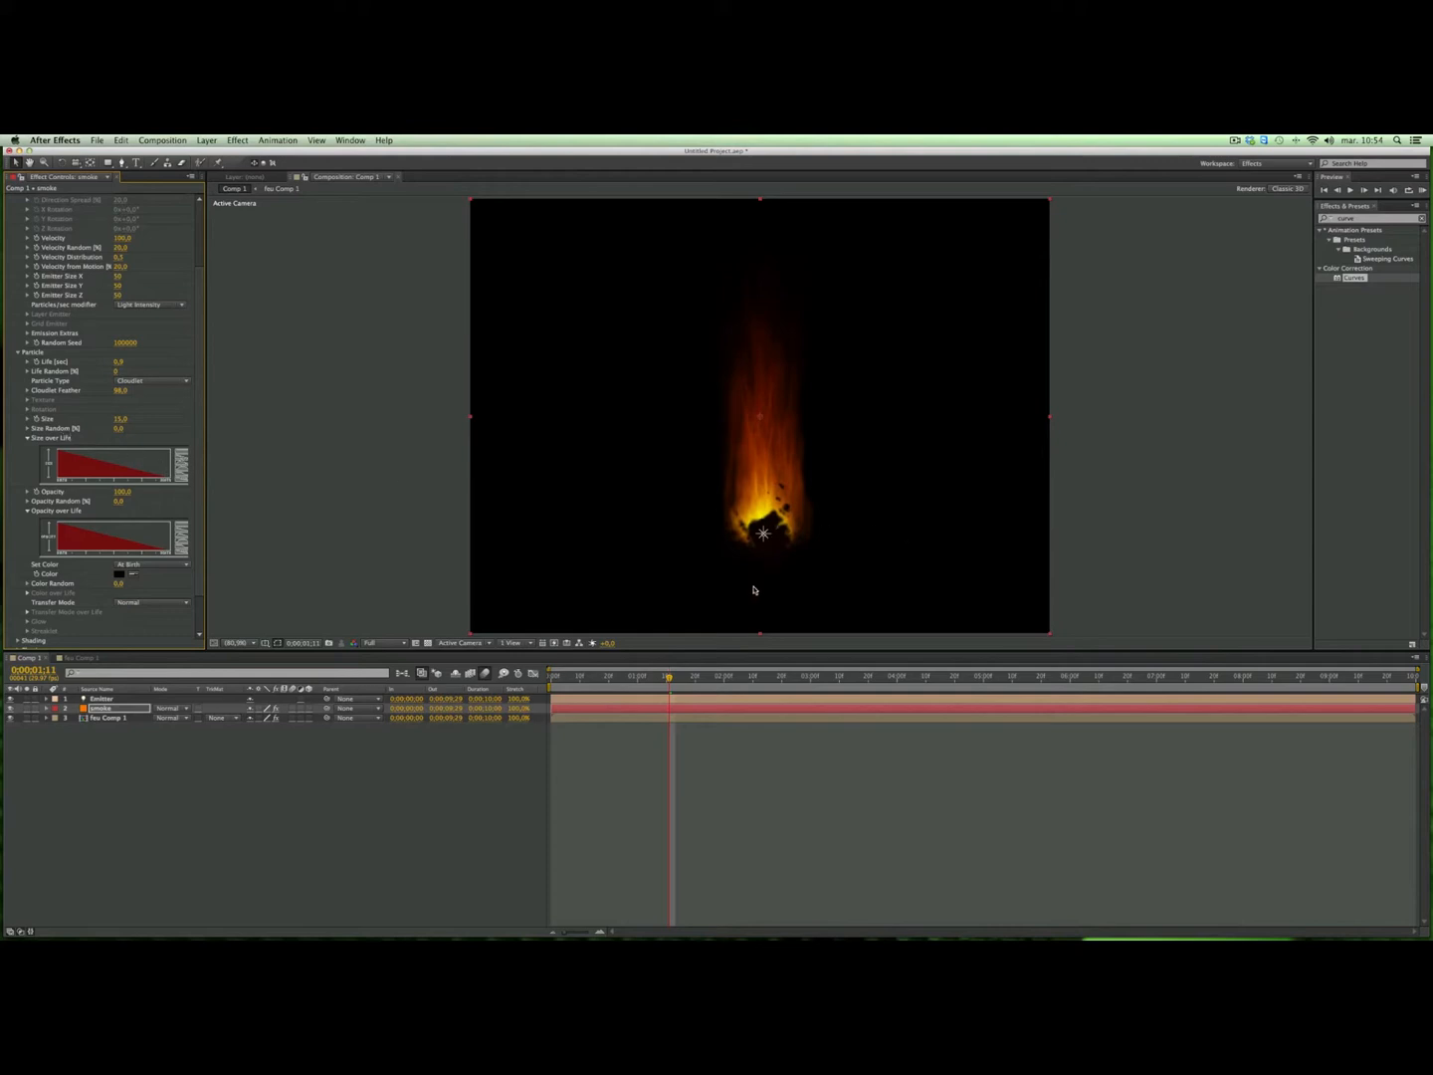
pyautogui.press('space')
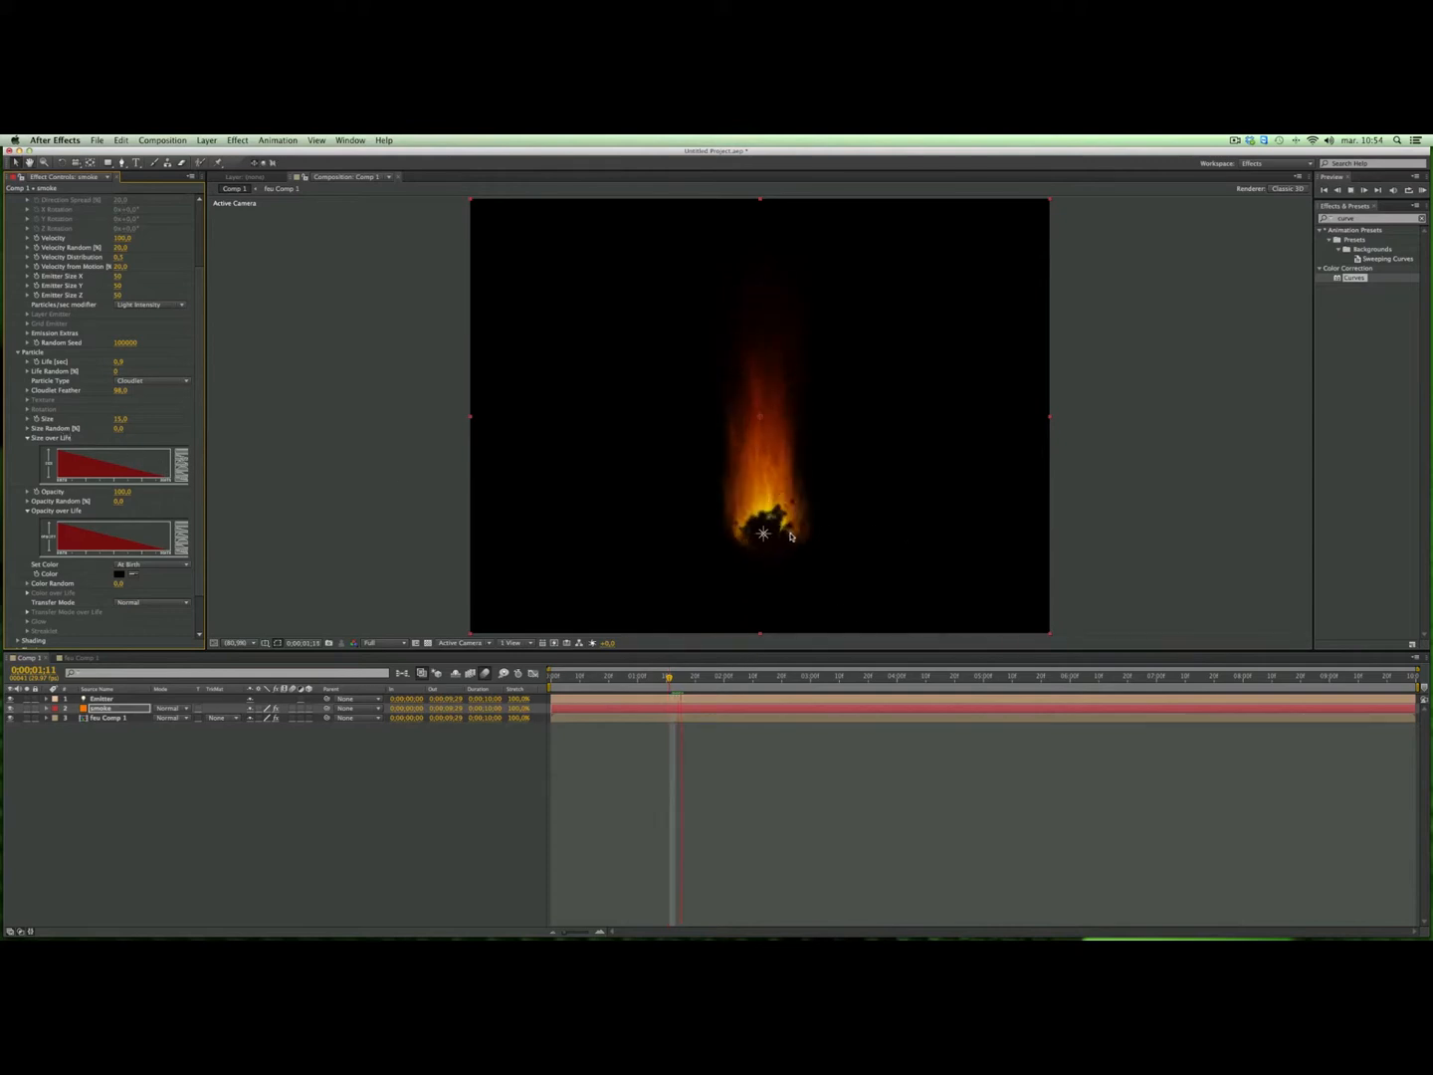
pyautogui.press('space')
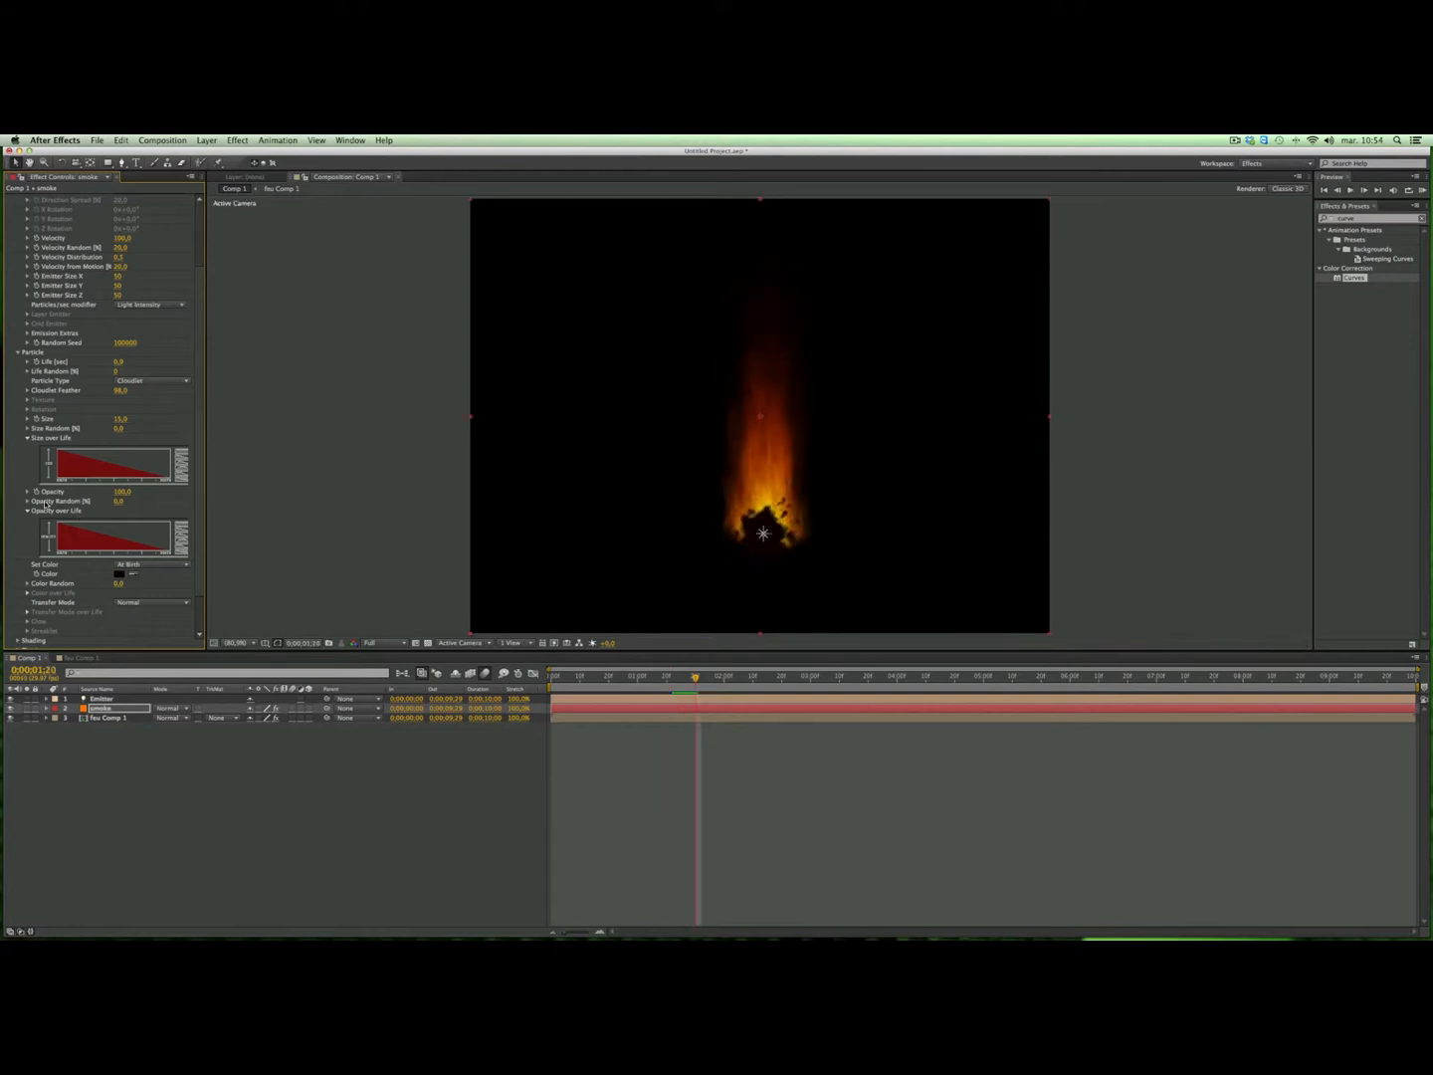
# Step: Lower the smoke particles' Opacity to about 18 in Particular
pyautogui.moveTo(121, 492); pyautogui.dragTo(81, 492)
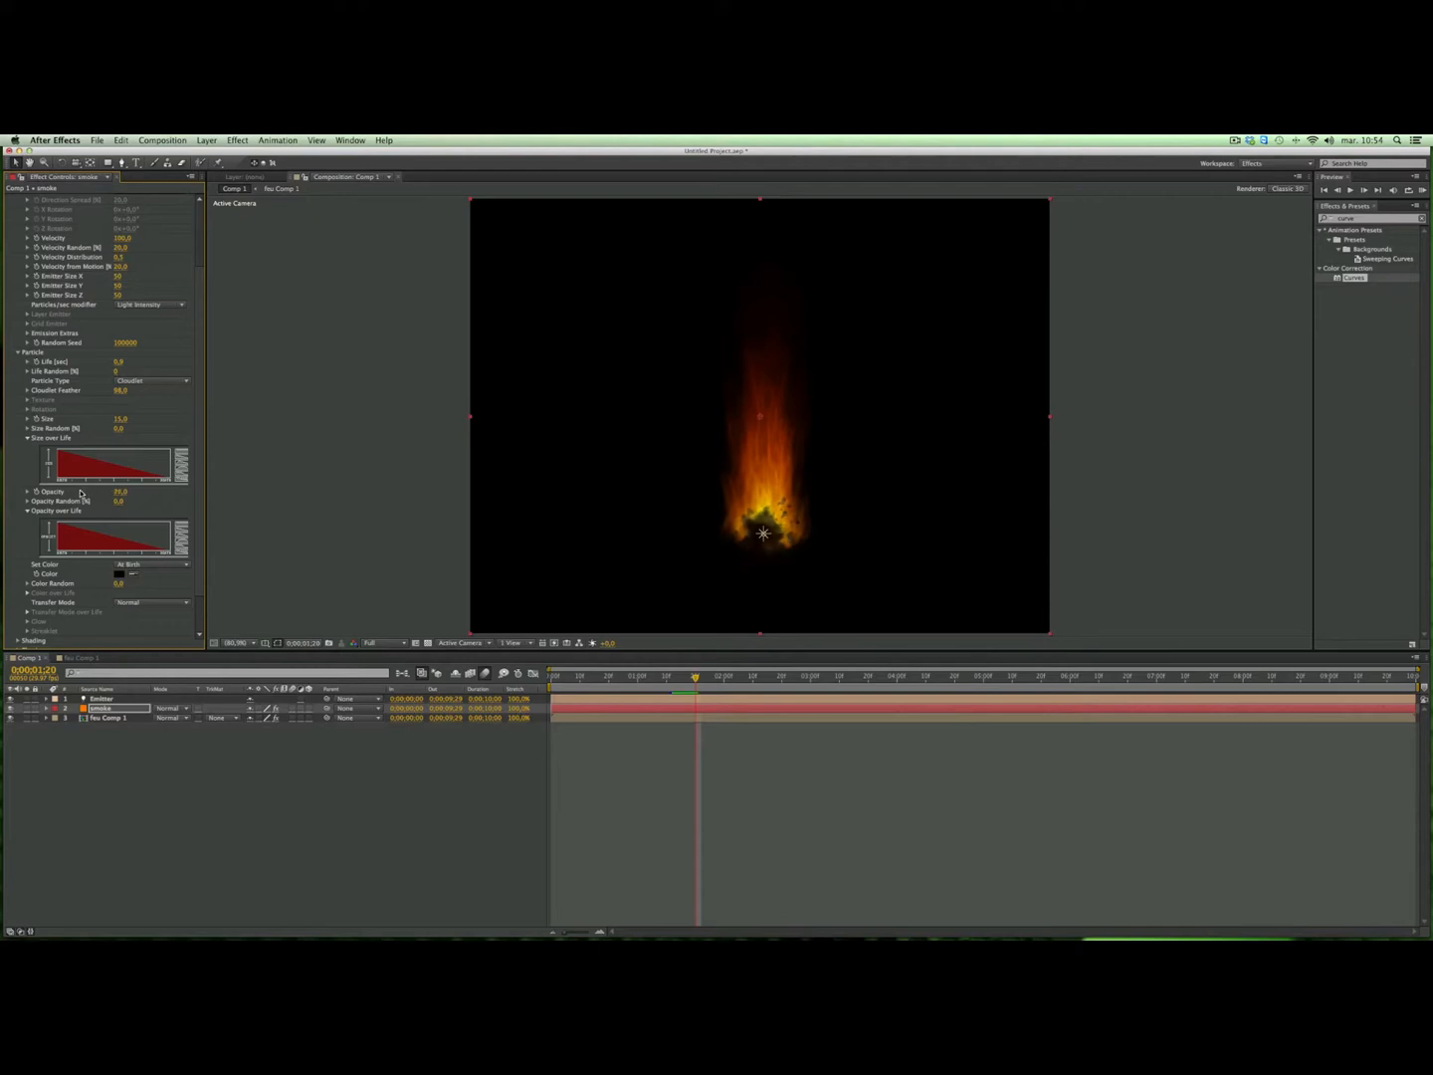
pyautogui.moveTo(81, 493); pyautogui.dragTo(152, 501)
pyautogui.moveTo(124, 493); pyautogui.dragTo(115, 493)
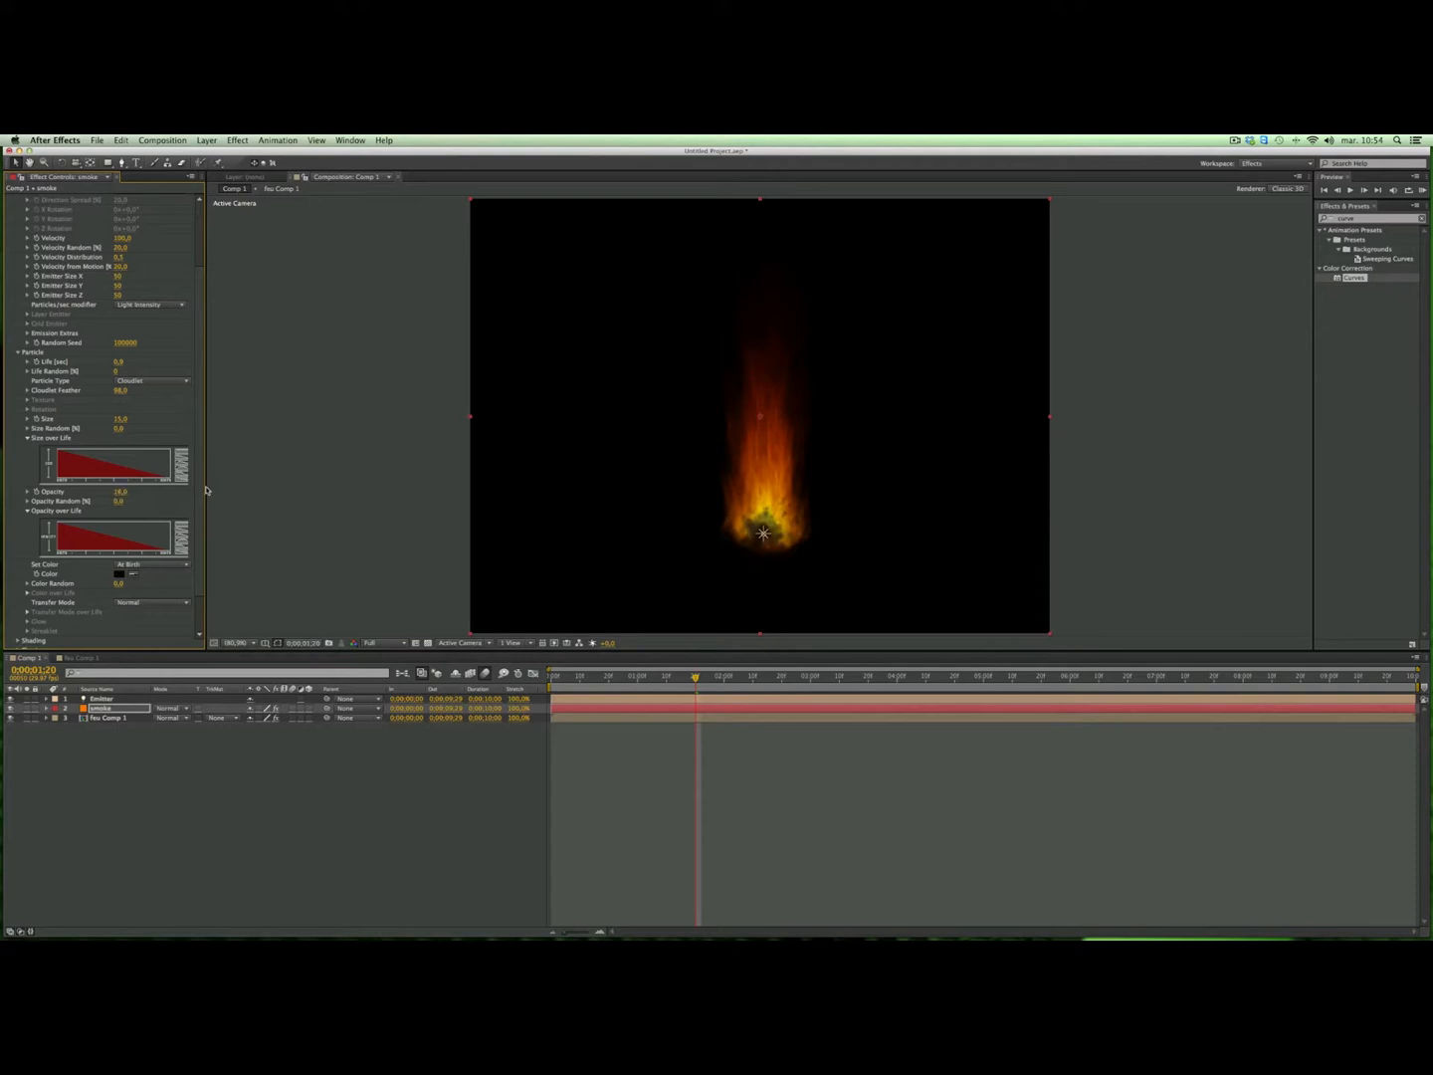
# Step: Set the smoke's Particles/sec to about 180, previewing the change, and raise the particle Size to about 24
pyautogui.moveTo(198, 294); pyautogui.dragTo(191, 230)
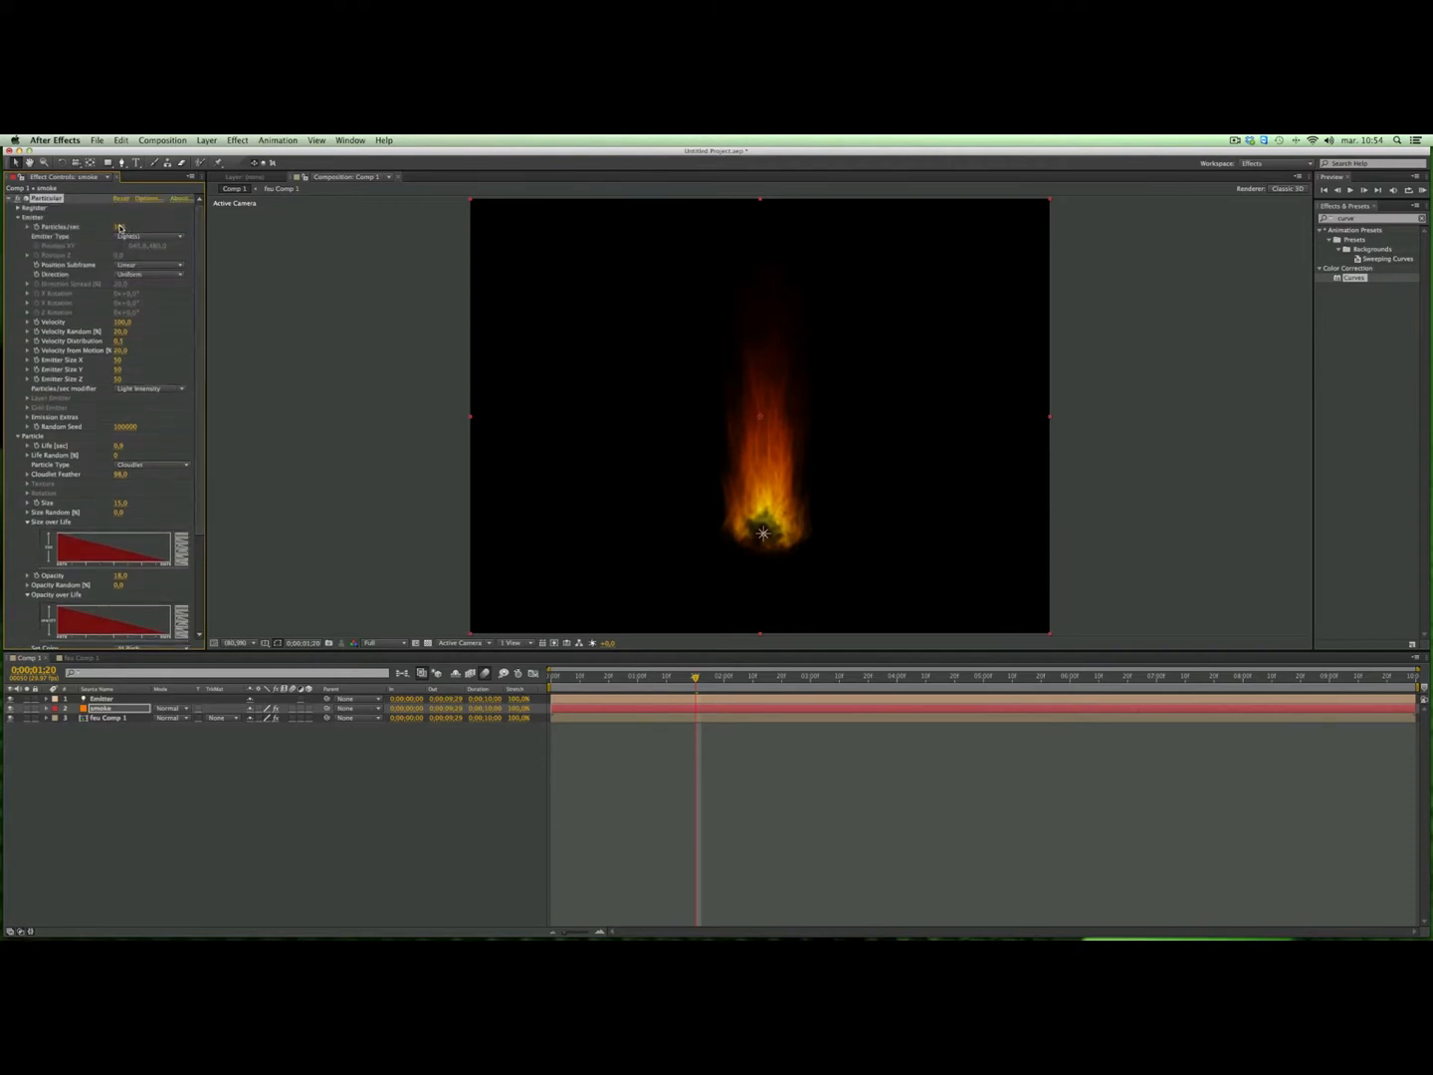
pyautogui.moveTo(124, 228); pyautogui.dragTo(124, 228)
pyautogui.press('space')
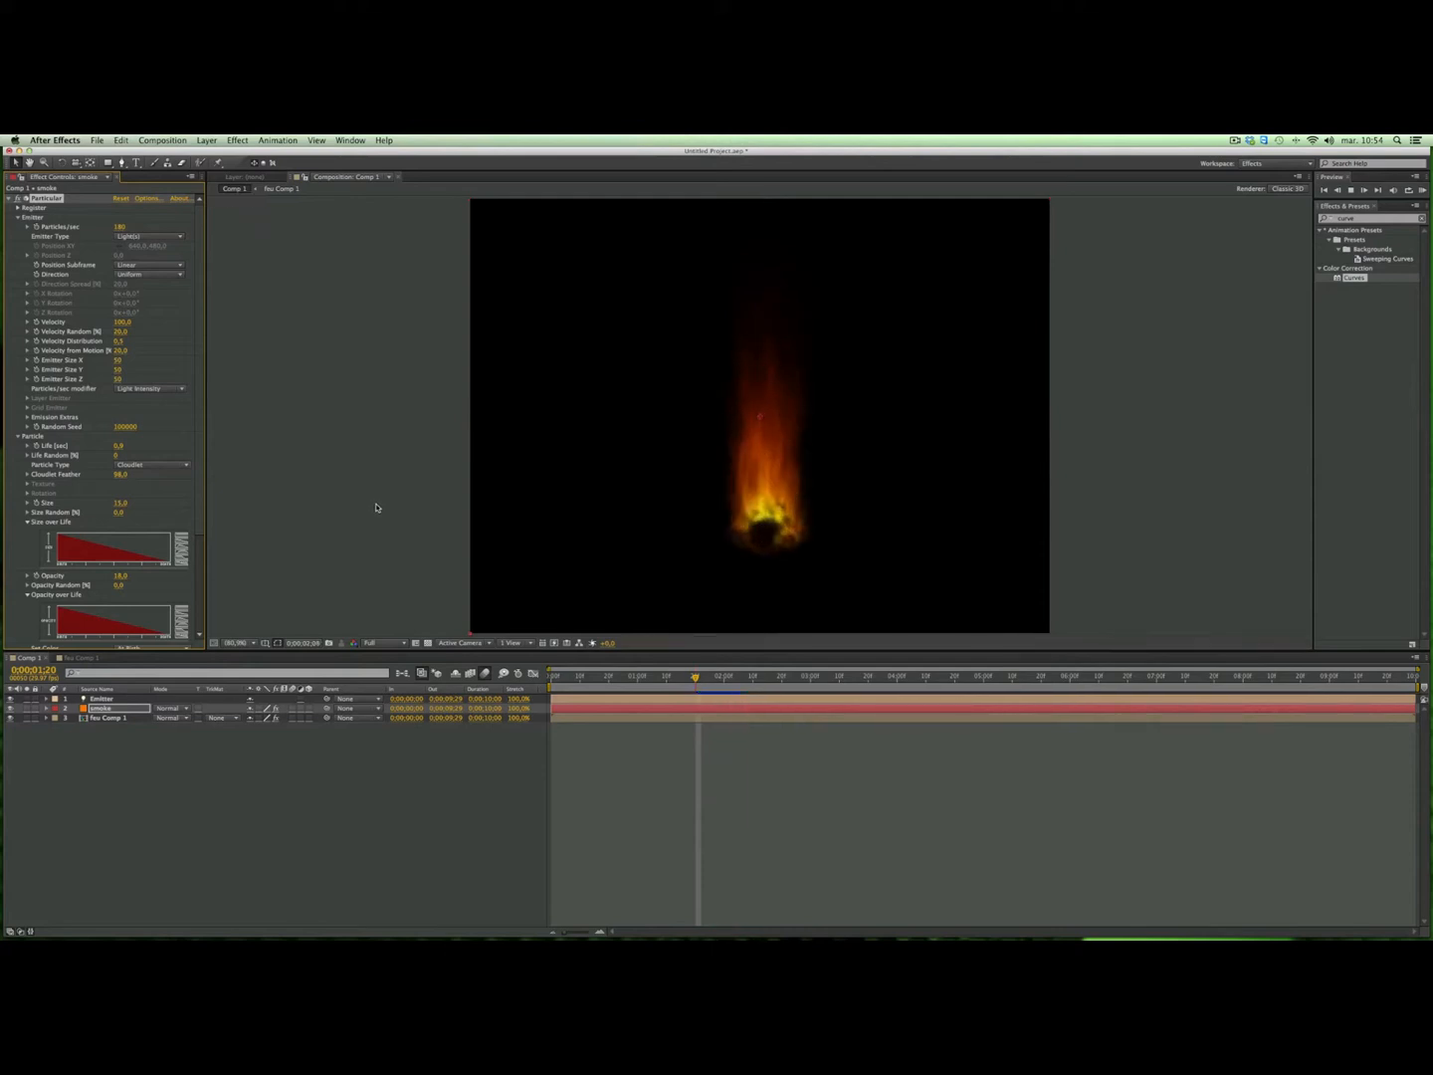
pyautogui.press('space')
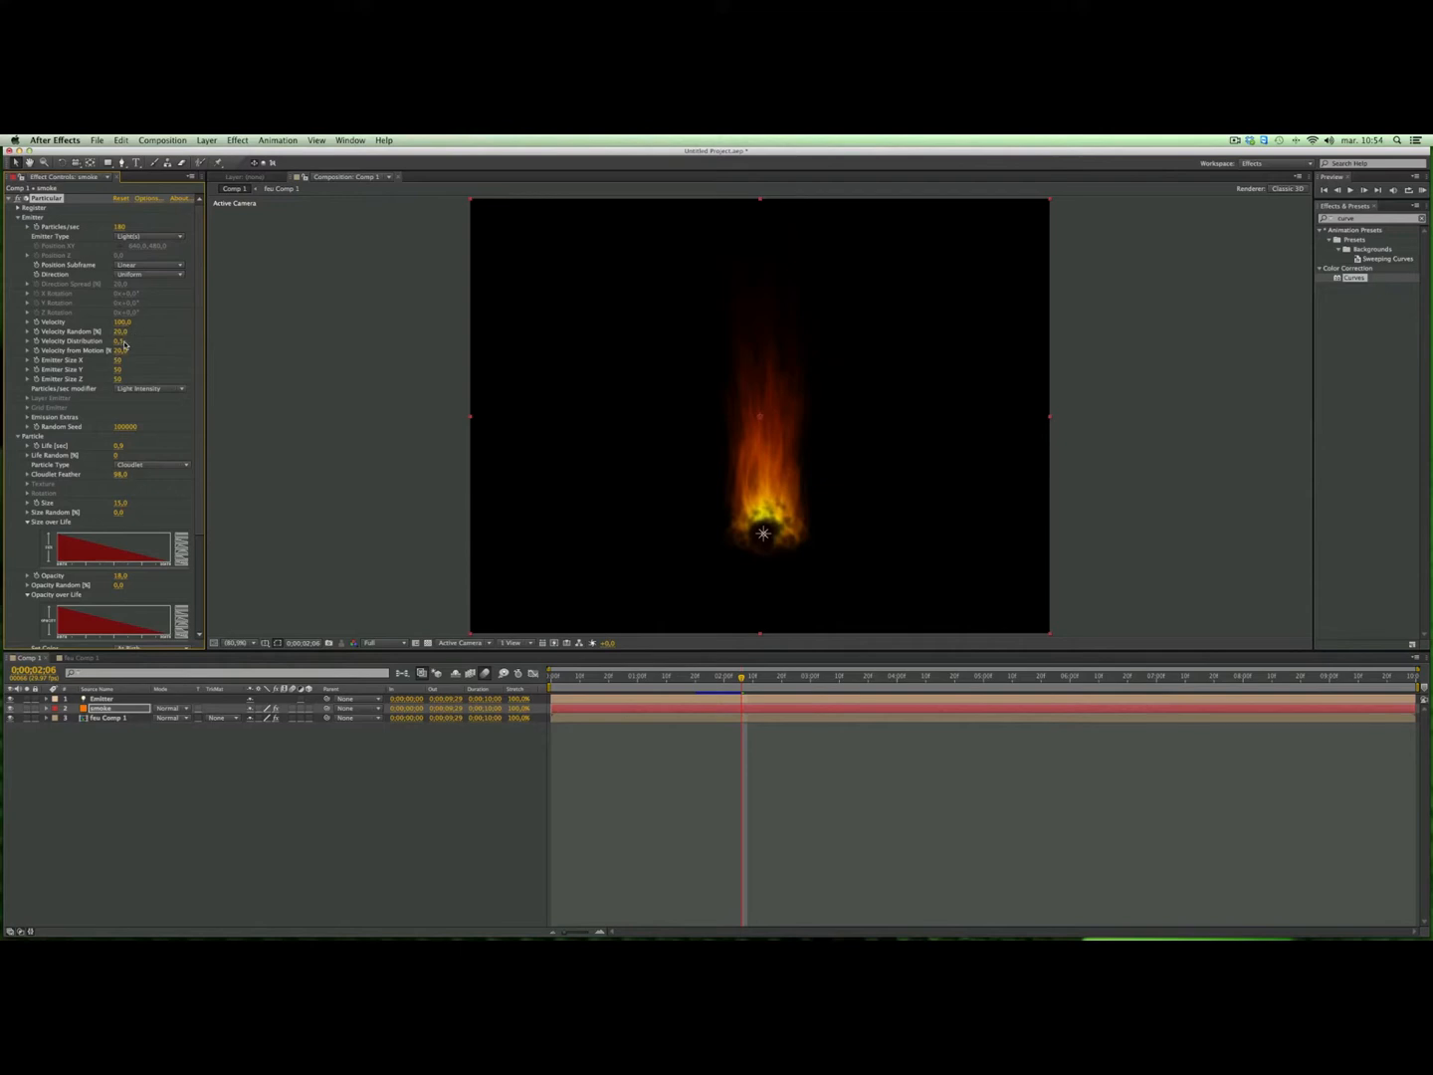
pyautogui.moveTo(200, 402); pyautogui.dragTo(201, 487)
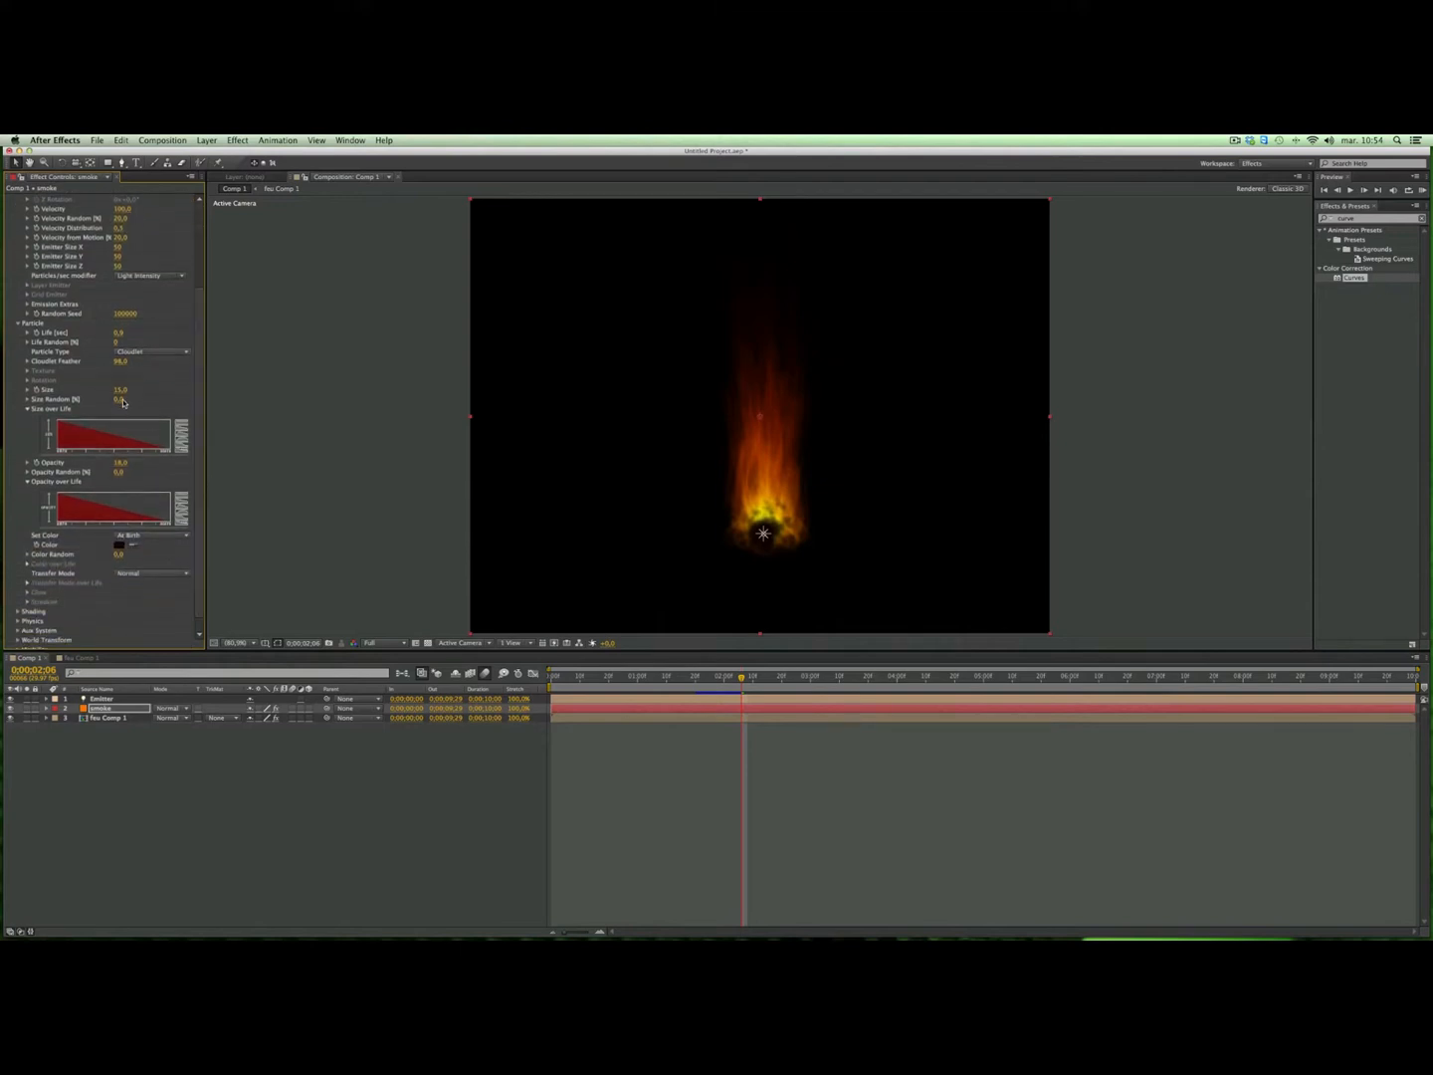
pyautogui.moveTo(121, 390); pyautogui.dragTo(136, 390)
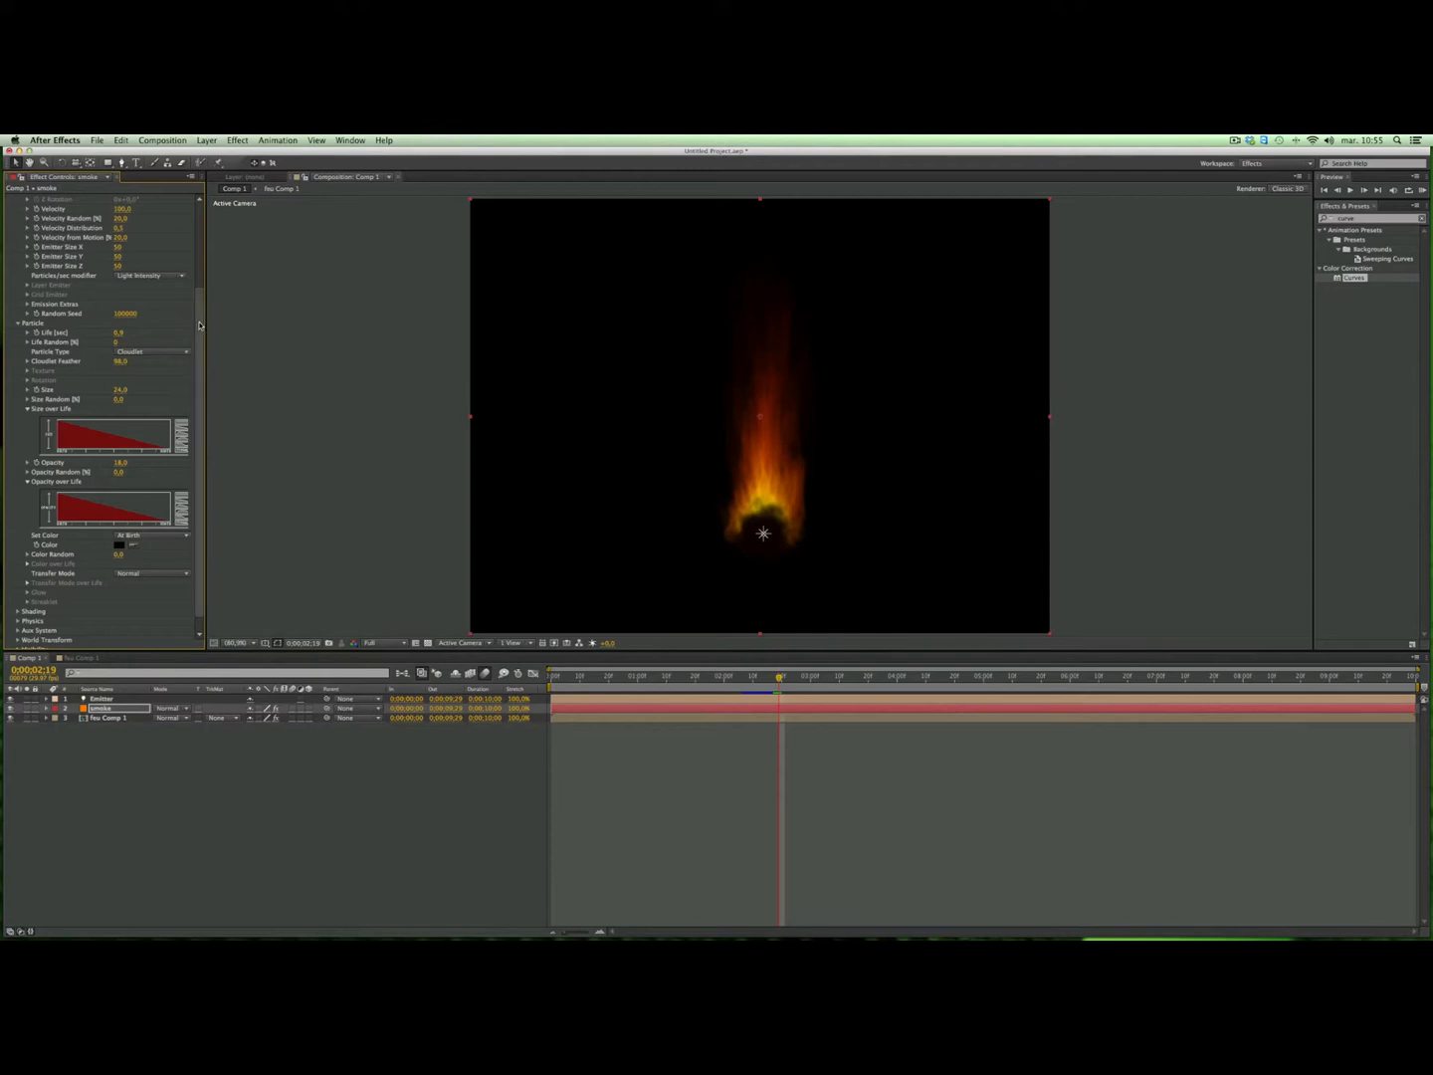
# Step: Try the Screen Transfer Mode on the smoke particles and switch it back to Normal
pyautogui.scroll(-1, 202, 329)
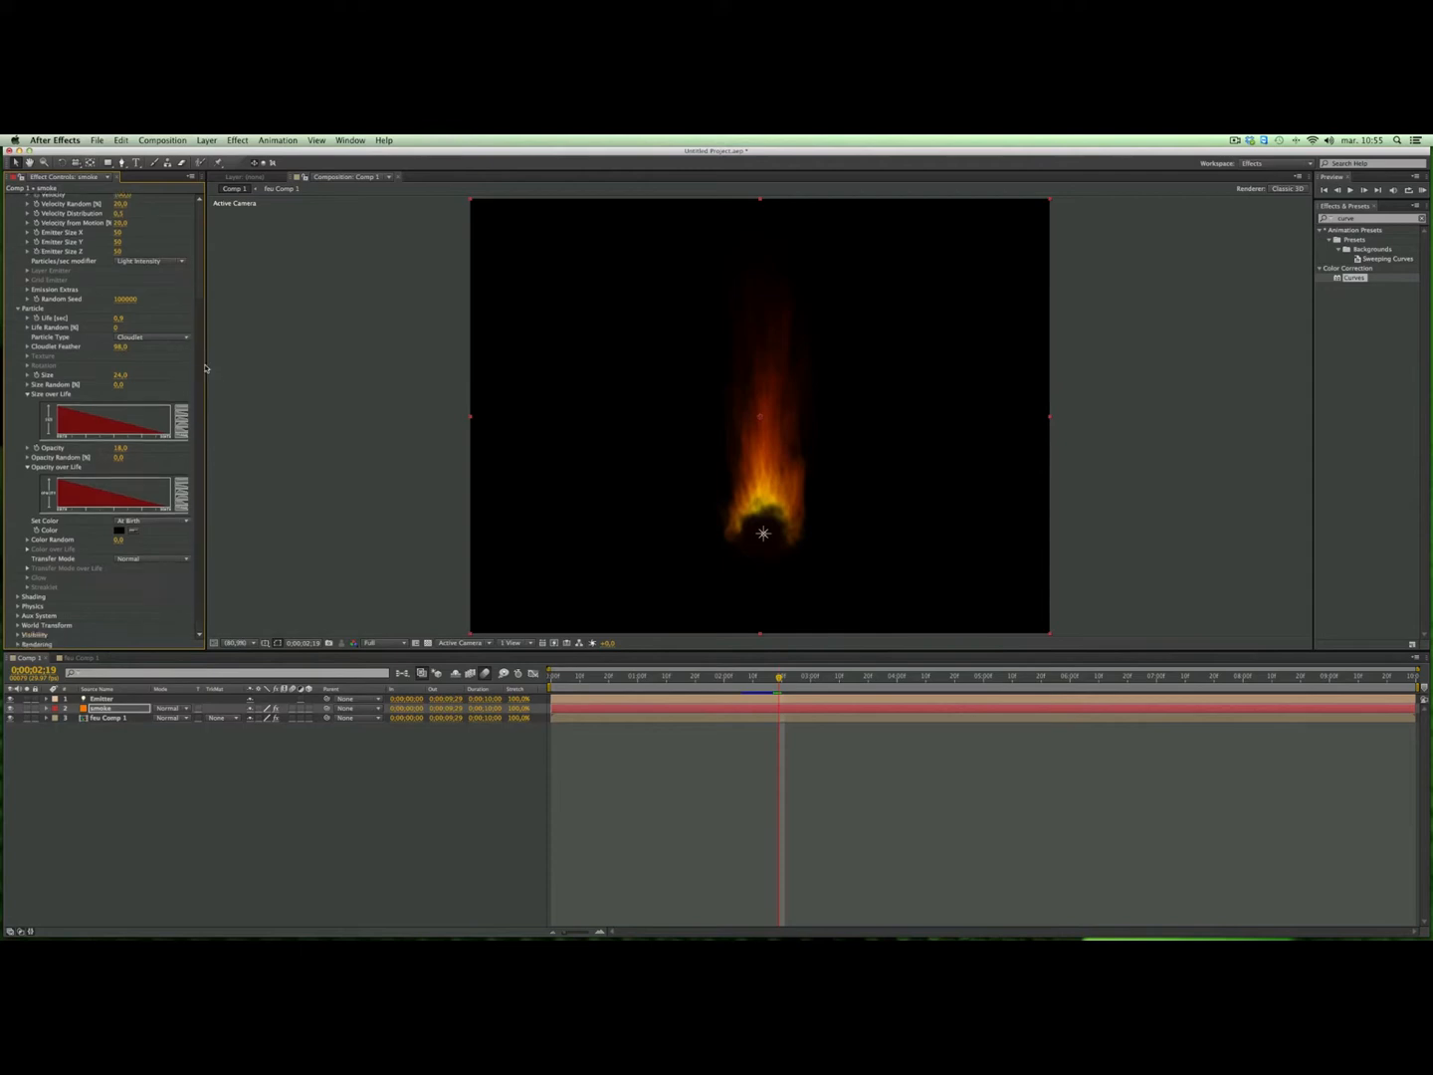
pyautogui.click(142, 563)
pyautogui.click(142, 595)
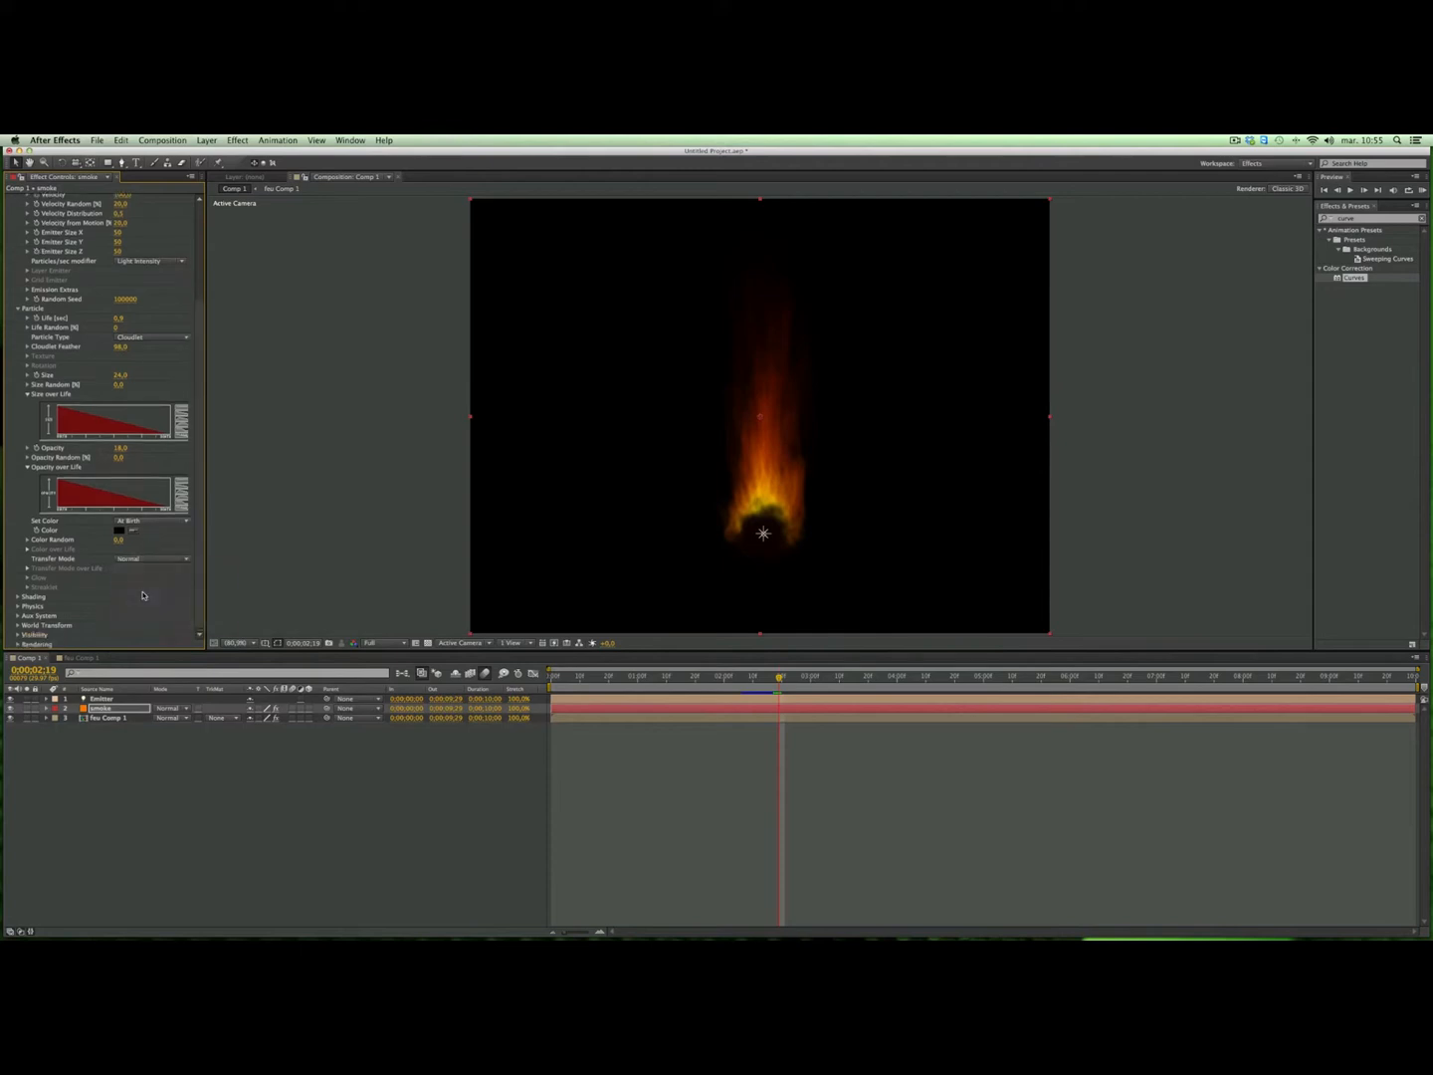
pyautogui.click(142, 561)
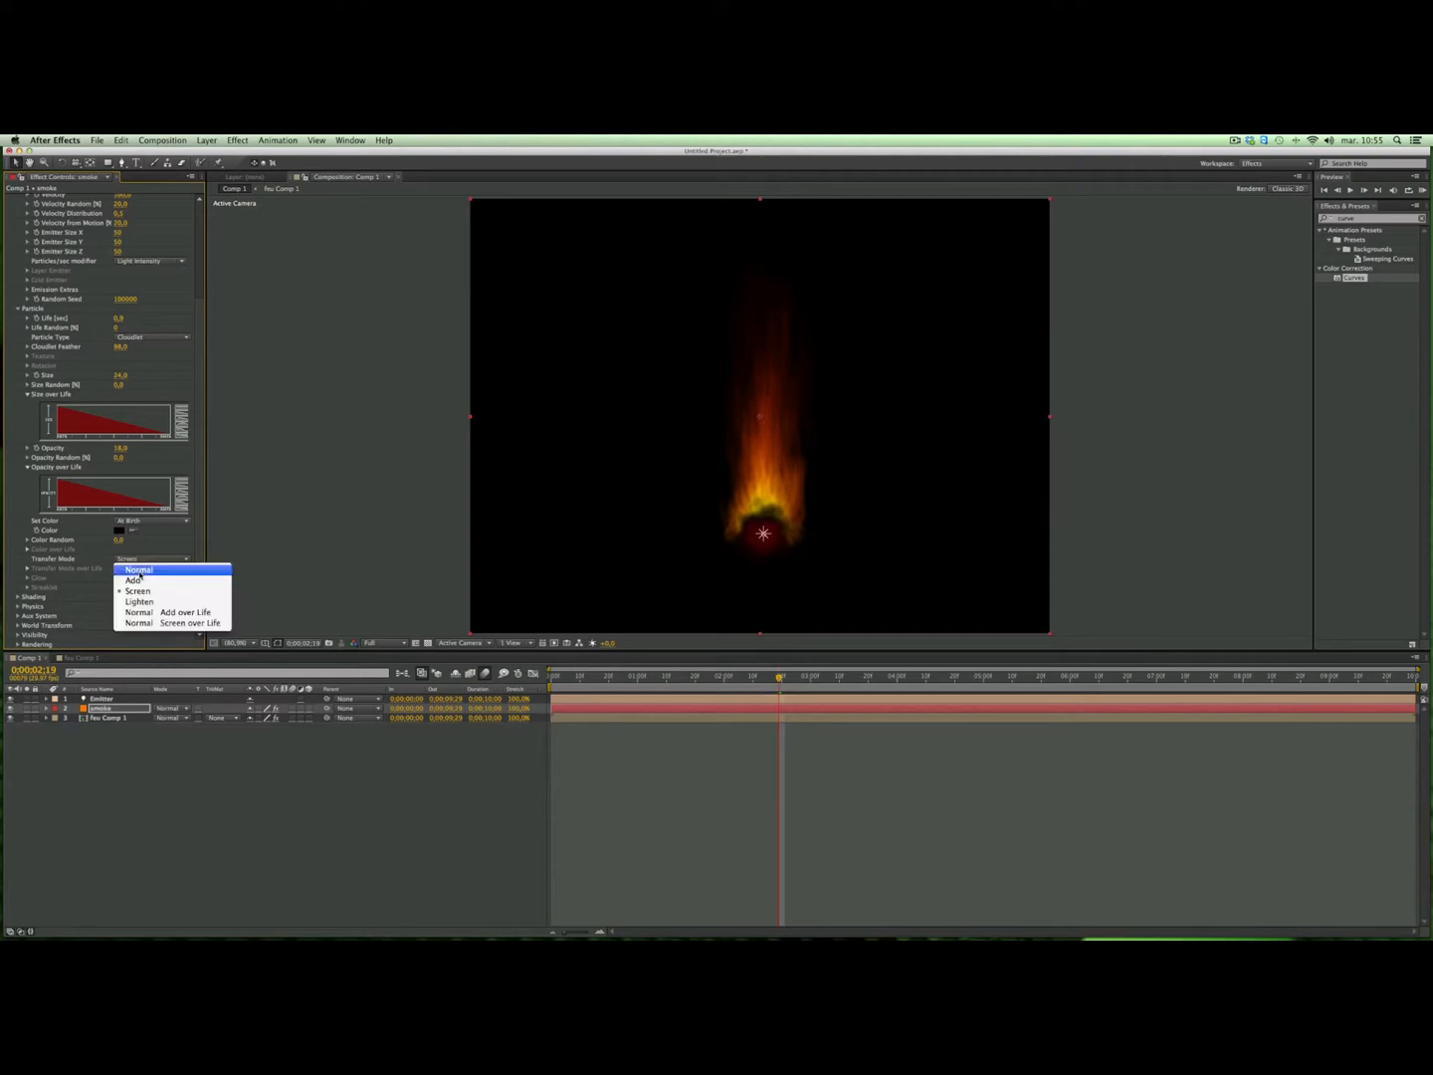
pyautogui.click(139, 574)
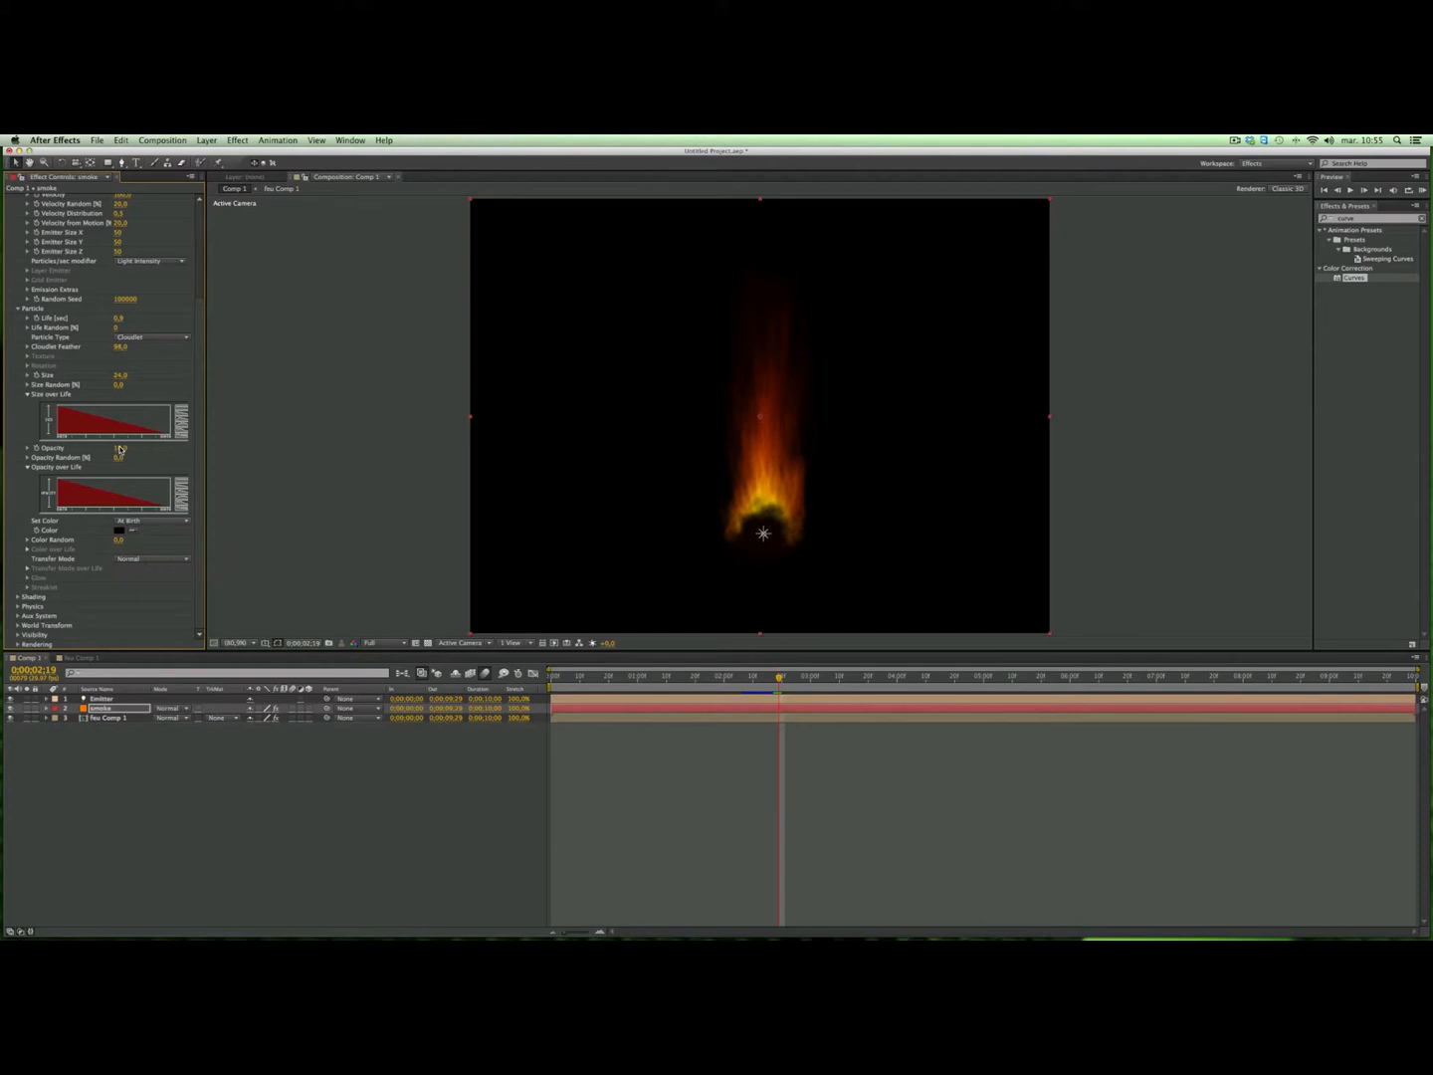
# Step: Set the smoke's Opacity Random to about 87 and Opacity to about 29, previewing the result
pyautogui.moveTo(135, 458); pyautogui.dragTo(187, 460)
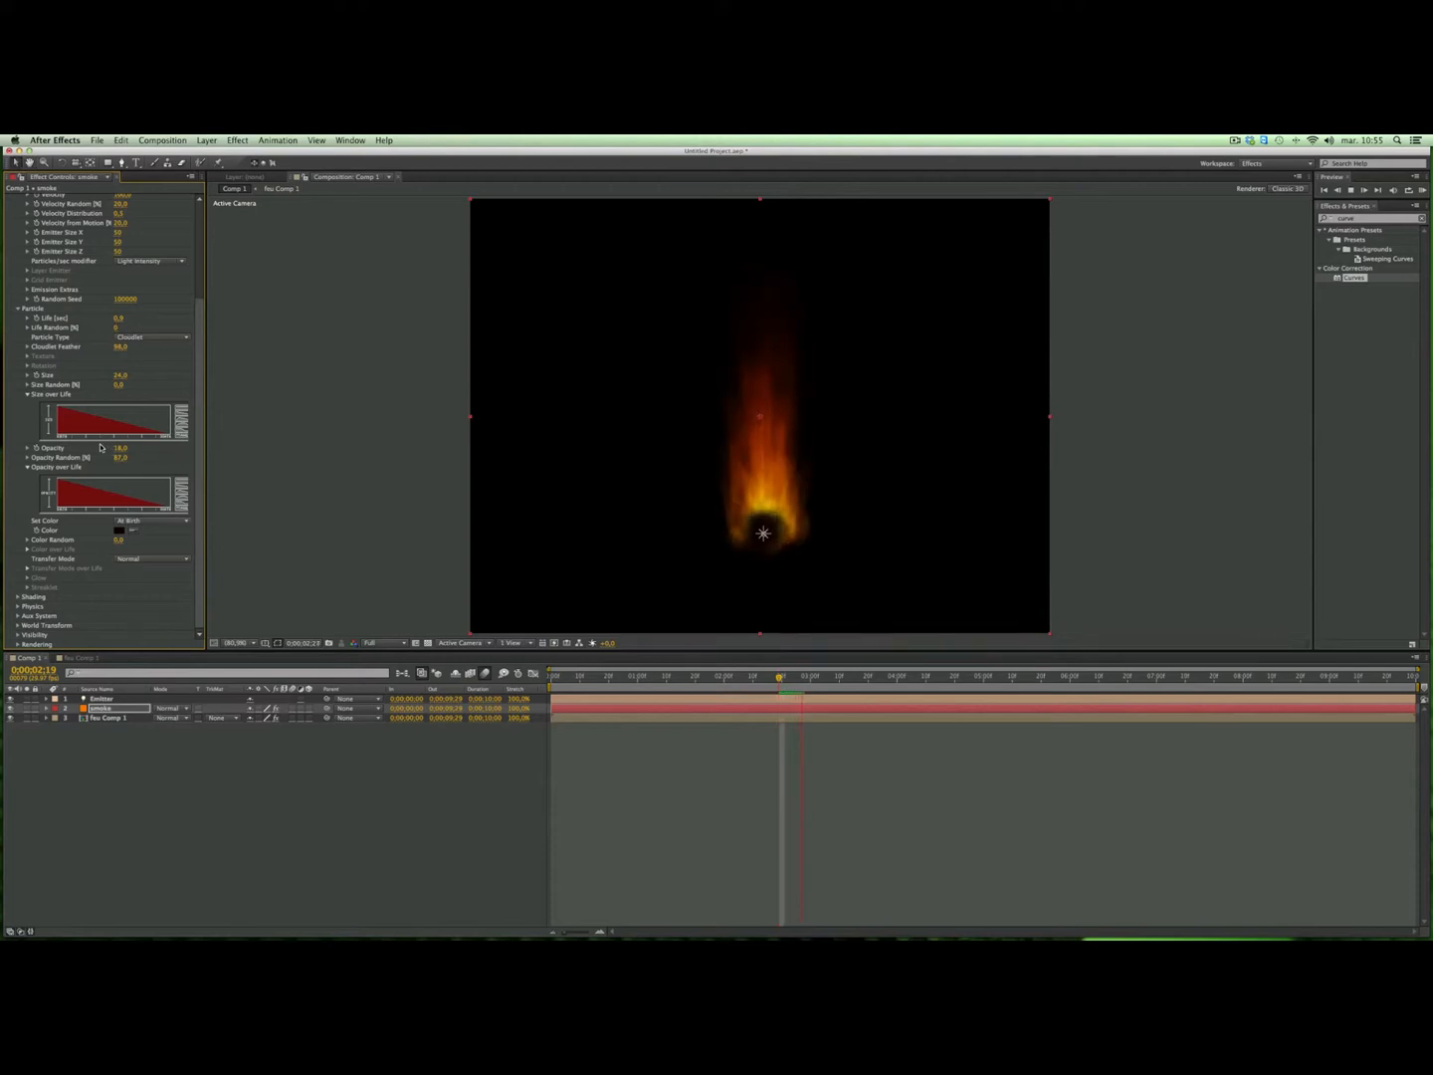
pyautogui.click(121, 452)
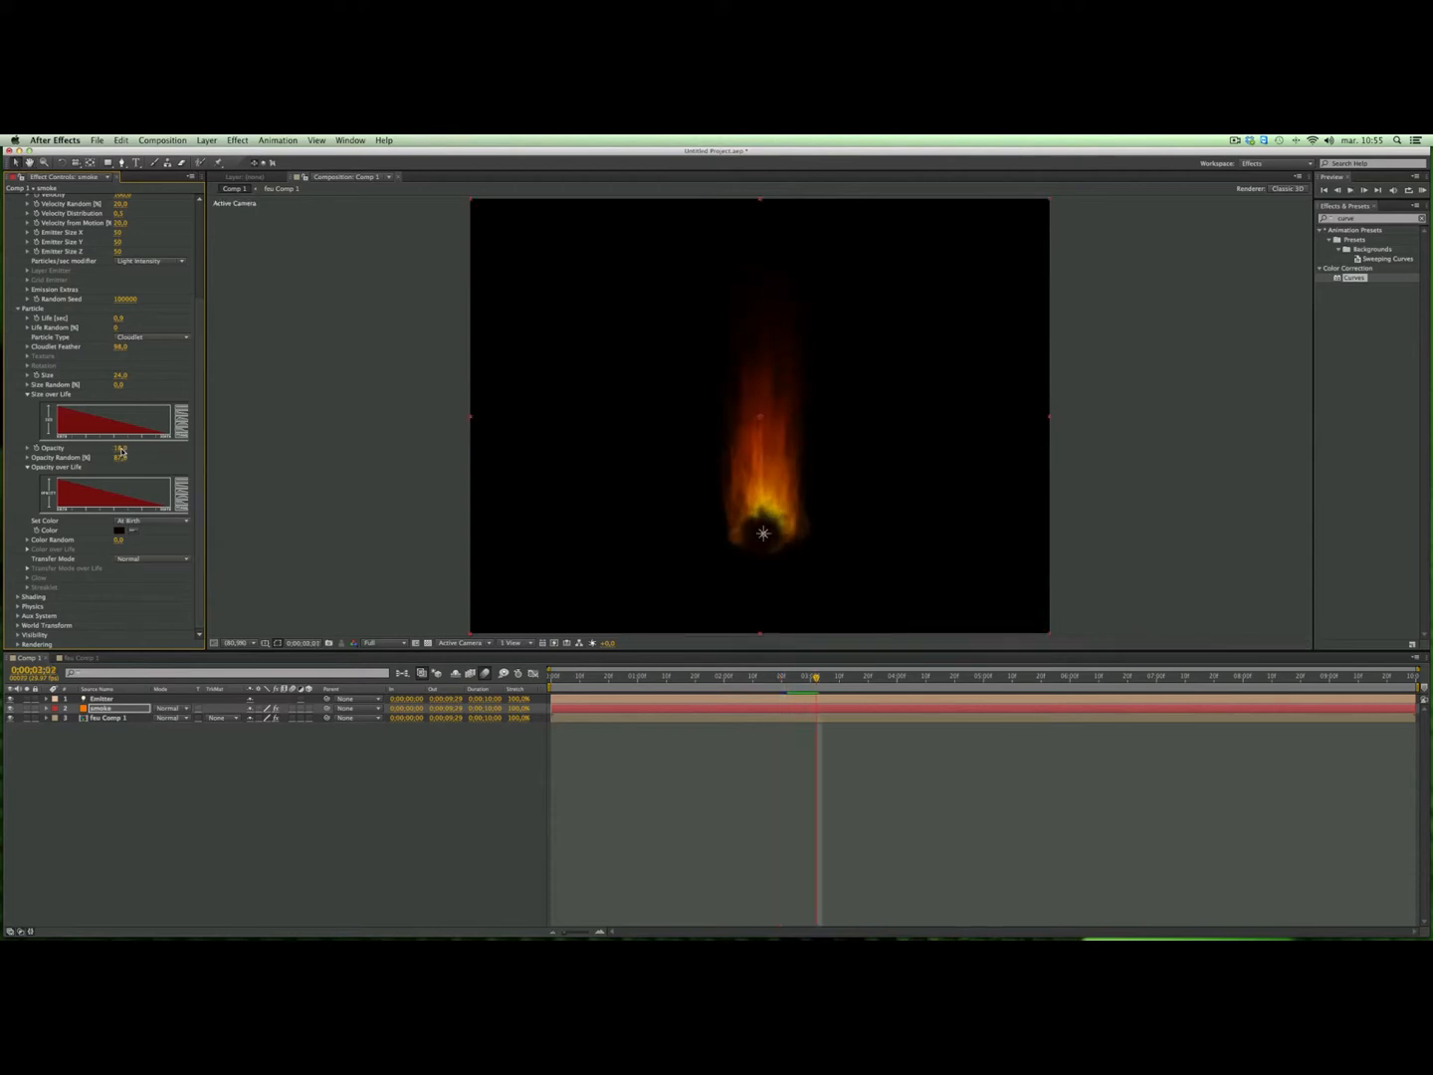
pyautogui.moveTo(121, 450); pyautogui.dragTo(128, 450)
pyautogui.press('space')
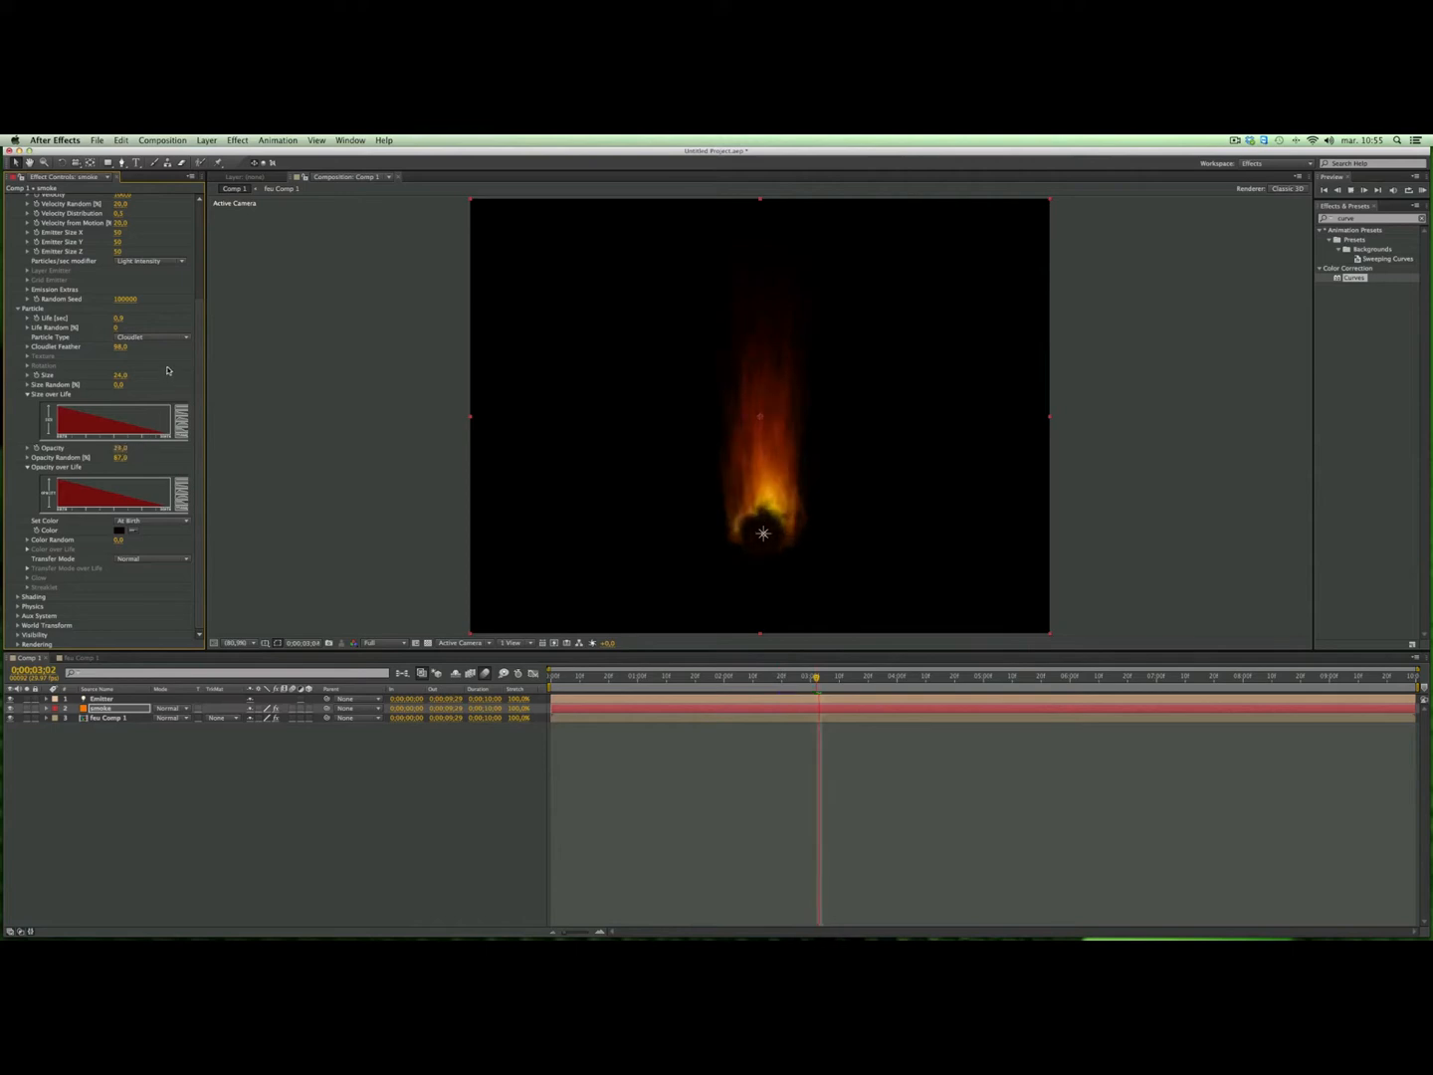
pyautogui.press('space')
# Step: Set the smoke particles' Life to about 1.2 seconds and the Physics Gravity to about -130
pyautogui.moveTo(118, 320); pyautogui.dragTo(119, 320)
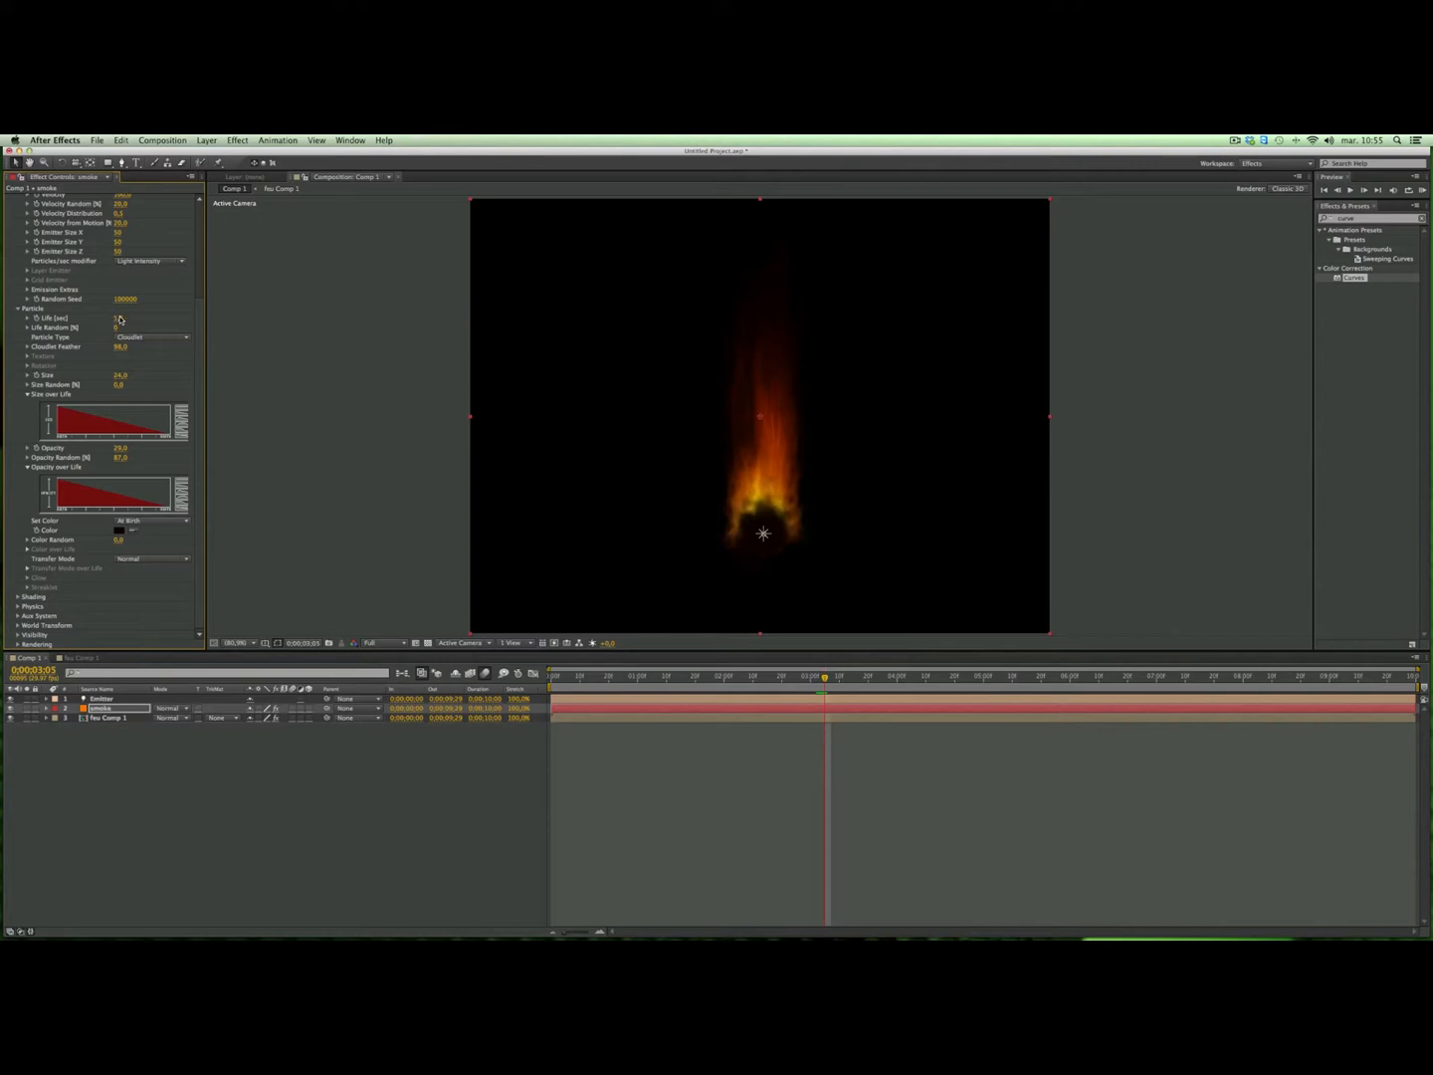
pyautogui.press('space')
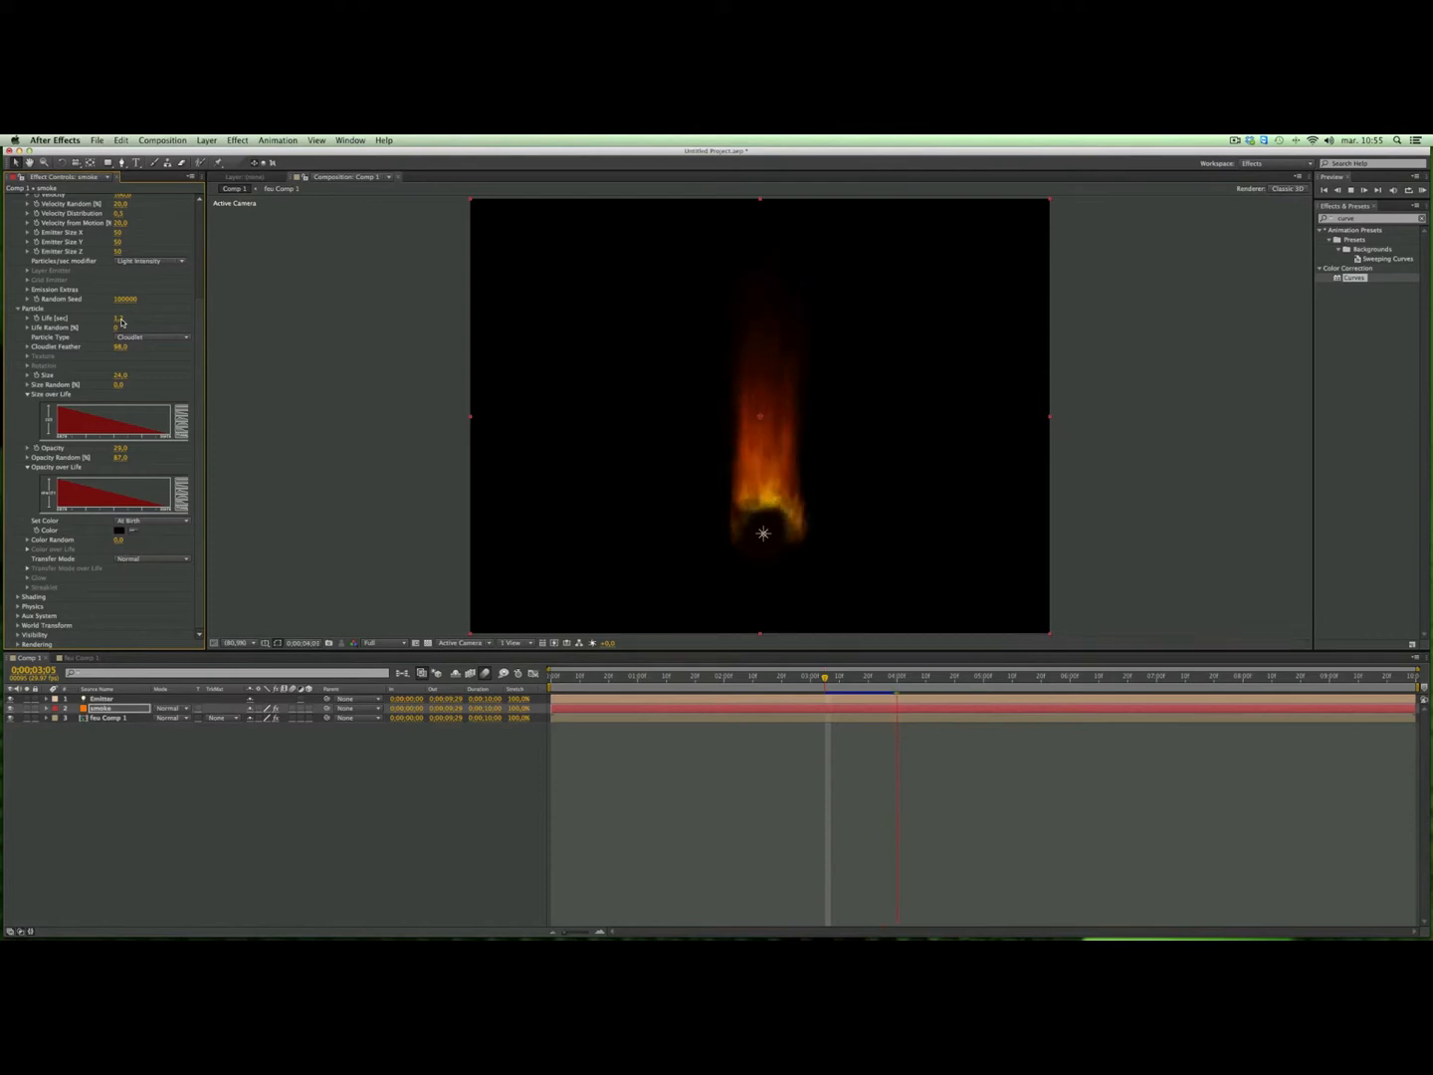
pyautogui.click(17, 610)
pyautogui.scroll(-3, 125, 558)
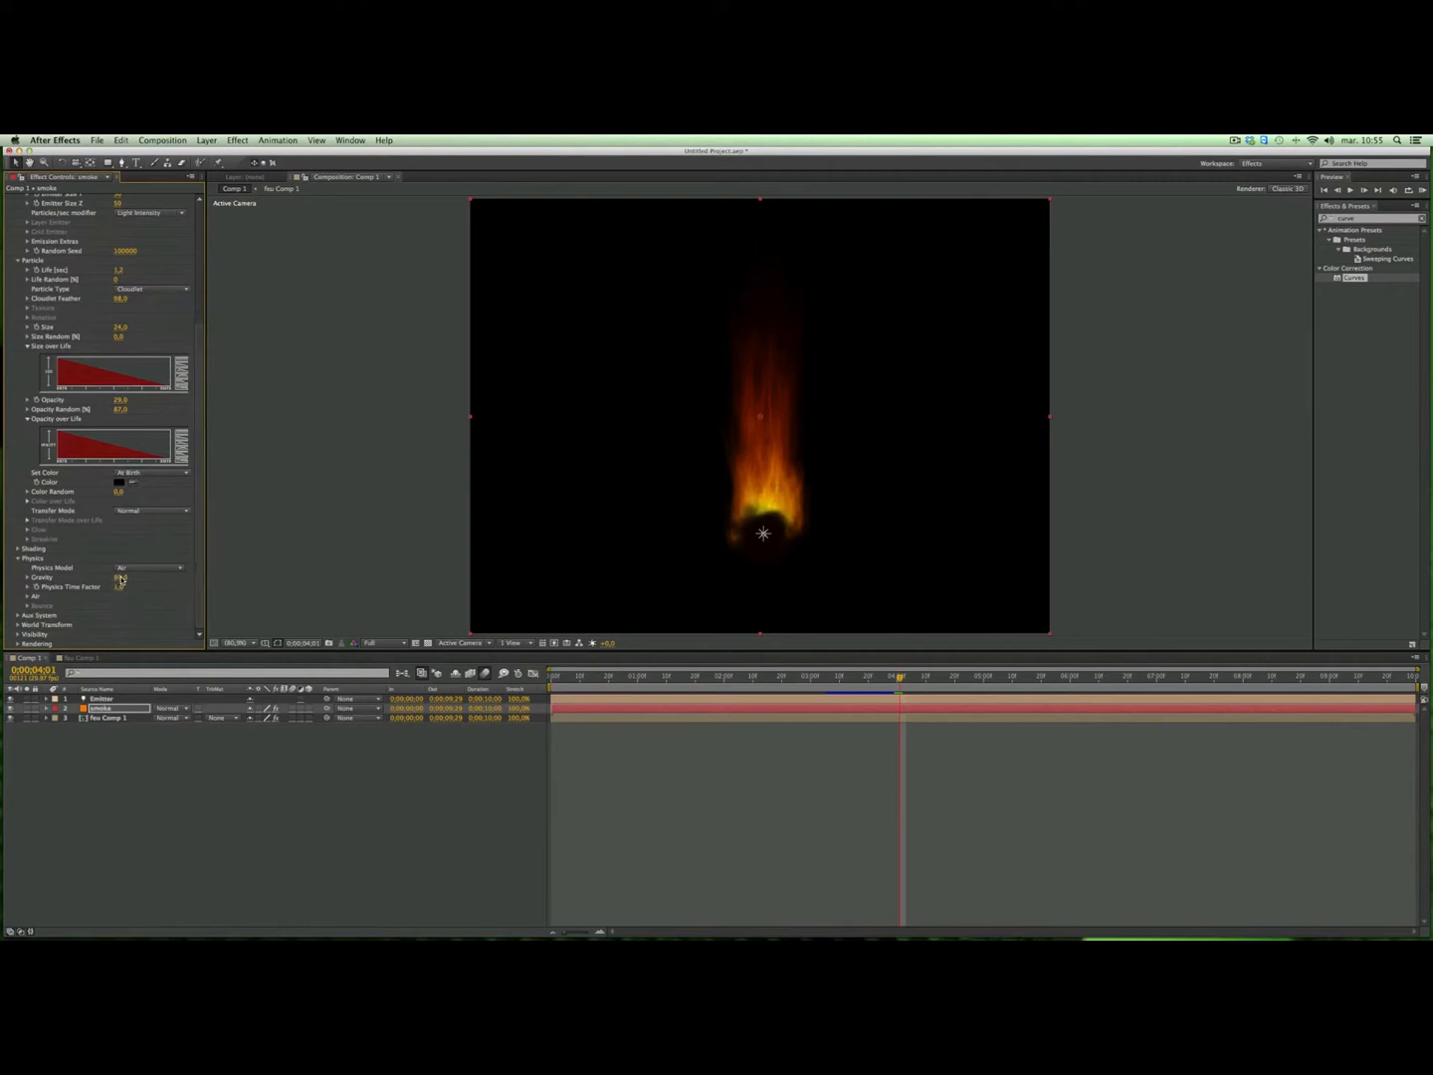
pyautogui.moveTo(119, 579); pyautogui.dragTo(109, 580)
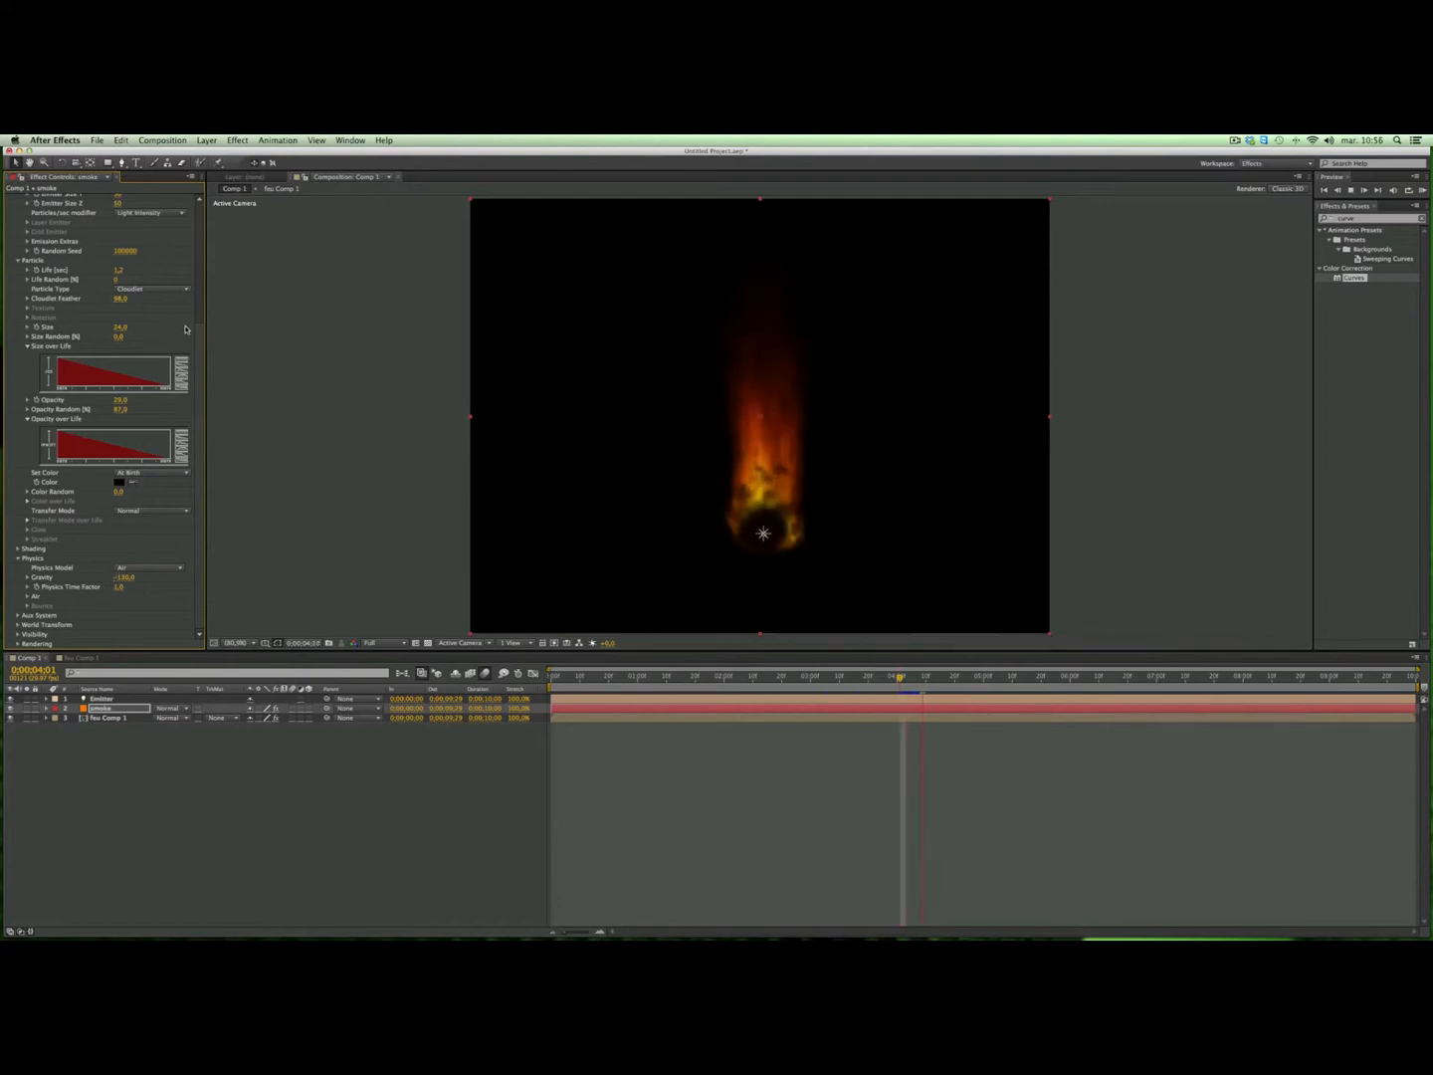
# Step: Move the Emitter light slightly lower beneath the fire and set the smoke particles' Life to about 0.6 seconds
pyautogui.moveTo(764, 534); pyautogui.dragTo(762, 549)
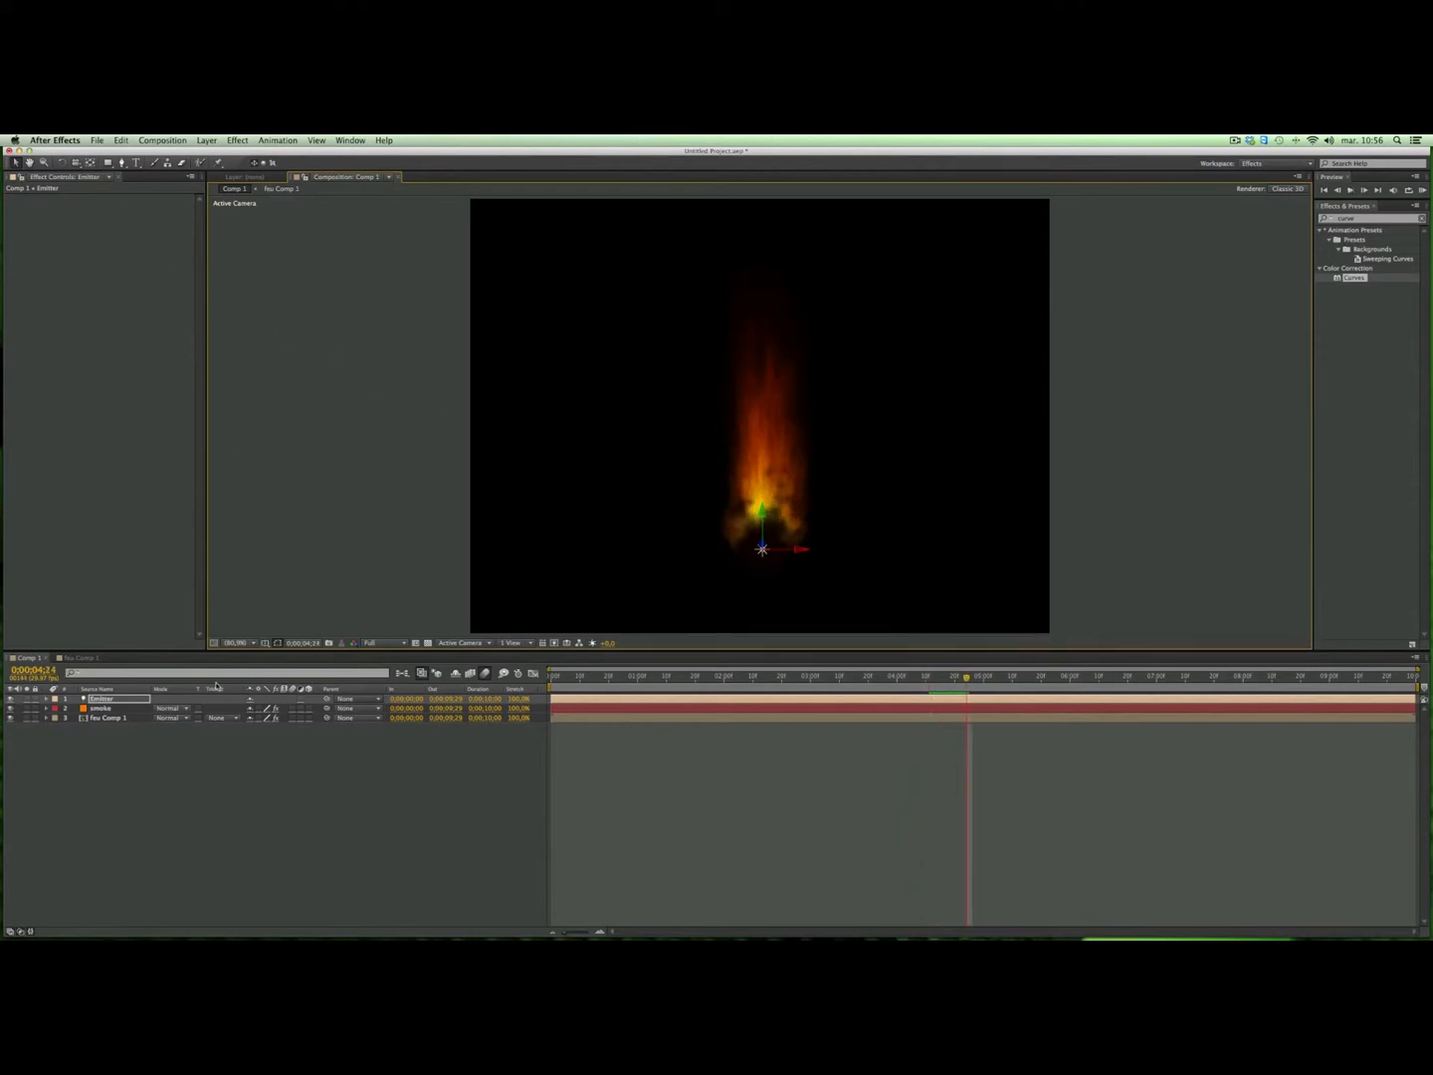
pyautogui.click(114, 708)
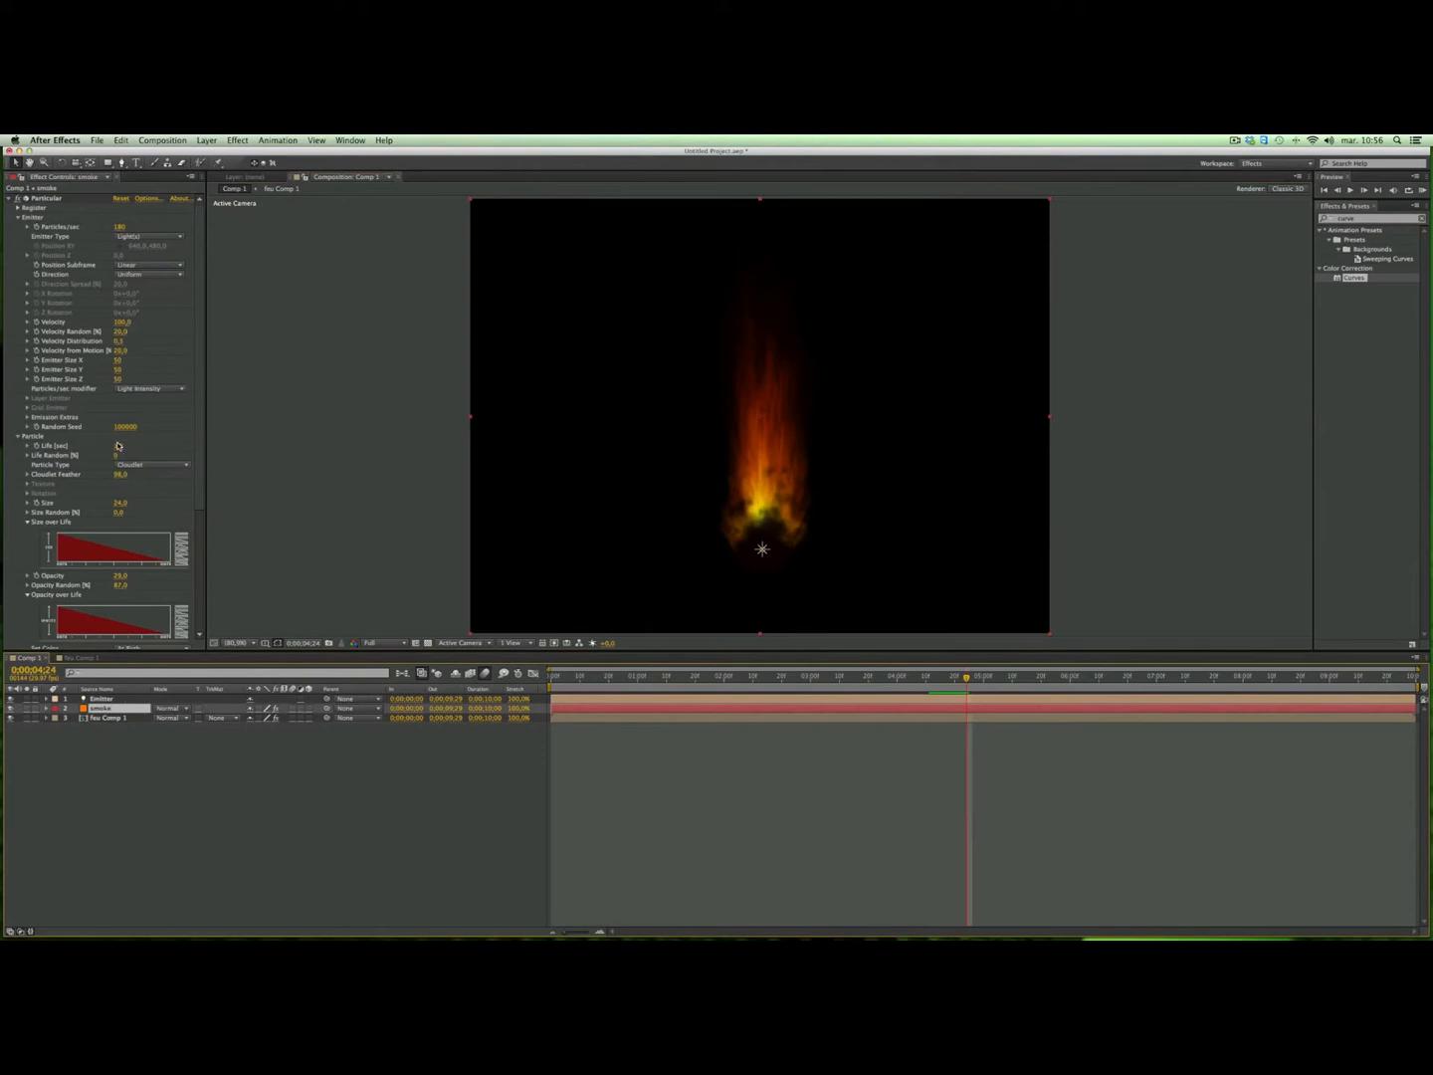
pyautogui.moveTo(117, 445); pyautogui.dragTo(114, 445)
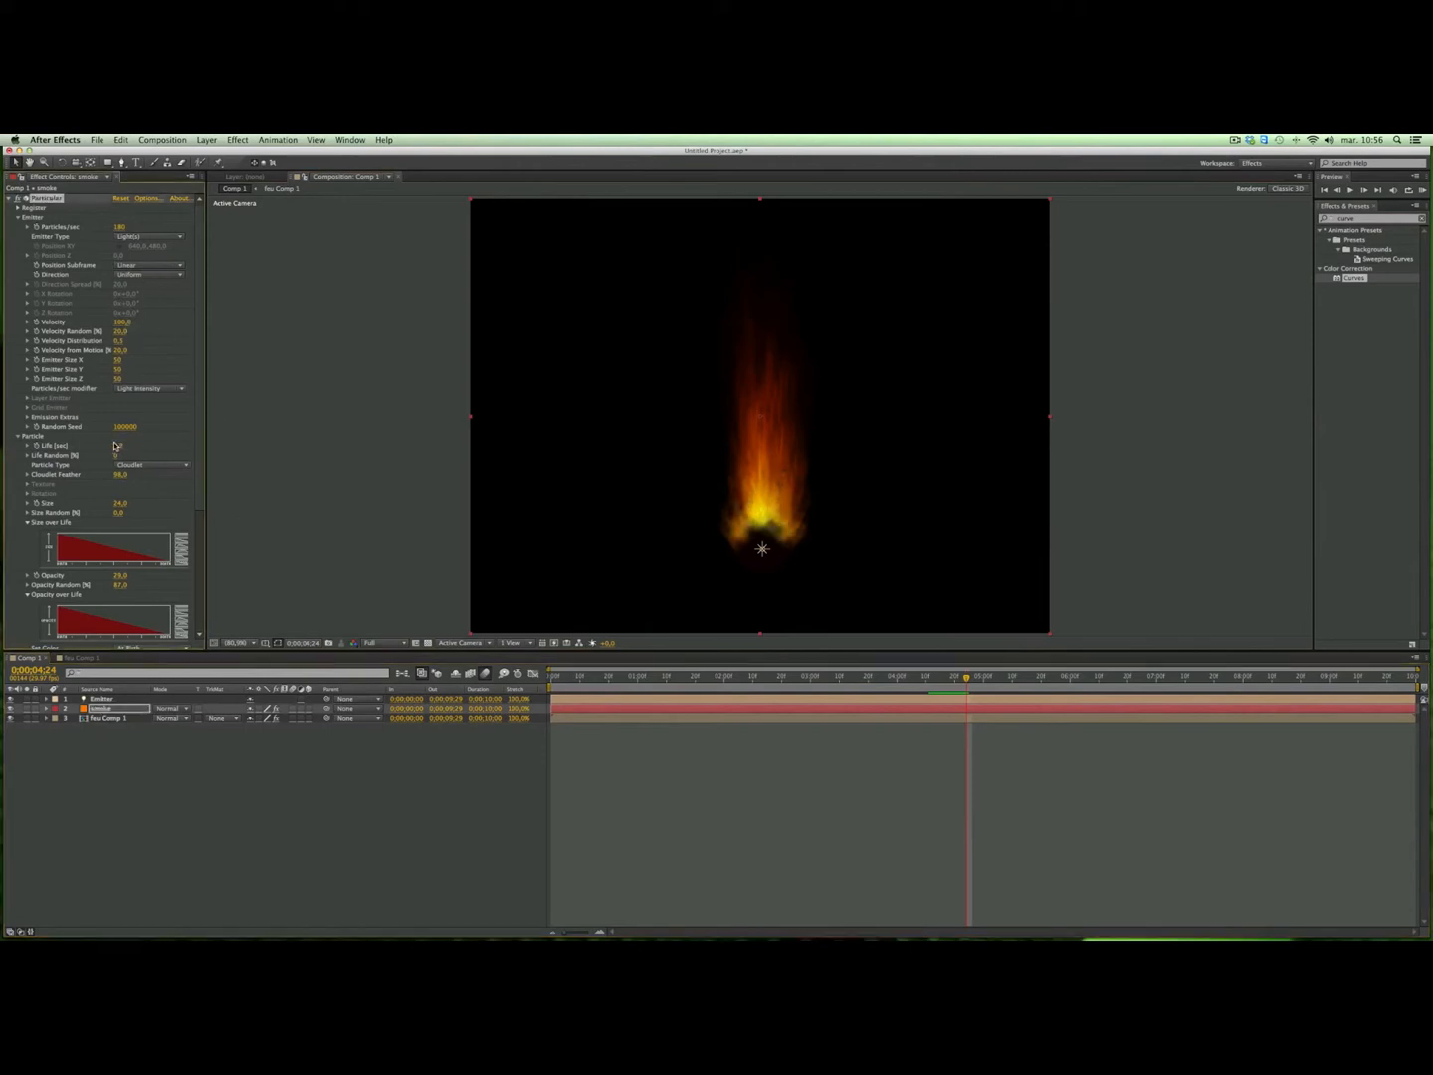
pyautogui.press('space')
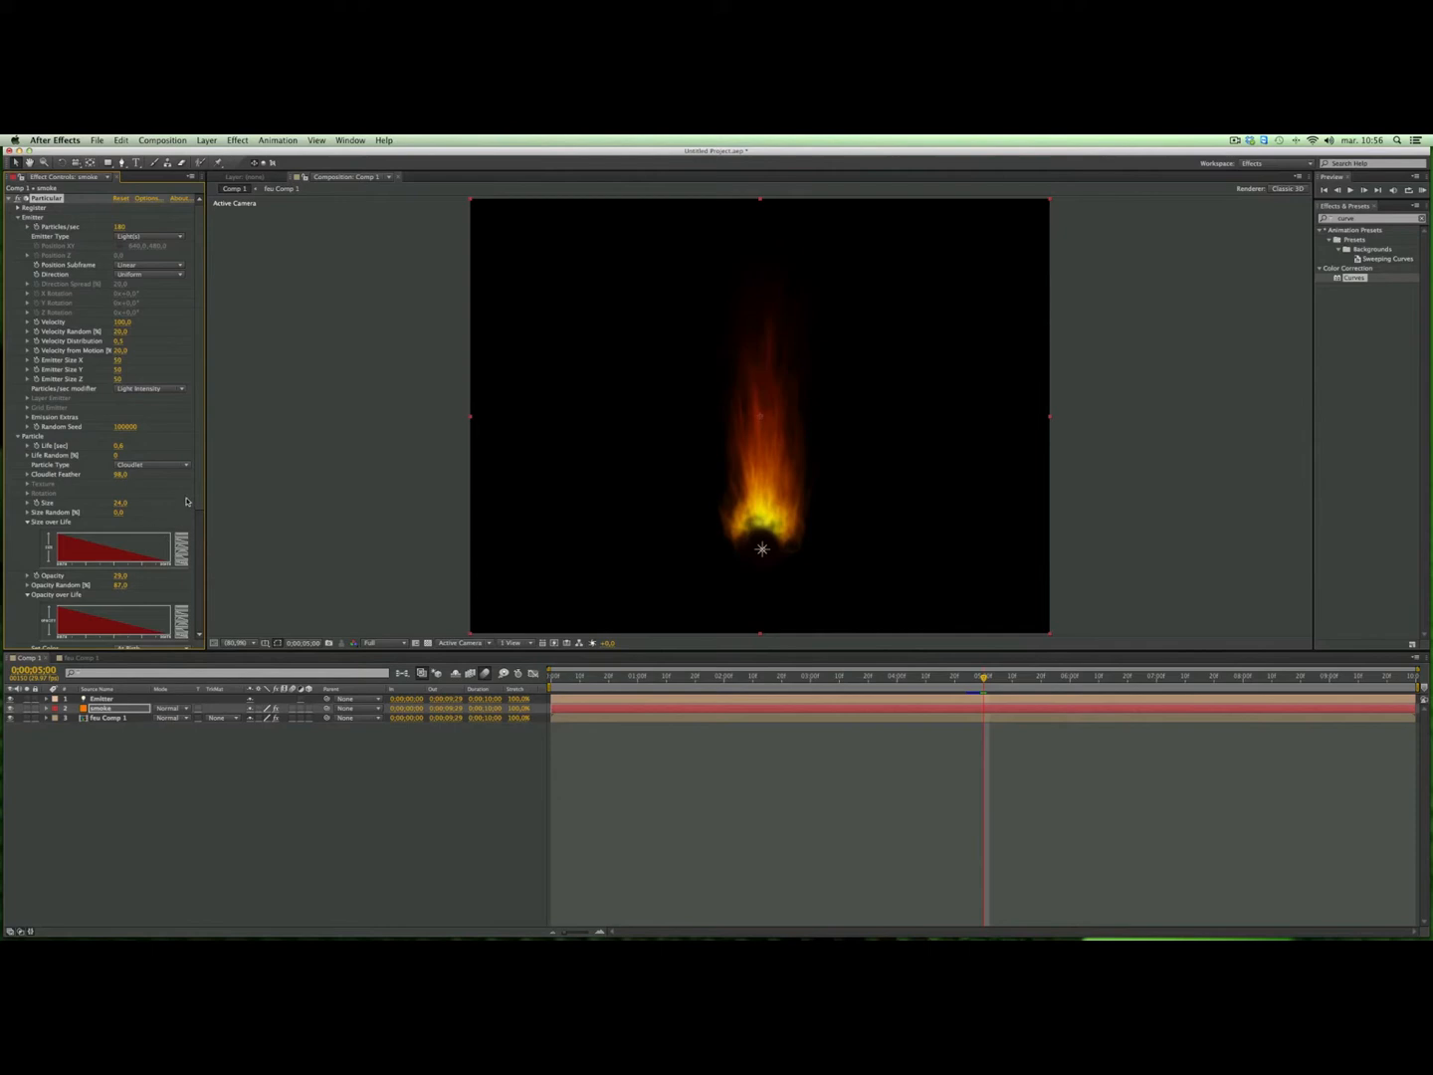
# Step: Set the smoke's Size Random to about 90 and preview the animation
pyautogui.moveTo(120, 514); pyautogui.dragTo(176, 514)
pyautogui.press('space')
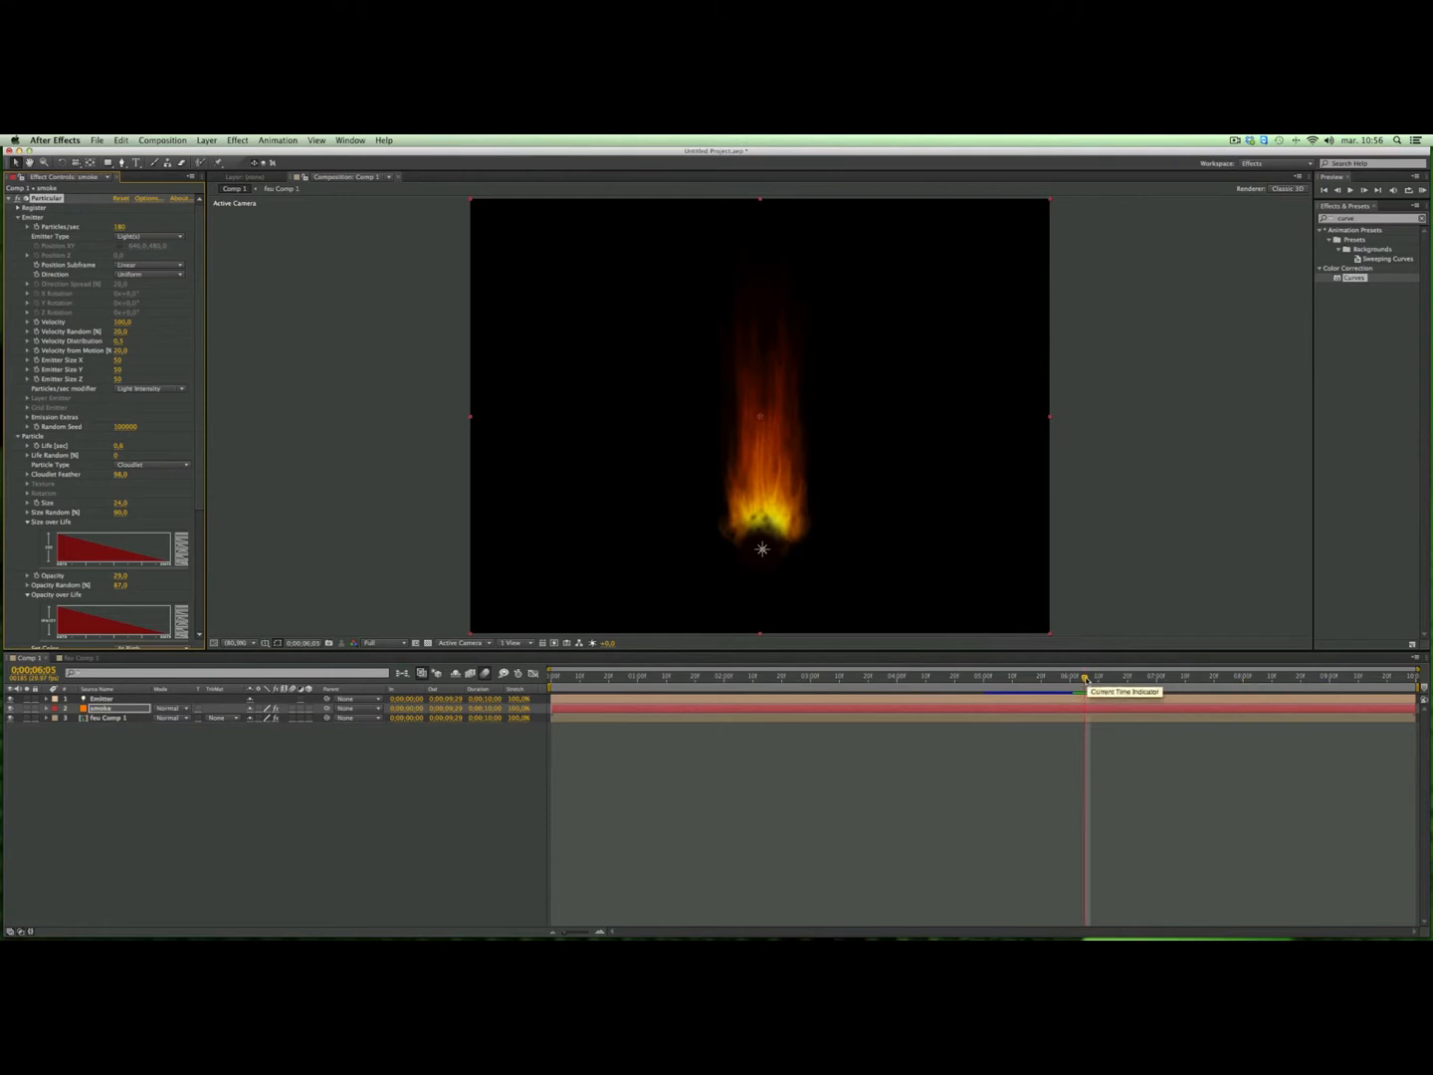
# Step: Return the playhead to the start of Comp 1 and run a RAM preview of the fire and smoke
pyautogui.moveTo(1085, 677); pyautogui.dragTo(542, 677)
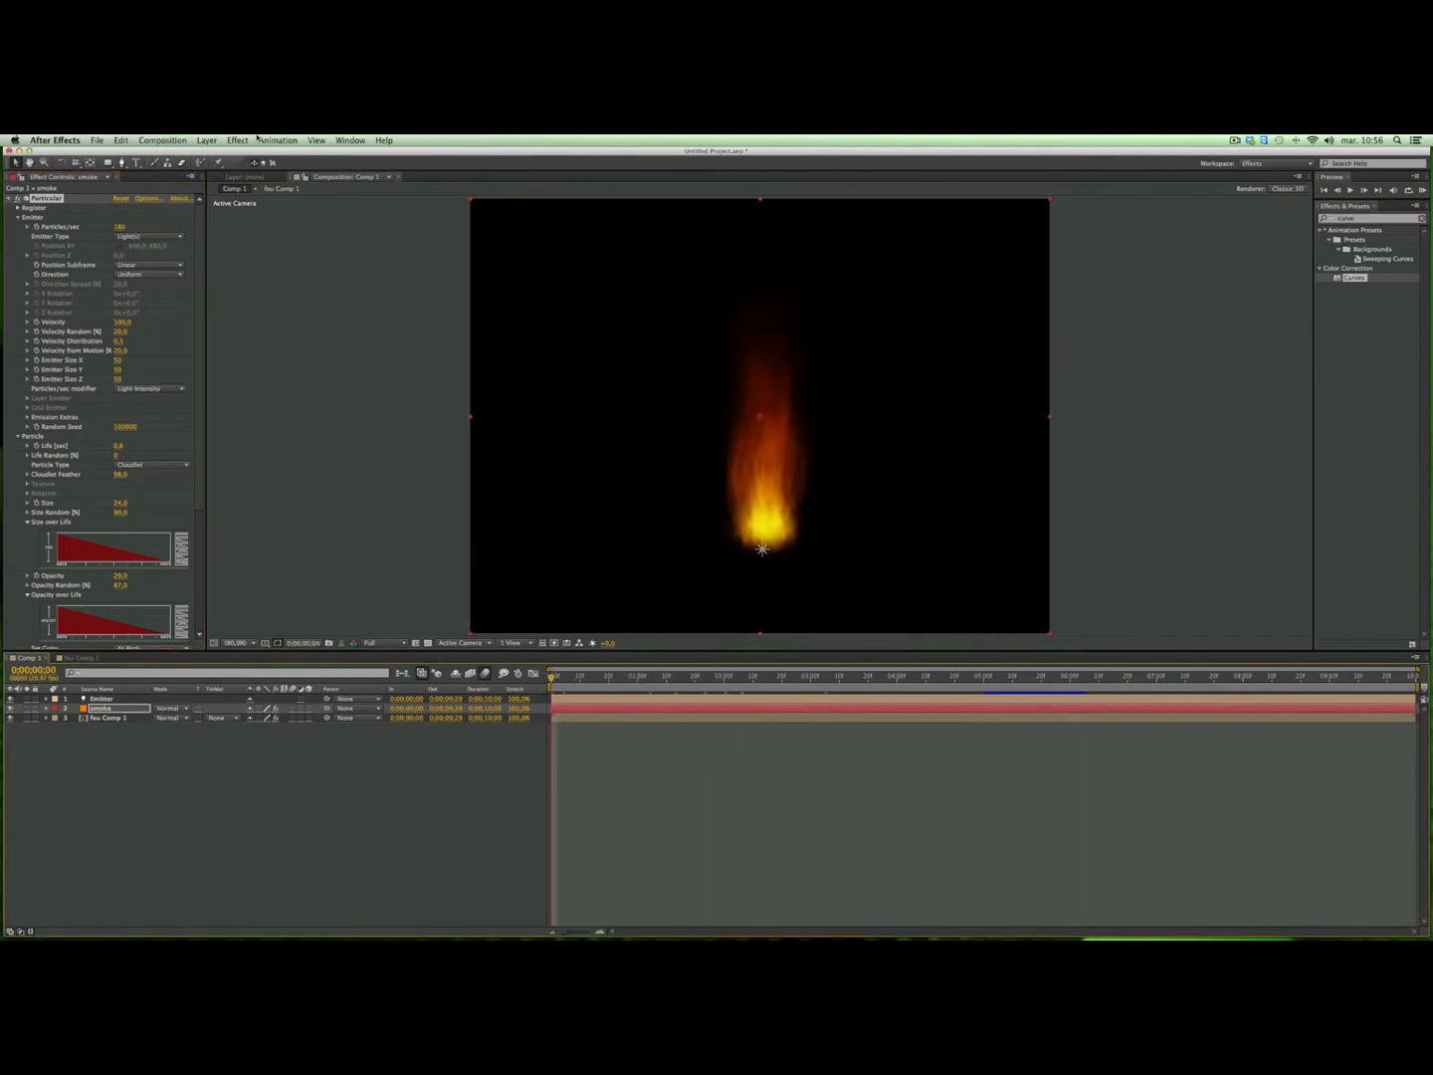
pyautogui.click(163, 141)
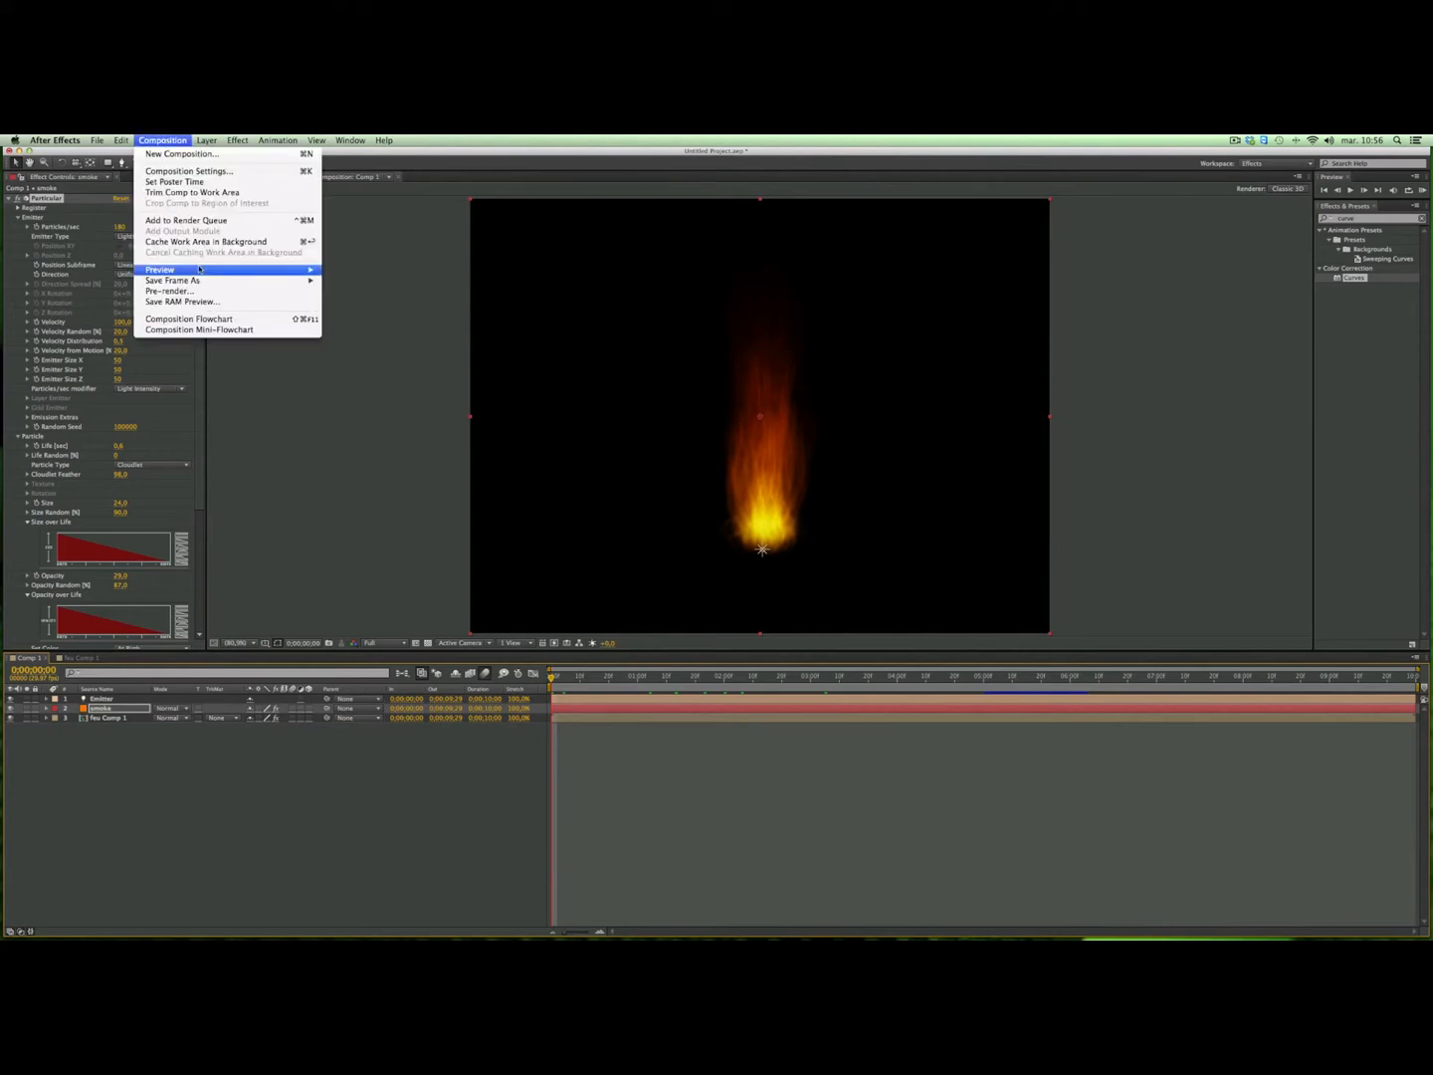
pyautogui.moveTo(288, 270)
pyautogui.click(352, 270)
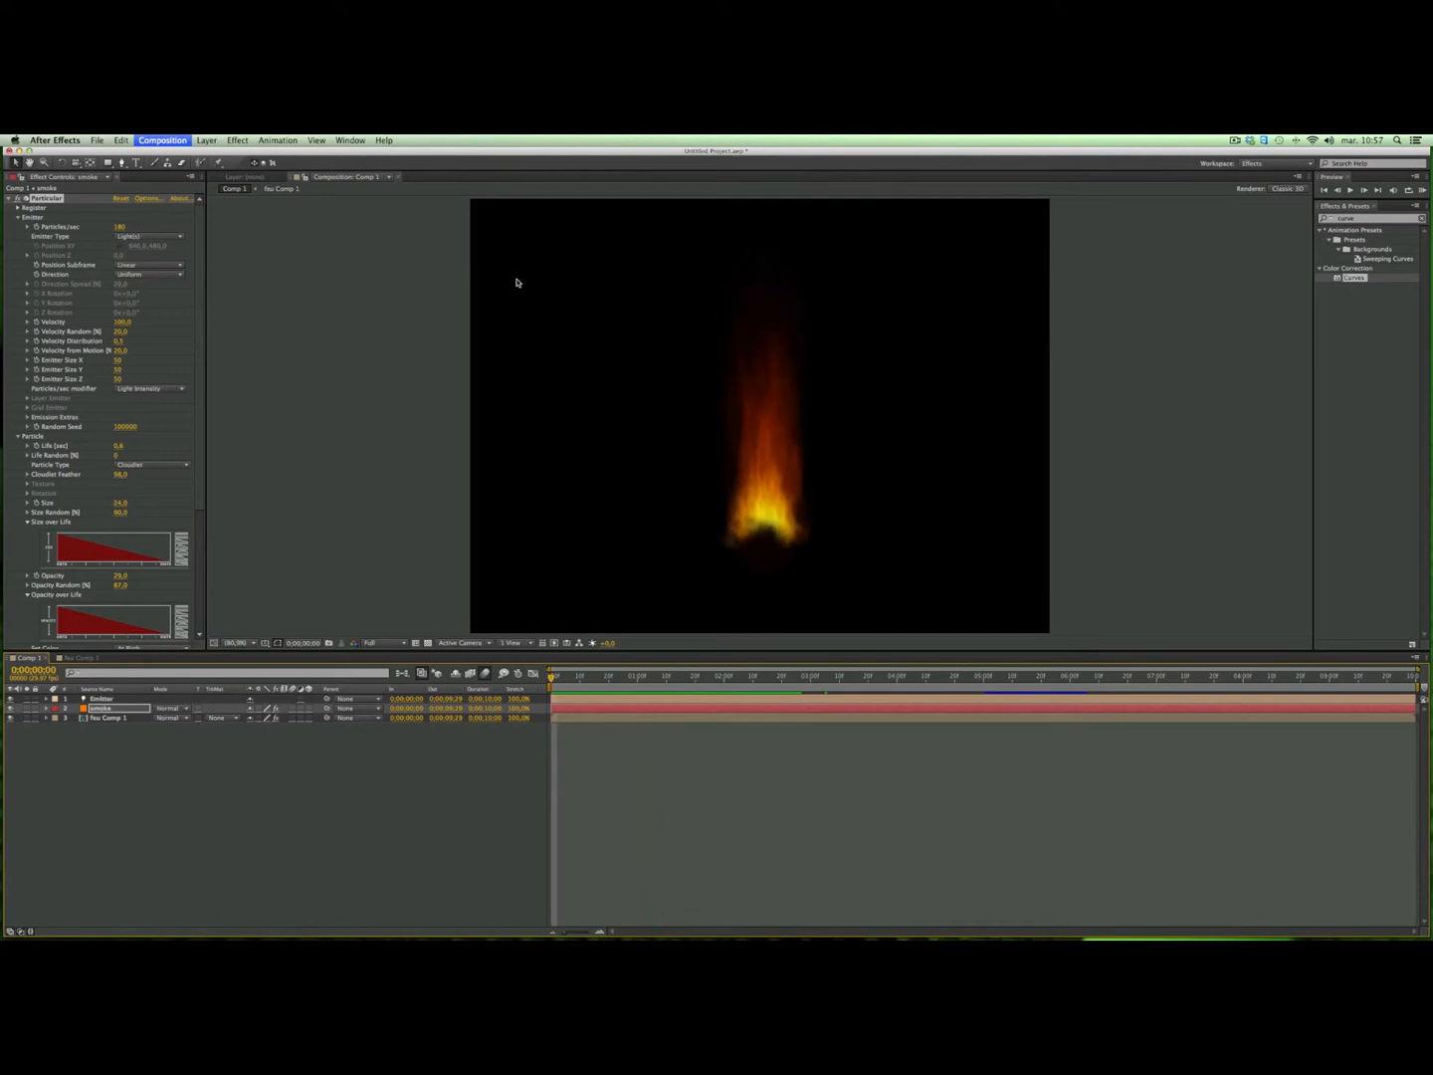
# Step: Apply a Time Stretch to the Feu layer inside Feu Comp 1 with a Stretch Factor of 200%
pyautogui.press('space')
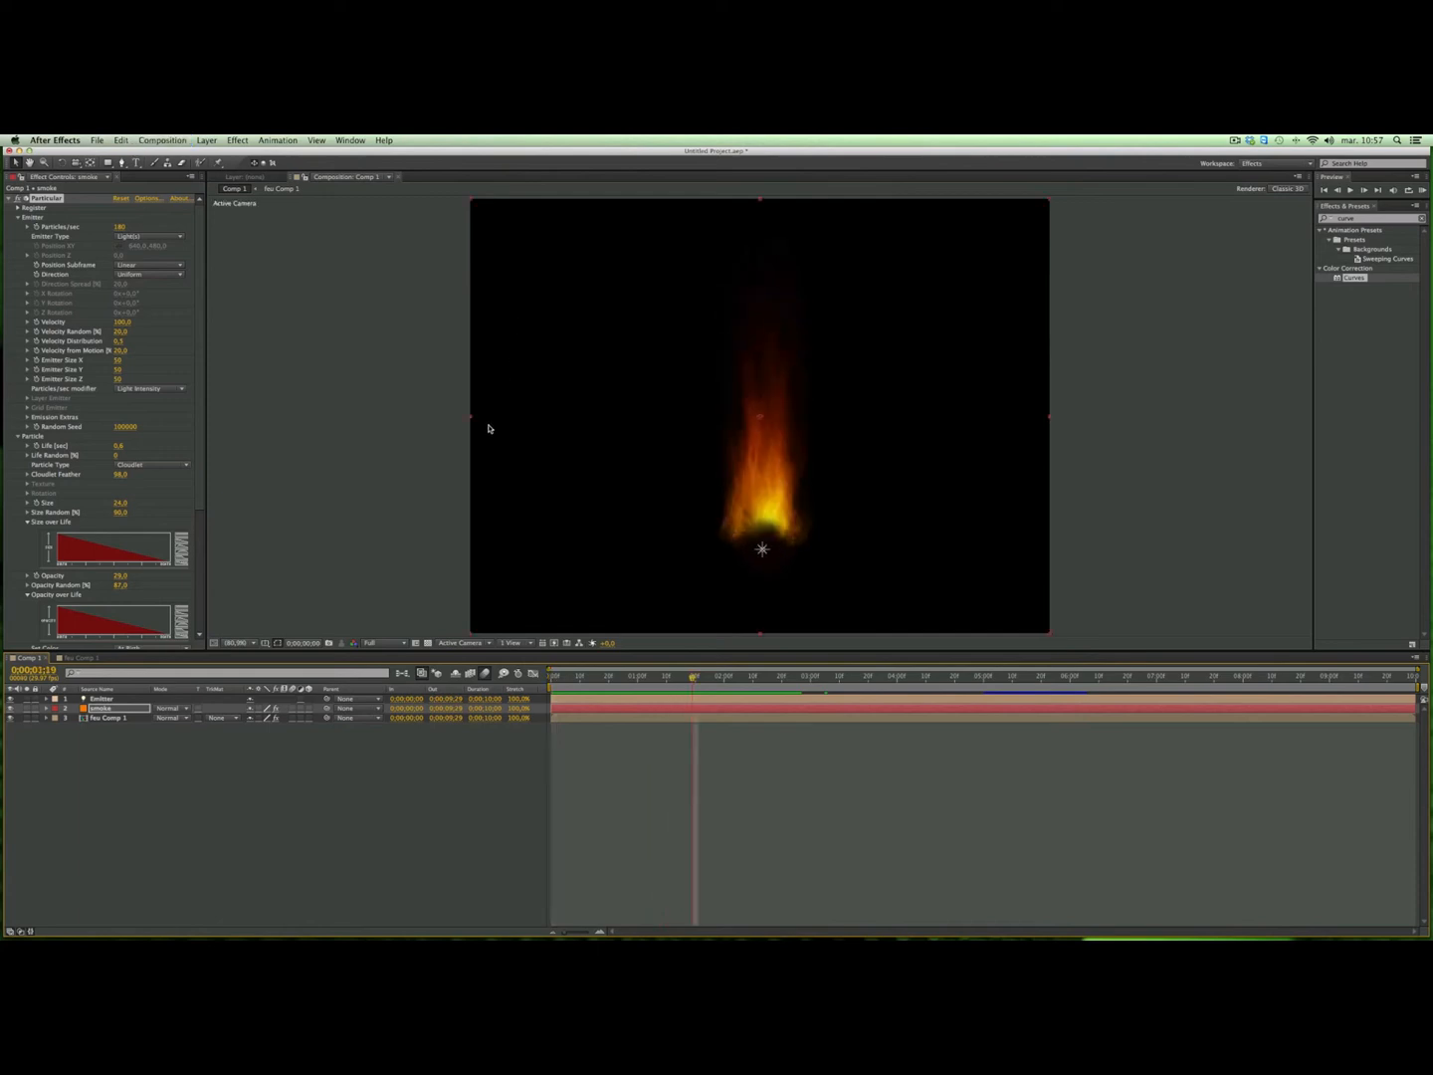
pyautogui.click(105, 717)
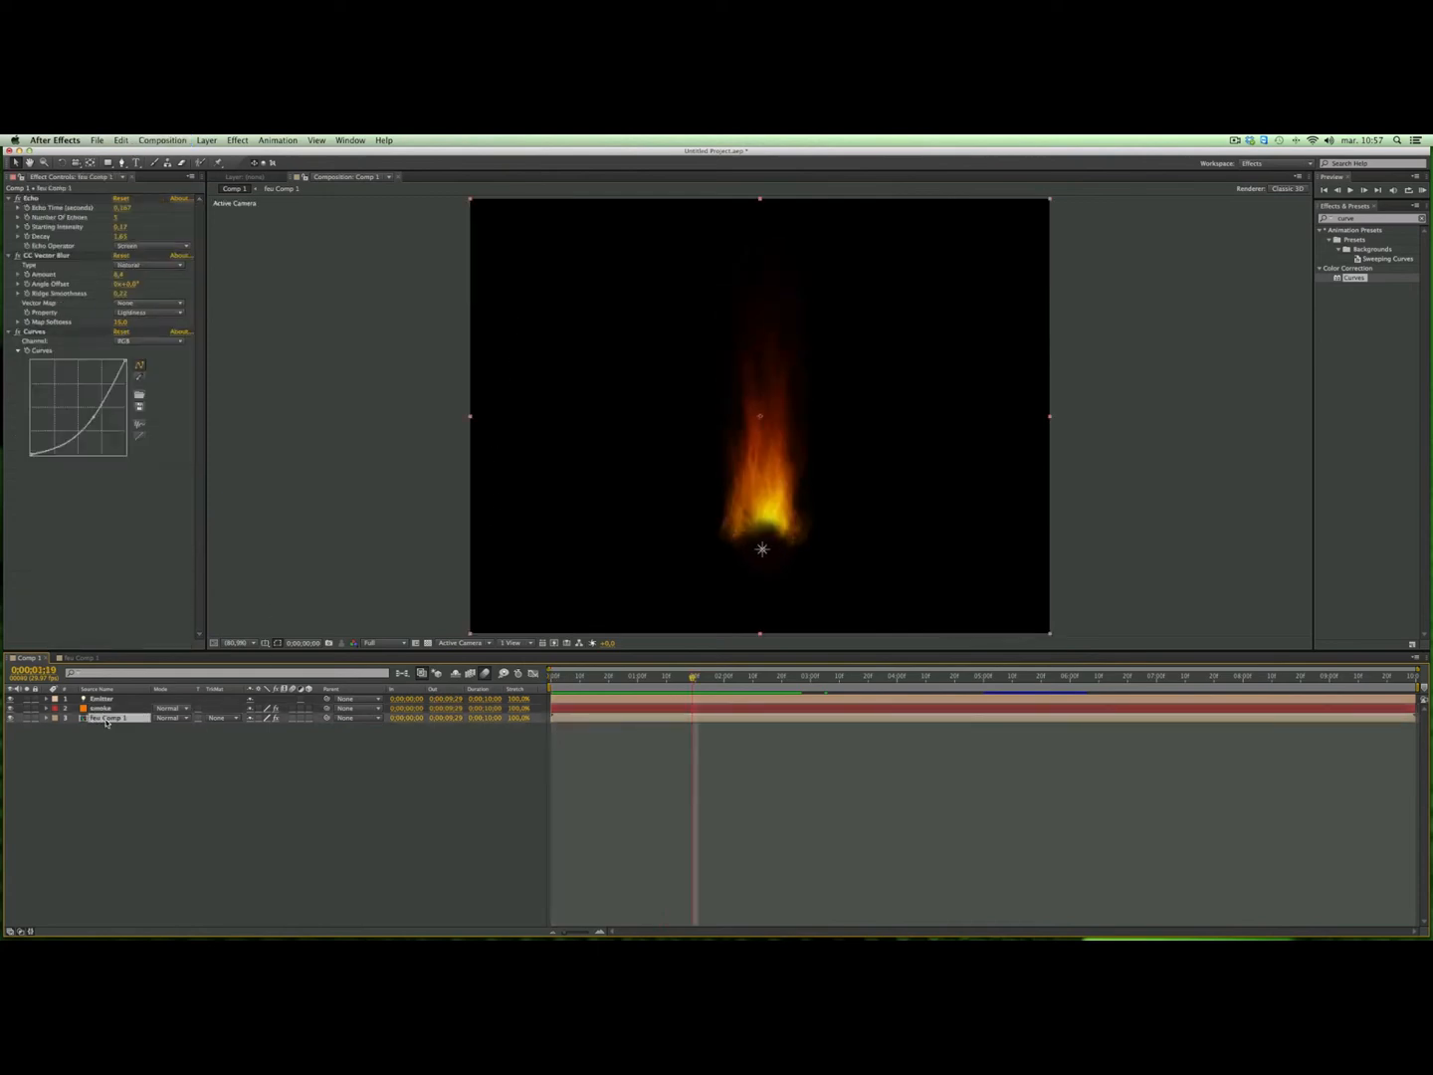
pyautogui.click(77, 658)
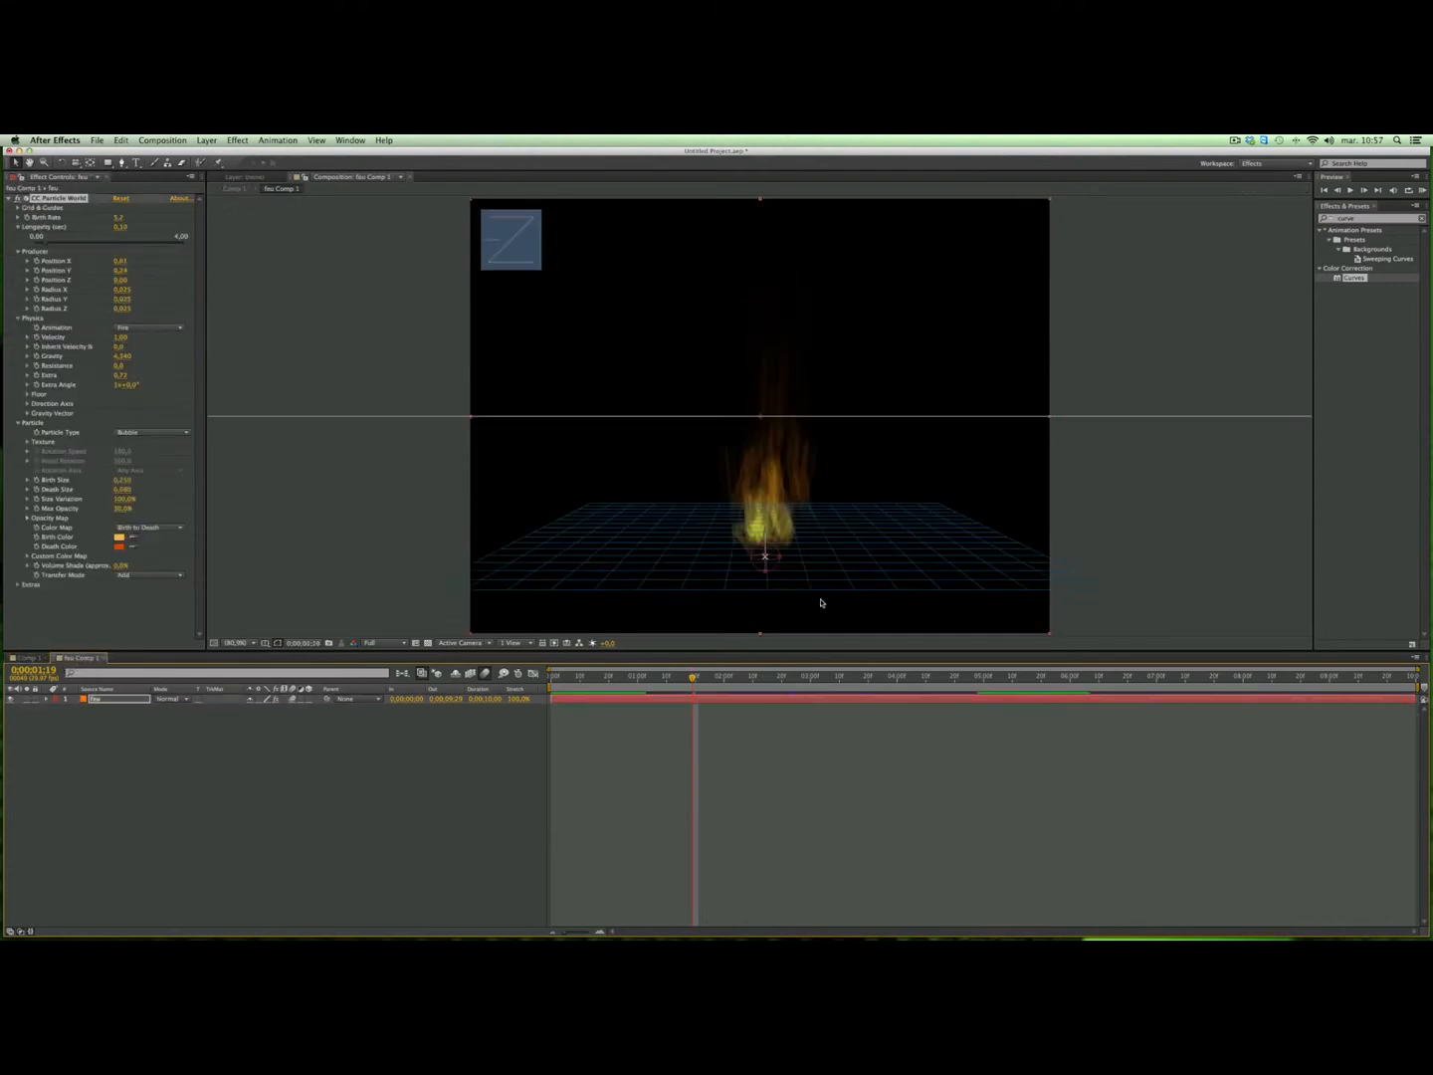
pyautogui.click(111, 700)
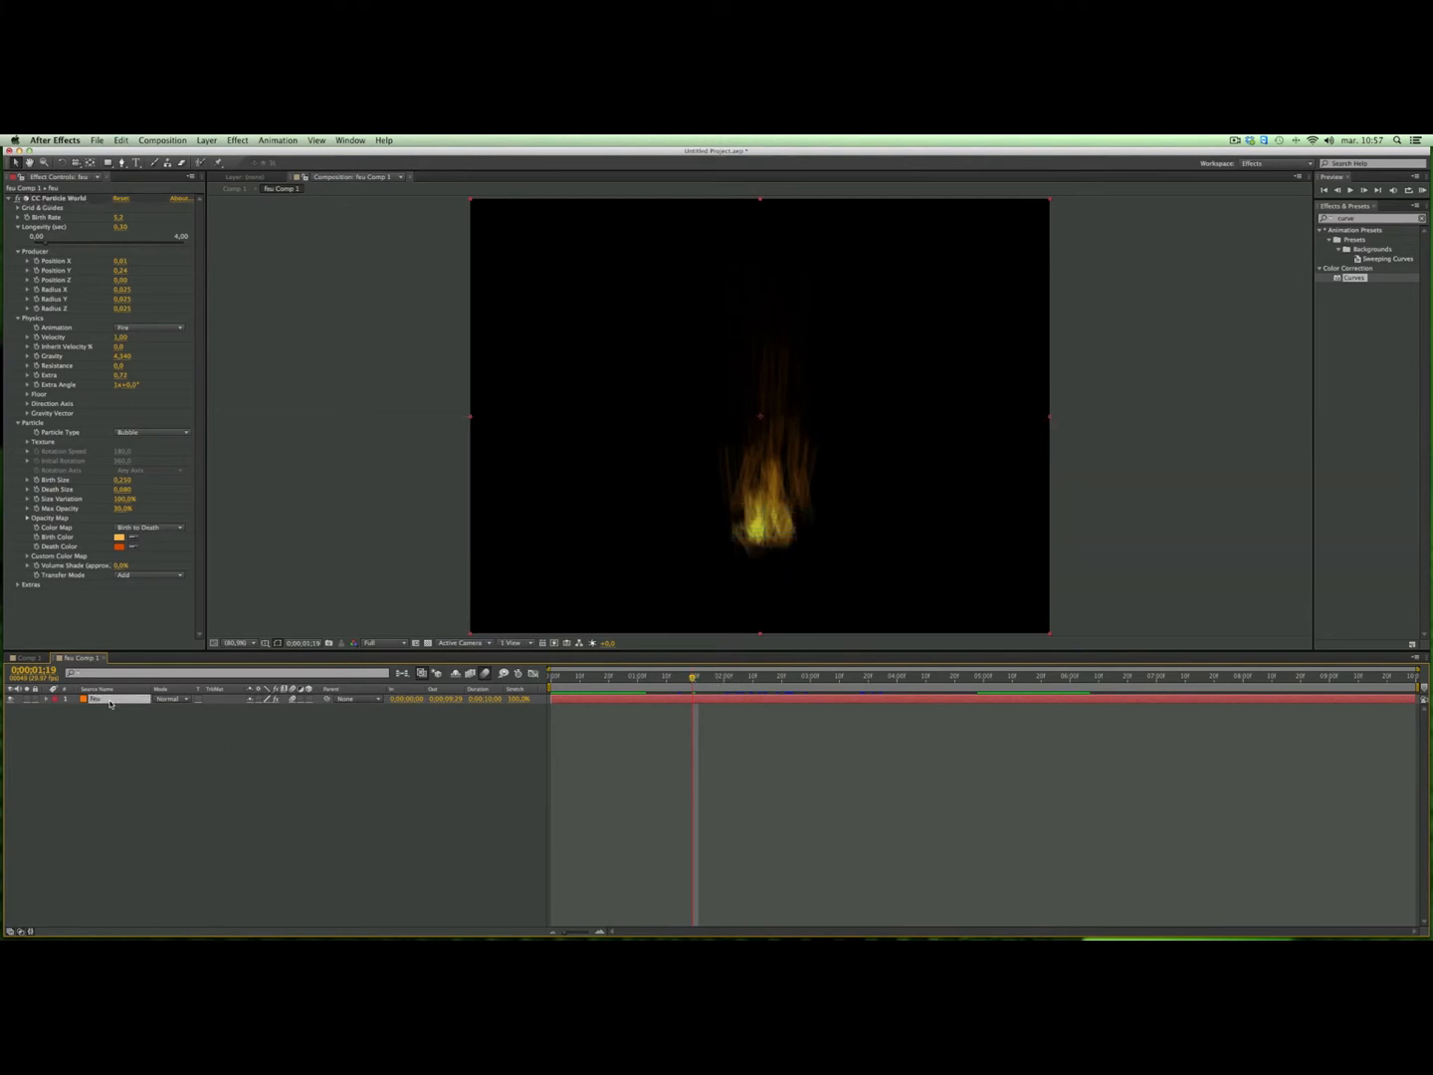
pyautogui.rightClick(111, 703)
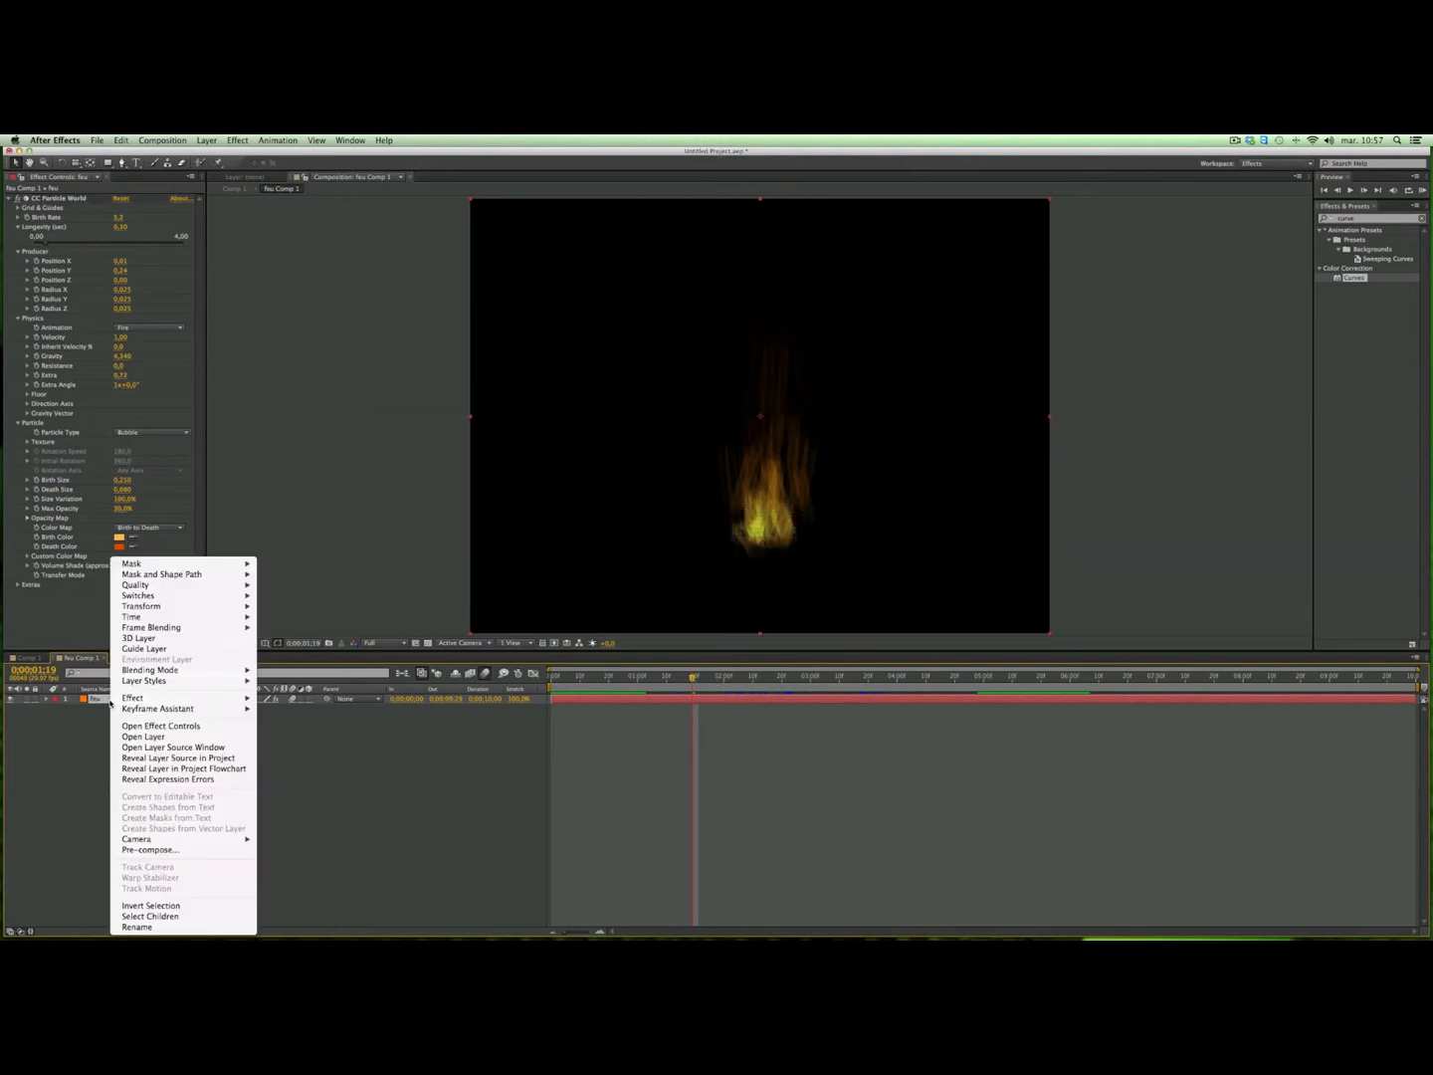
pyautogui.moveTo(199, 618)
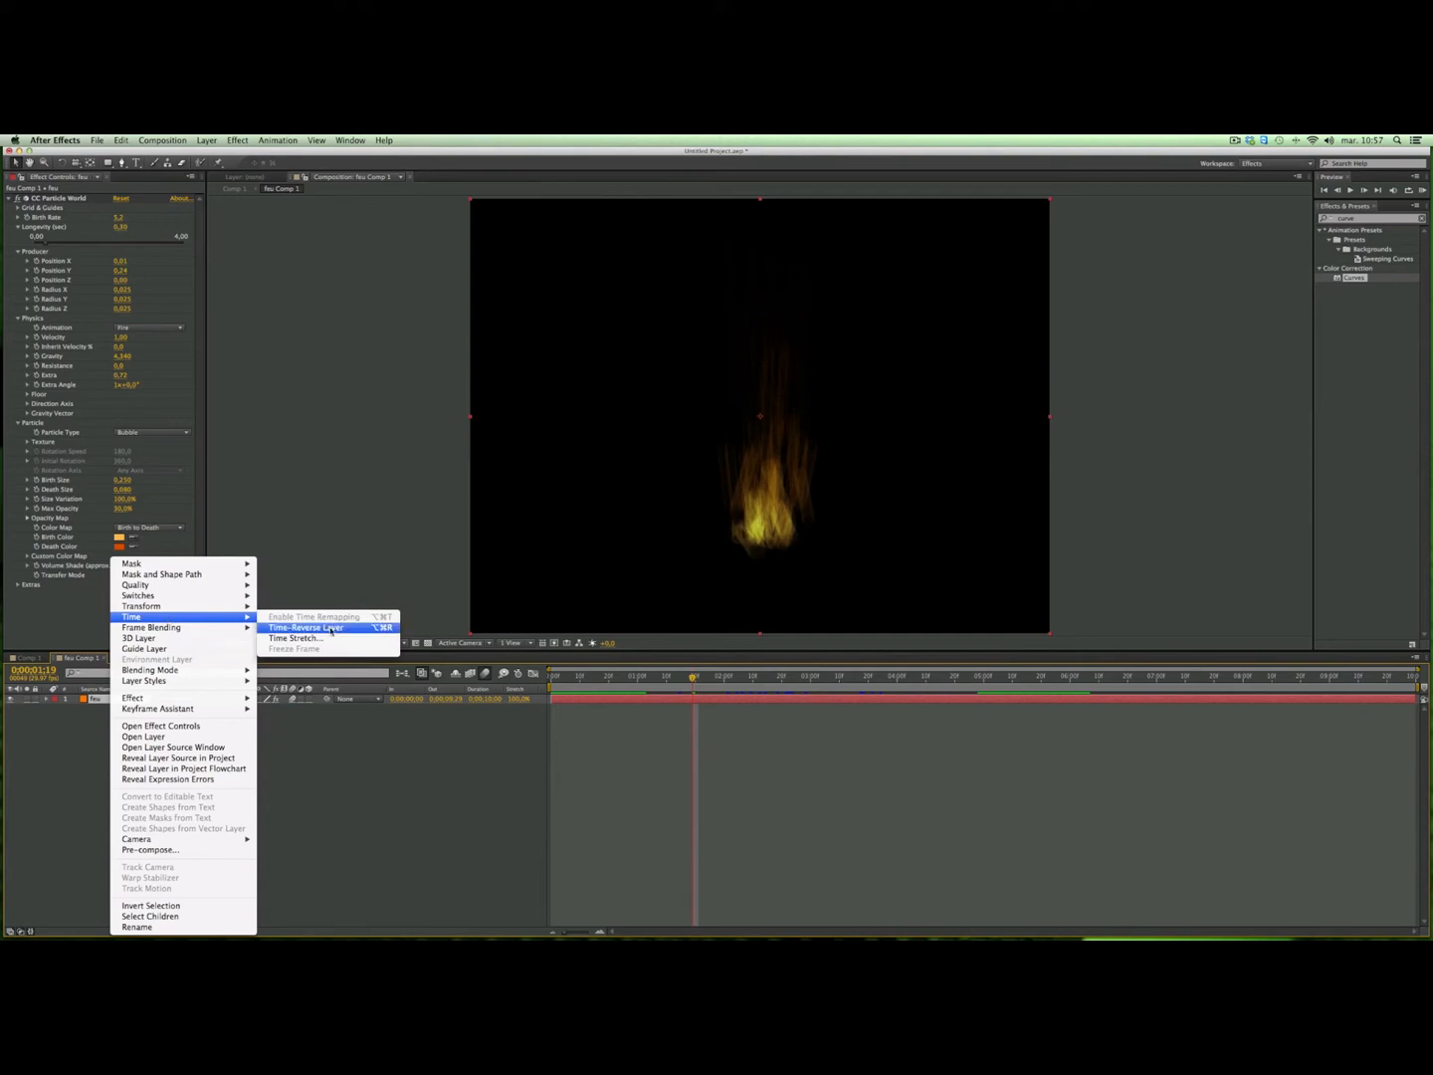
pyautogui.click(294, 638)
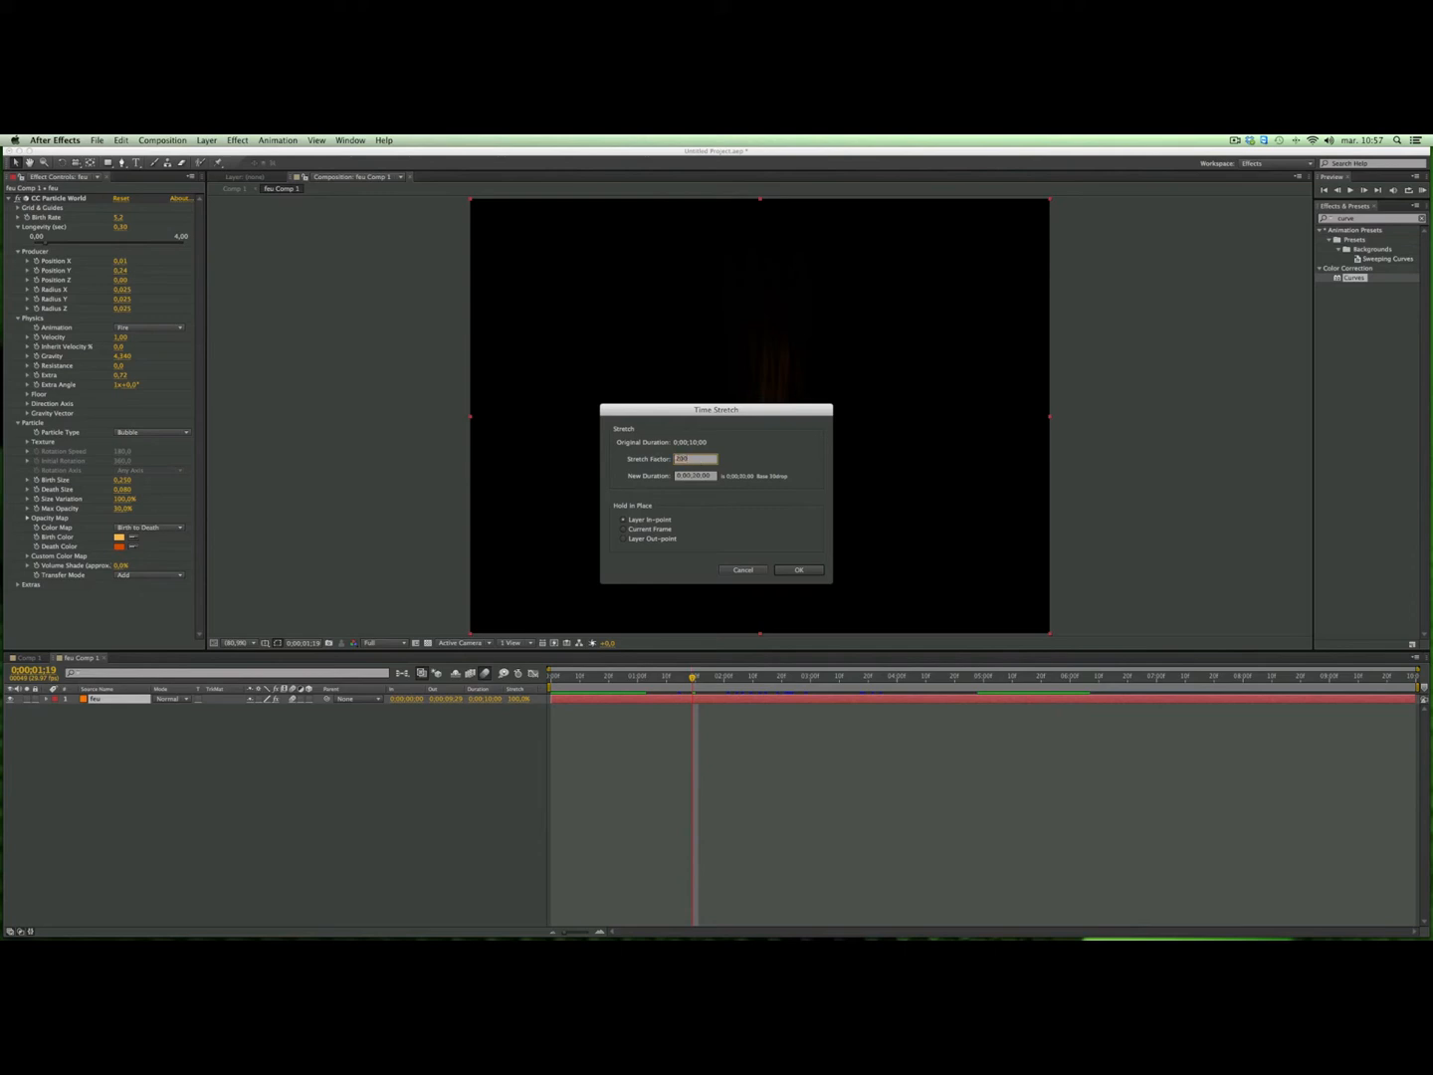
pyautogui.click(798, 571)
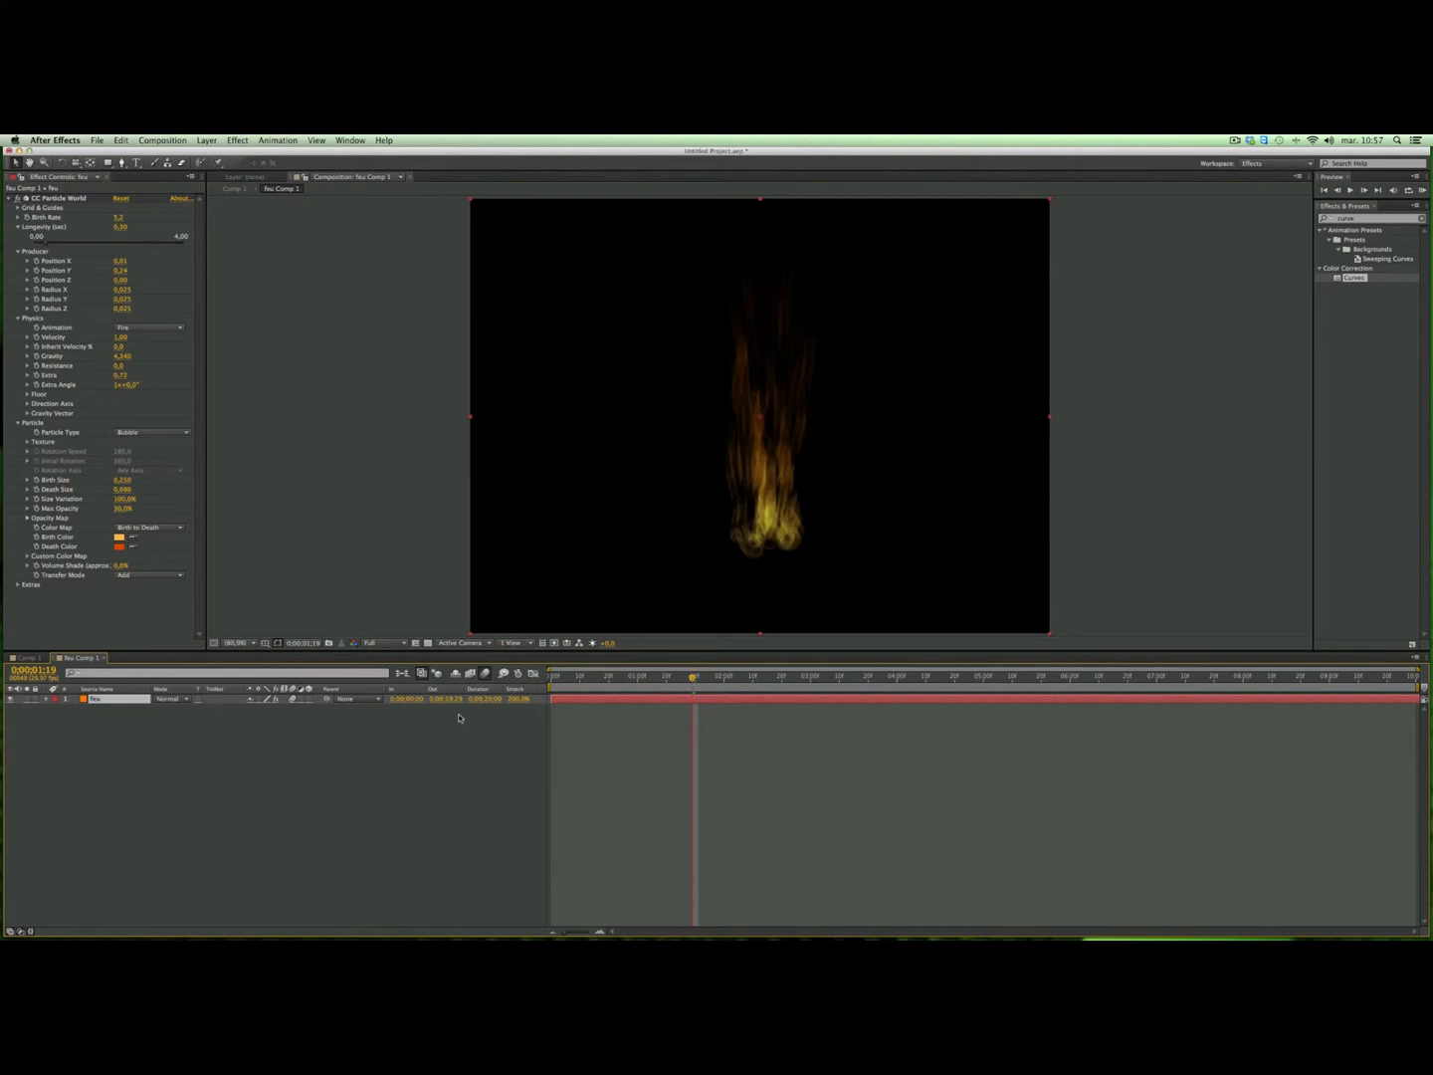
# Step: Run a RAM preview of Comp 1 from its first frame to check the slowed fire
pyautogui.click(34, 658)
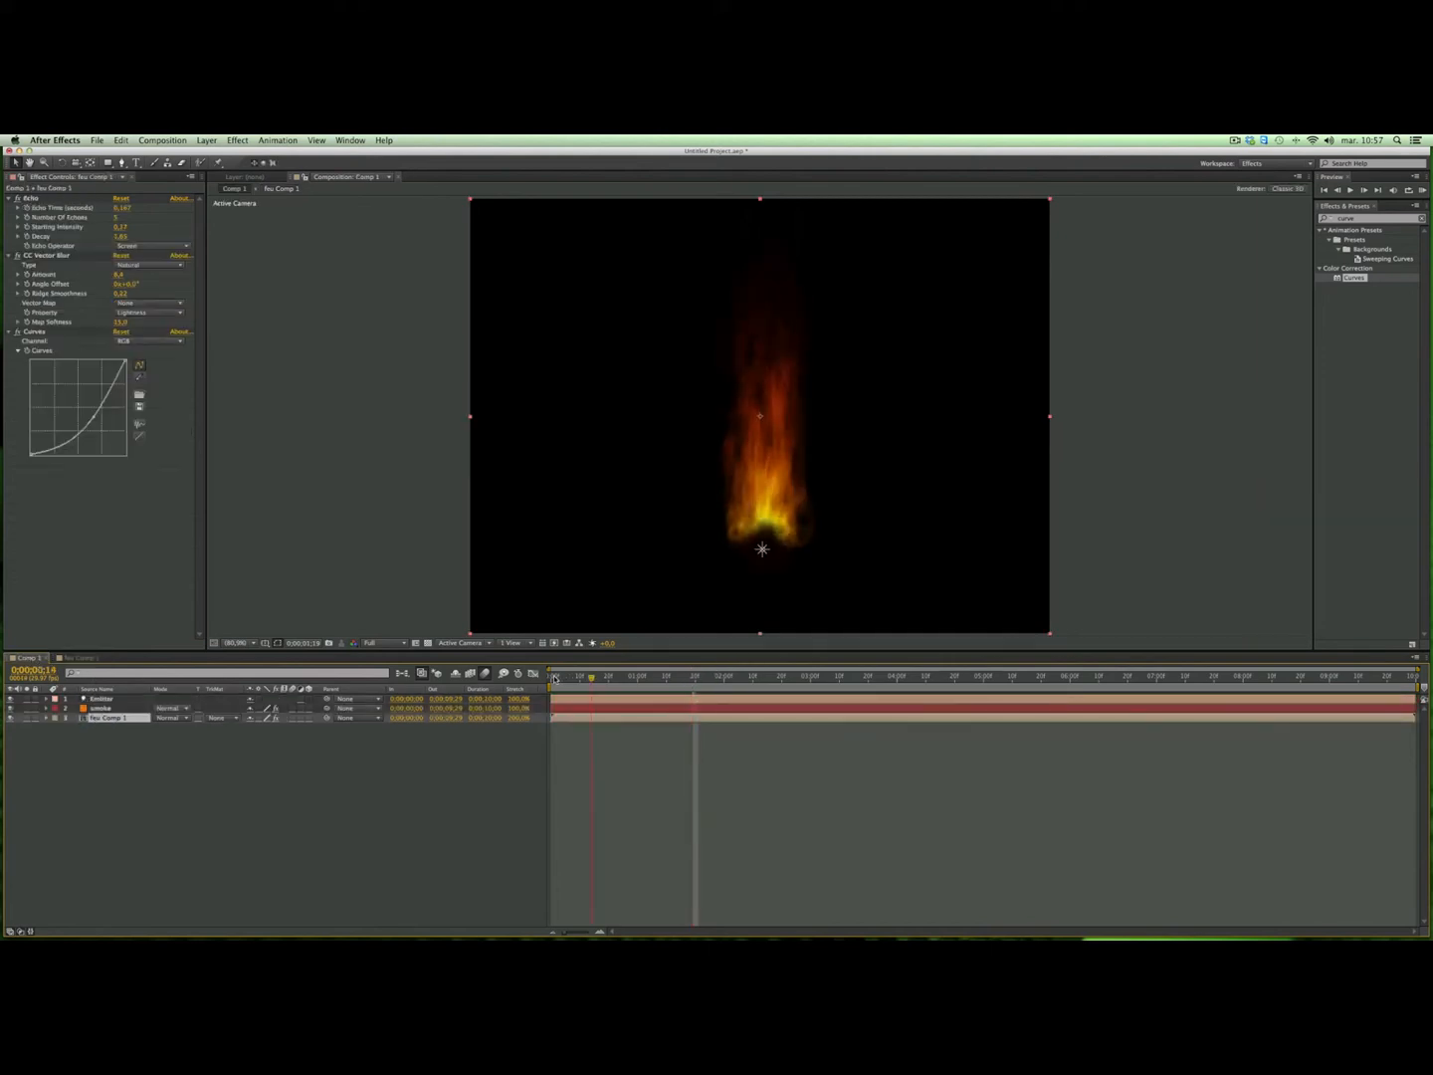
pyautogui.press('Home')
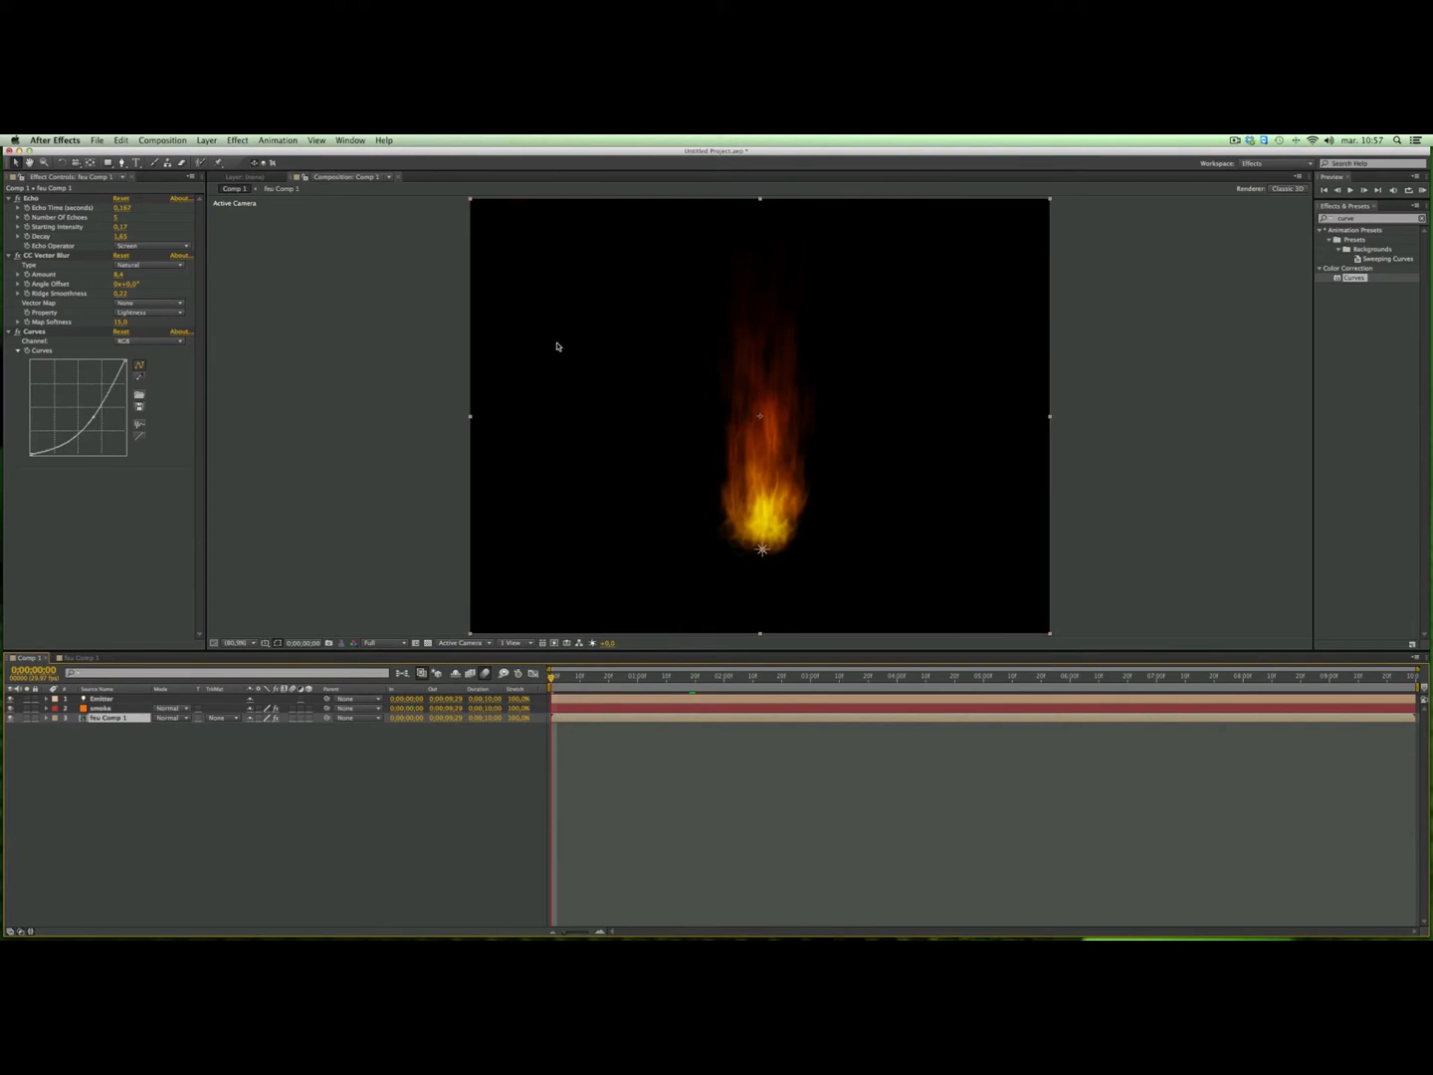
pyautogui.click(1422, 190)
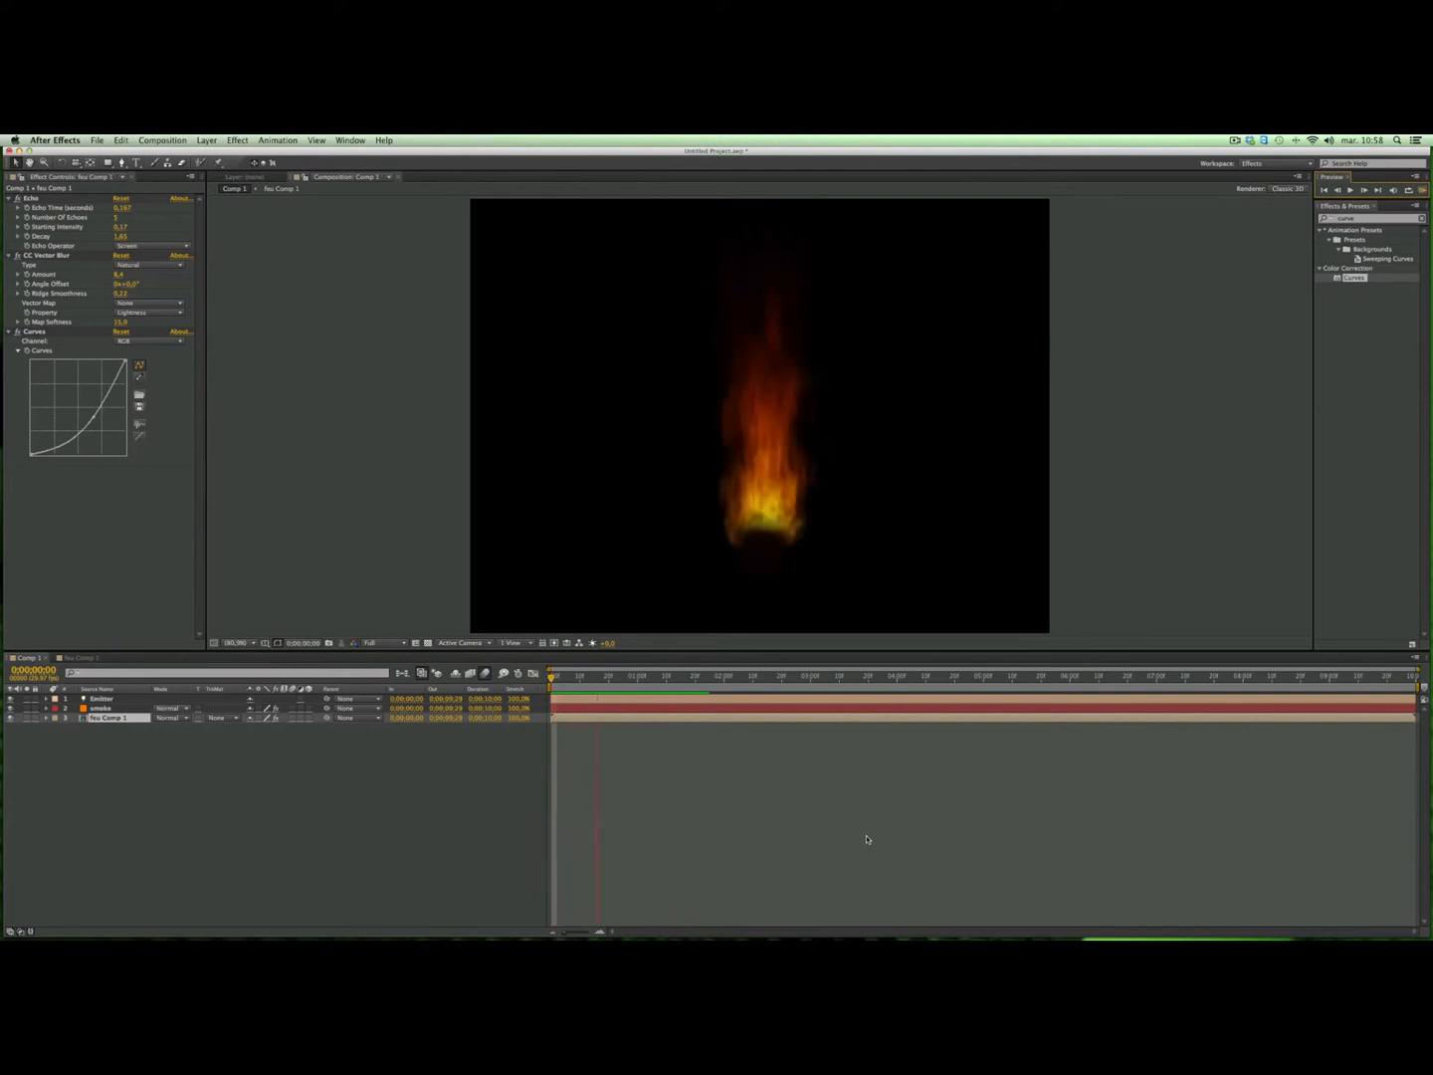
pyautogui.press('space')
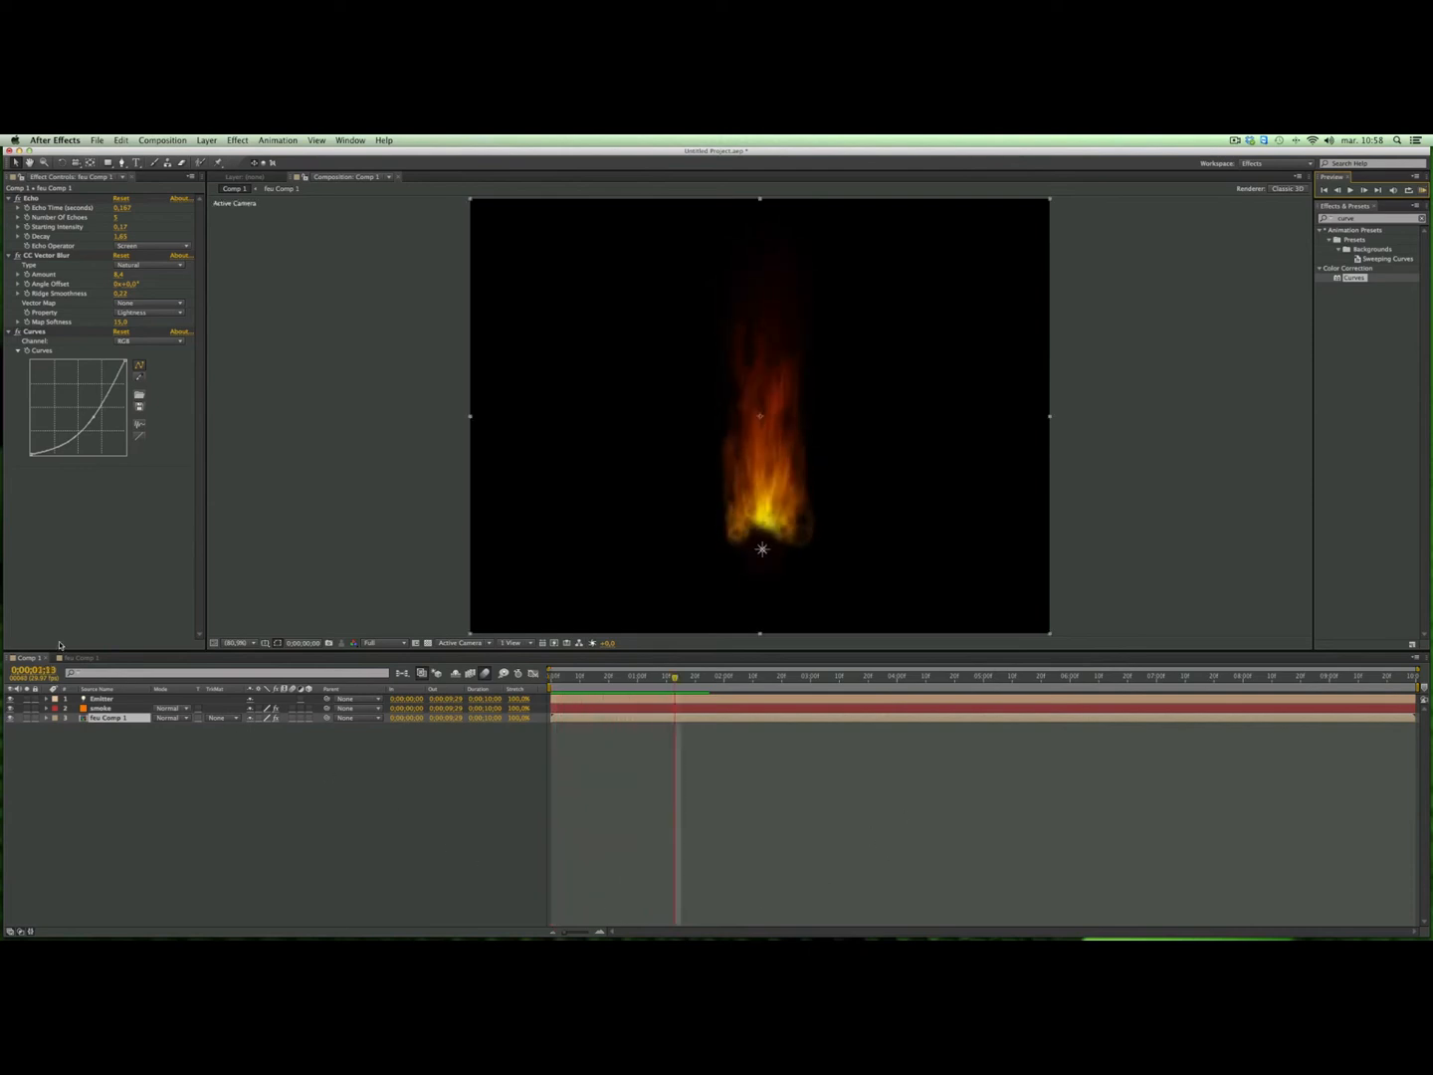
# Step: Change the Time Stretch factor of the Feu layer in Feu Comp 1 and RAM preview the fire in Comp 1 from the start
pyautogui.click(80, 659)
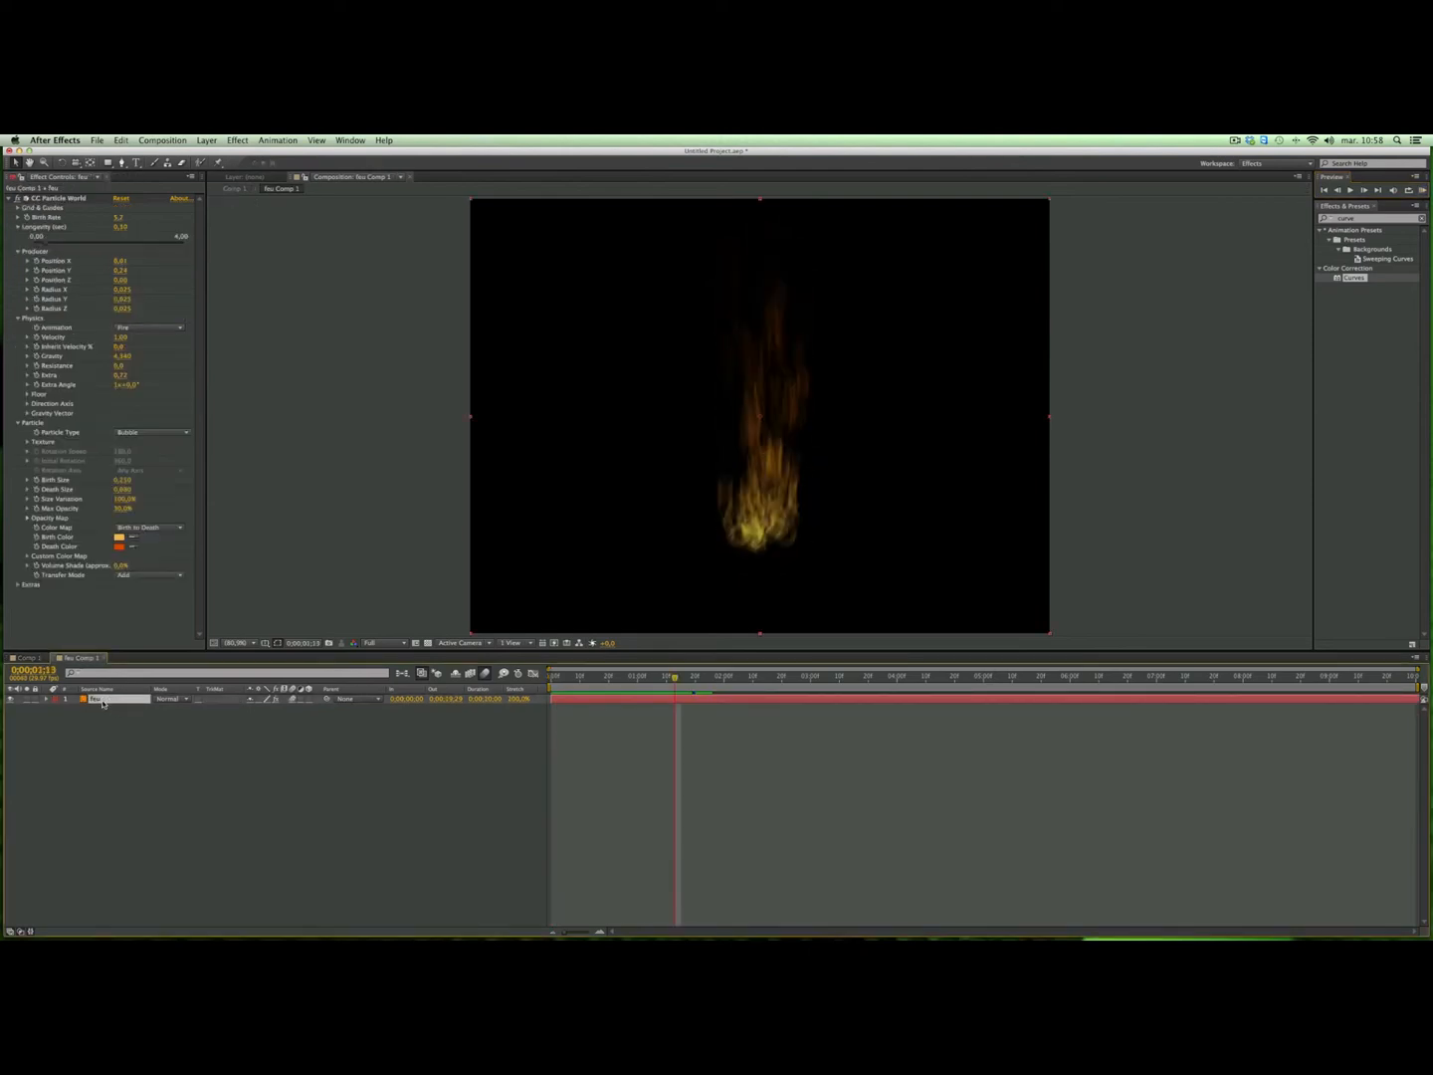
pyautogui.rightClick(102, 701)
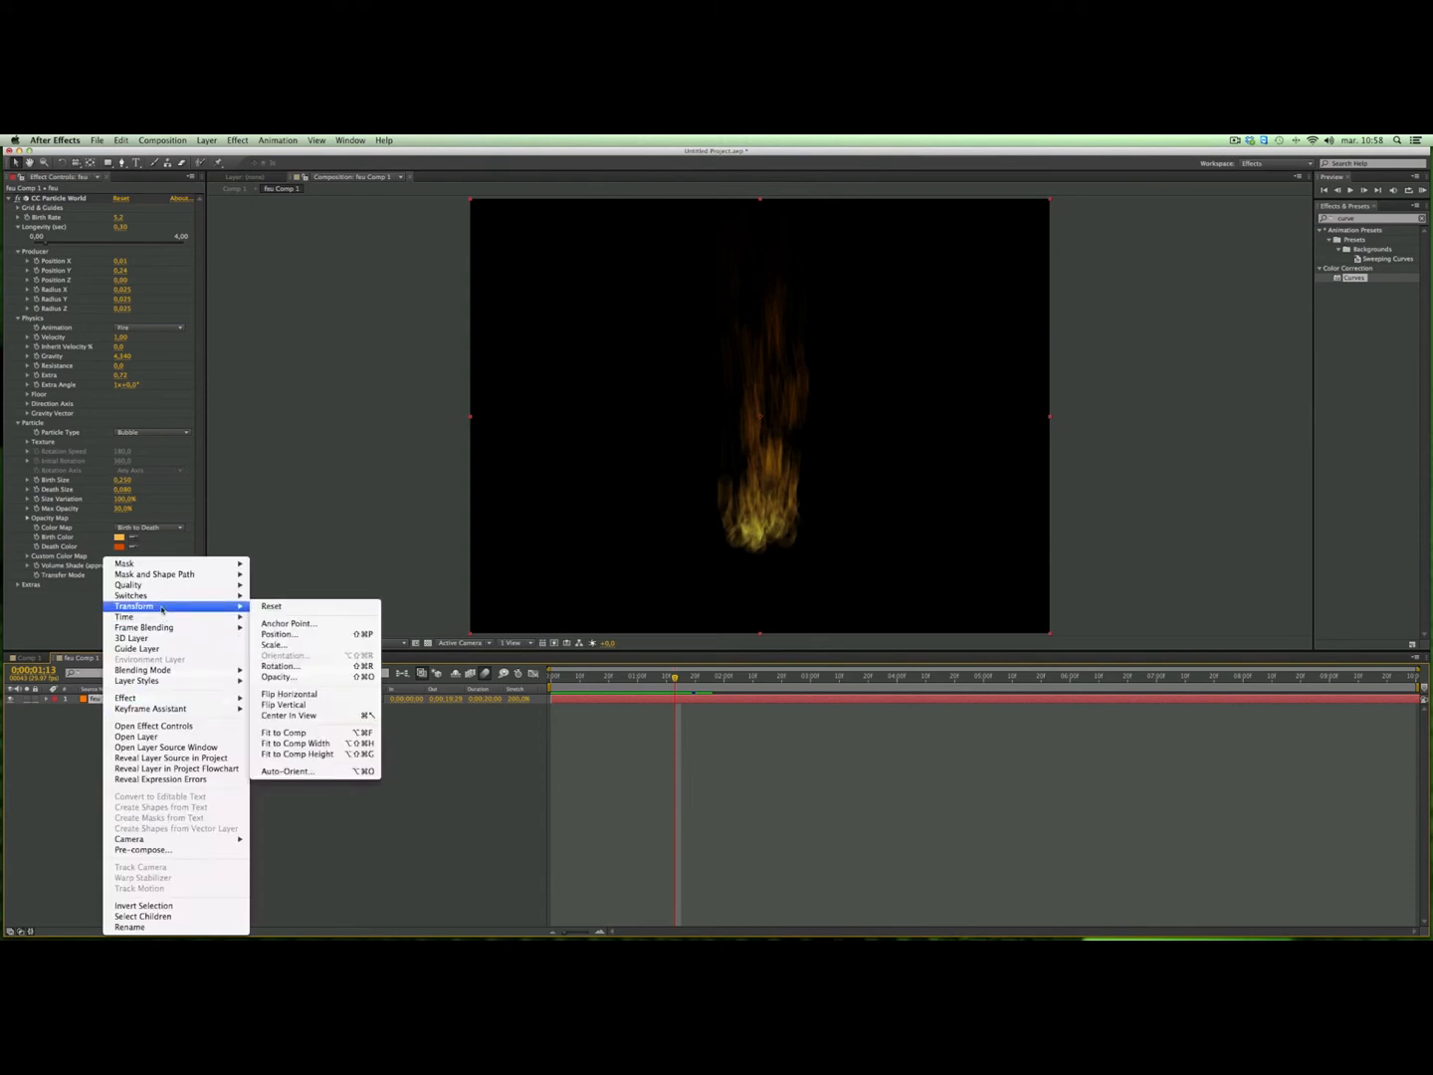
pyautogui.moveTo(158, 618)
pyautogui.click(290, 639)
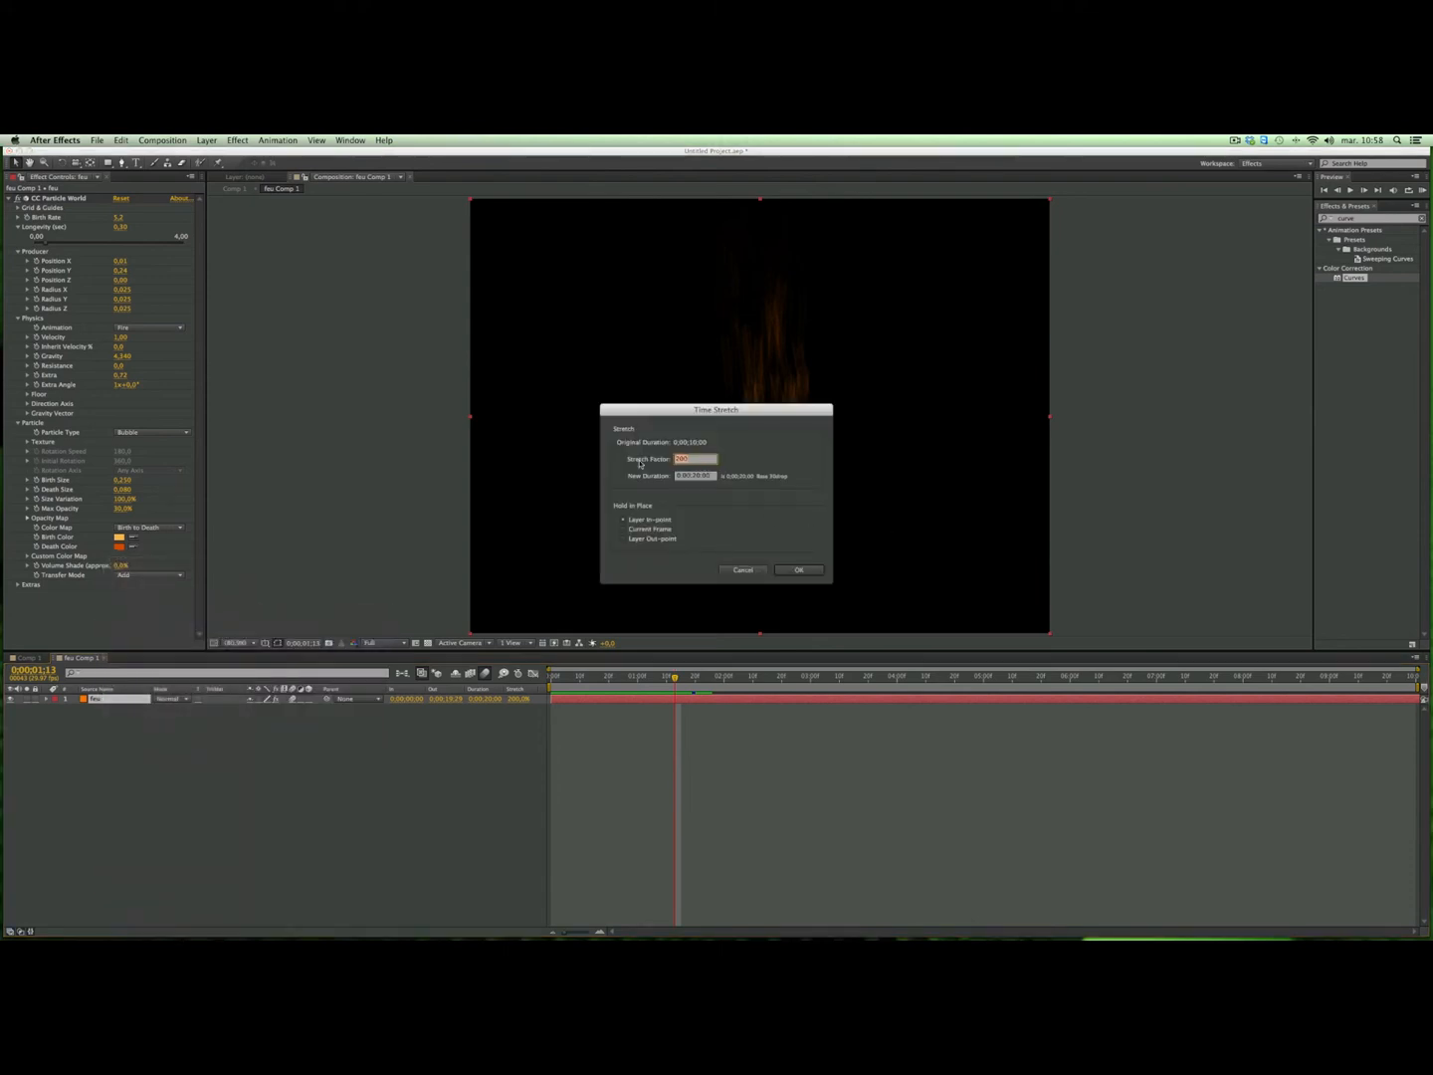
pyautogui.write('5')
pyautogui.click(804, 571)
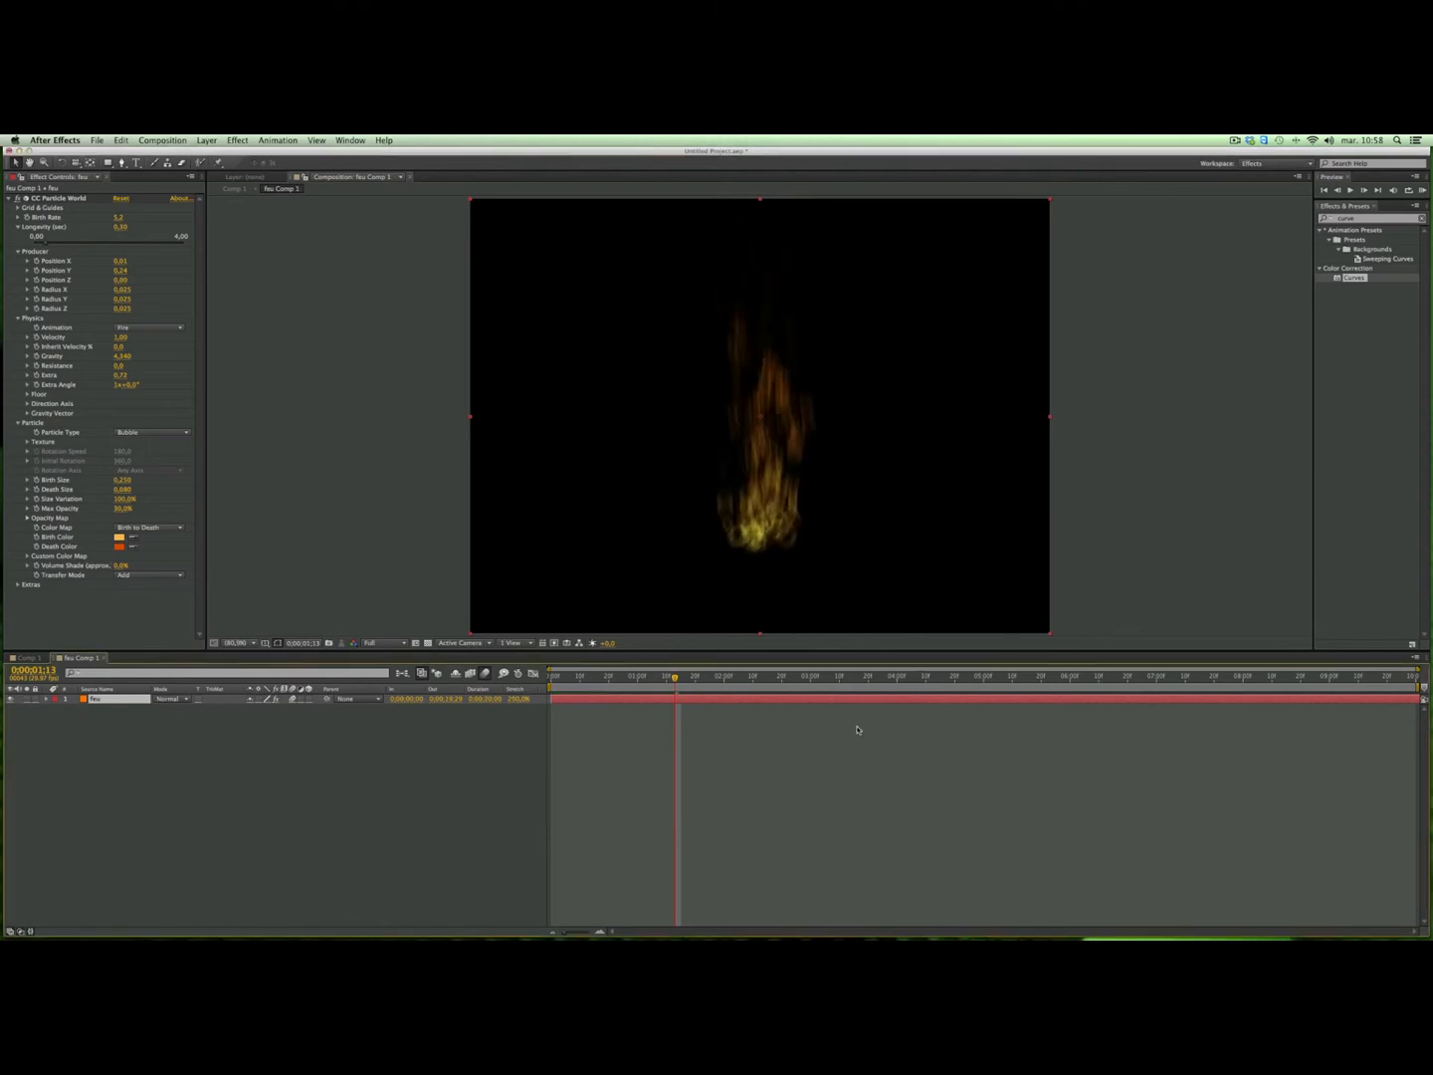
pyautogui.click(24, 658)
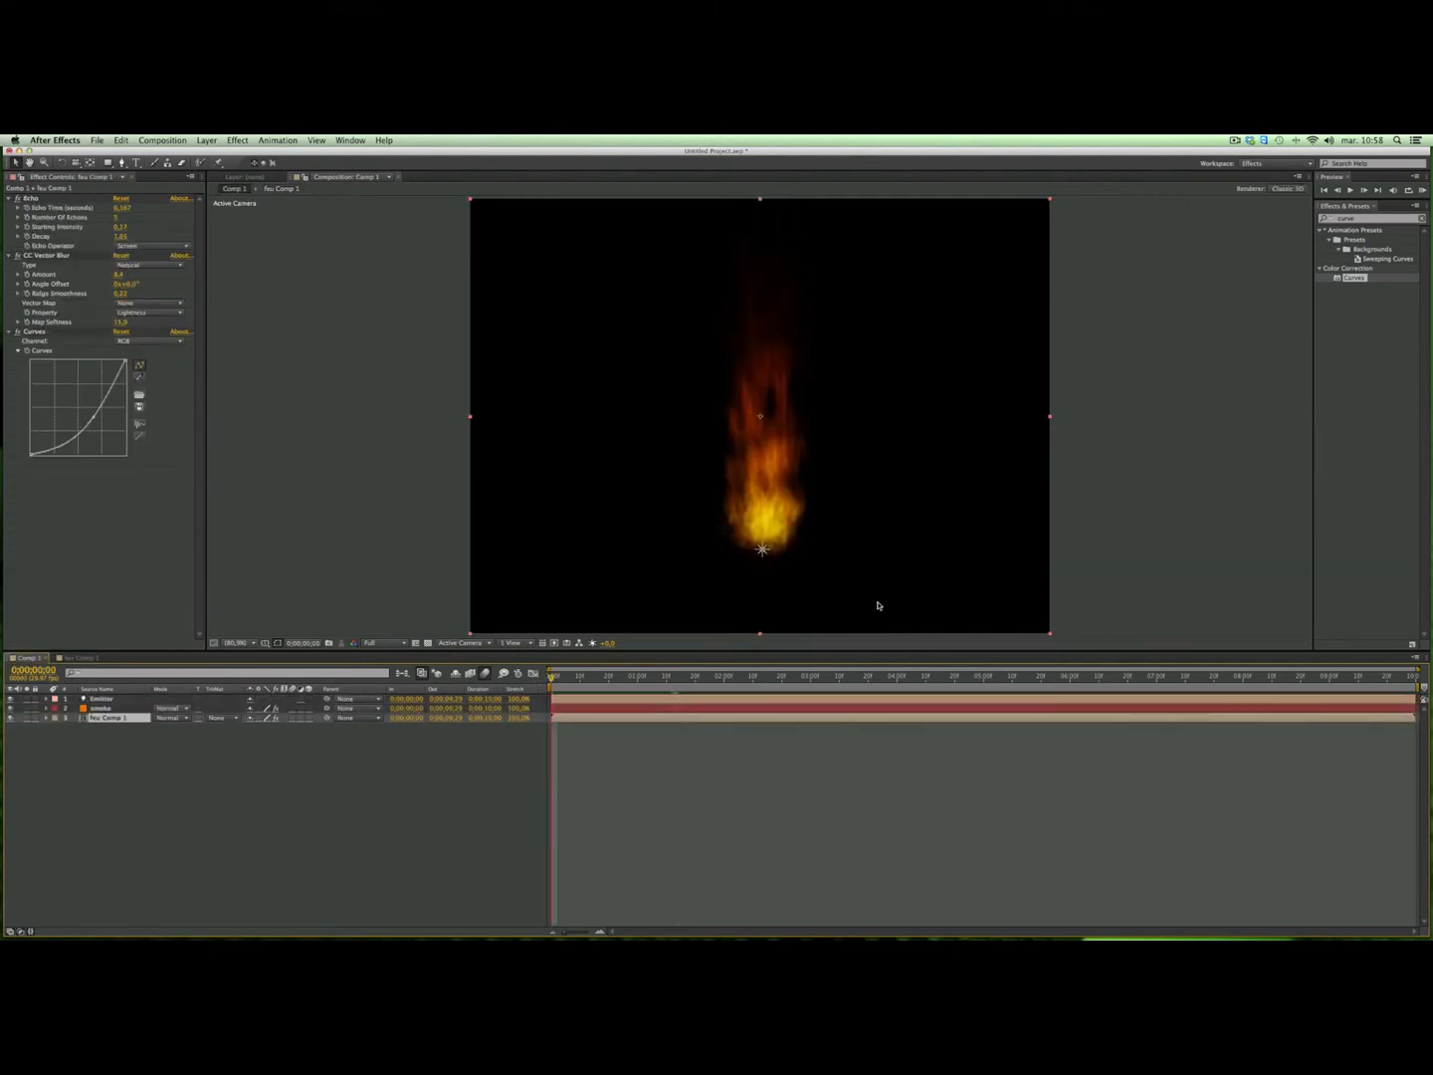
pyautogui.click(1423, 190)
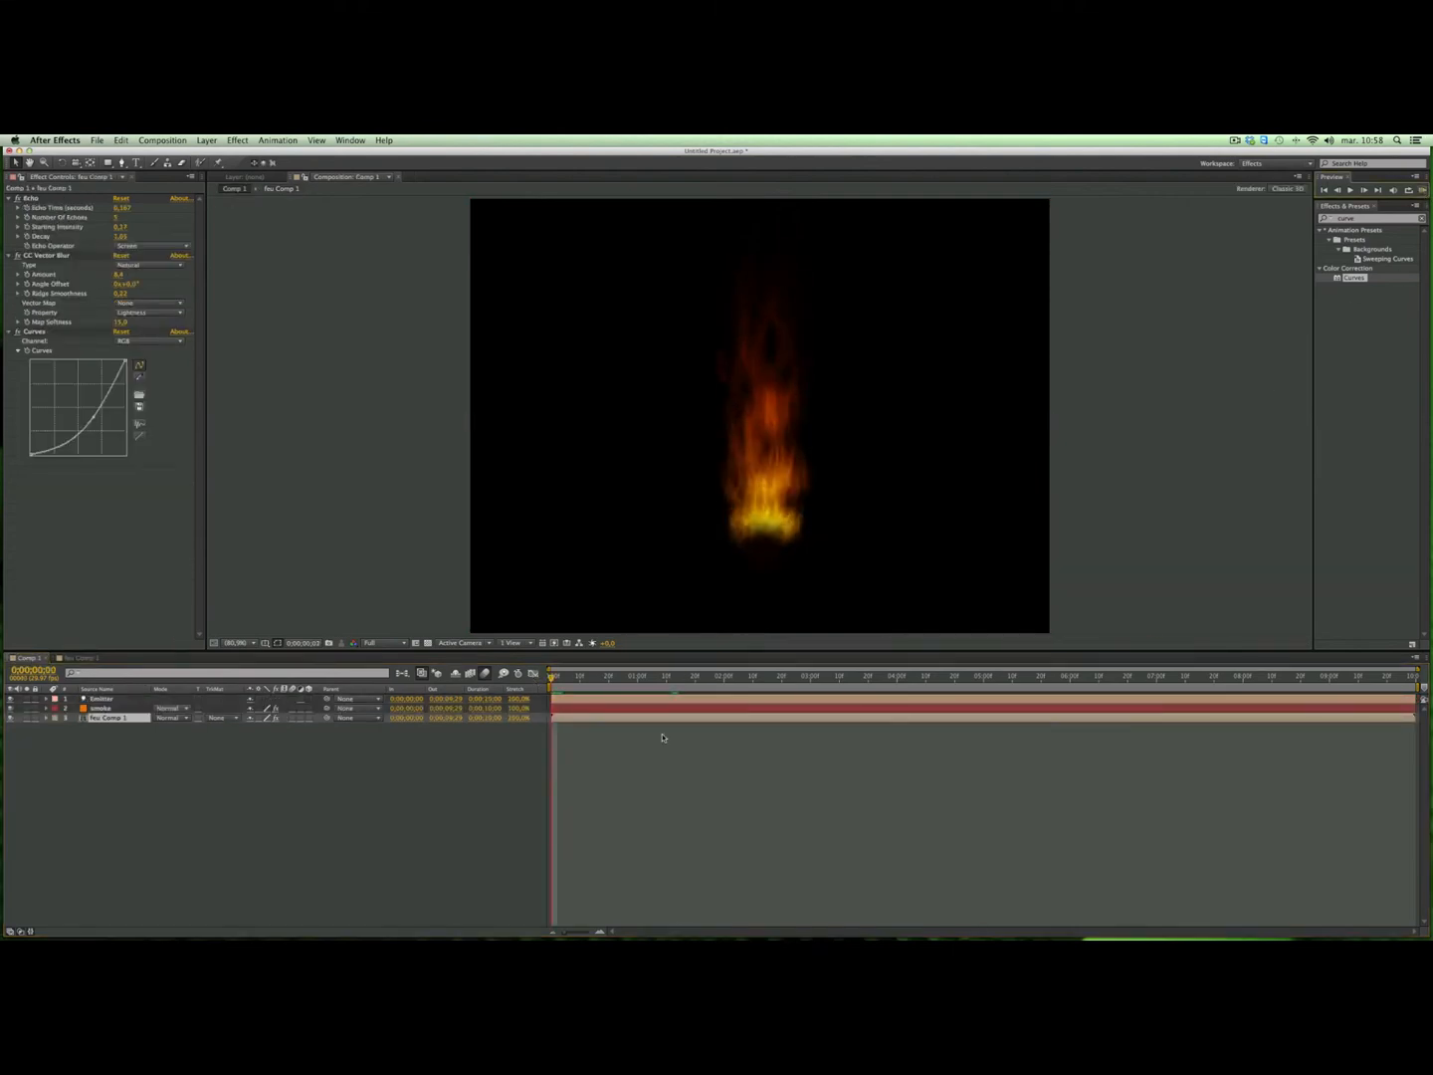